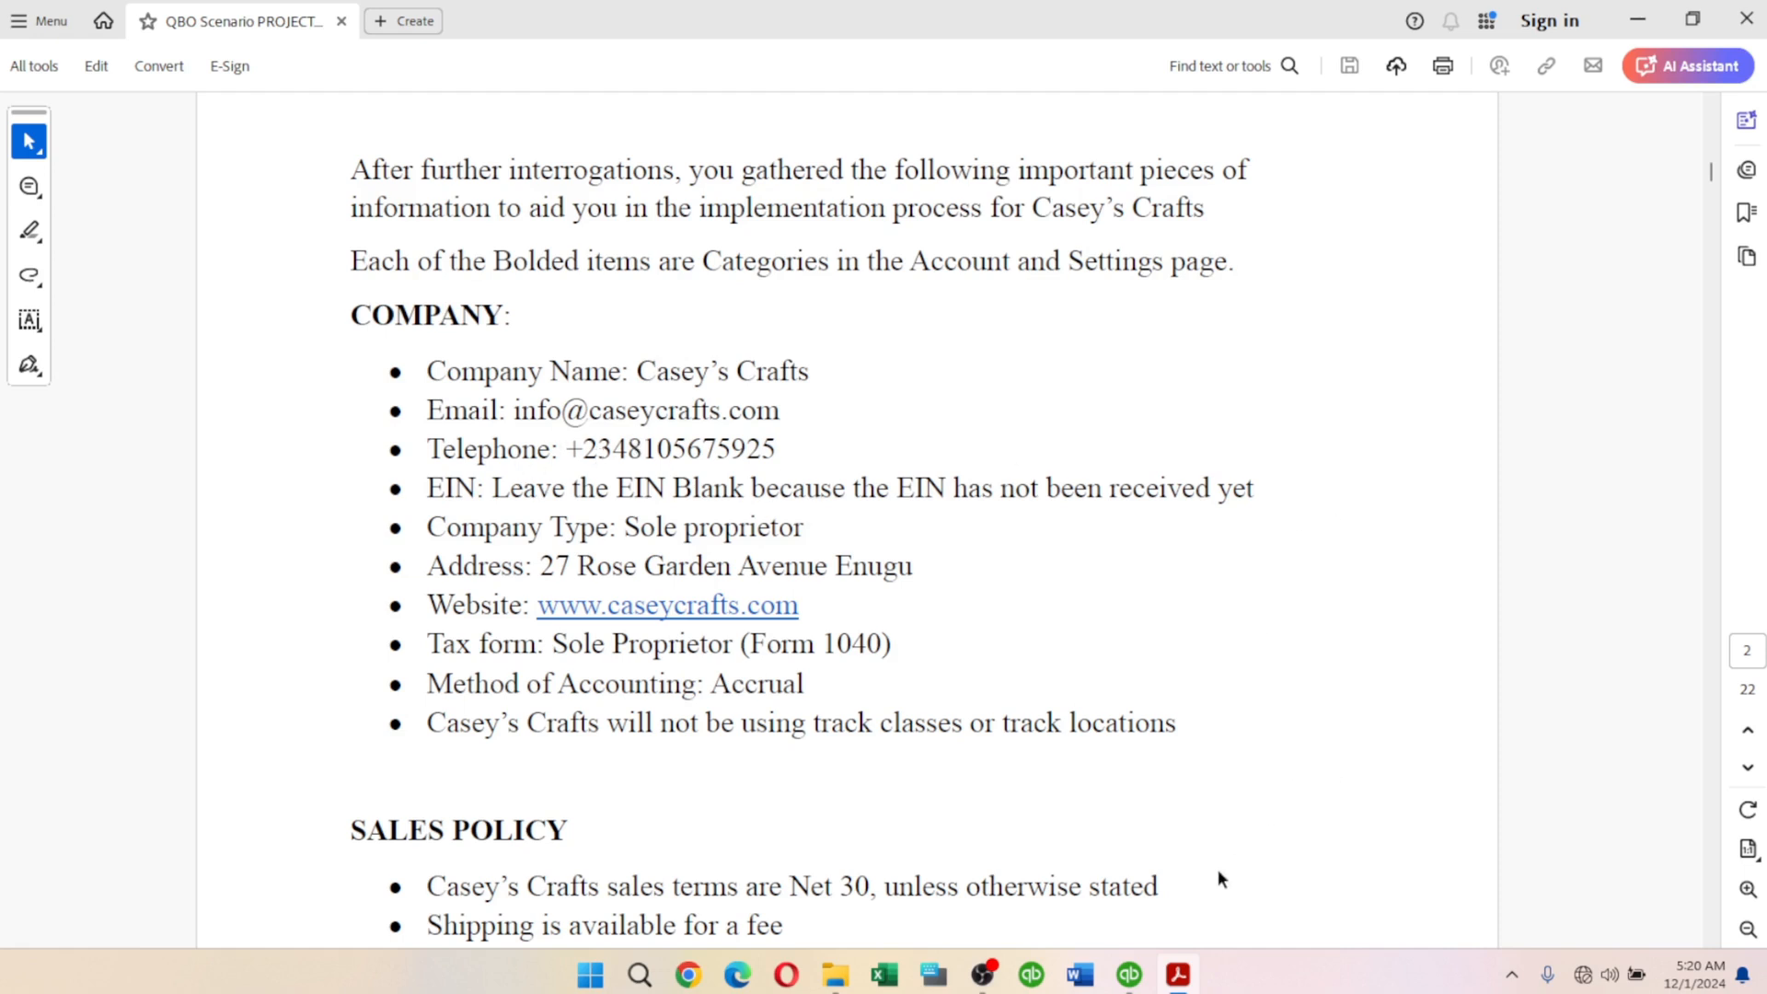
Bring QuickBooks forward and start creating a new company file.
click(1129, 977)
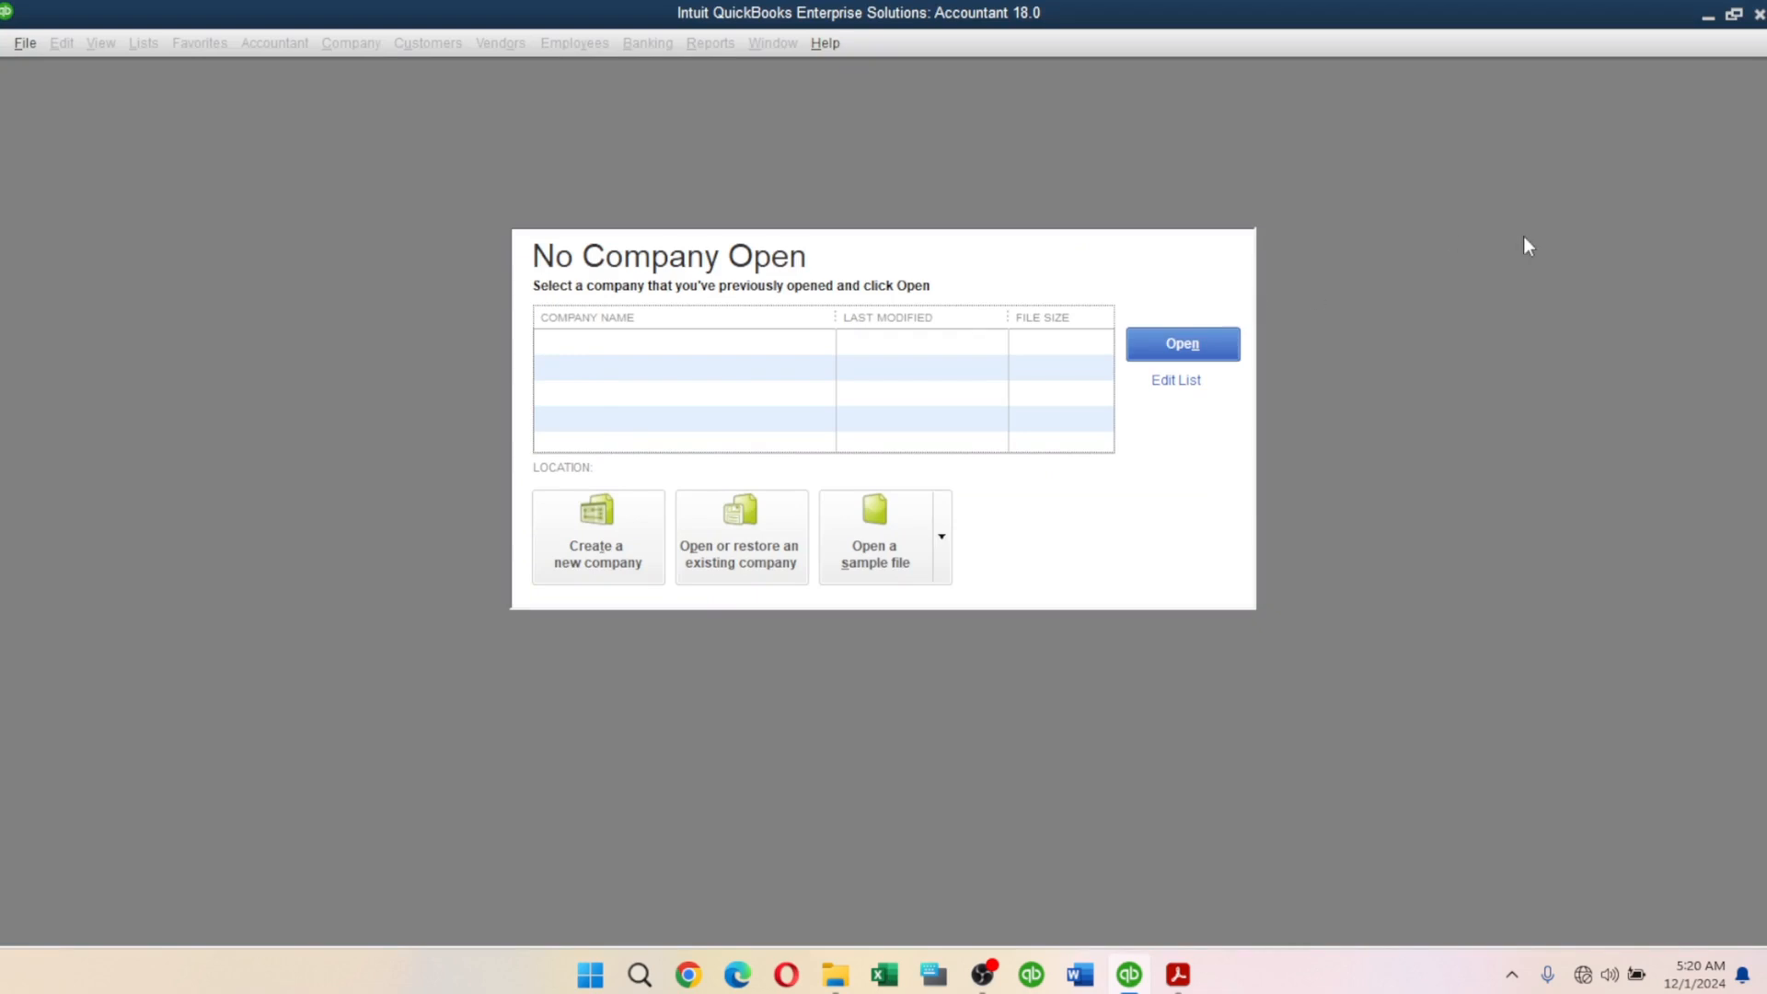
click(591, 561)
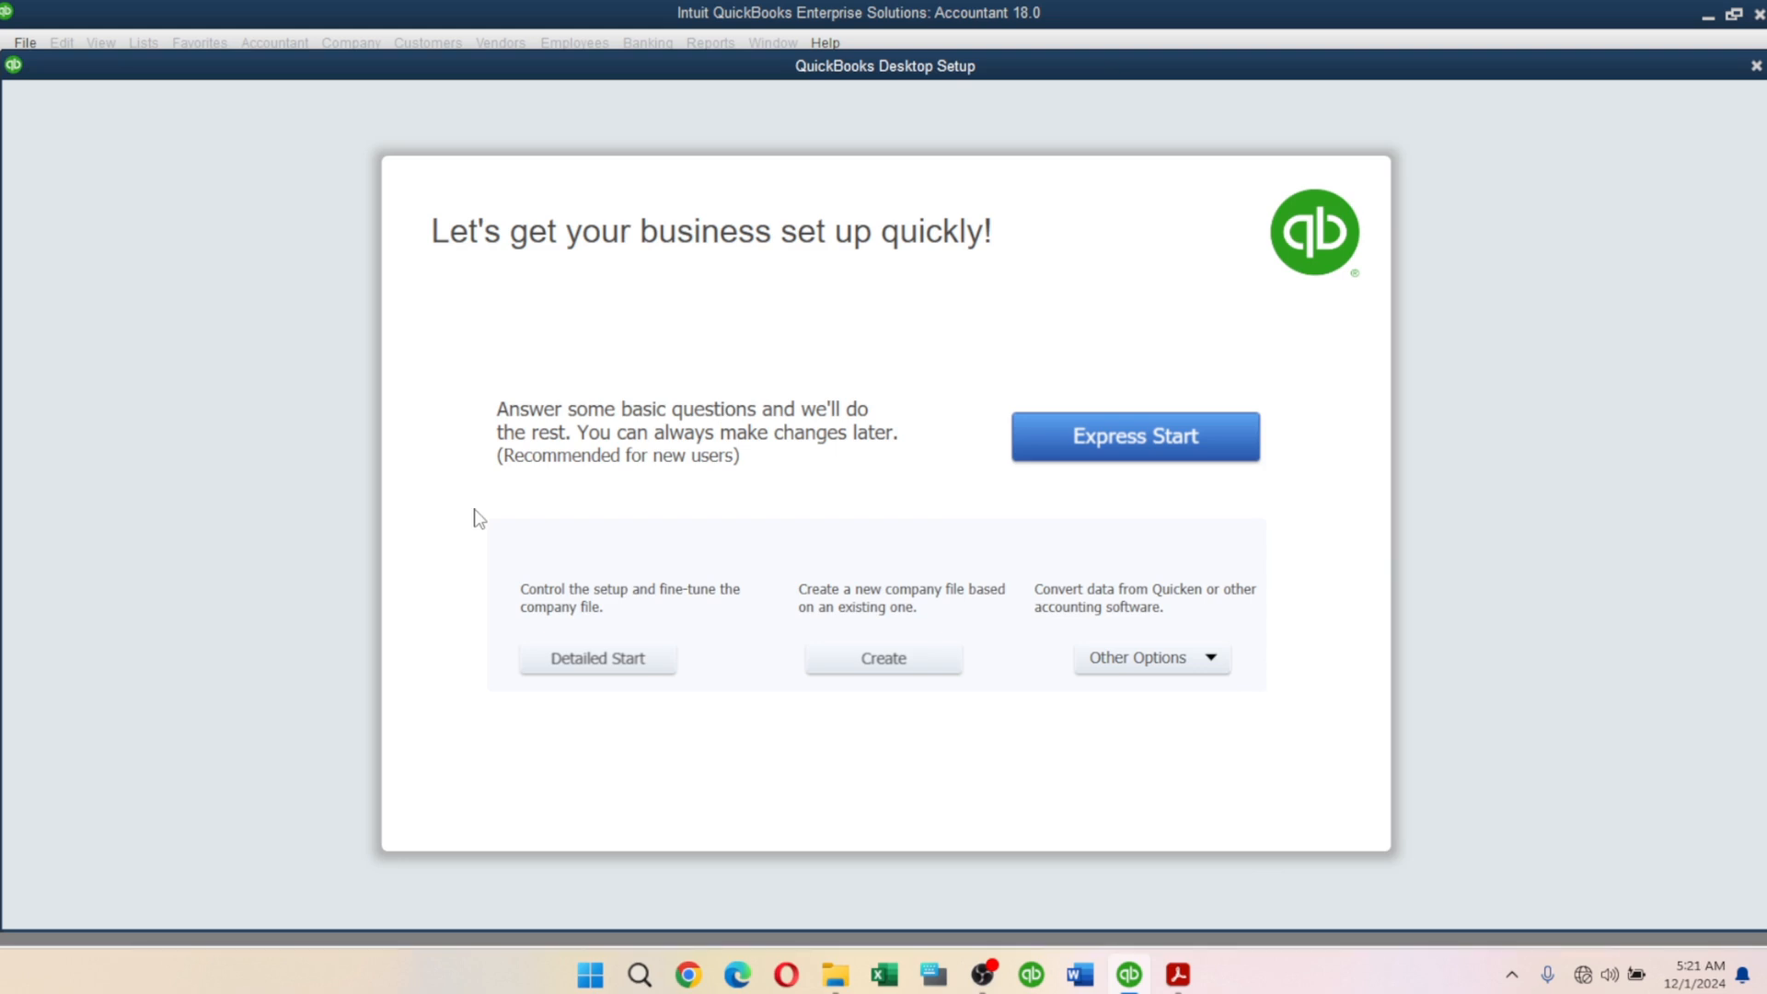
Choose Detailed Start and paste Casey's Crafts from the PDF as company and legal name.
click(598, 655)
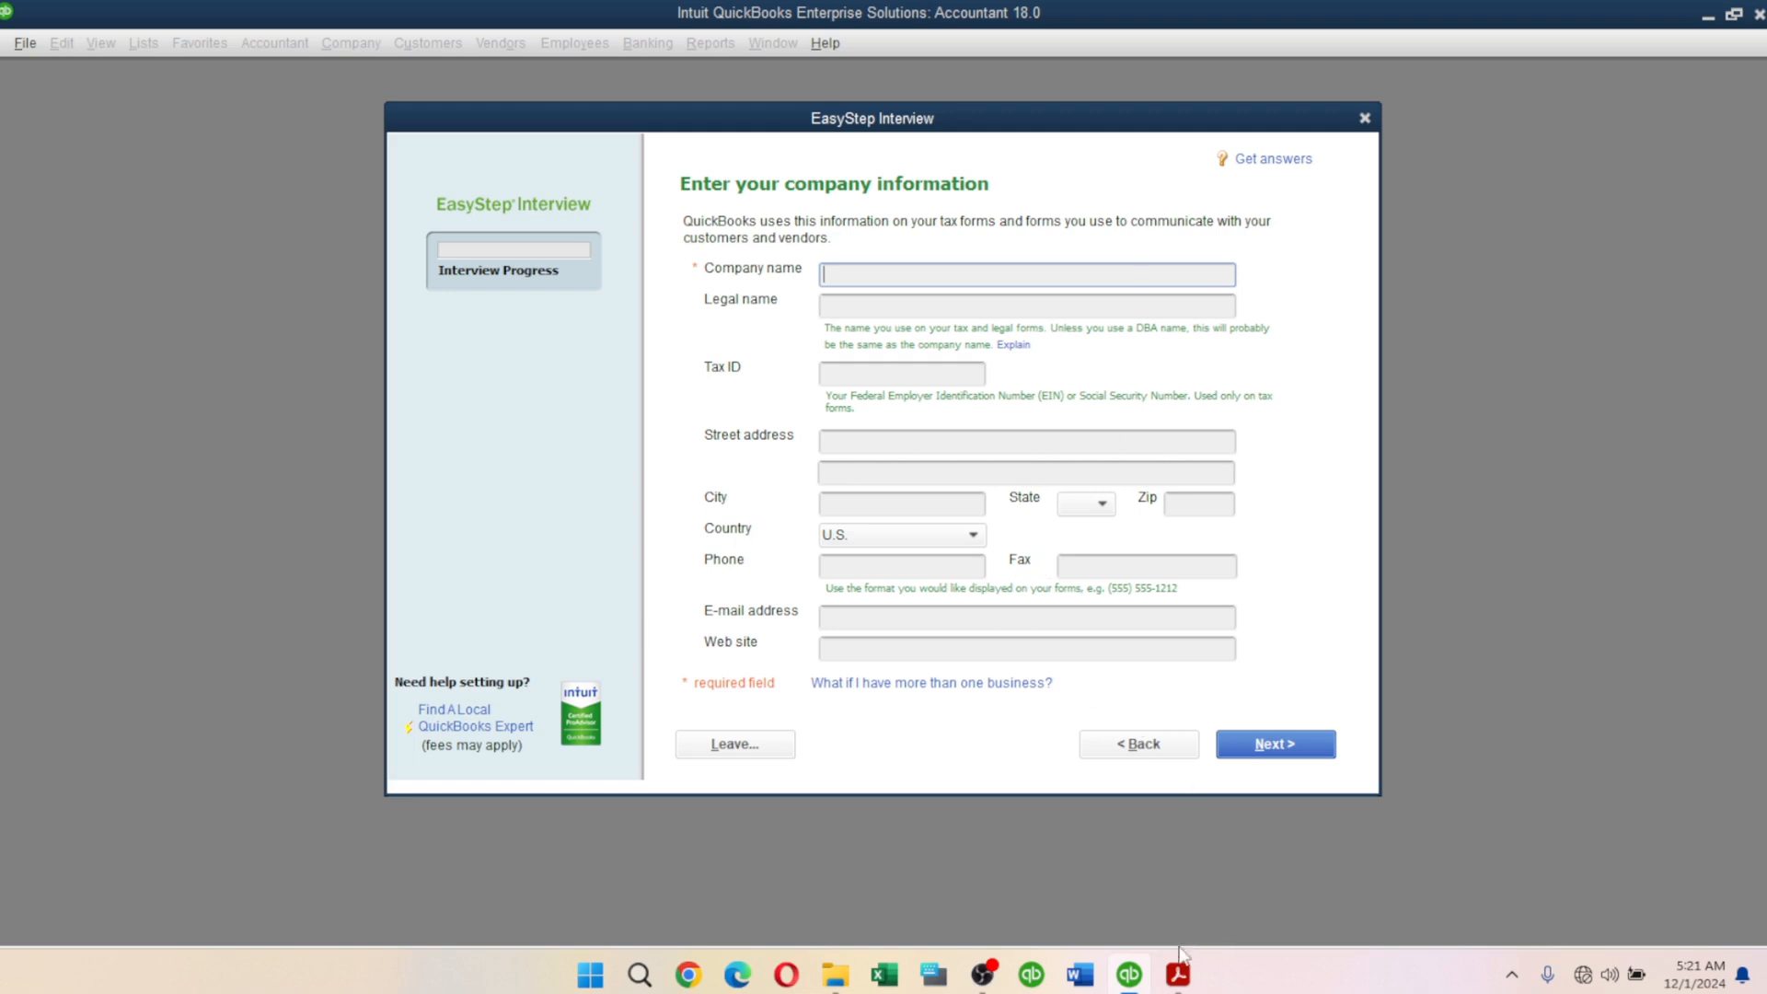
click(1178, 974)
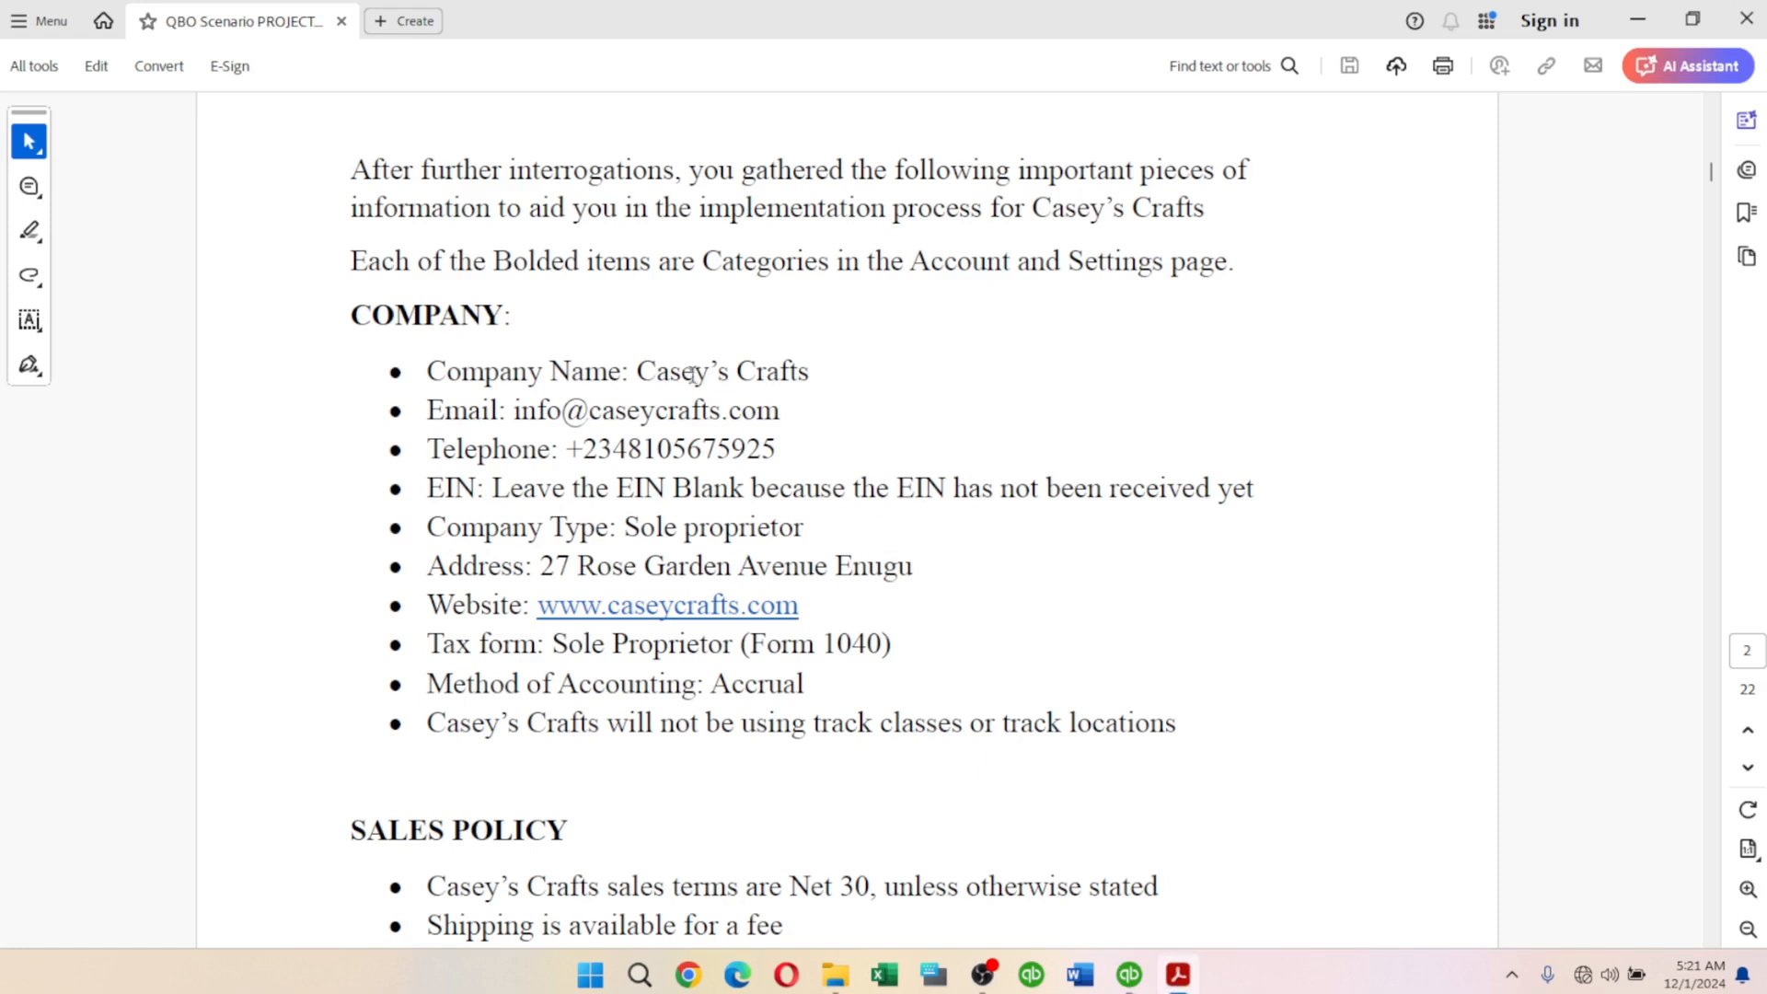
drag(637, 368, 805, 380)
key(ctrl+c)
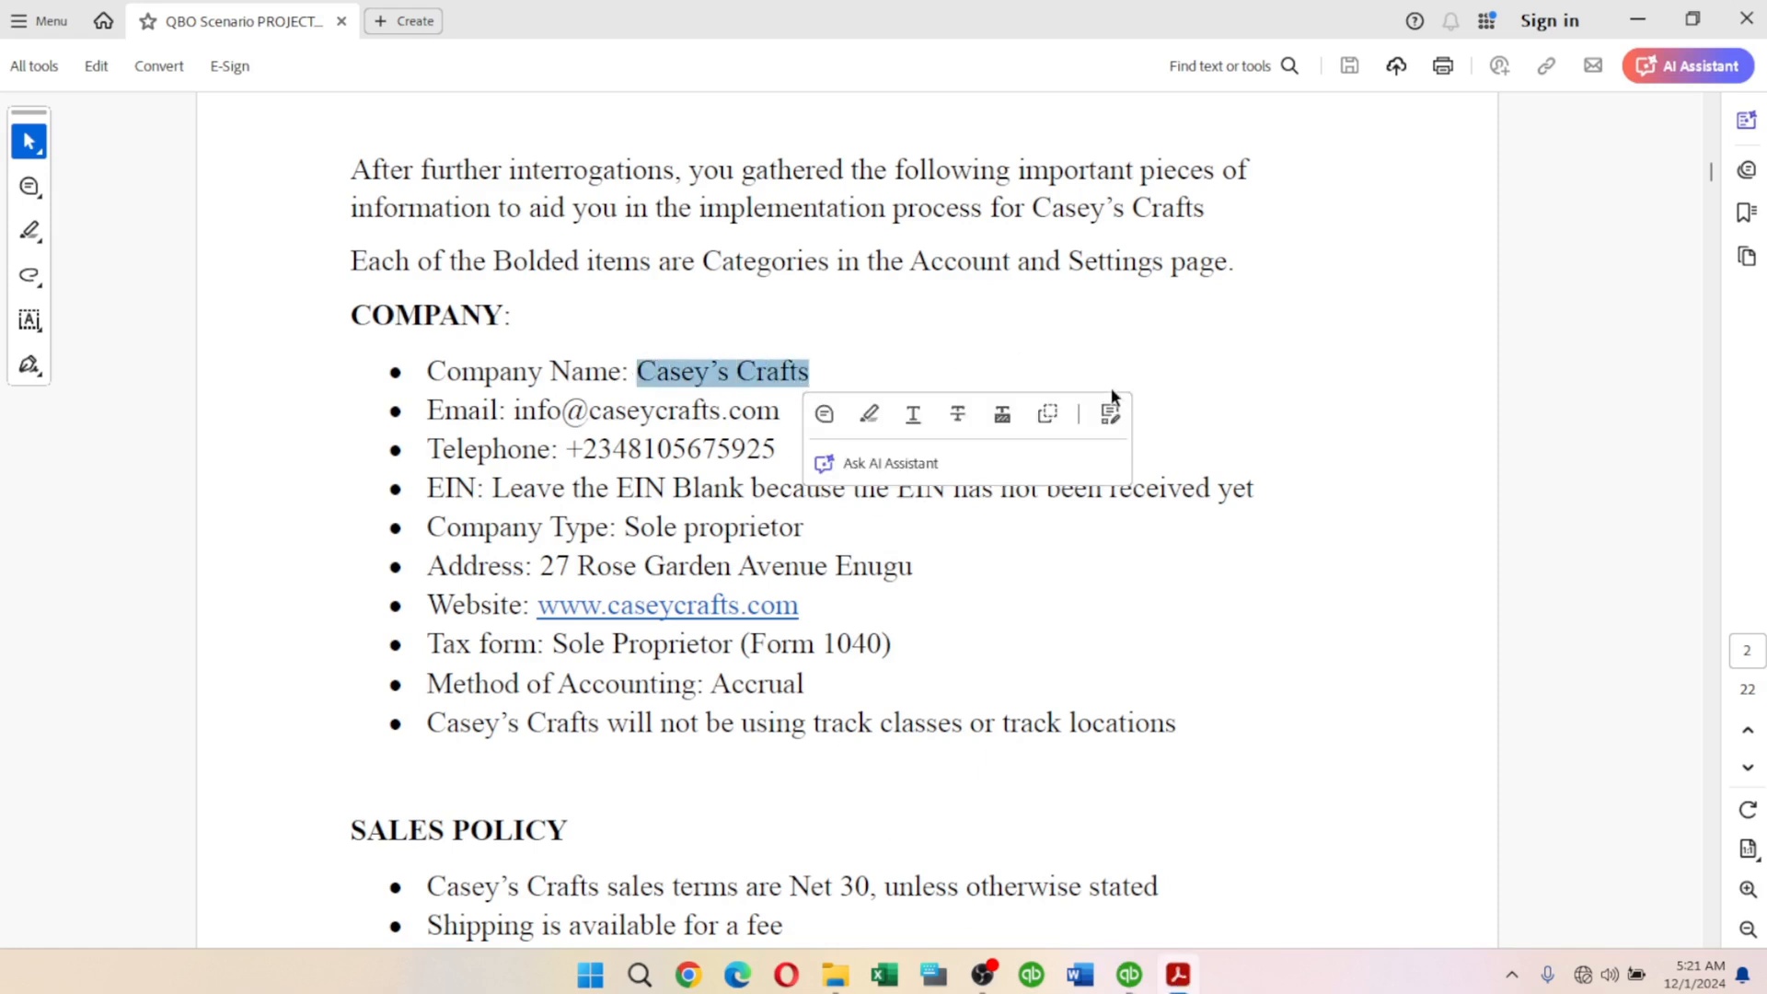
key(alt+Tab)
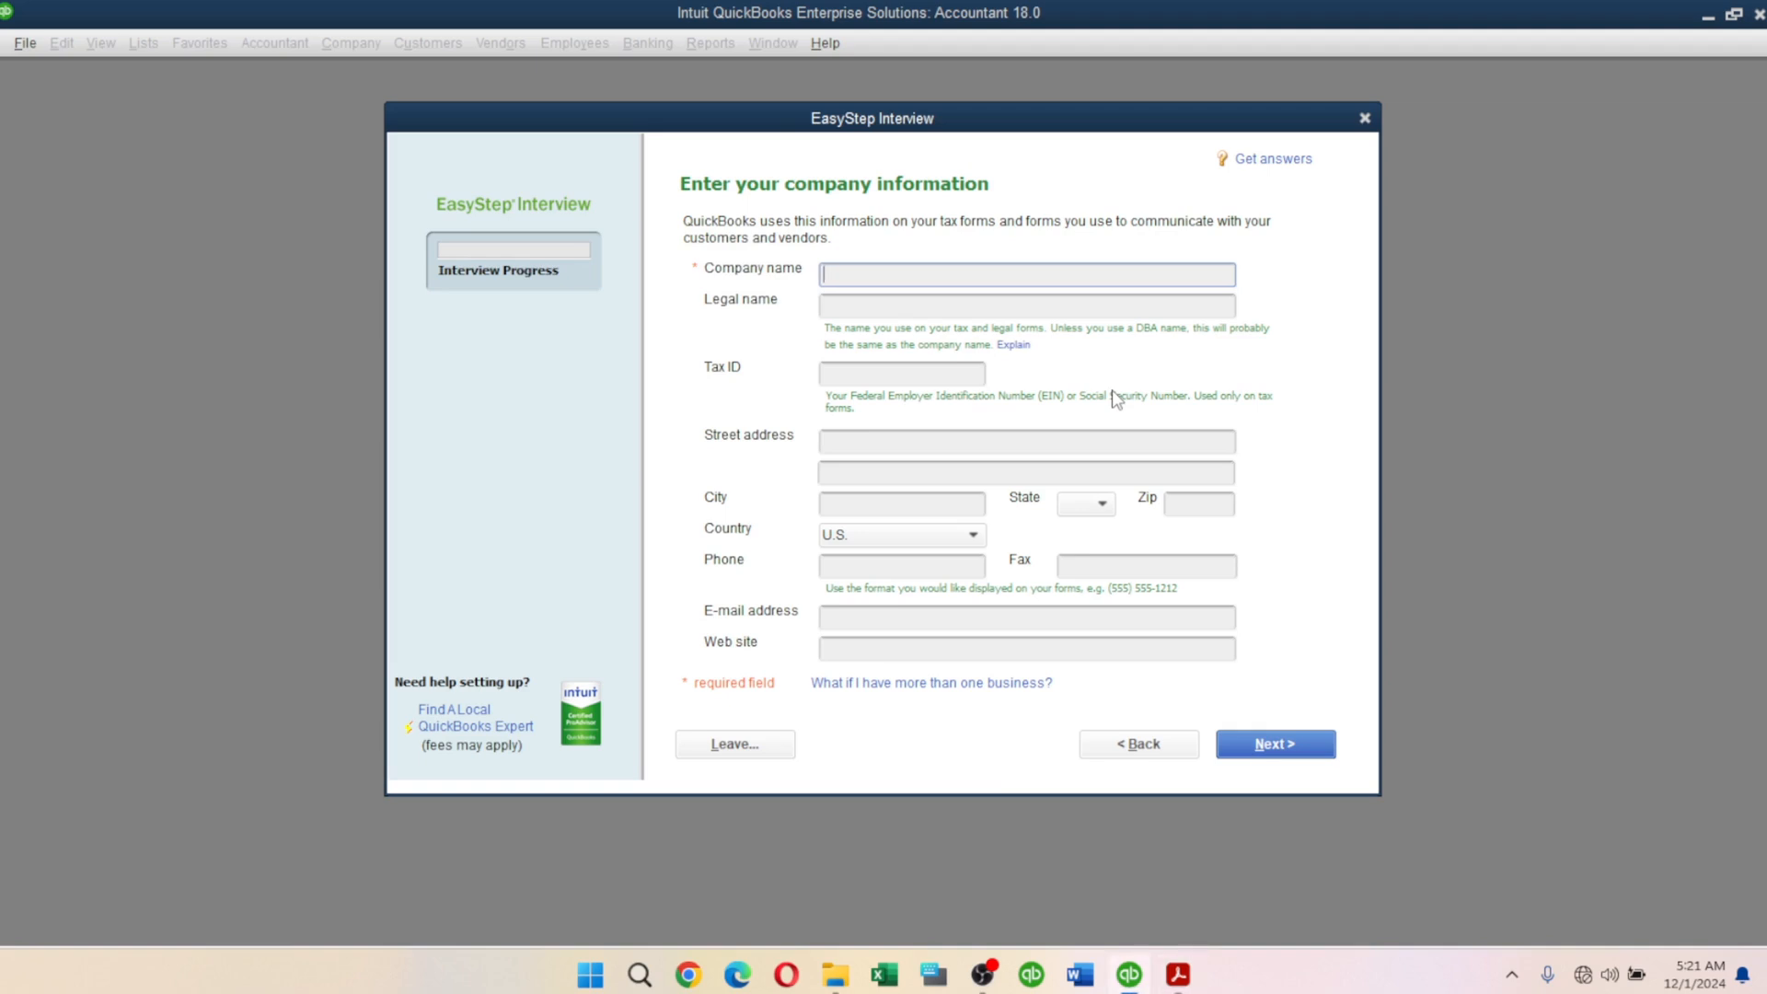
key(ctrl+v)
key(Tab)
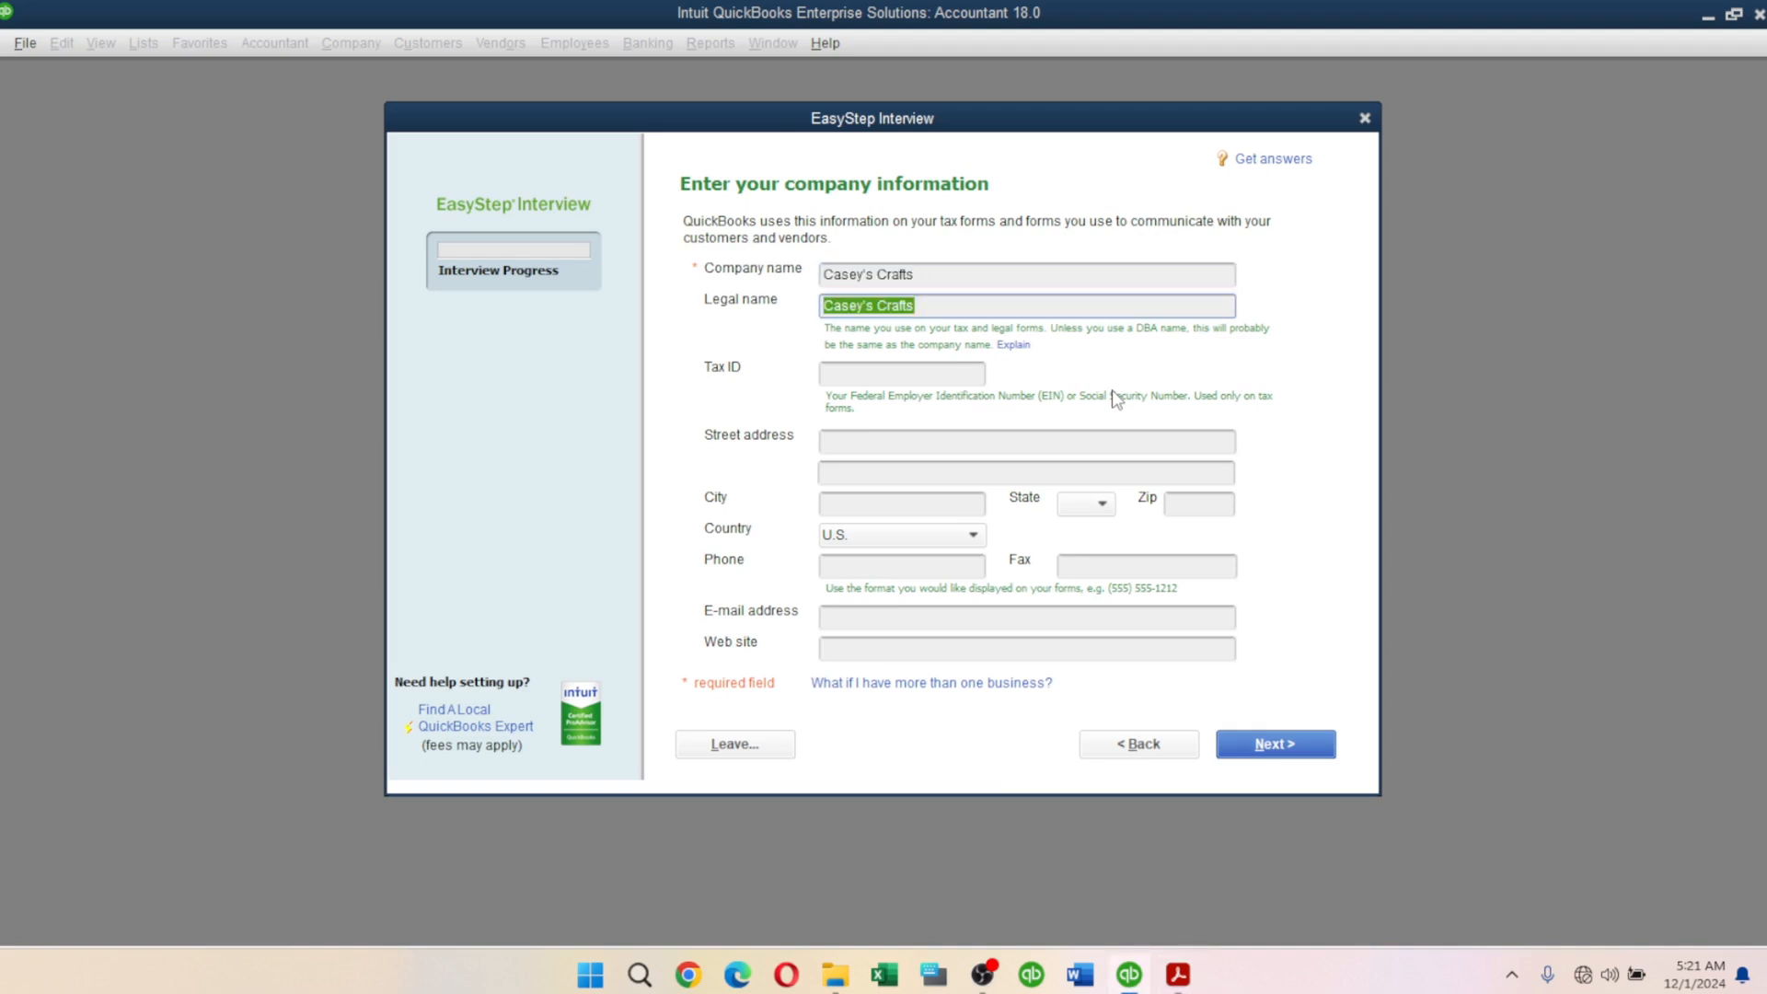
Copy the company e-mail address from the scenario PDF.
click(931, 373)
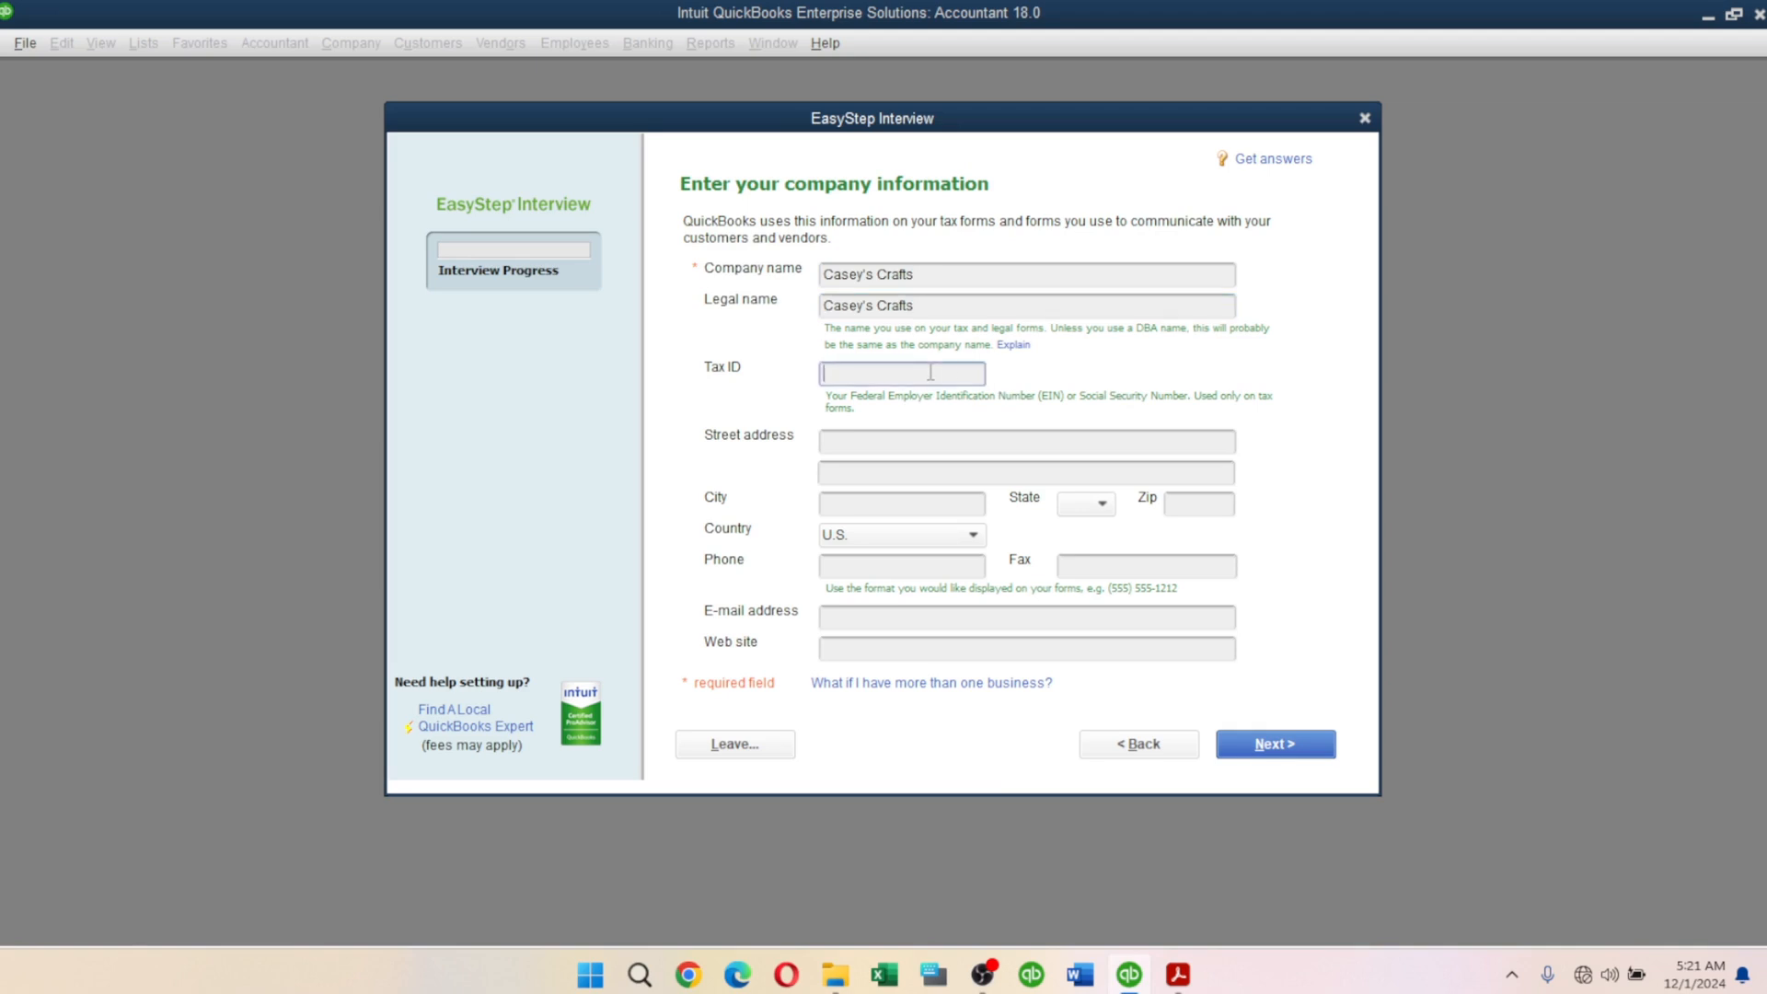
key(alt+Tab)
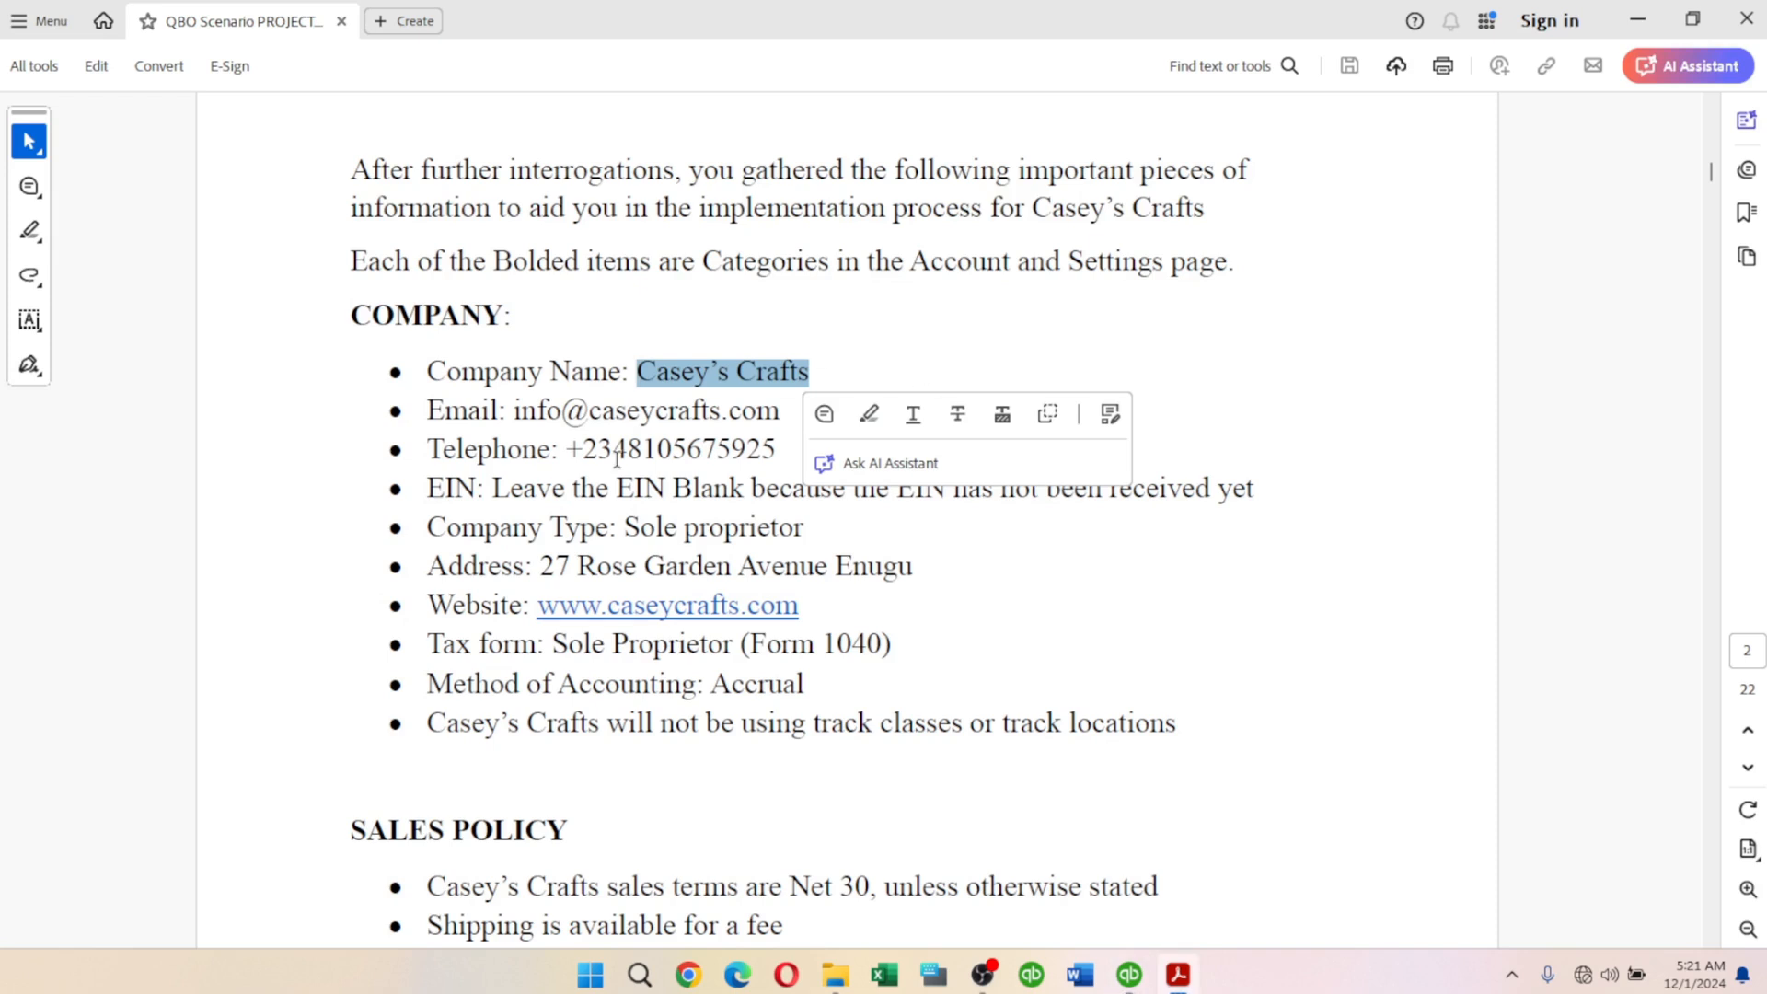
click(538, 489)
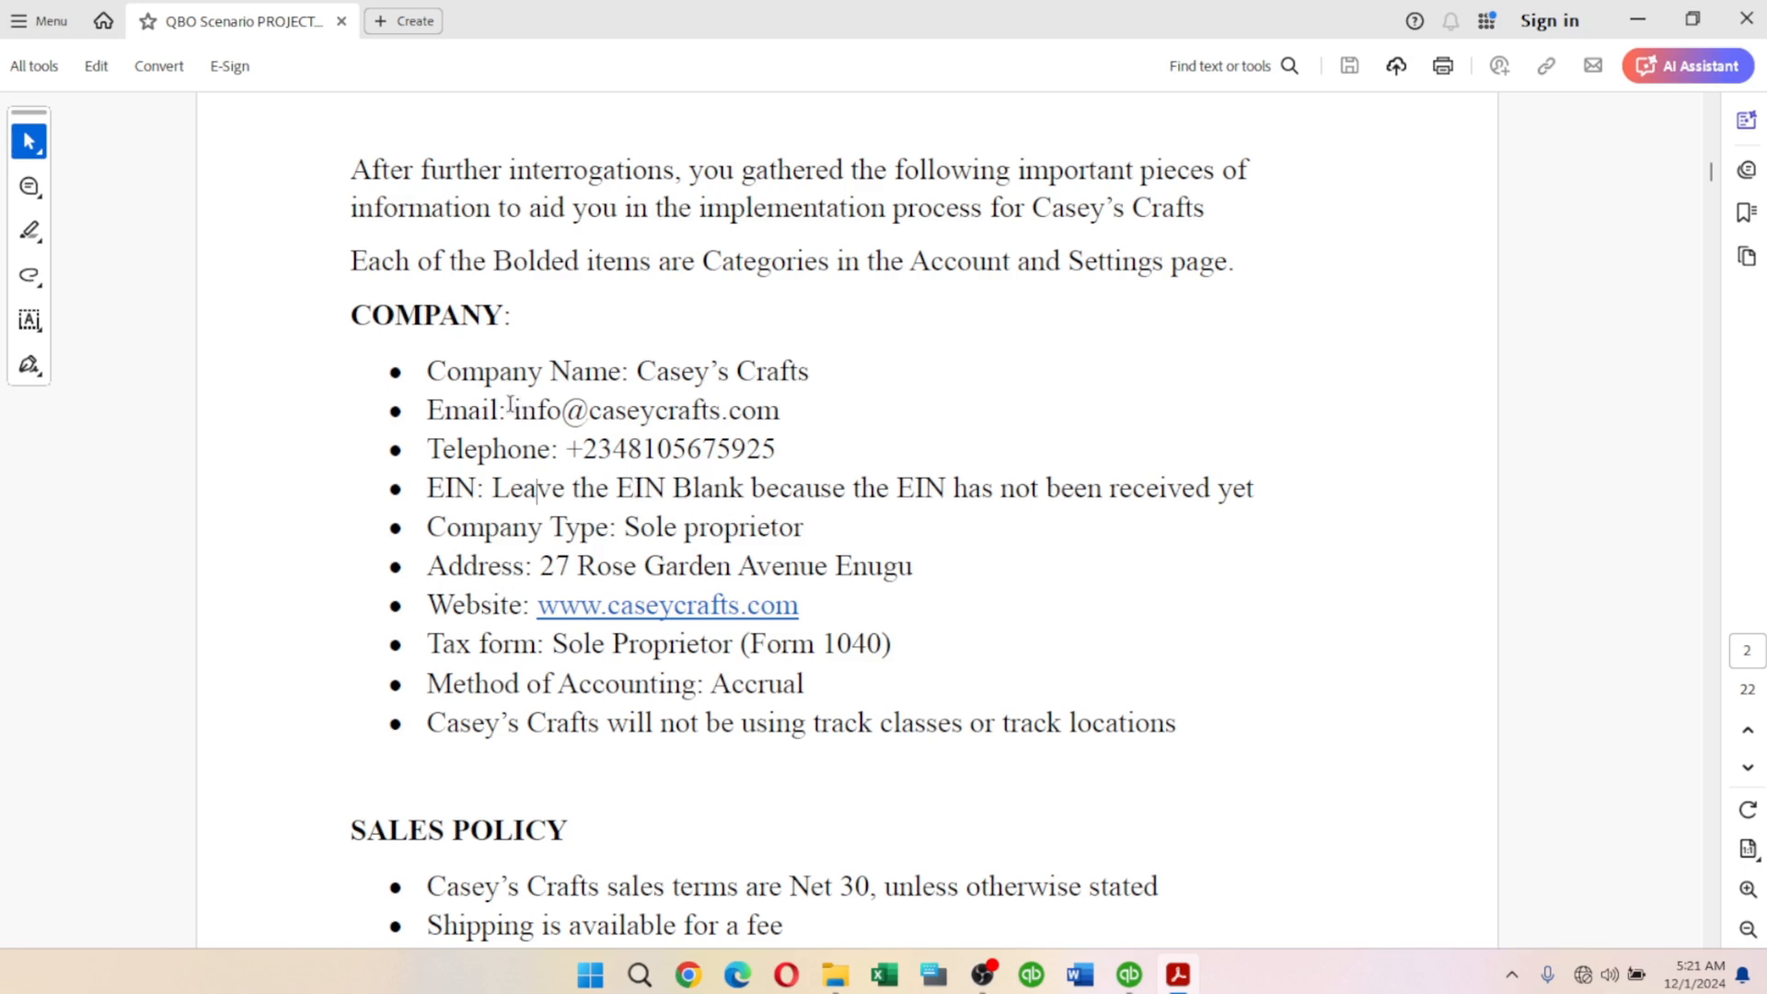
click(768, 407)
click(1360, 523)
drag(784, 409, 517, 416)
key(ctrl+c)
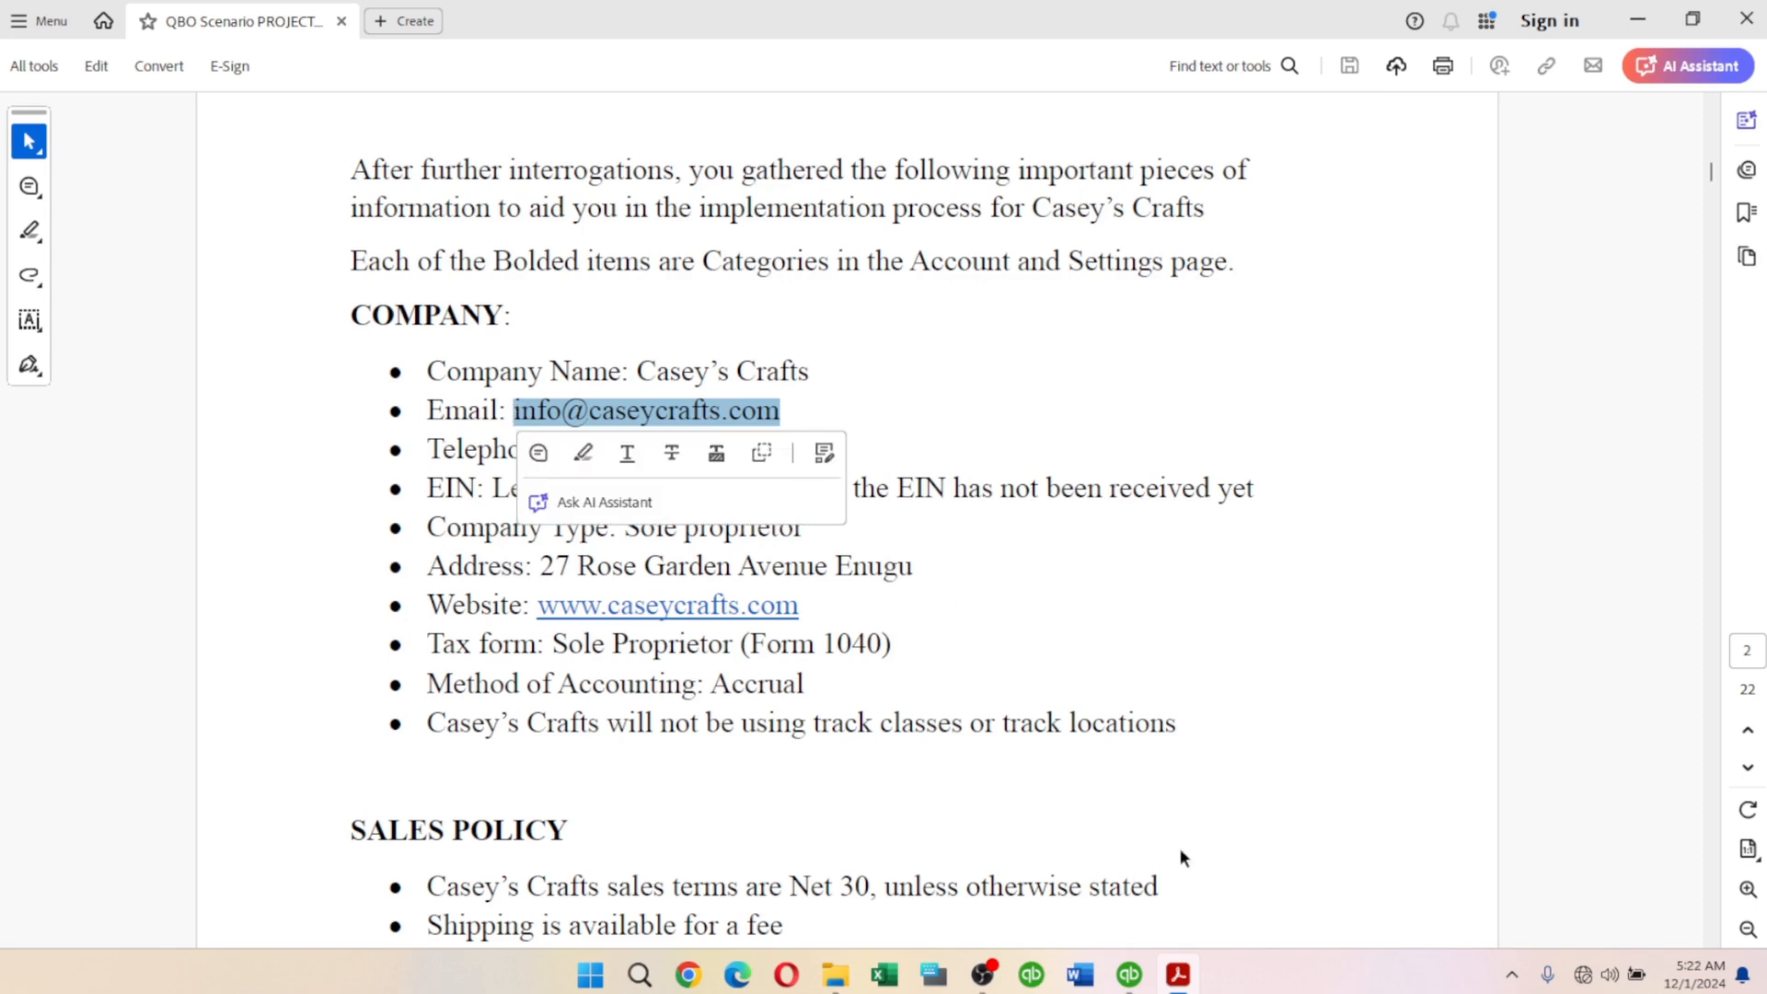
click(1129, 973)
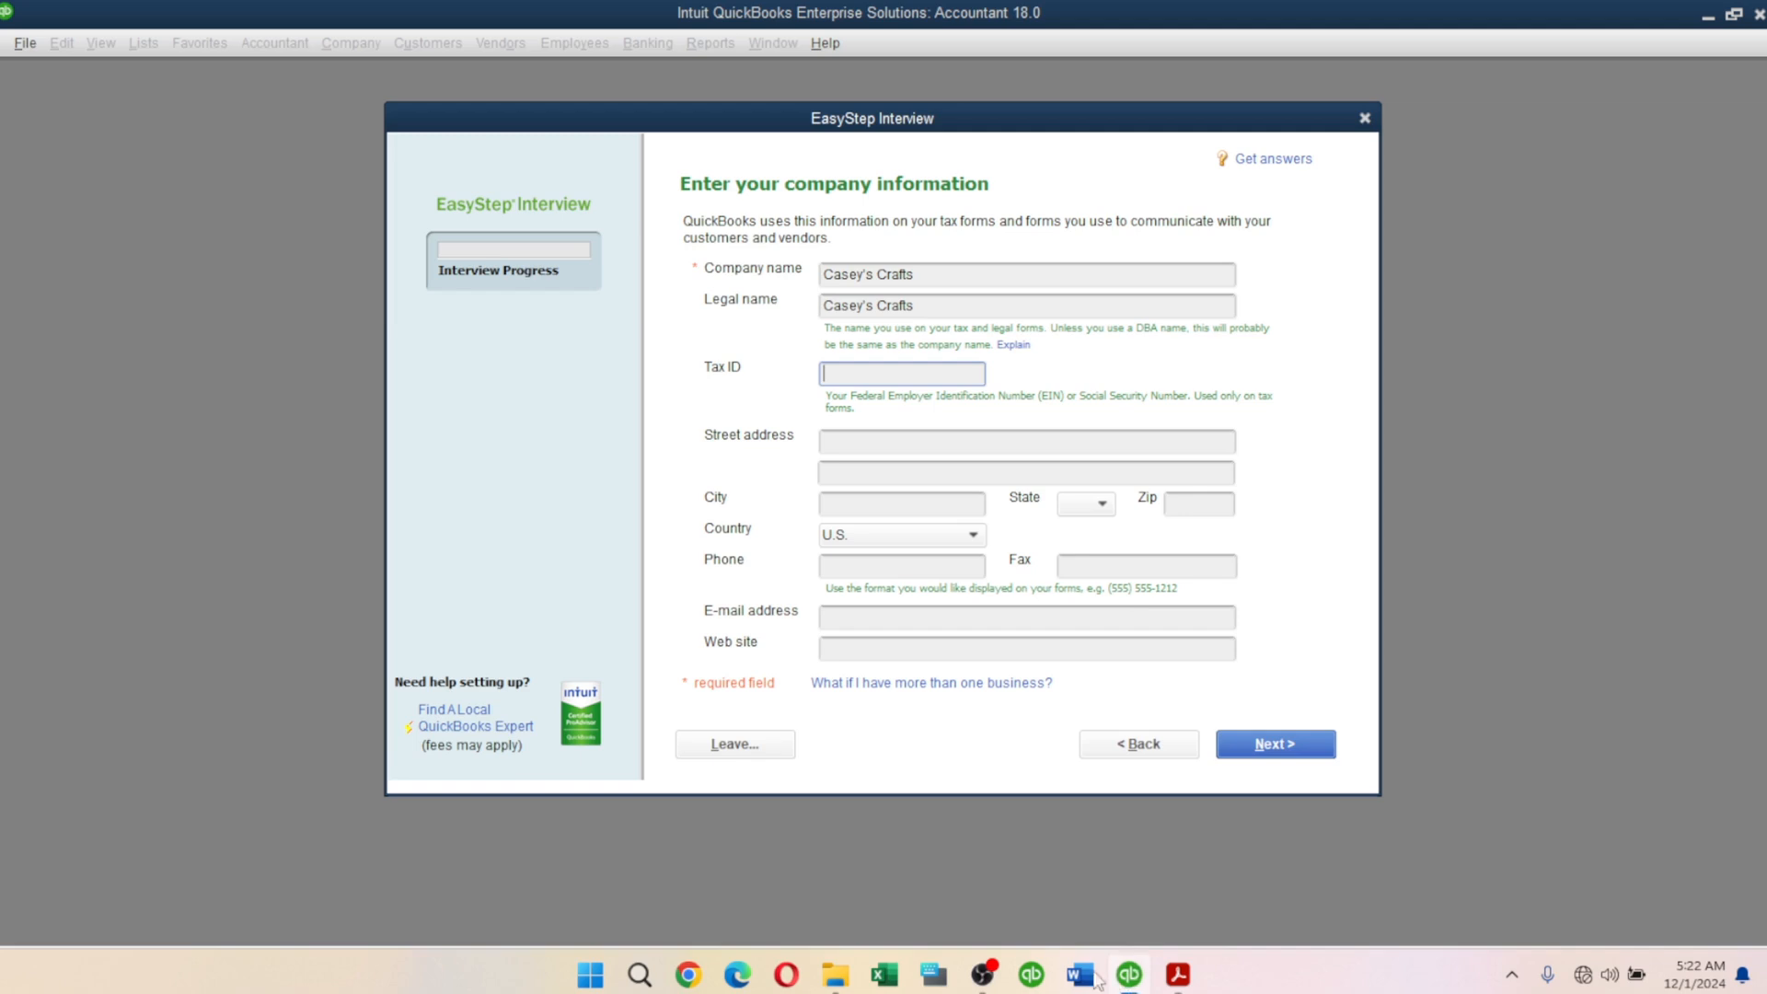
click(883, 615)
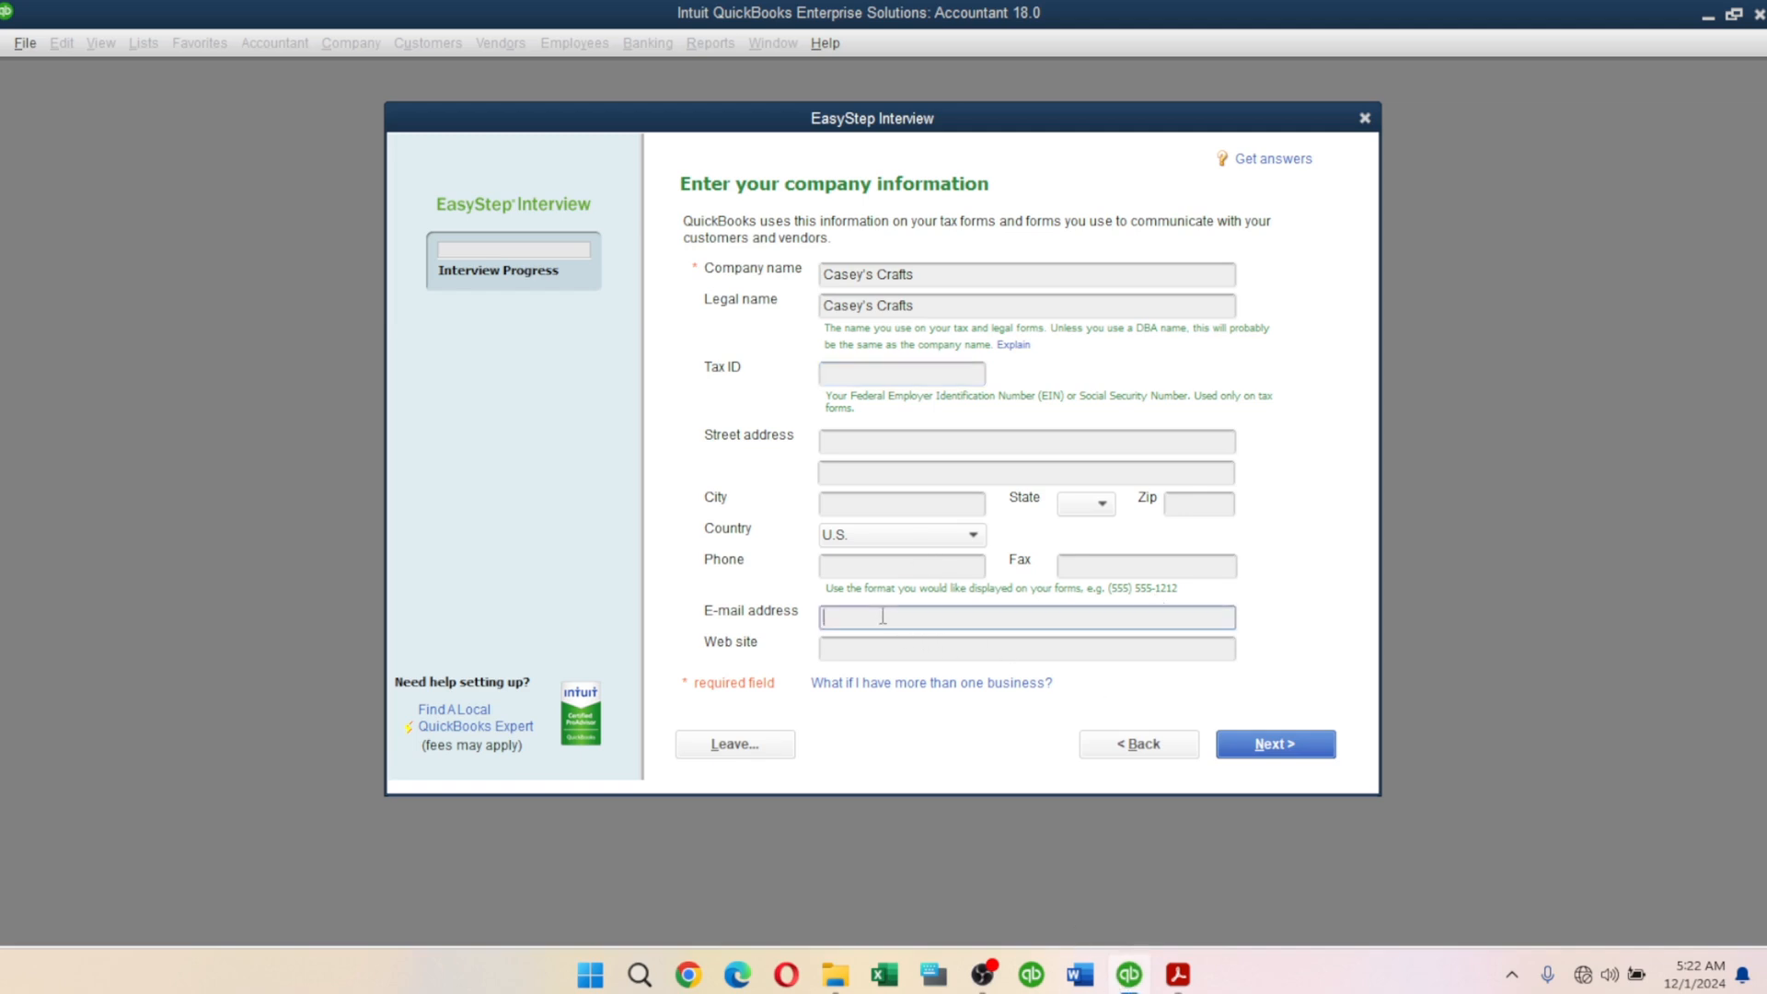
key(ctrl+v)
click(1178, 974)
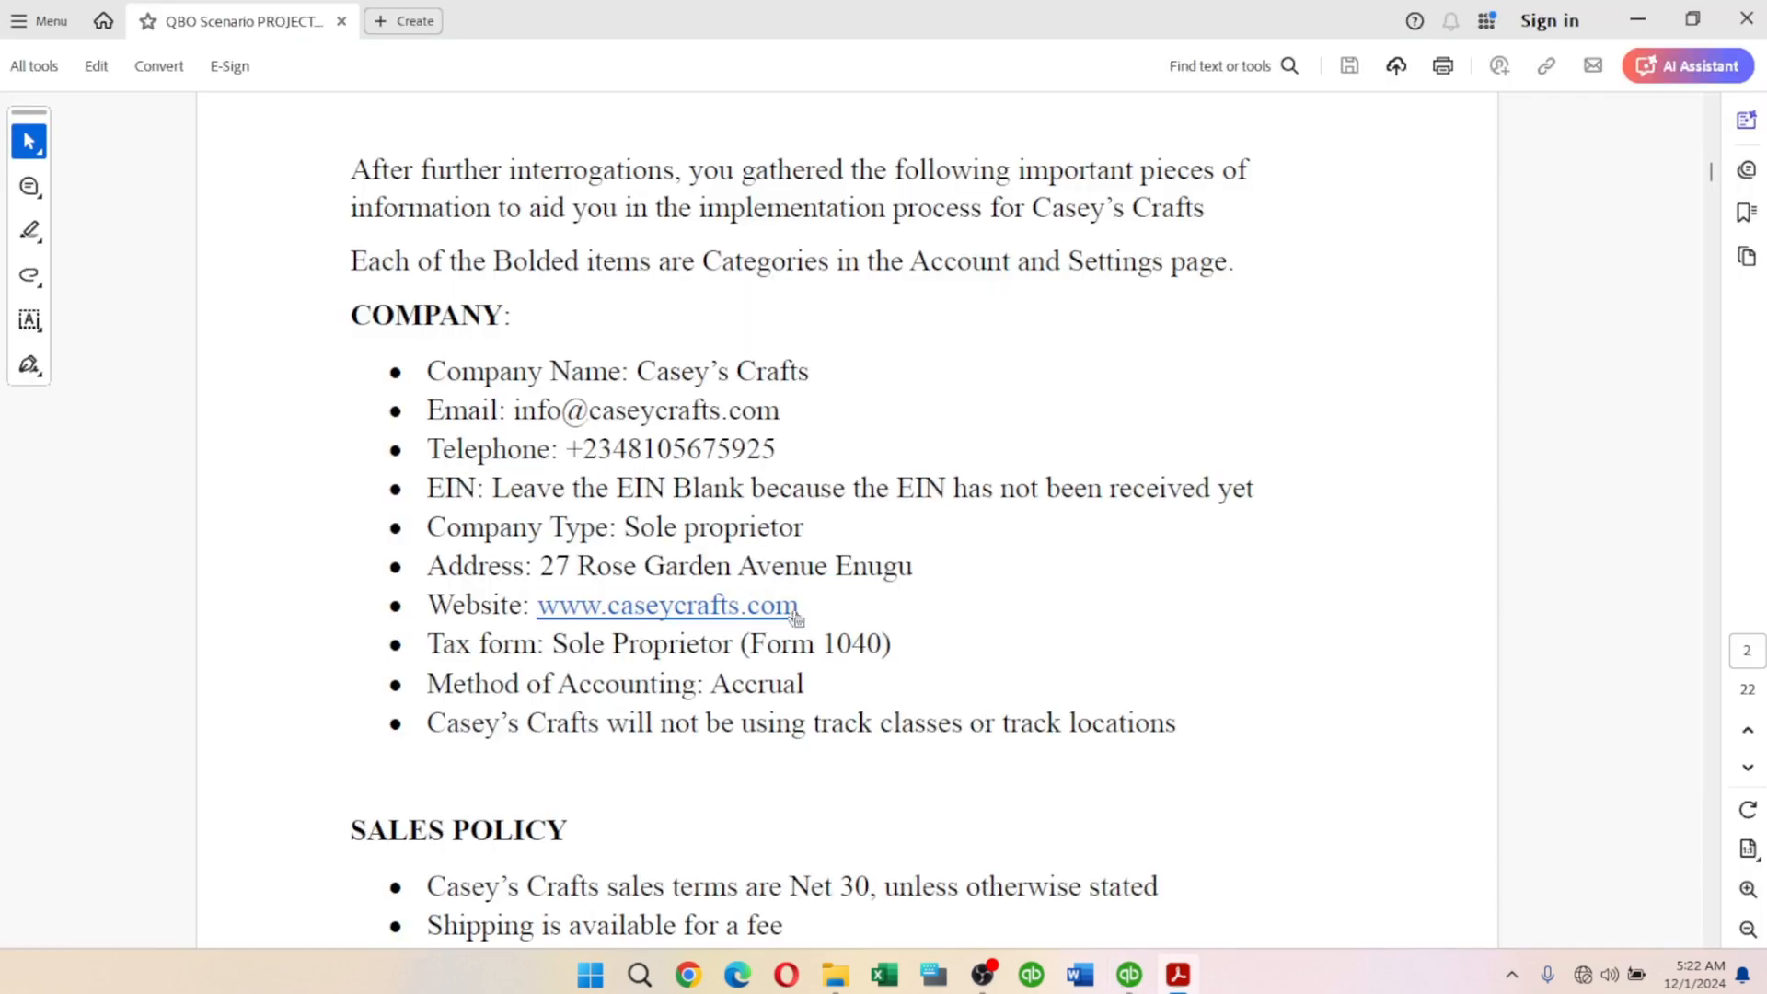
drag(797, 607, 541, 610)
key(ctrl+c)
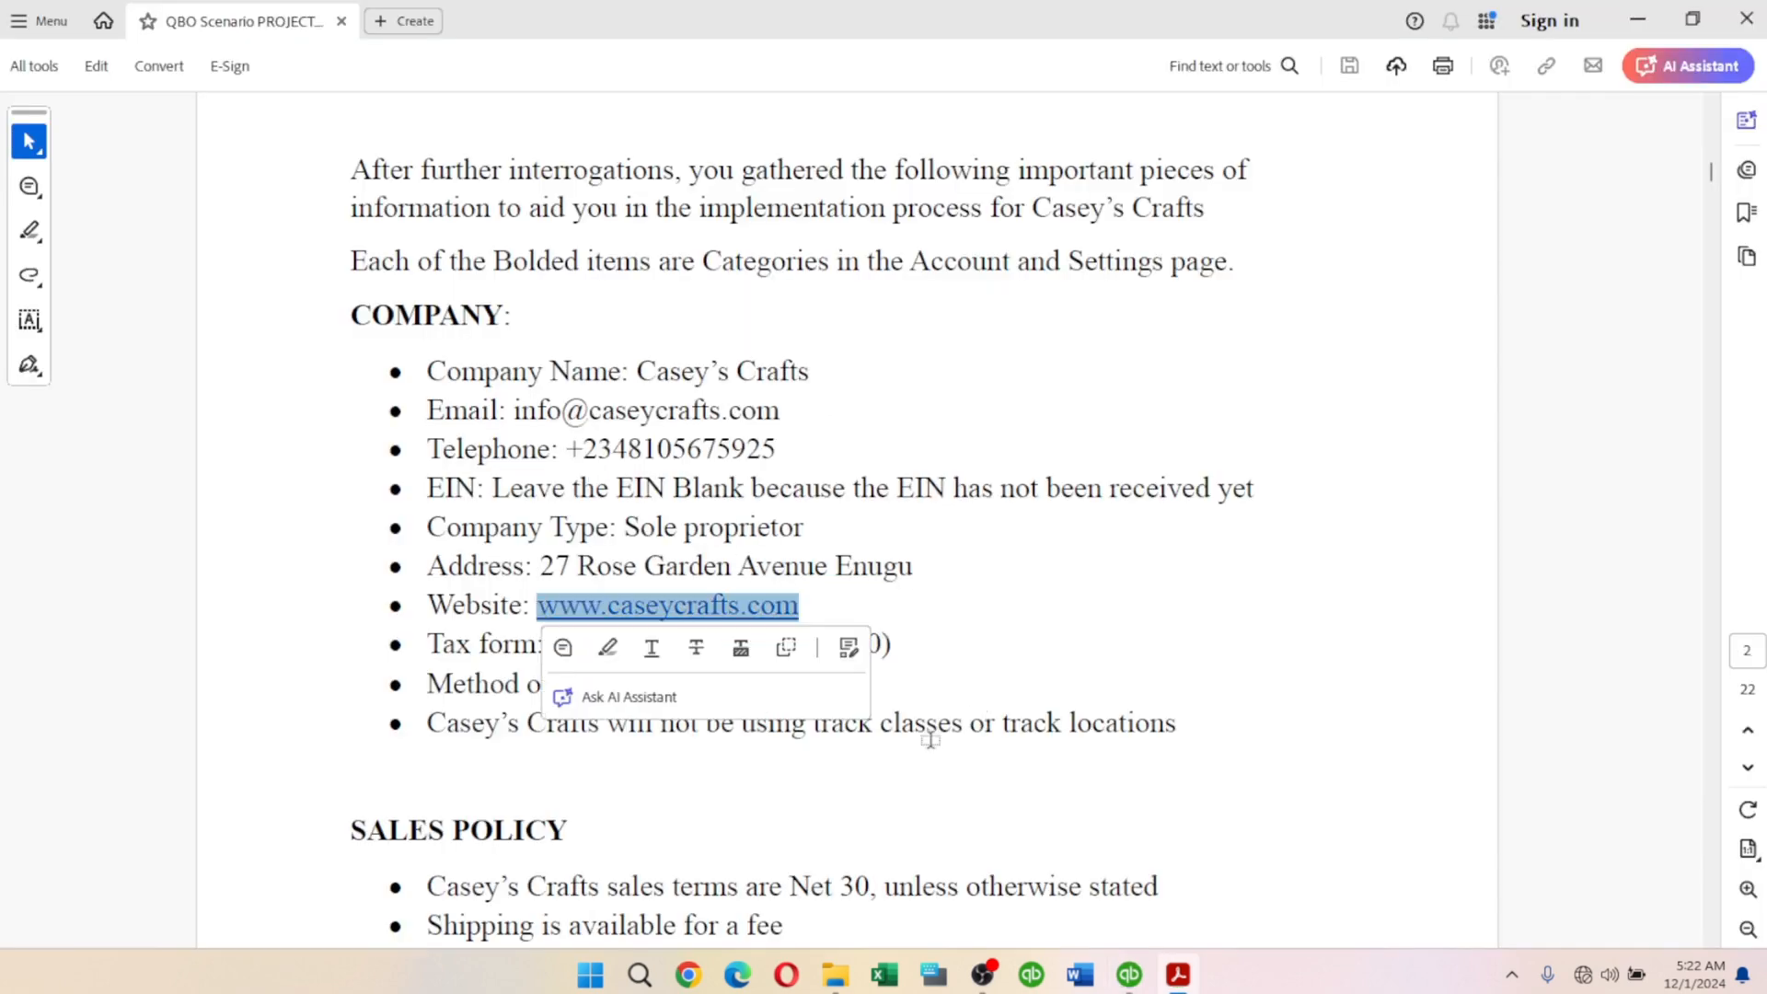
key(alt+Tab)
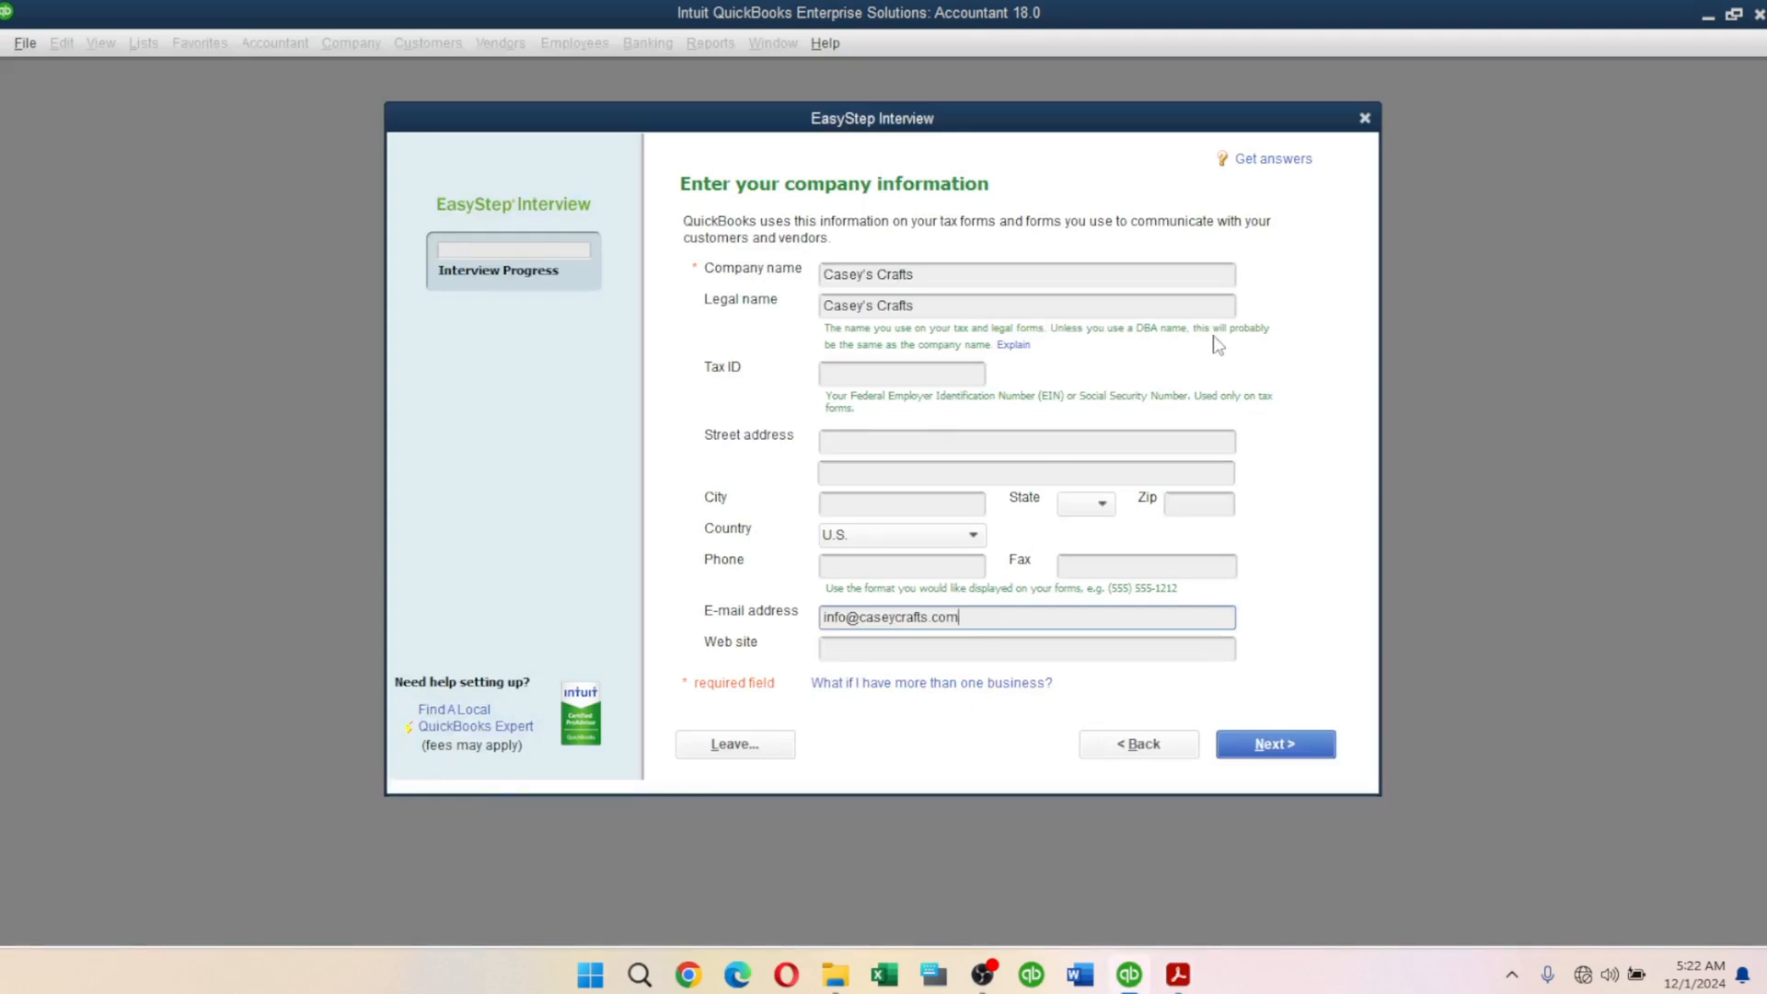
click(887, 647)
key(ctrl+v)
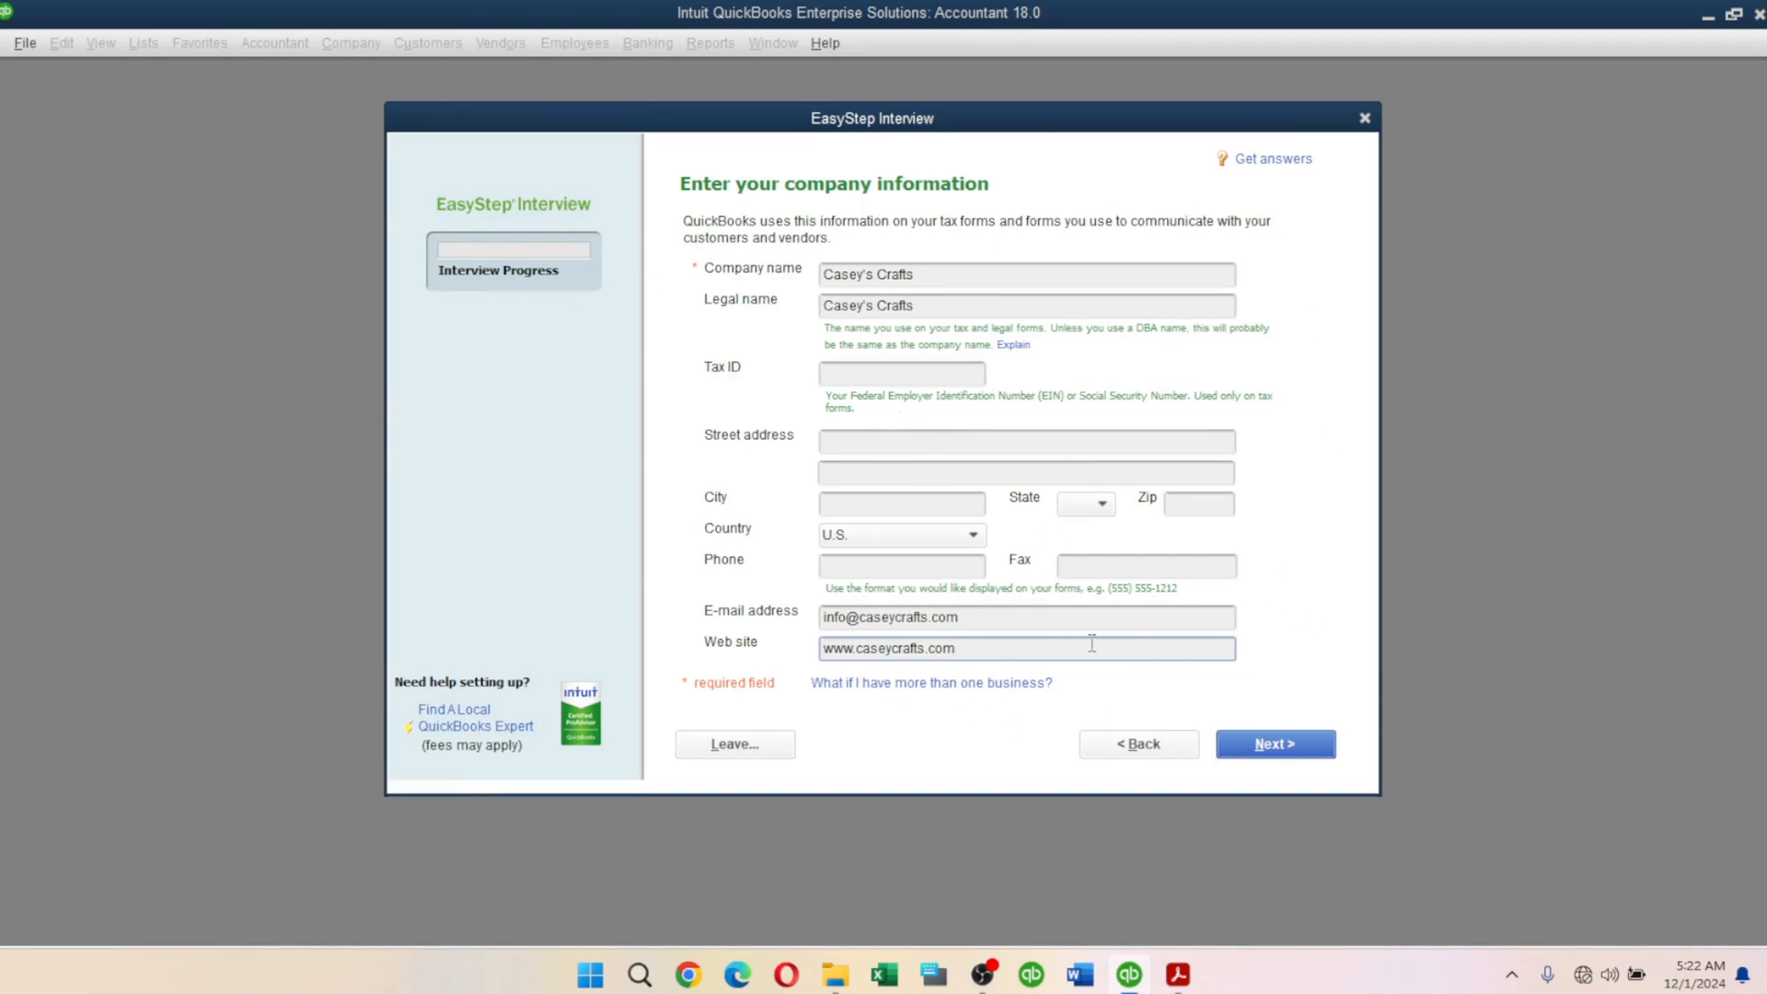
Copy the company street address from the PDF into the Street address field.
key(alt+Tab)
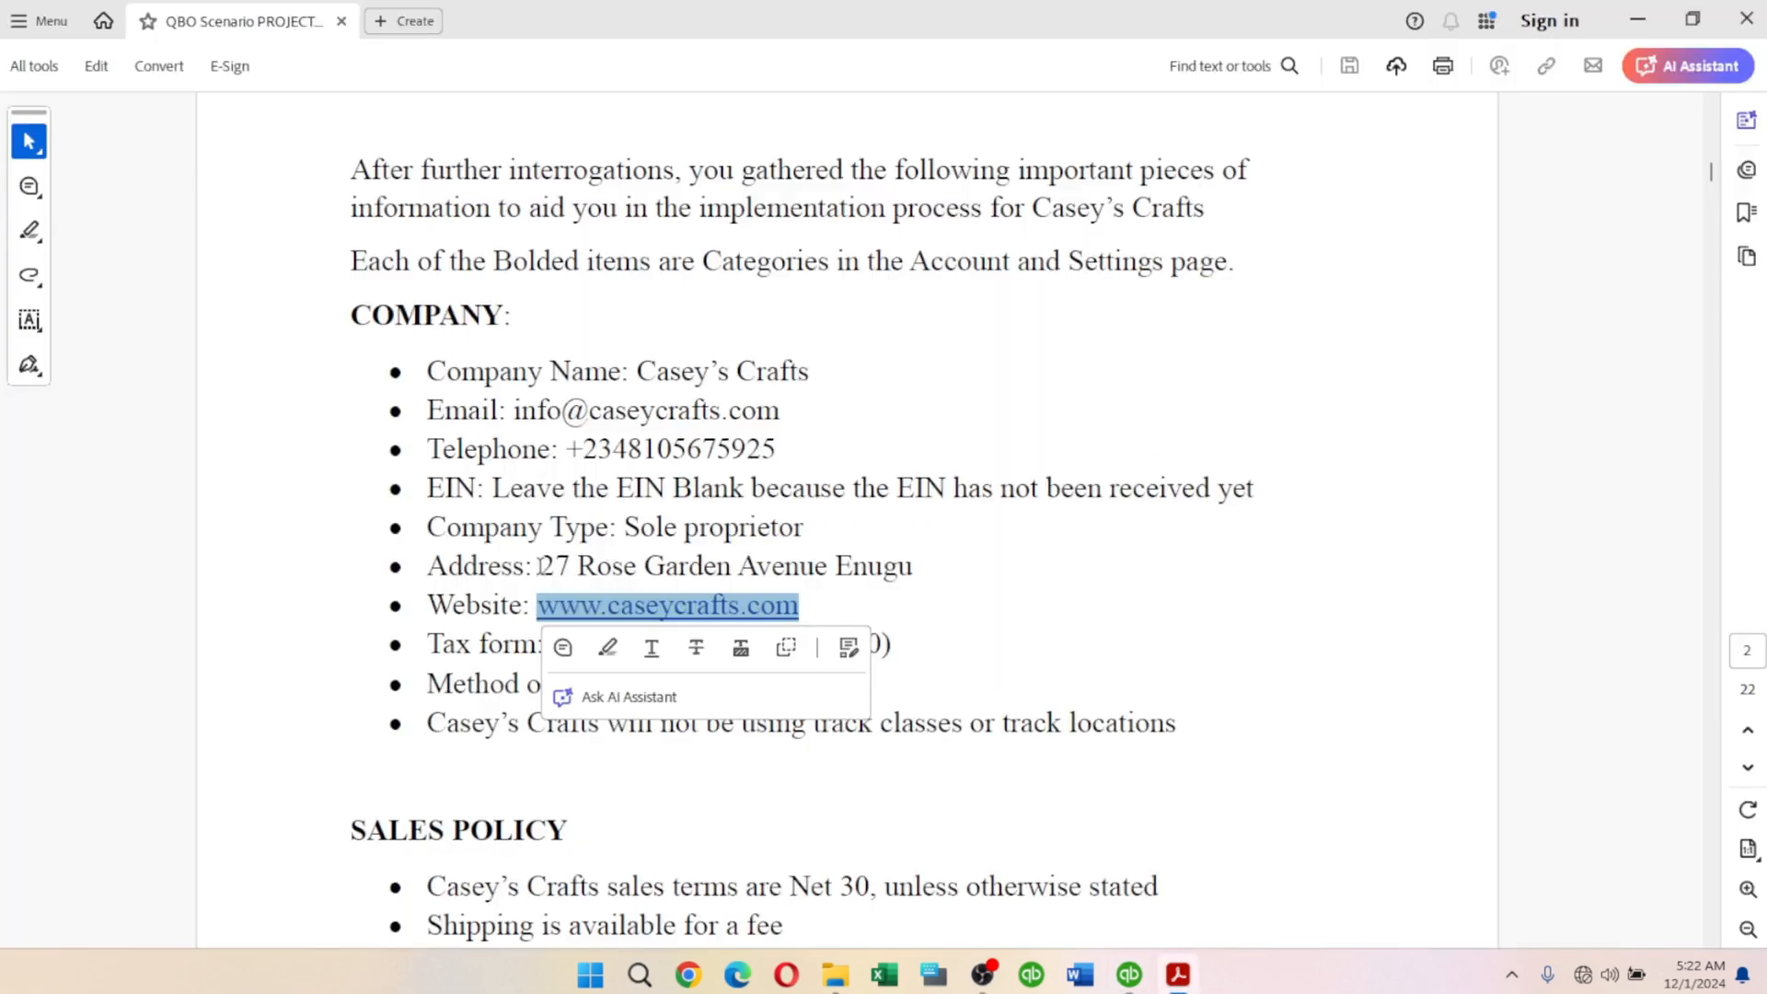
drag(541, 565, 911, 570)
key(ctrl+c)
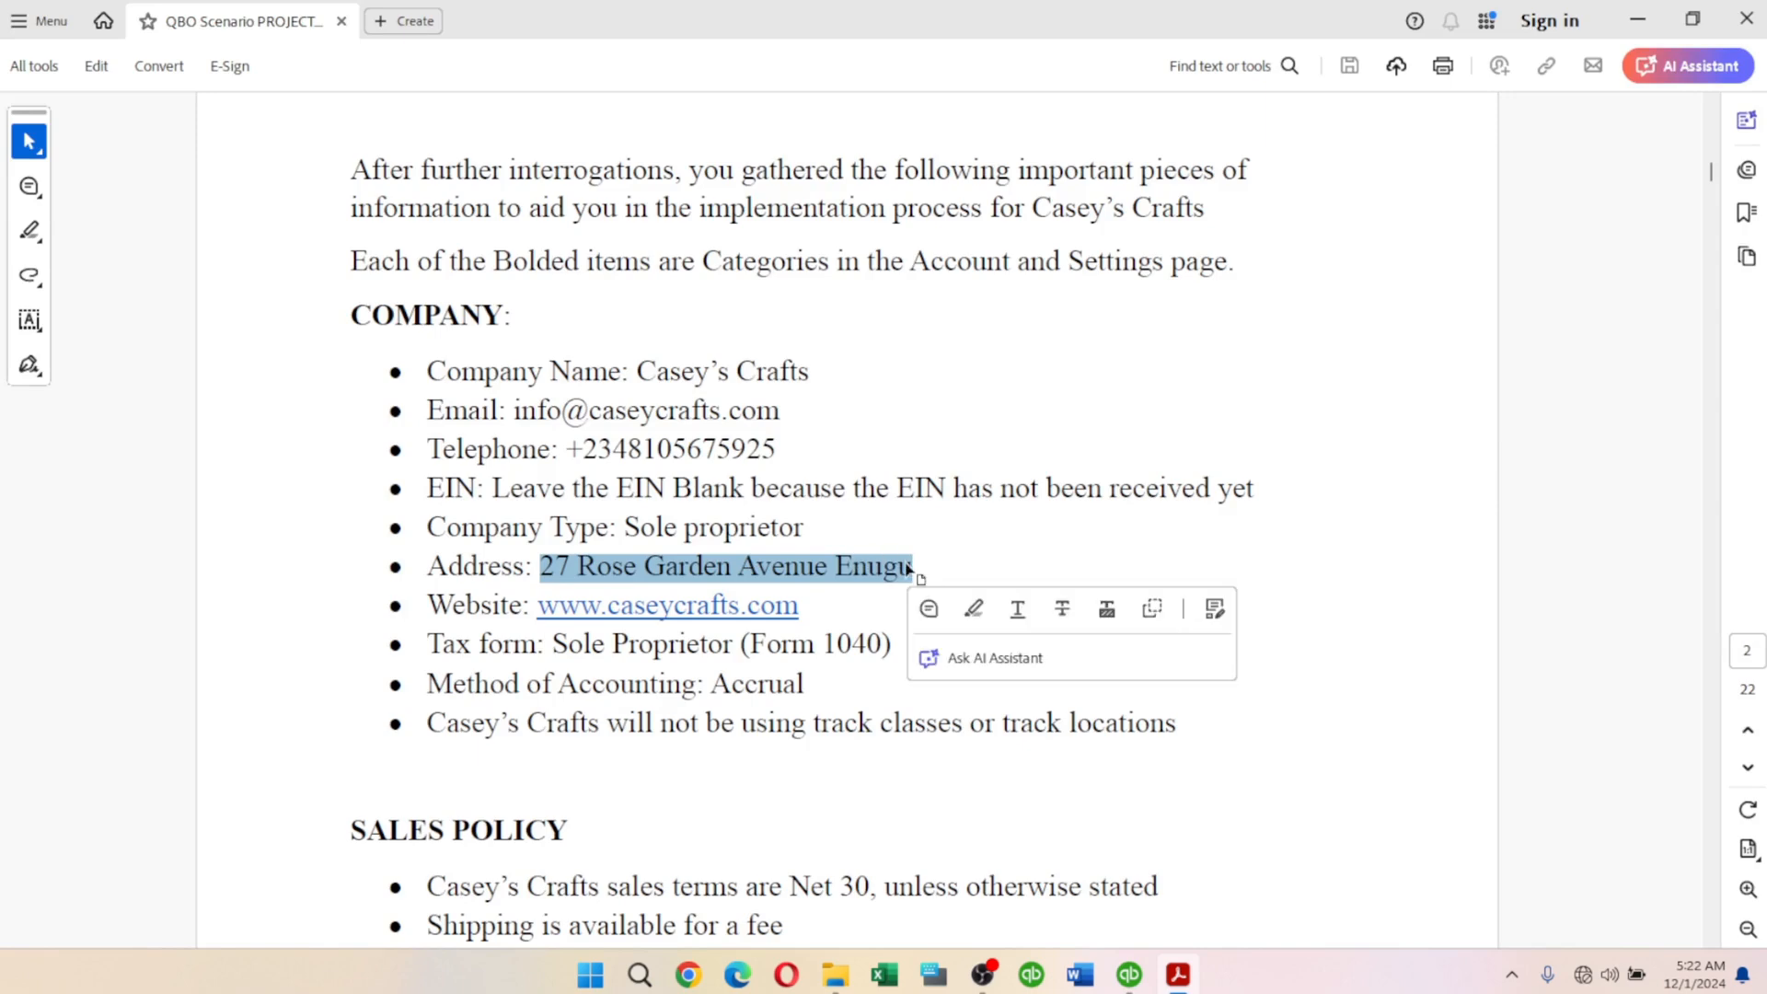
key(alt+Tab)
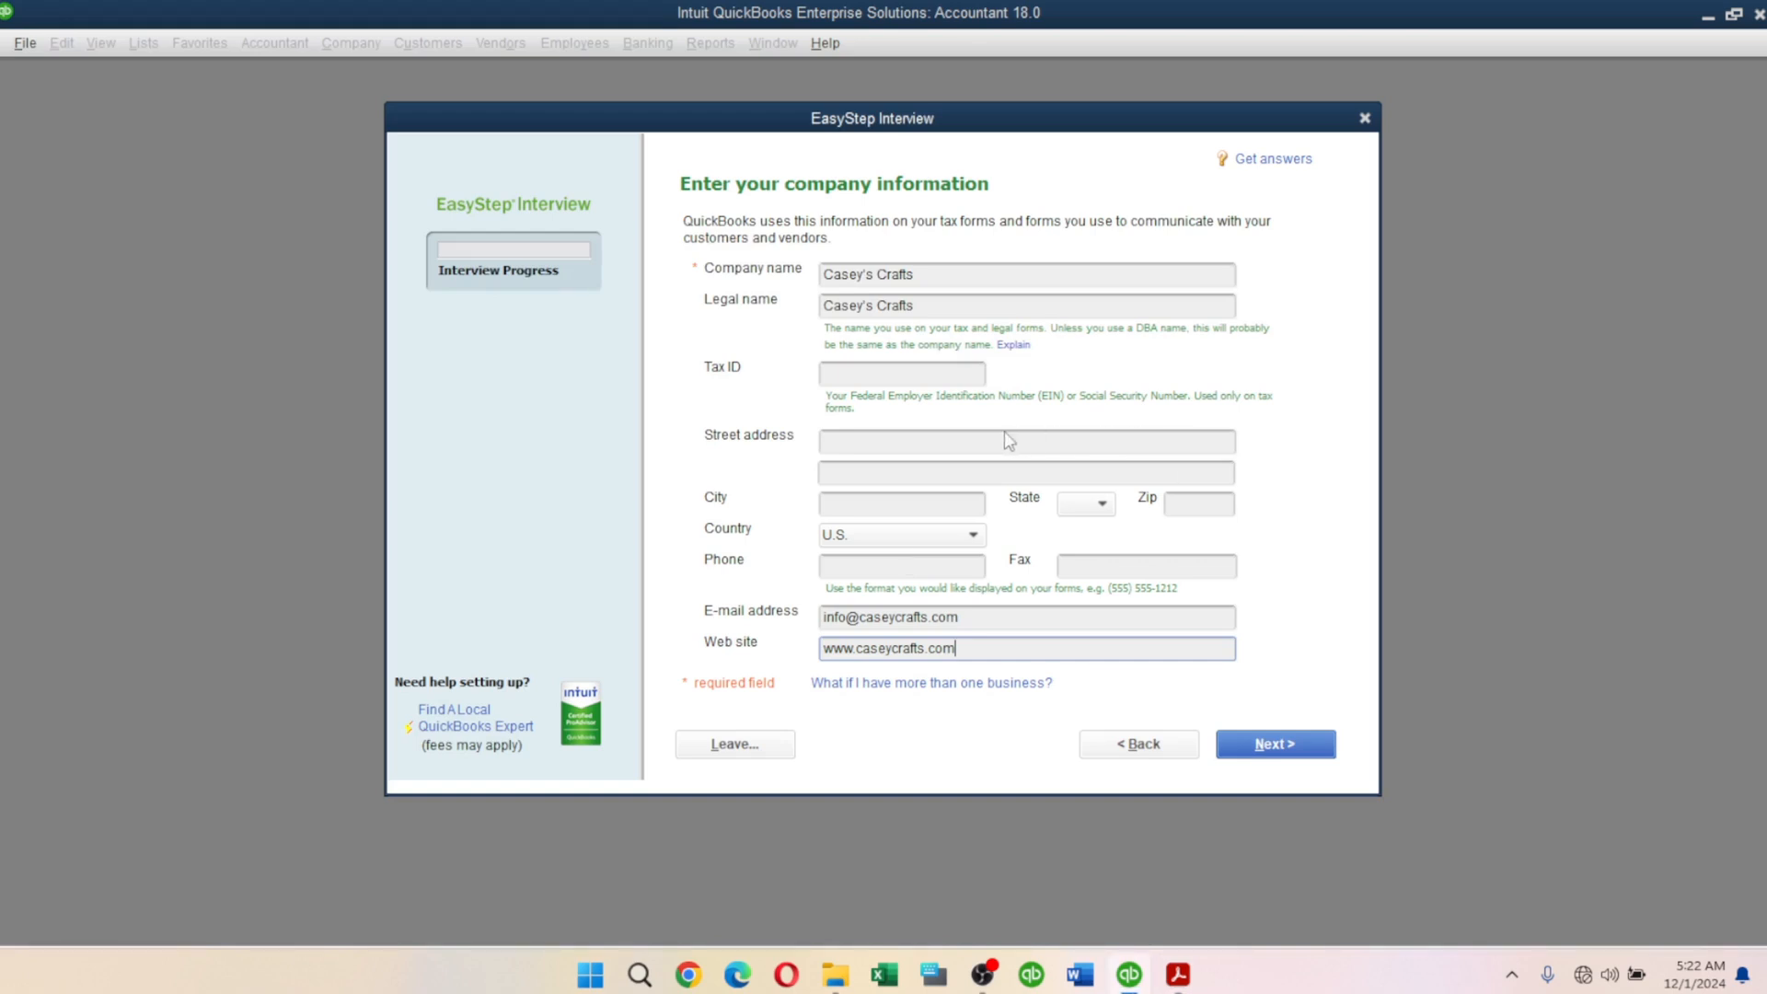
click(974, 443)
key(ctrl+v)
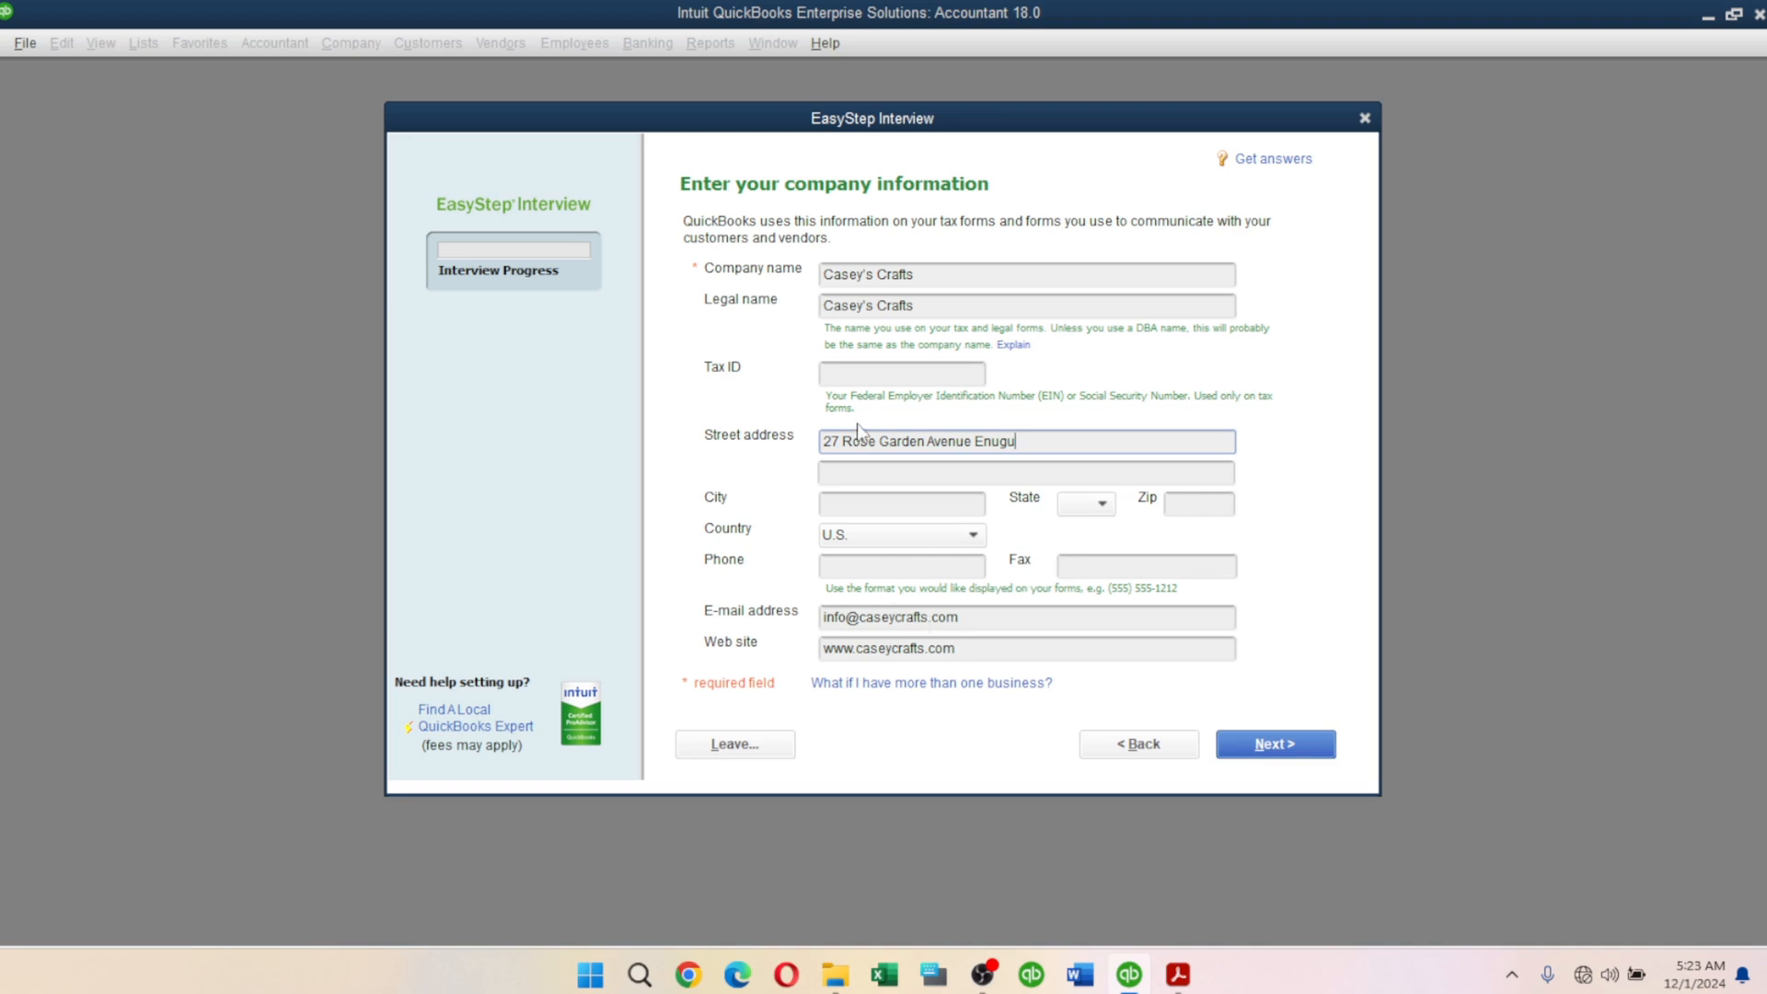
Enter Enugu as the city and leave the state blank.
click(869, 503)
text(D)
text(gu)
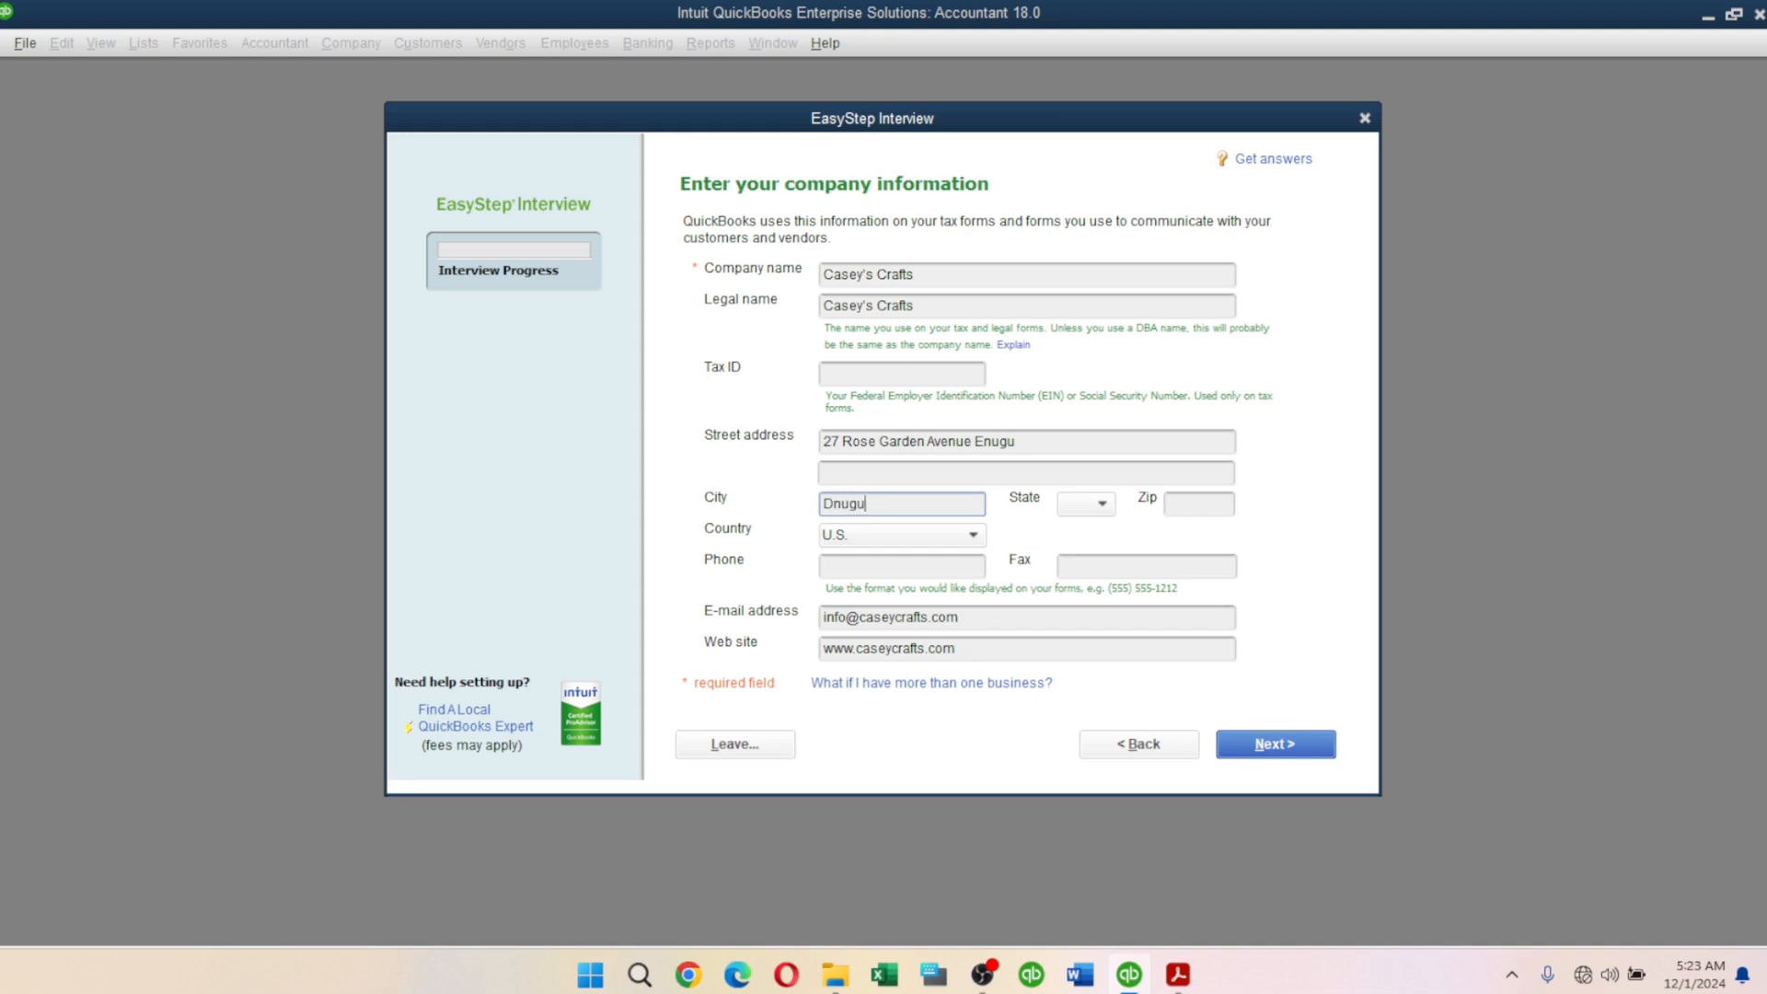
key(BackSpace)
key(BackSpace)
key(BackSpace)
key(BackSpace)
key(BackSpace)
text(Enugu)
click(1087, 507)
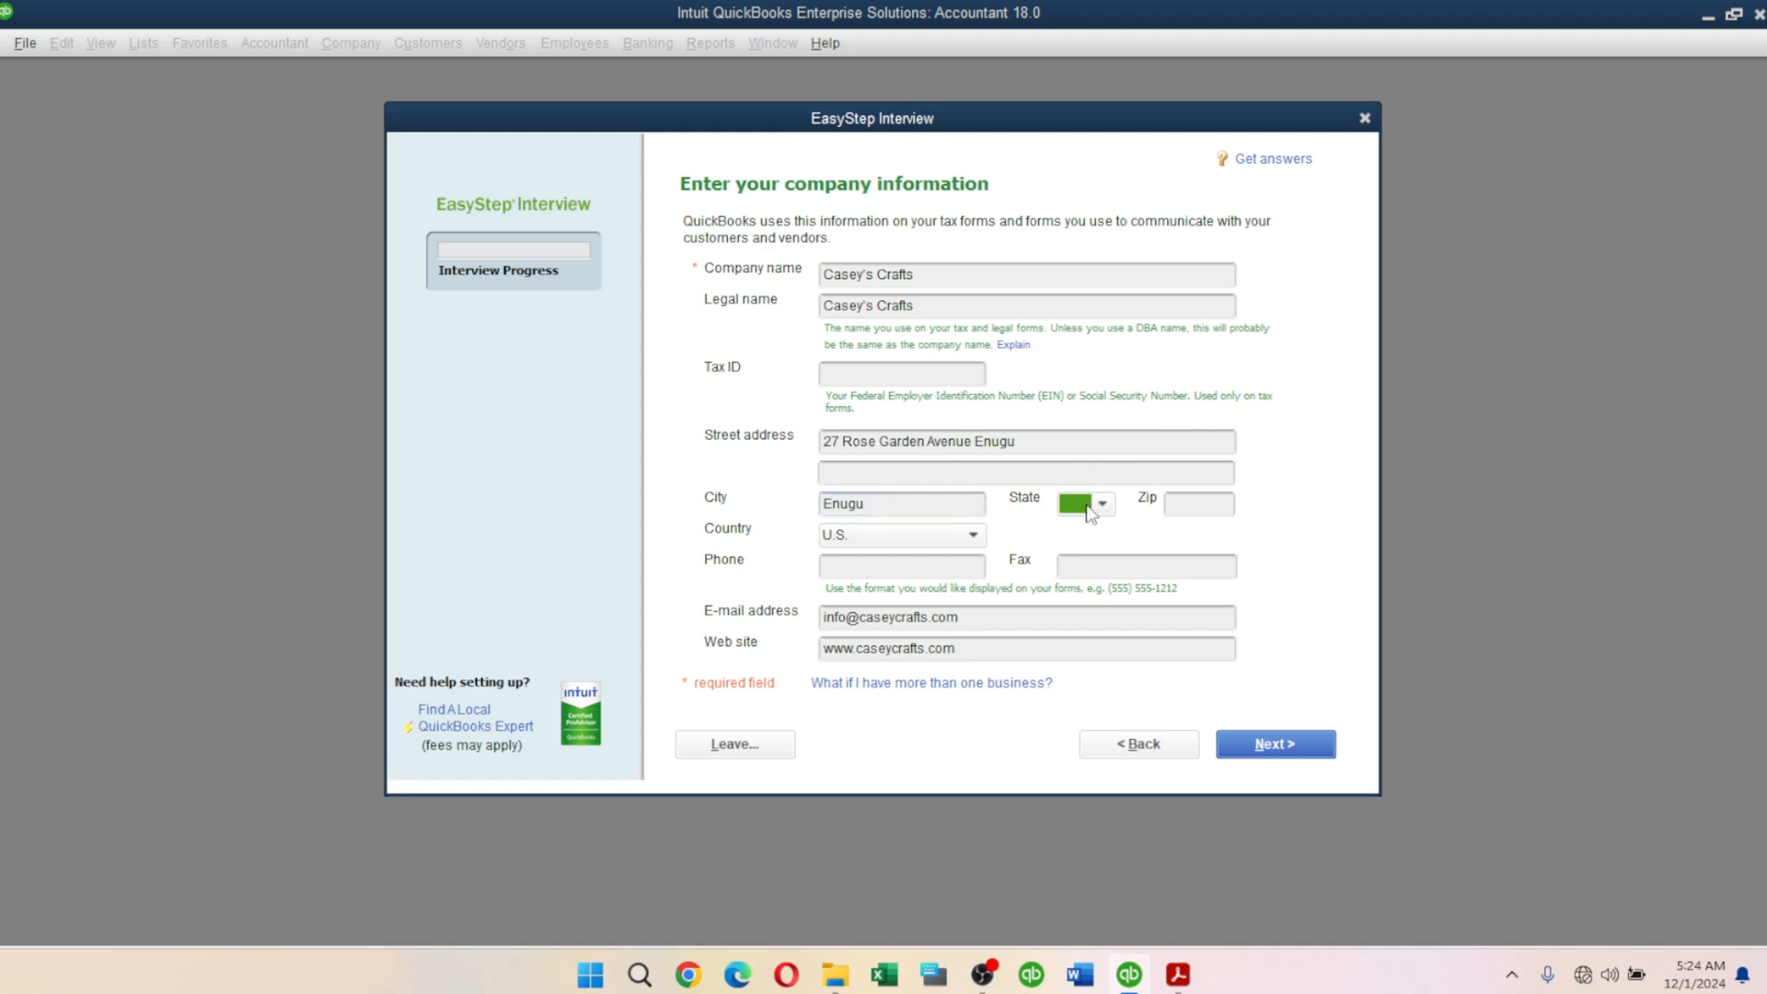
click(1102, 505)
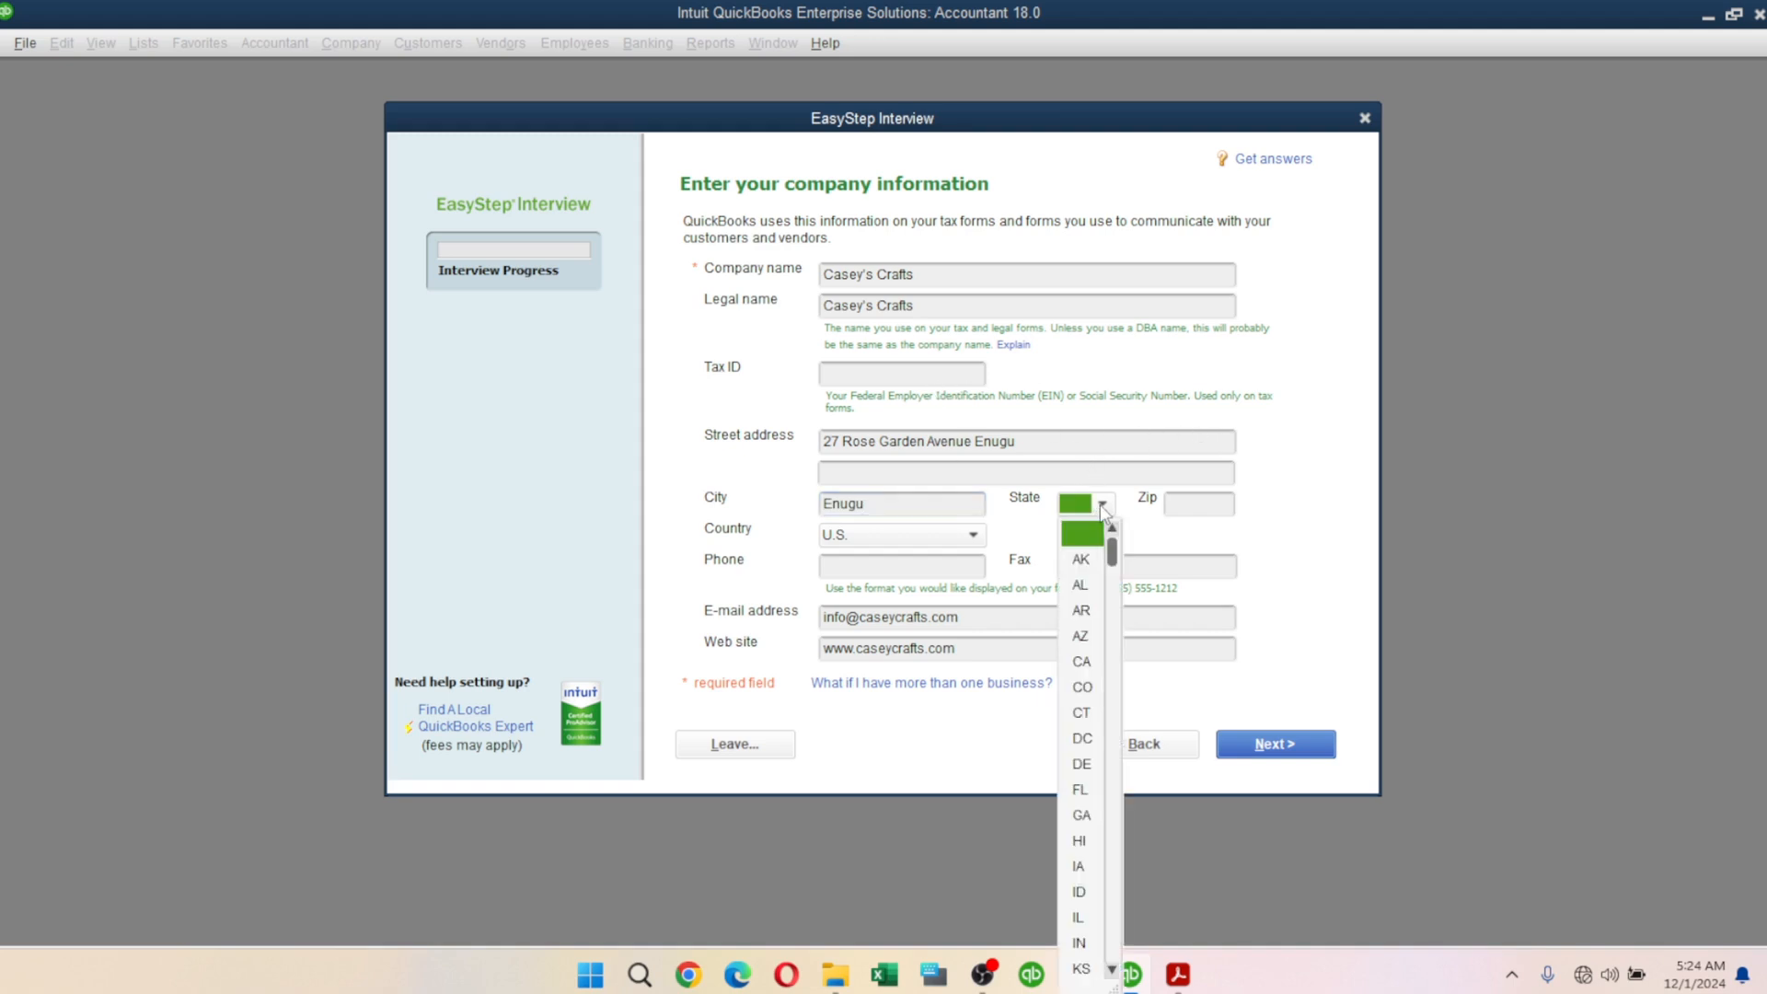
drag(1113, 568, 1114, 487)
click(1085, 537)
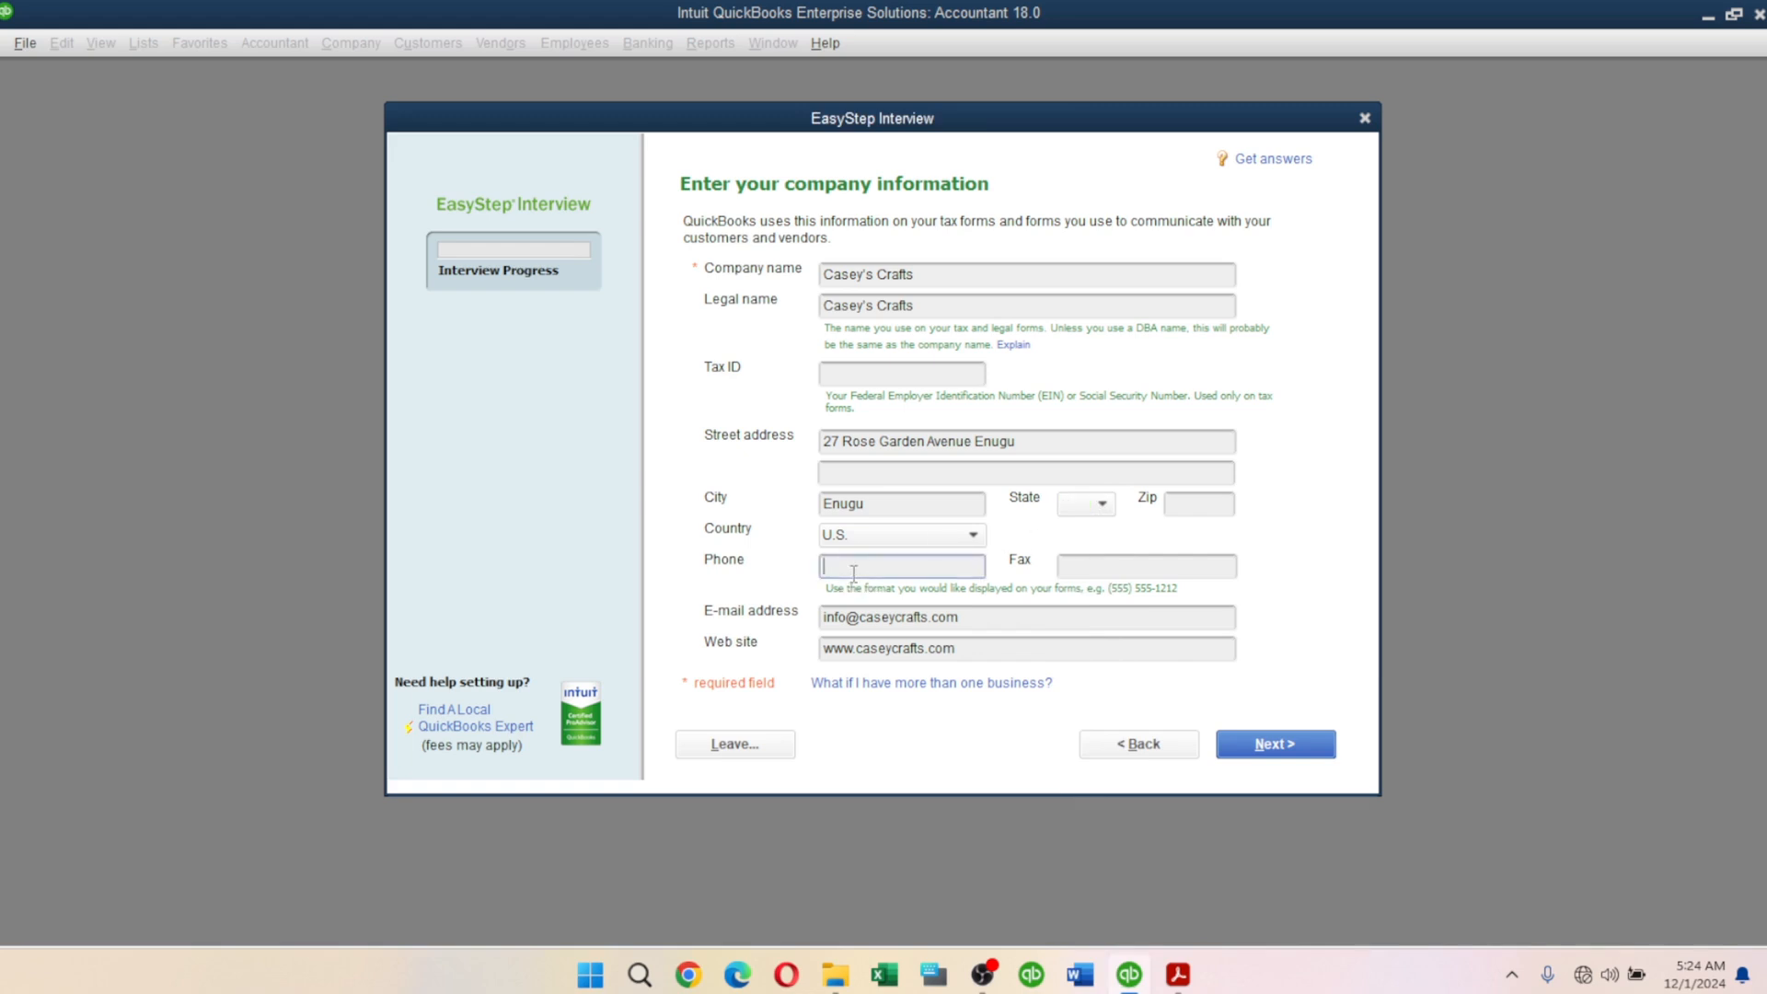
Set the country to Other and paste the company phone number from the PDF.
click(863, 533)
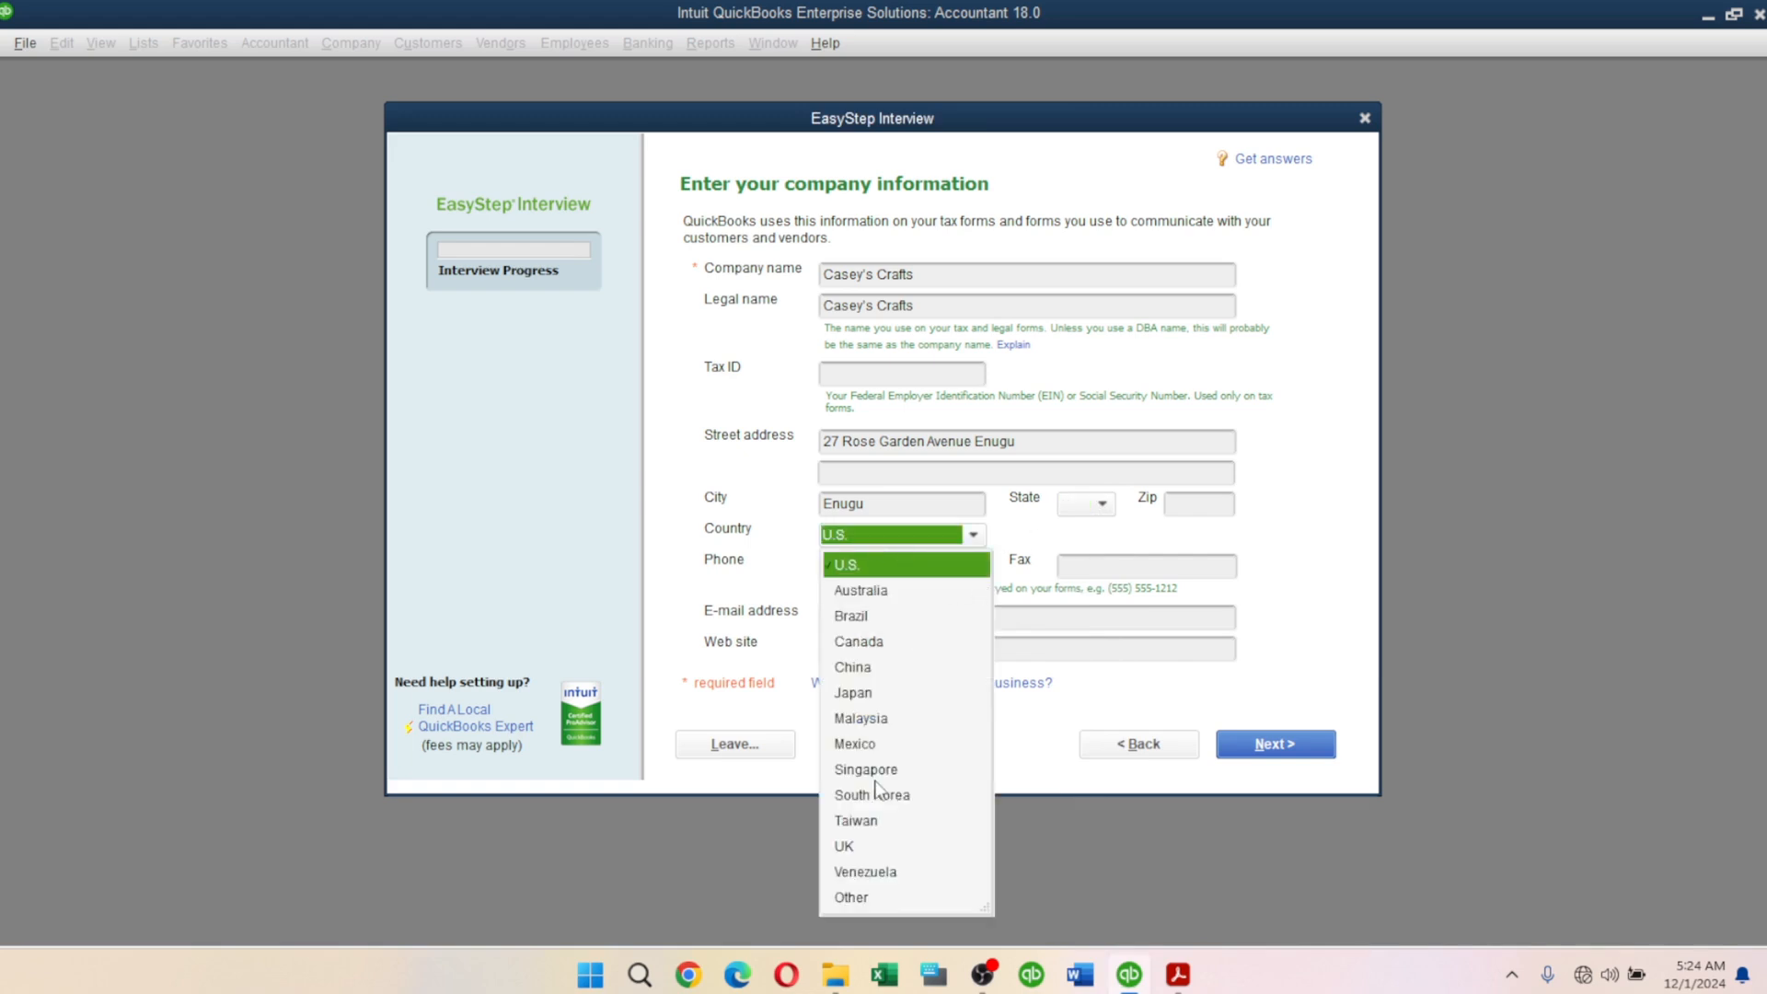
click(855, 897)
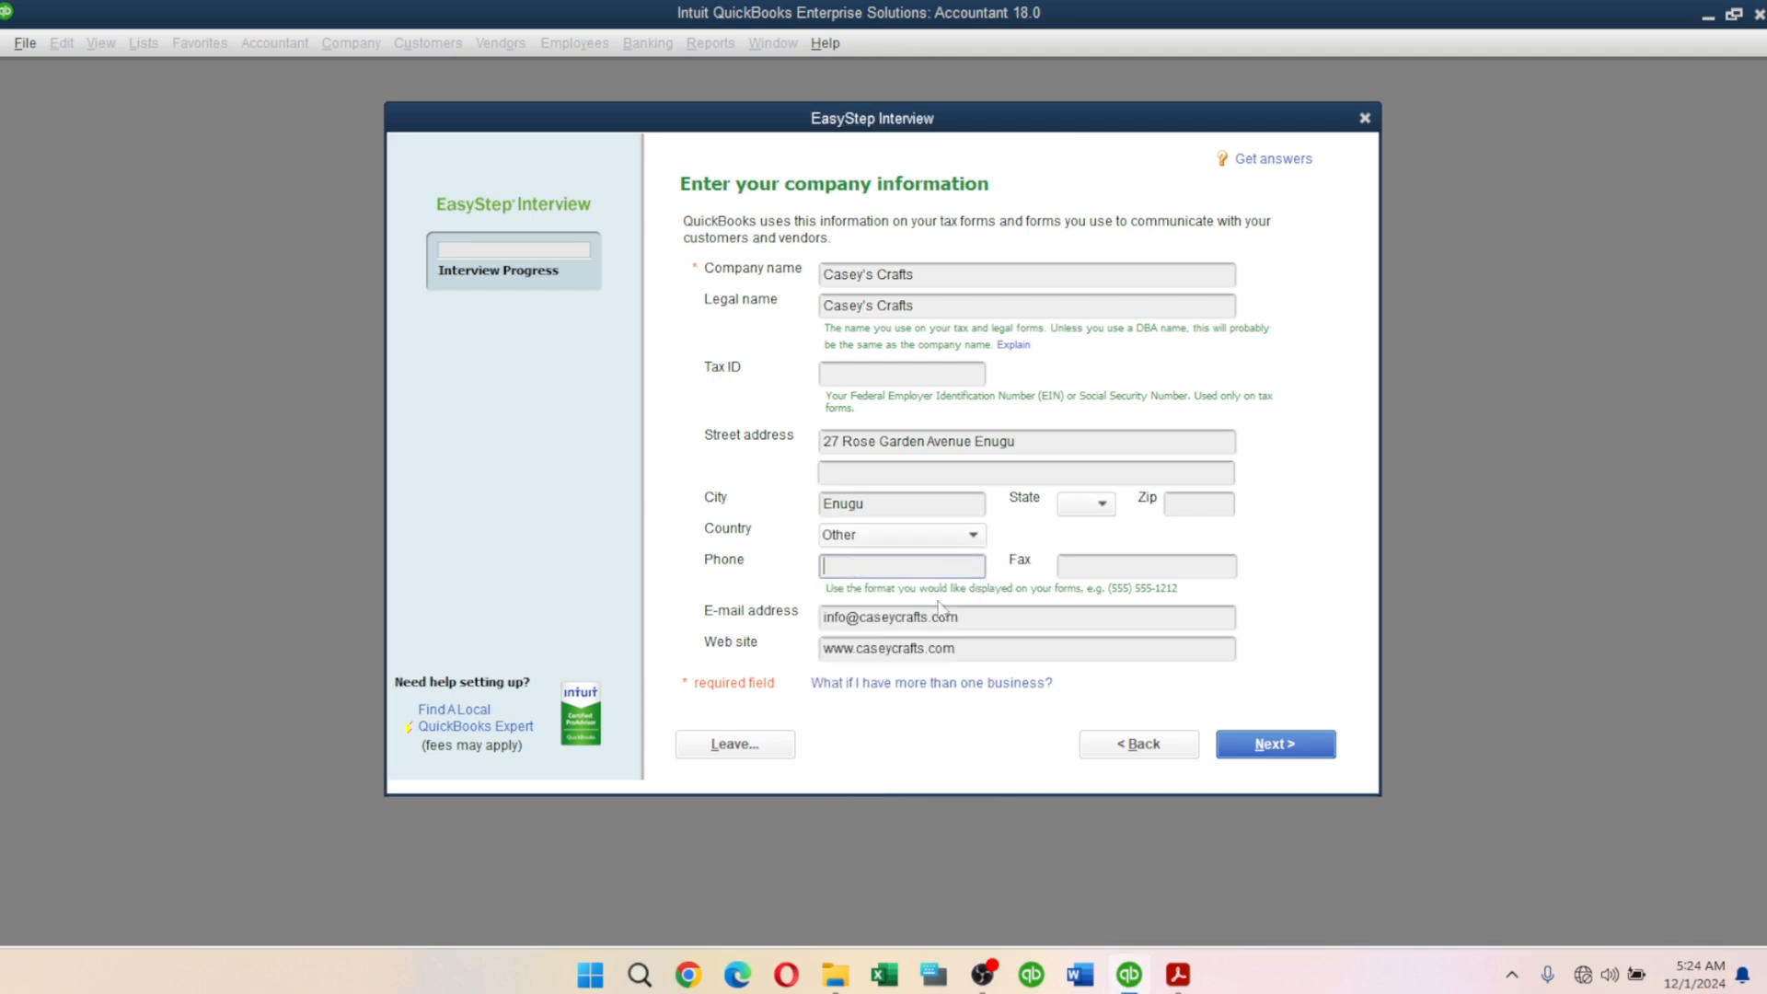
click(1177, 974)
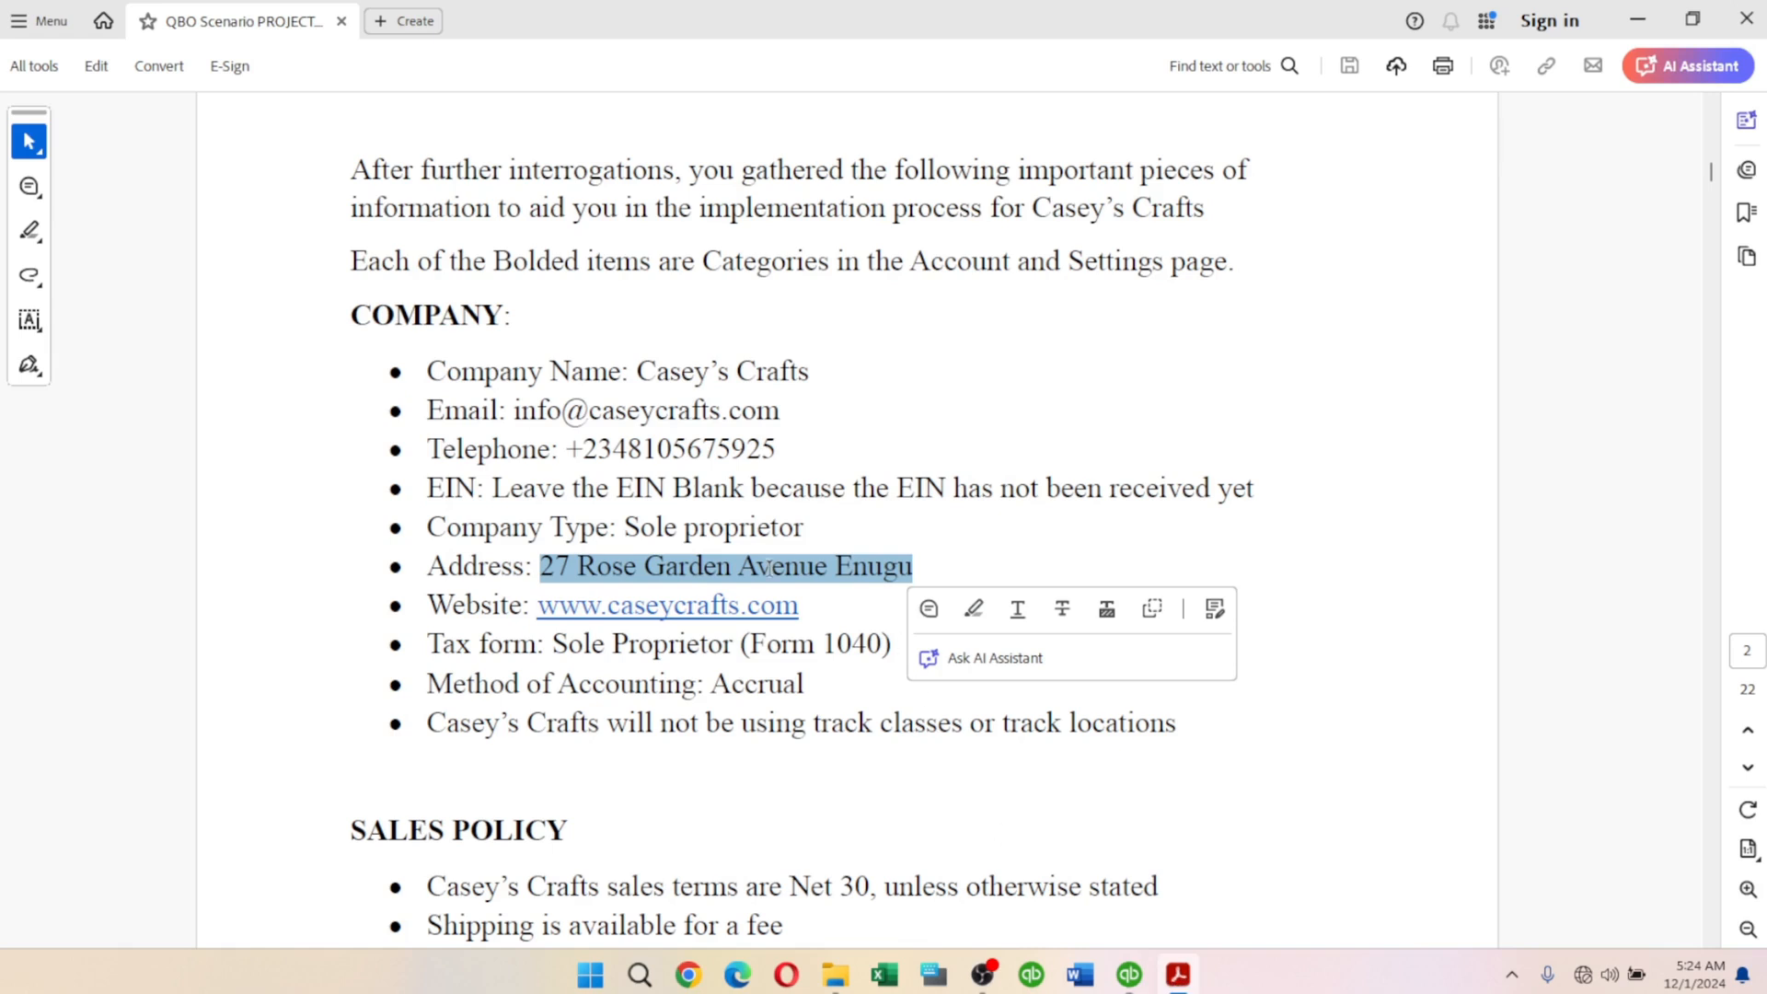
drag(566, 449, 778, 464)
key(ctrl+c)
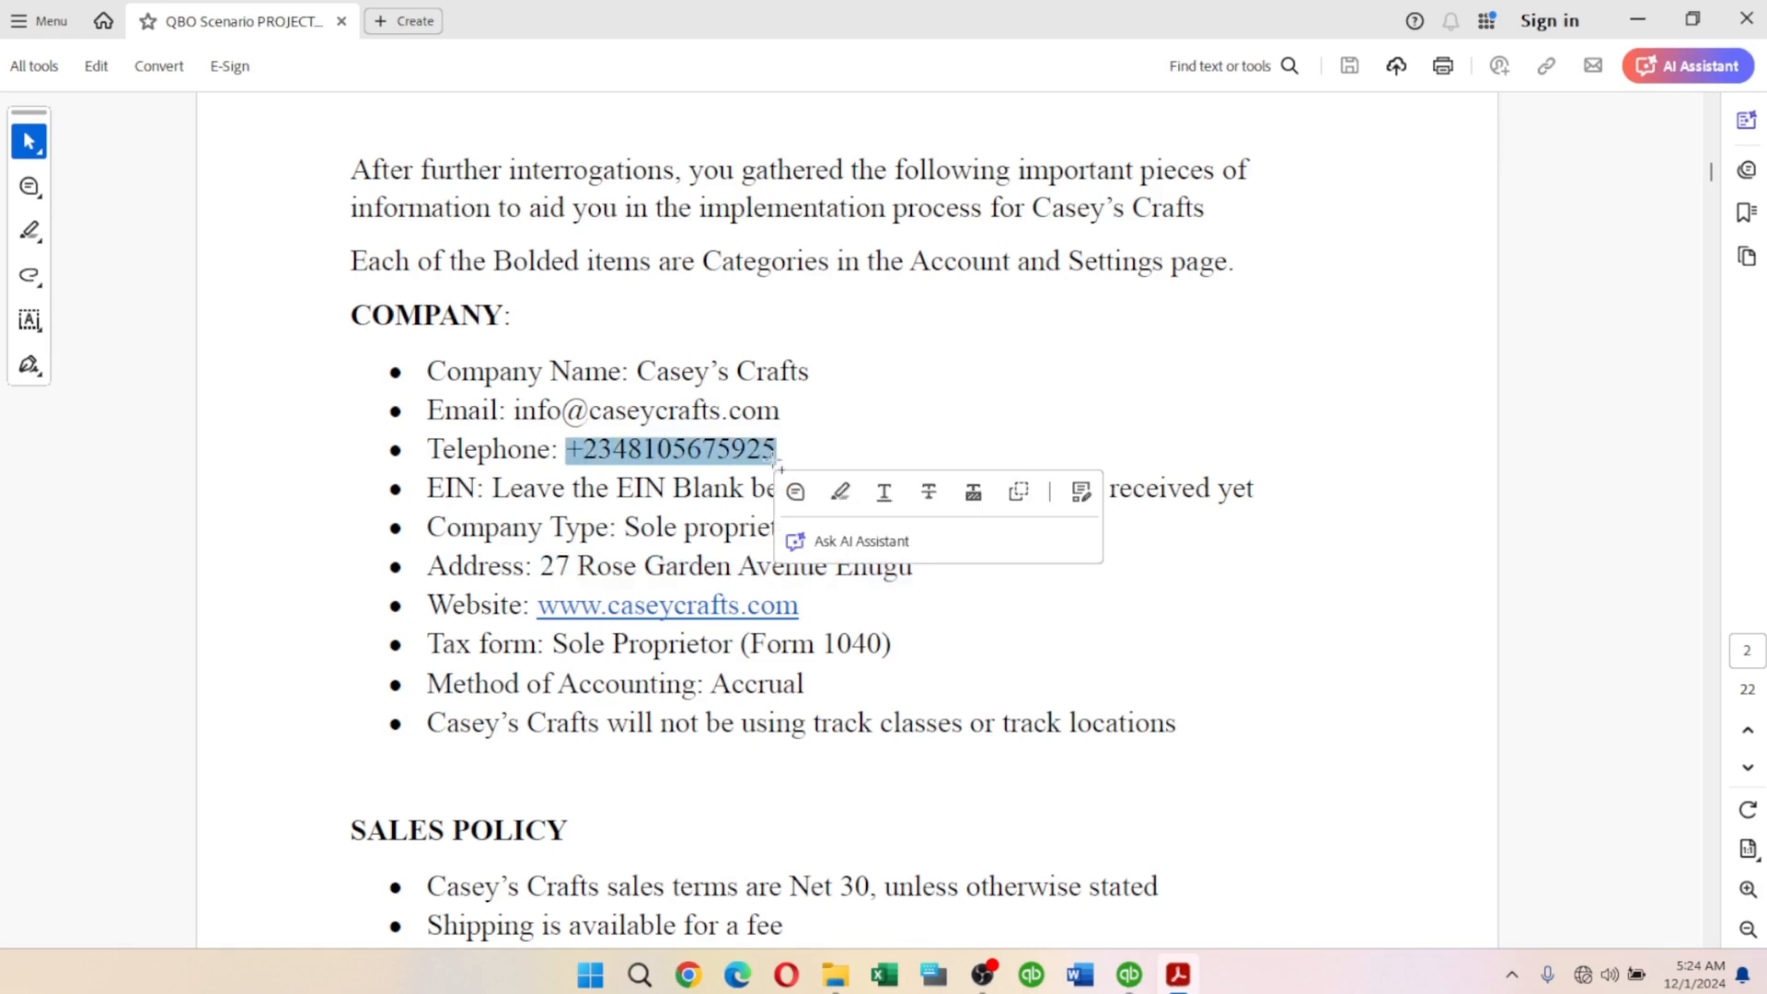
key(alt+Tab)
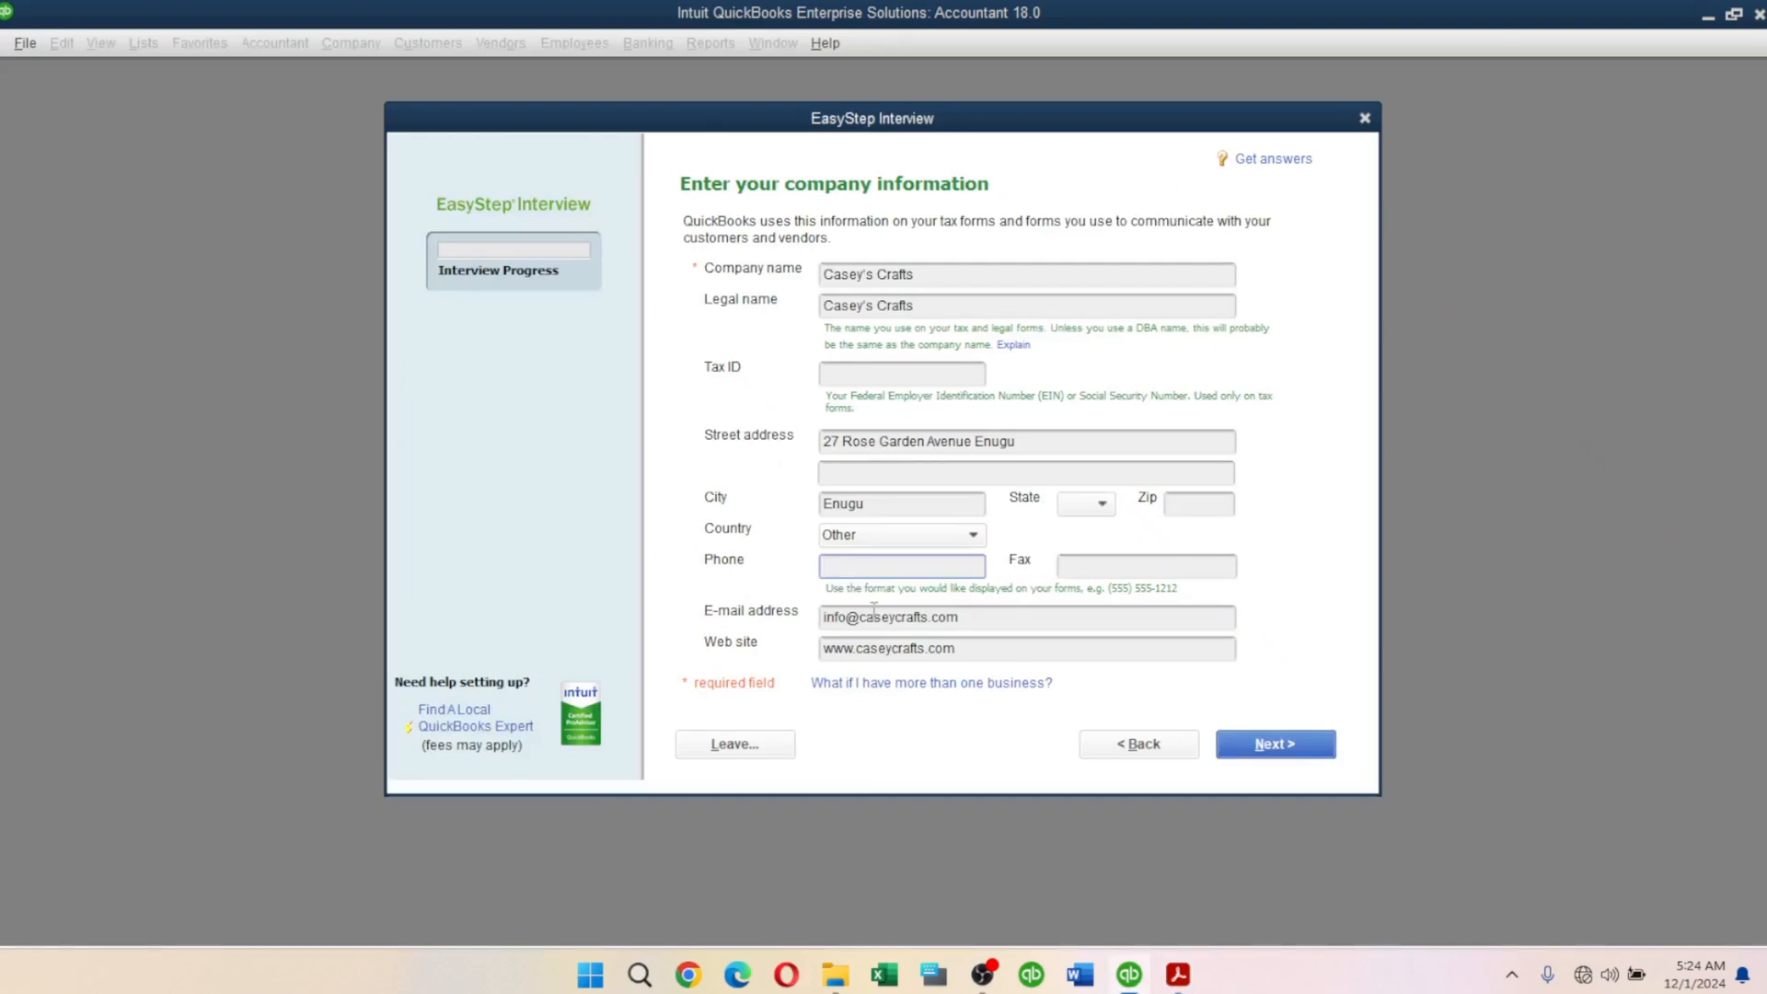
key(ctrl+v)
Advance to the industry page and choose Art, Writing, or Photography as the industry.
click(1256, 753)
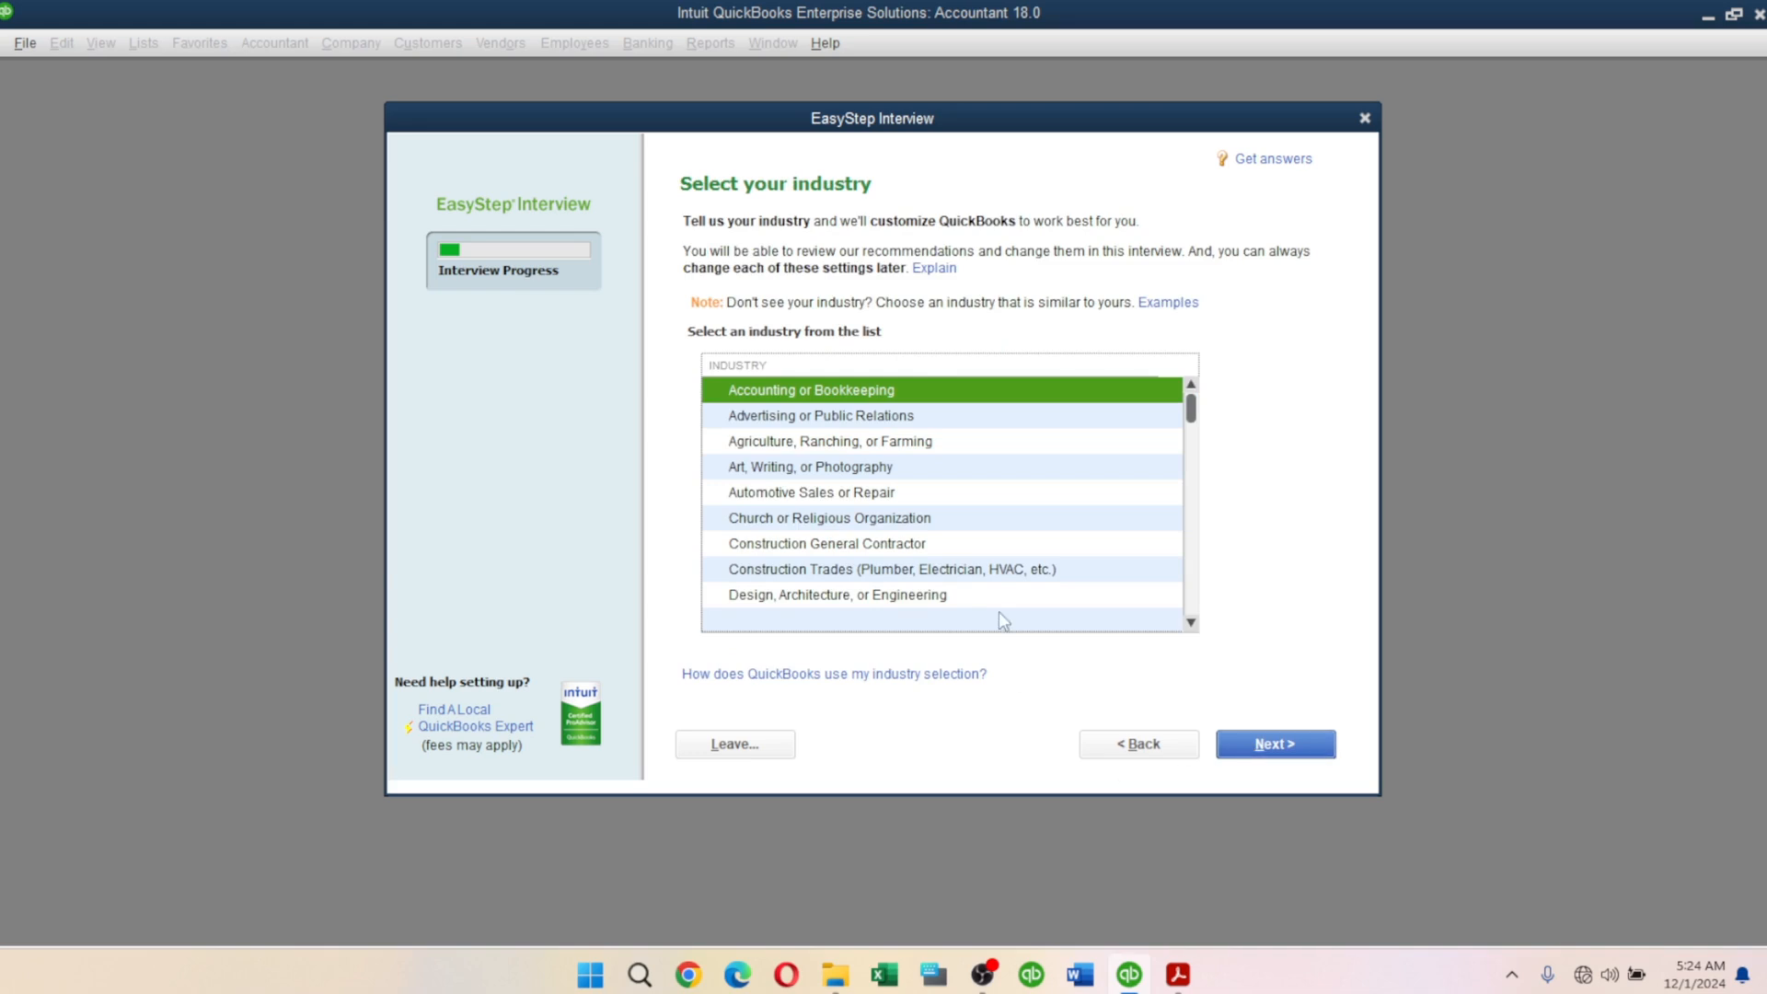
click(783, 472)
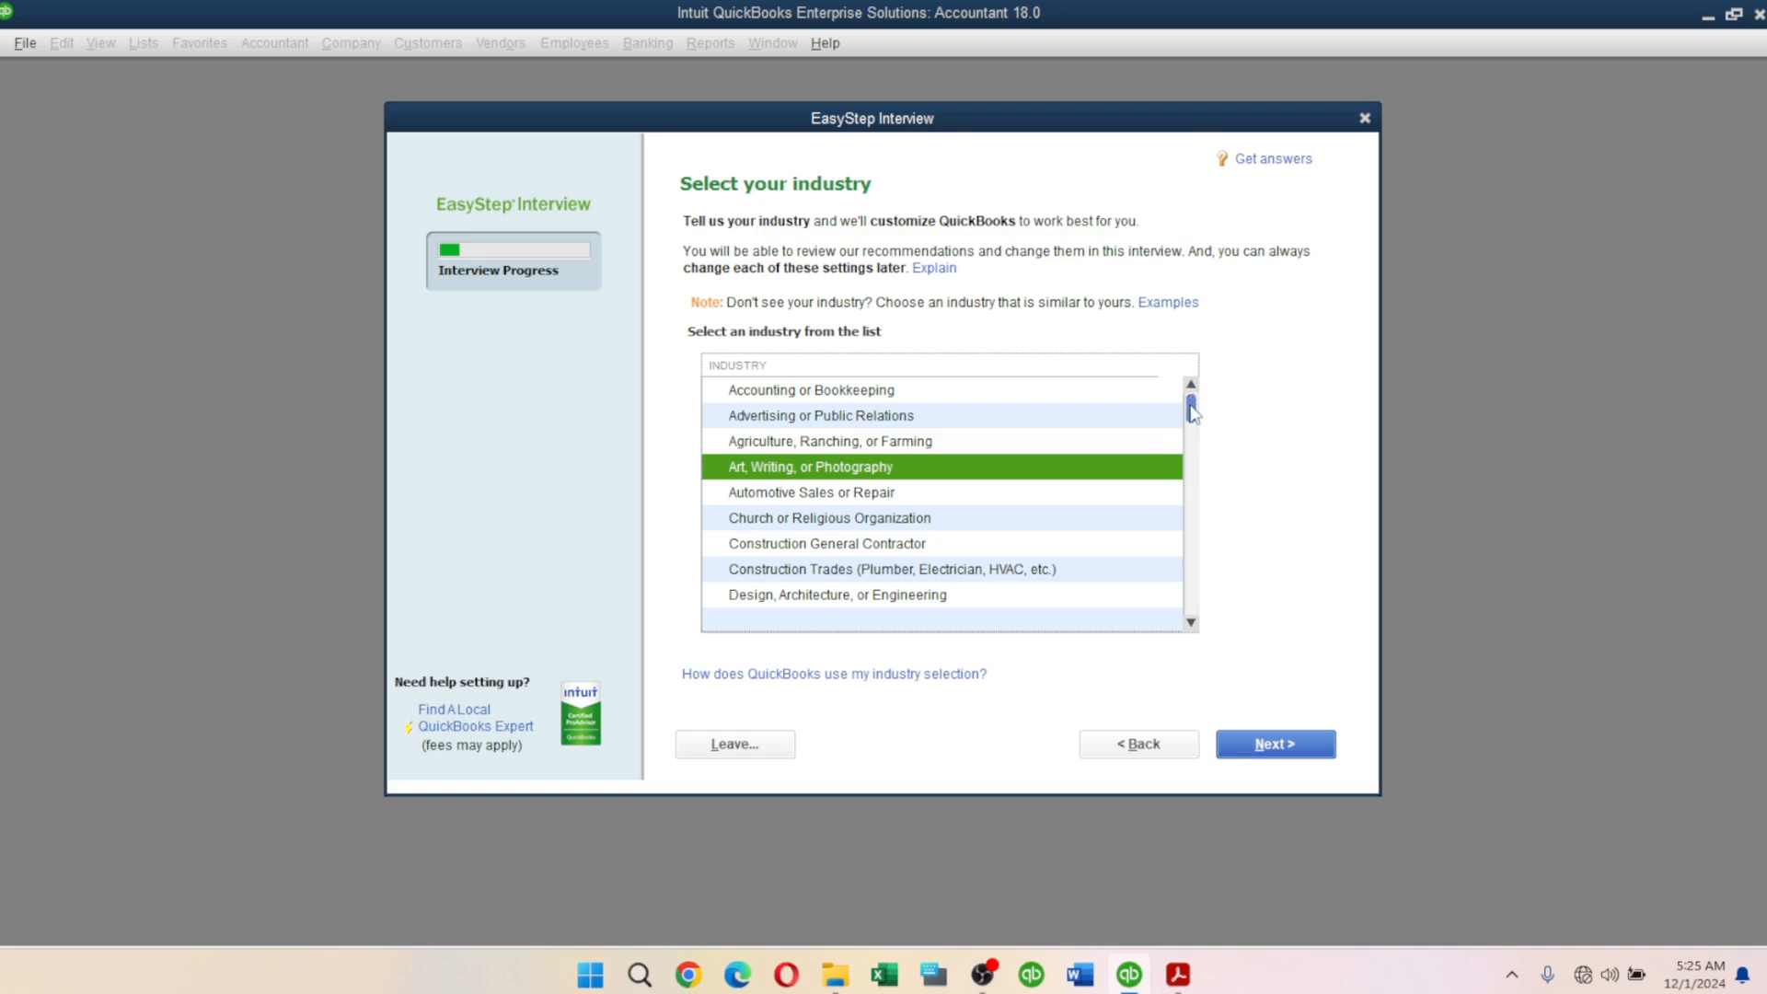
drag(1193, 413, 1206, 637)
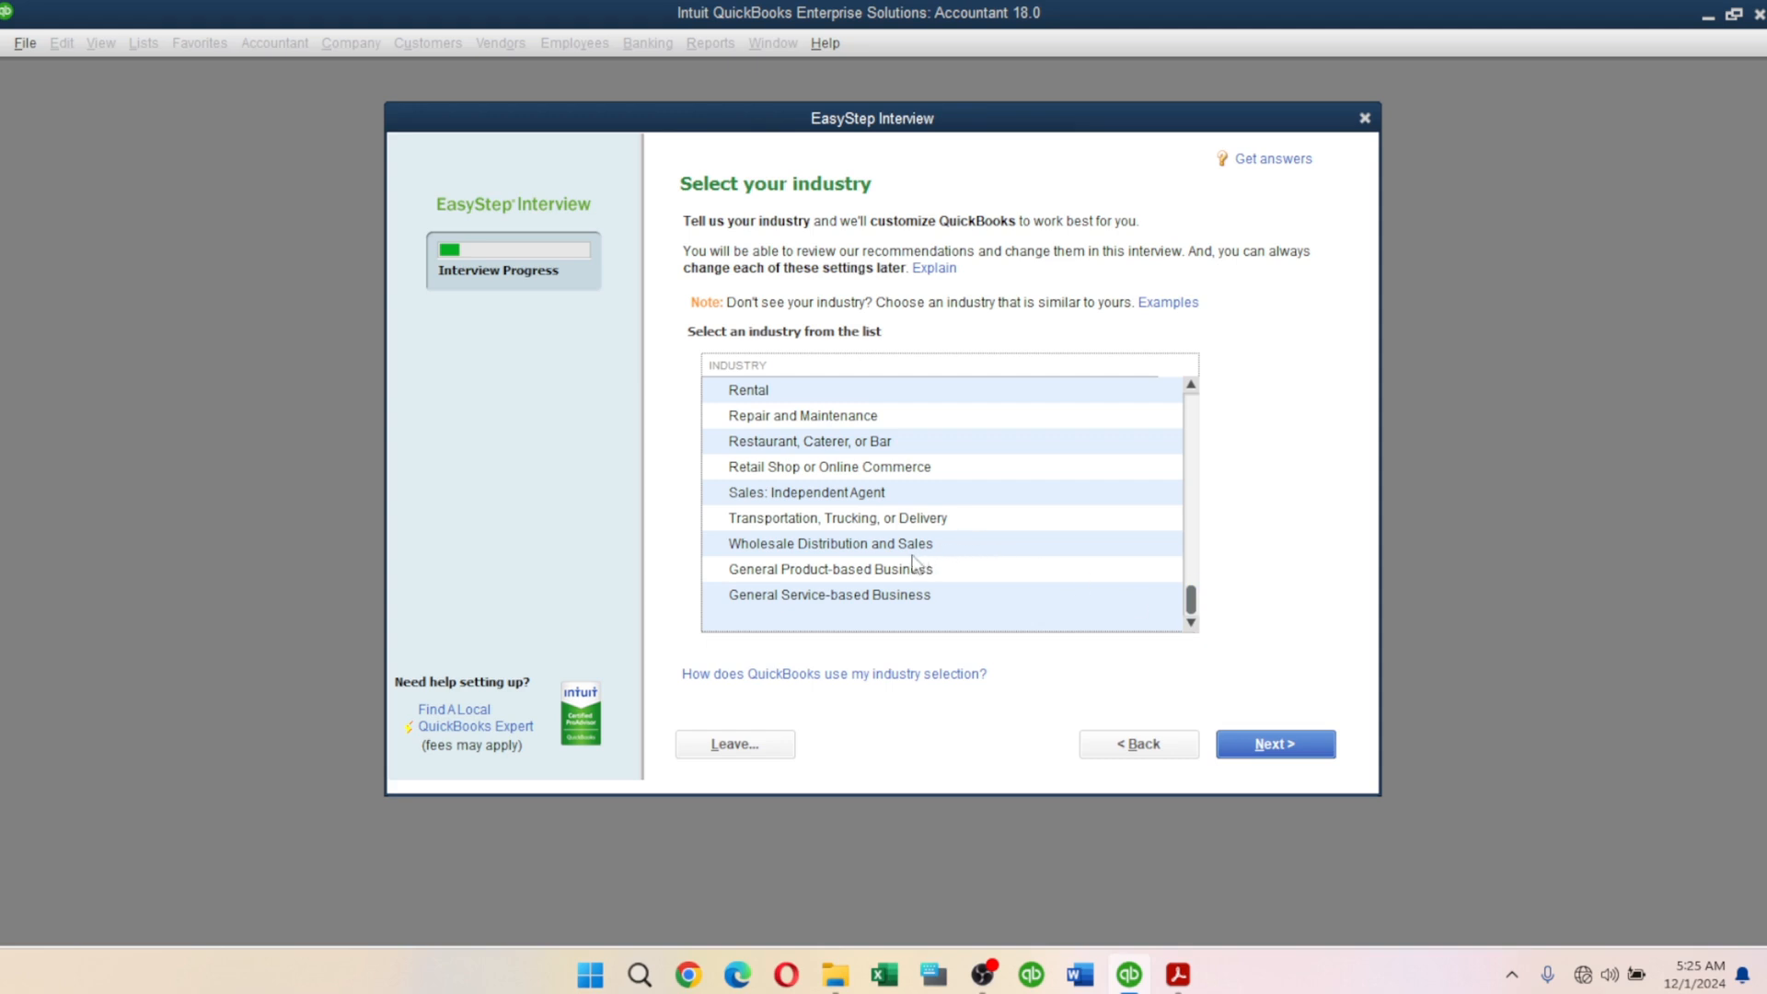
click(886, 575)
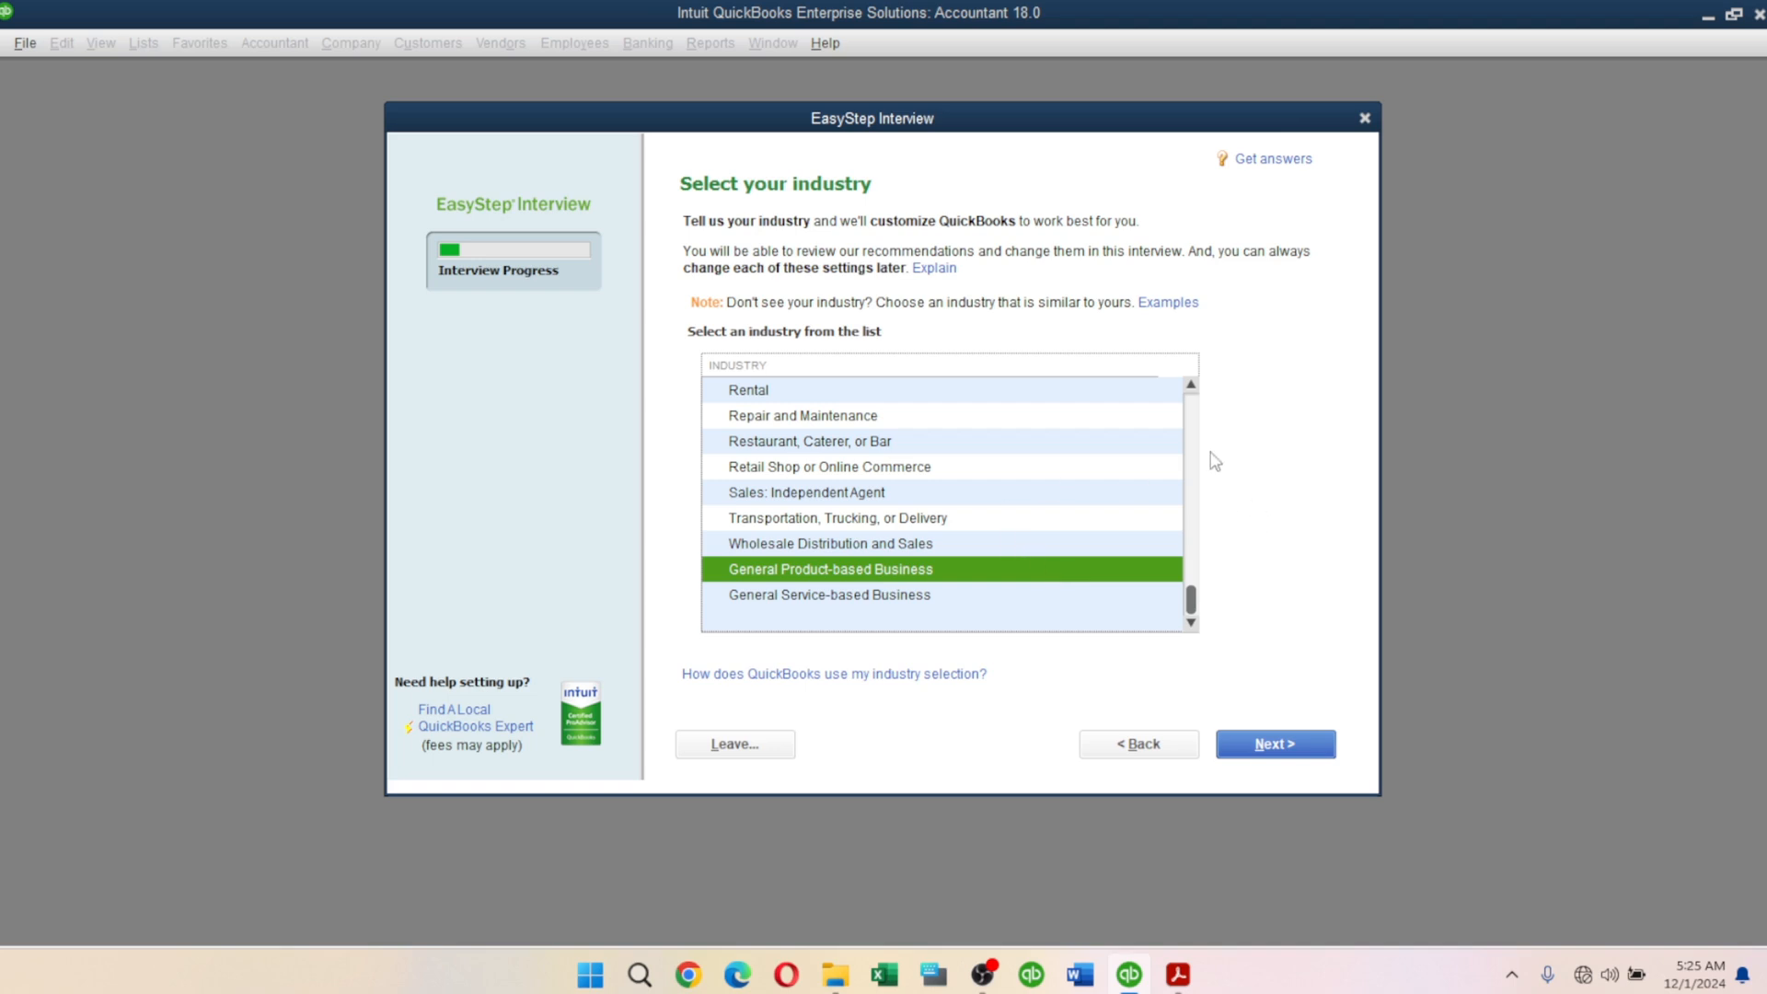
scroll(1192, 414, up, 8)
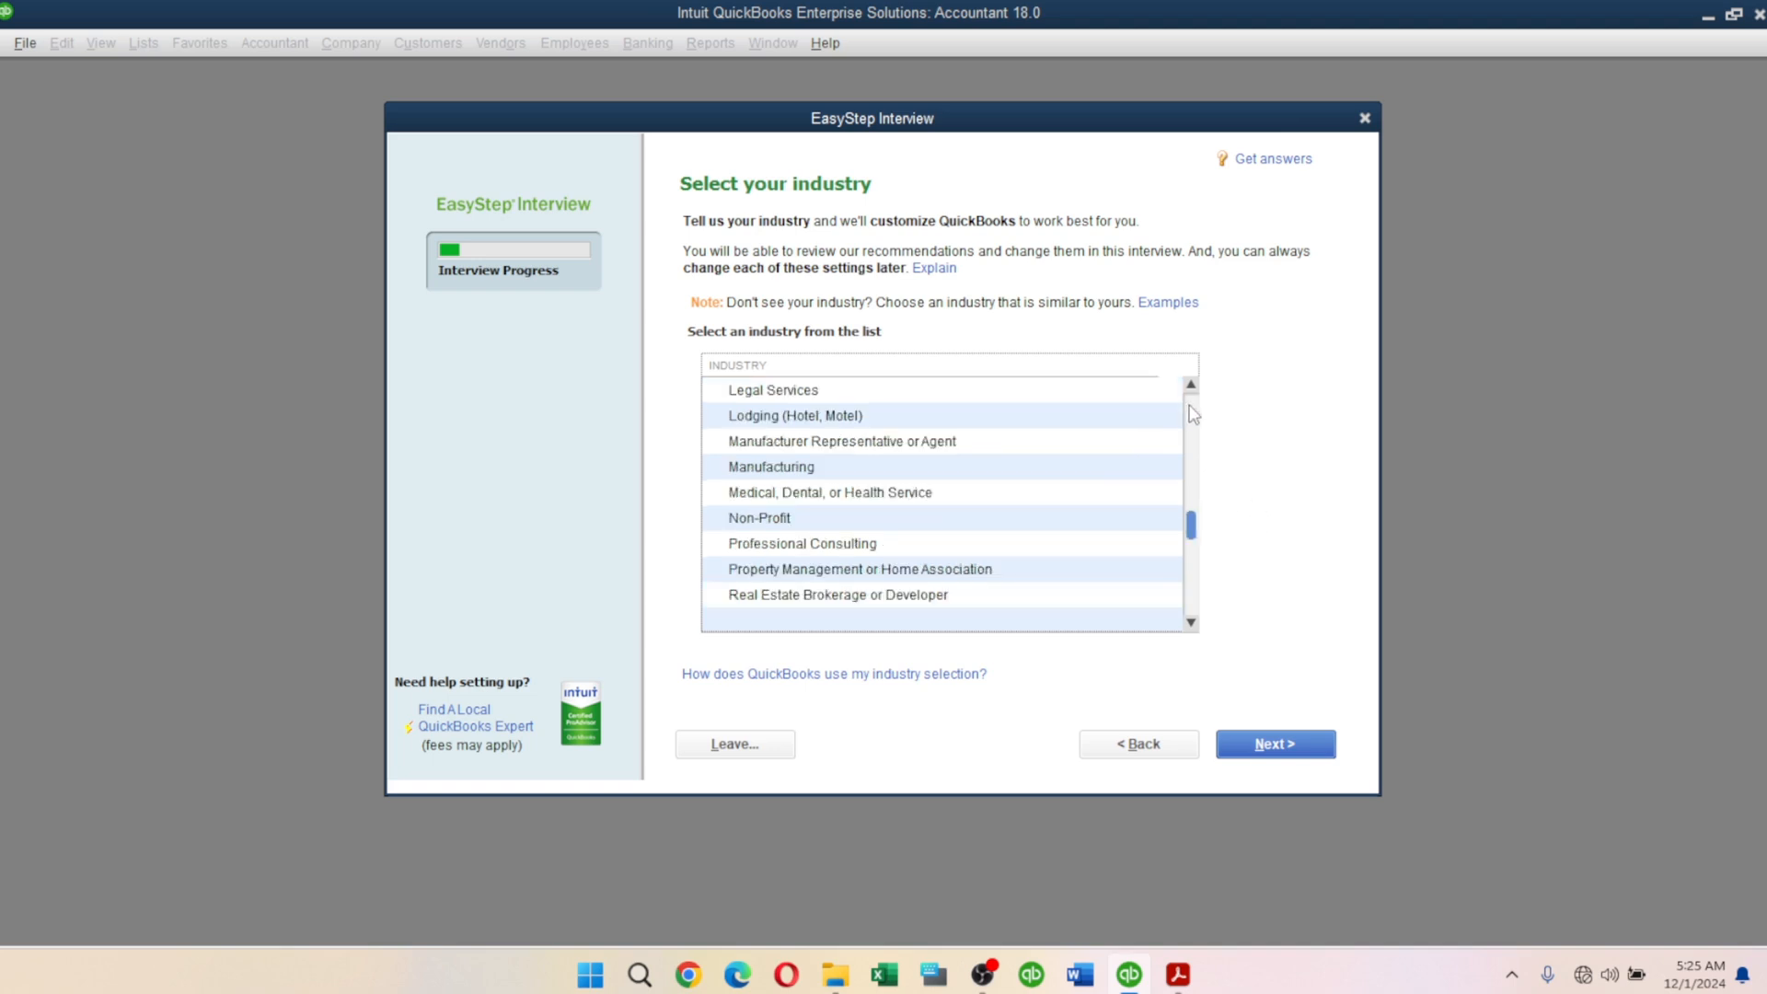
scroll(1194, 414, up, 2)
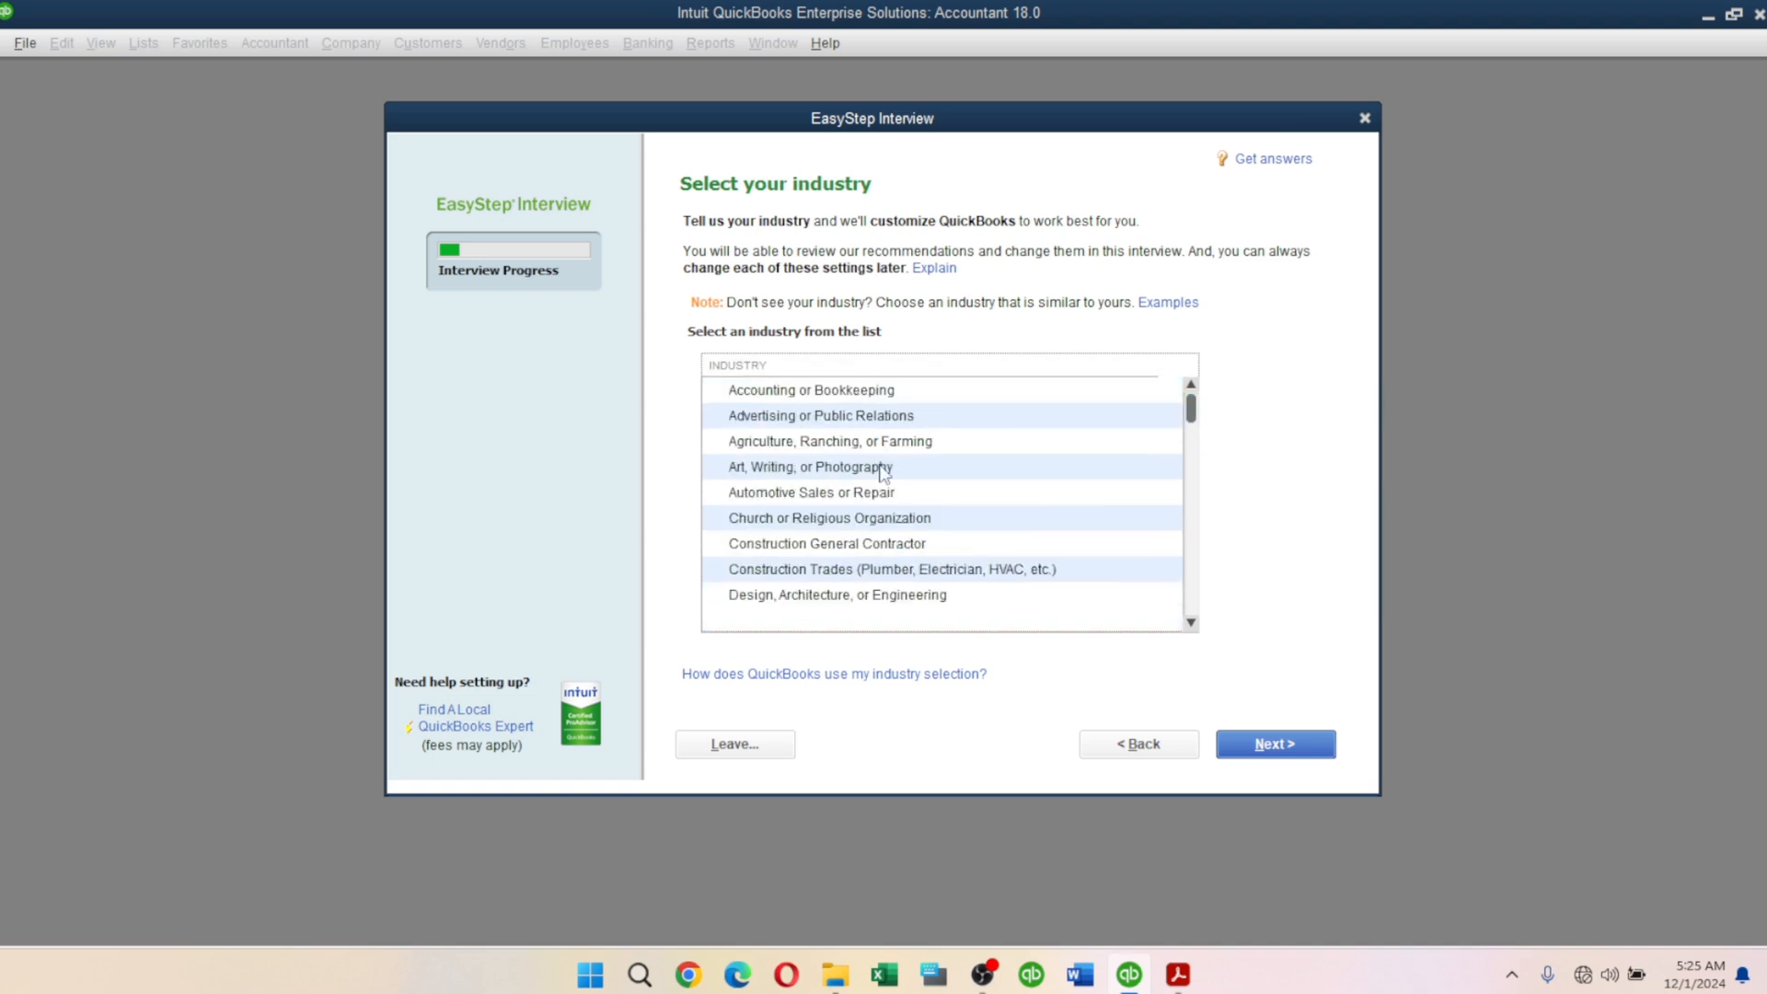
click(805, 473)
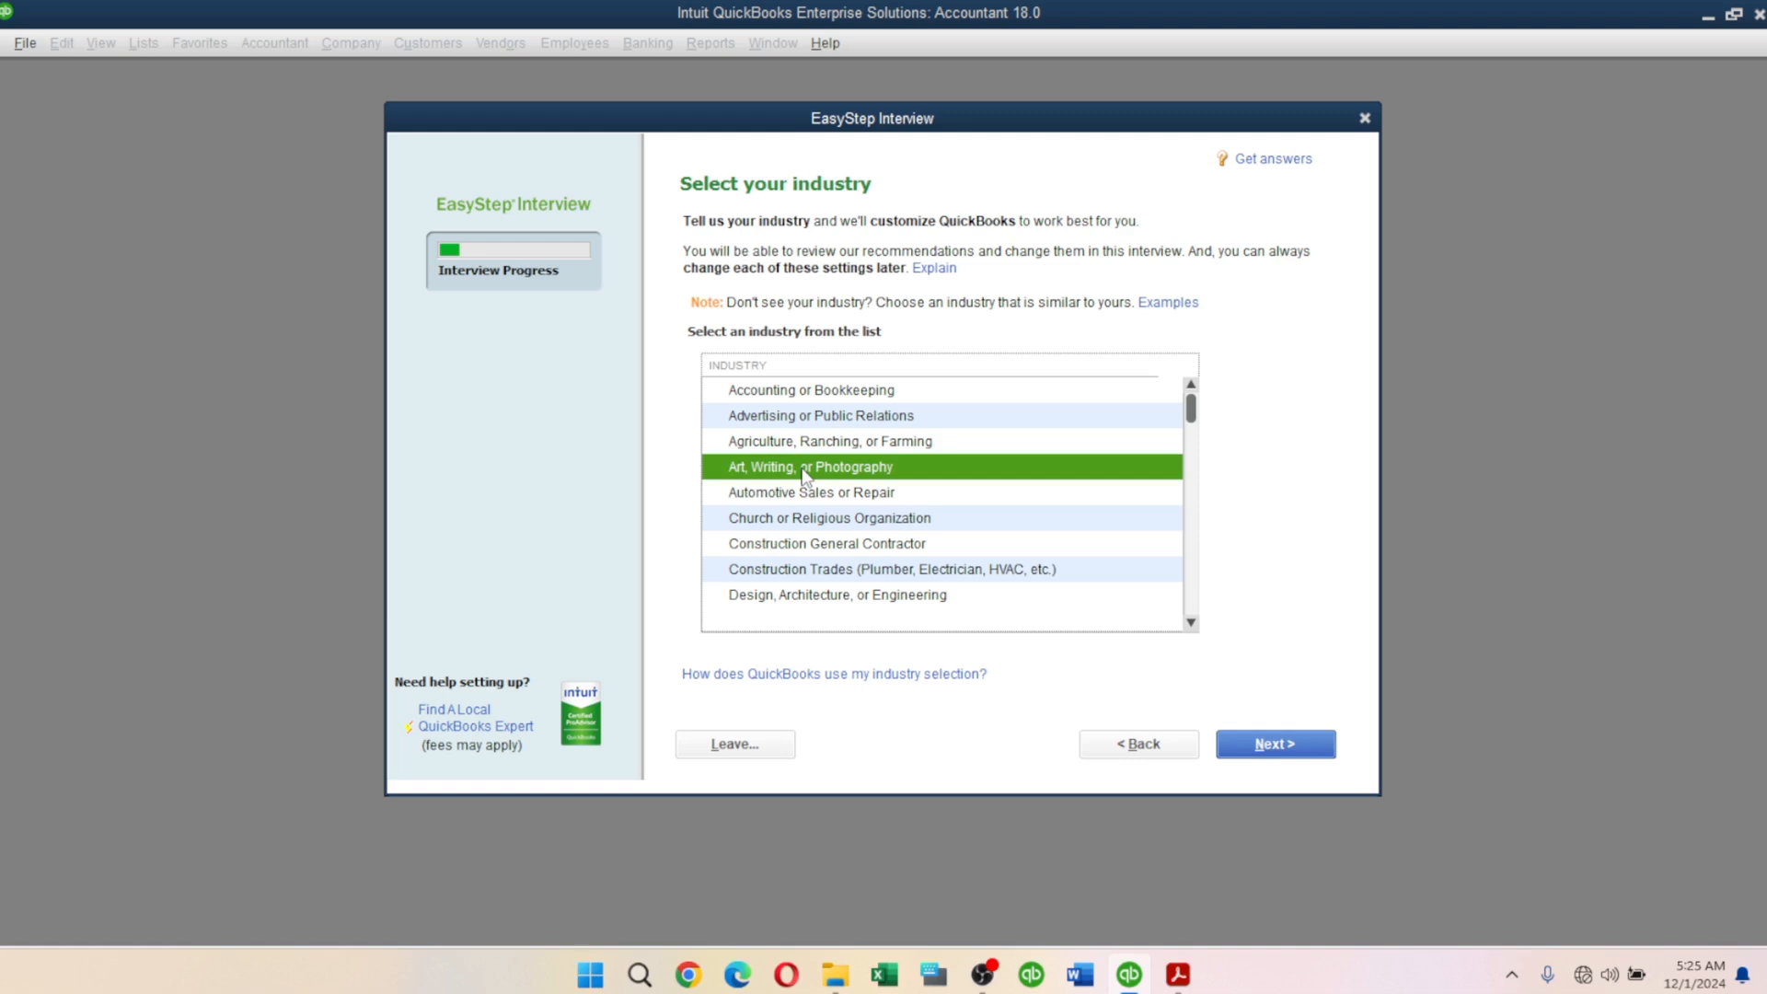
Continue to the company organization question and check the company type in the PDF.
click(1270, 746)
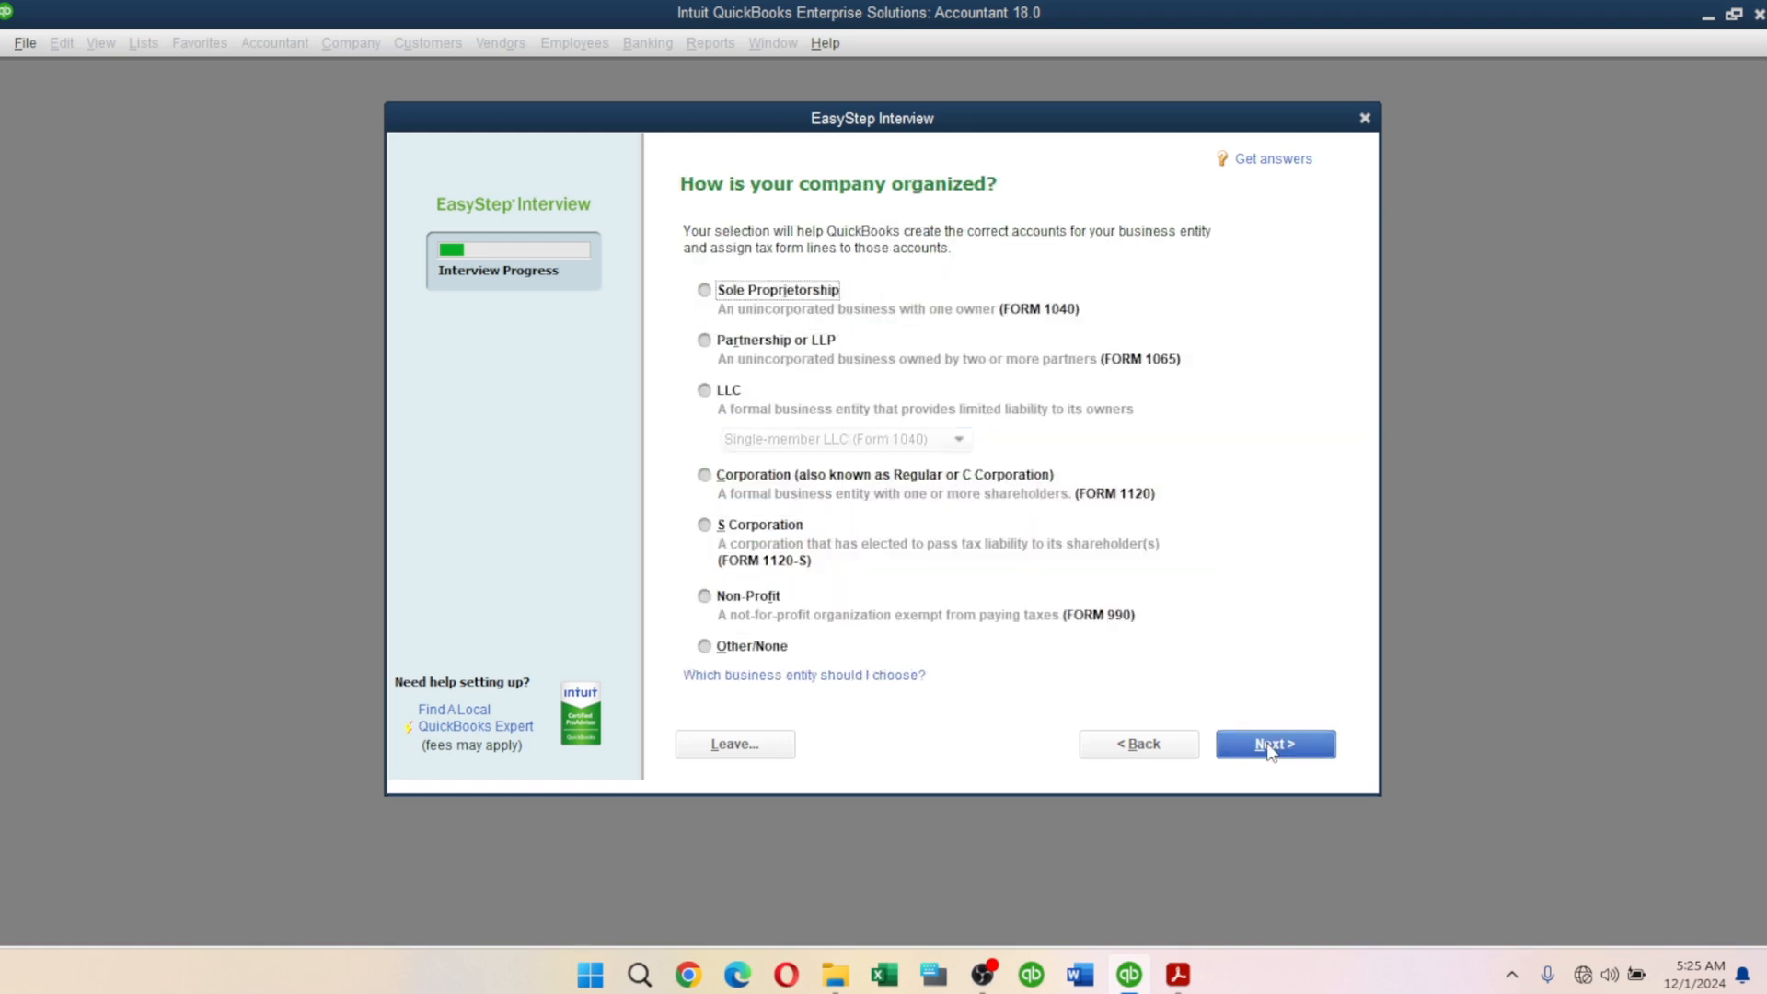
click(1179, 974)
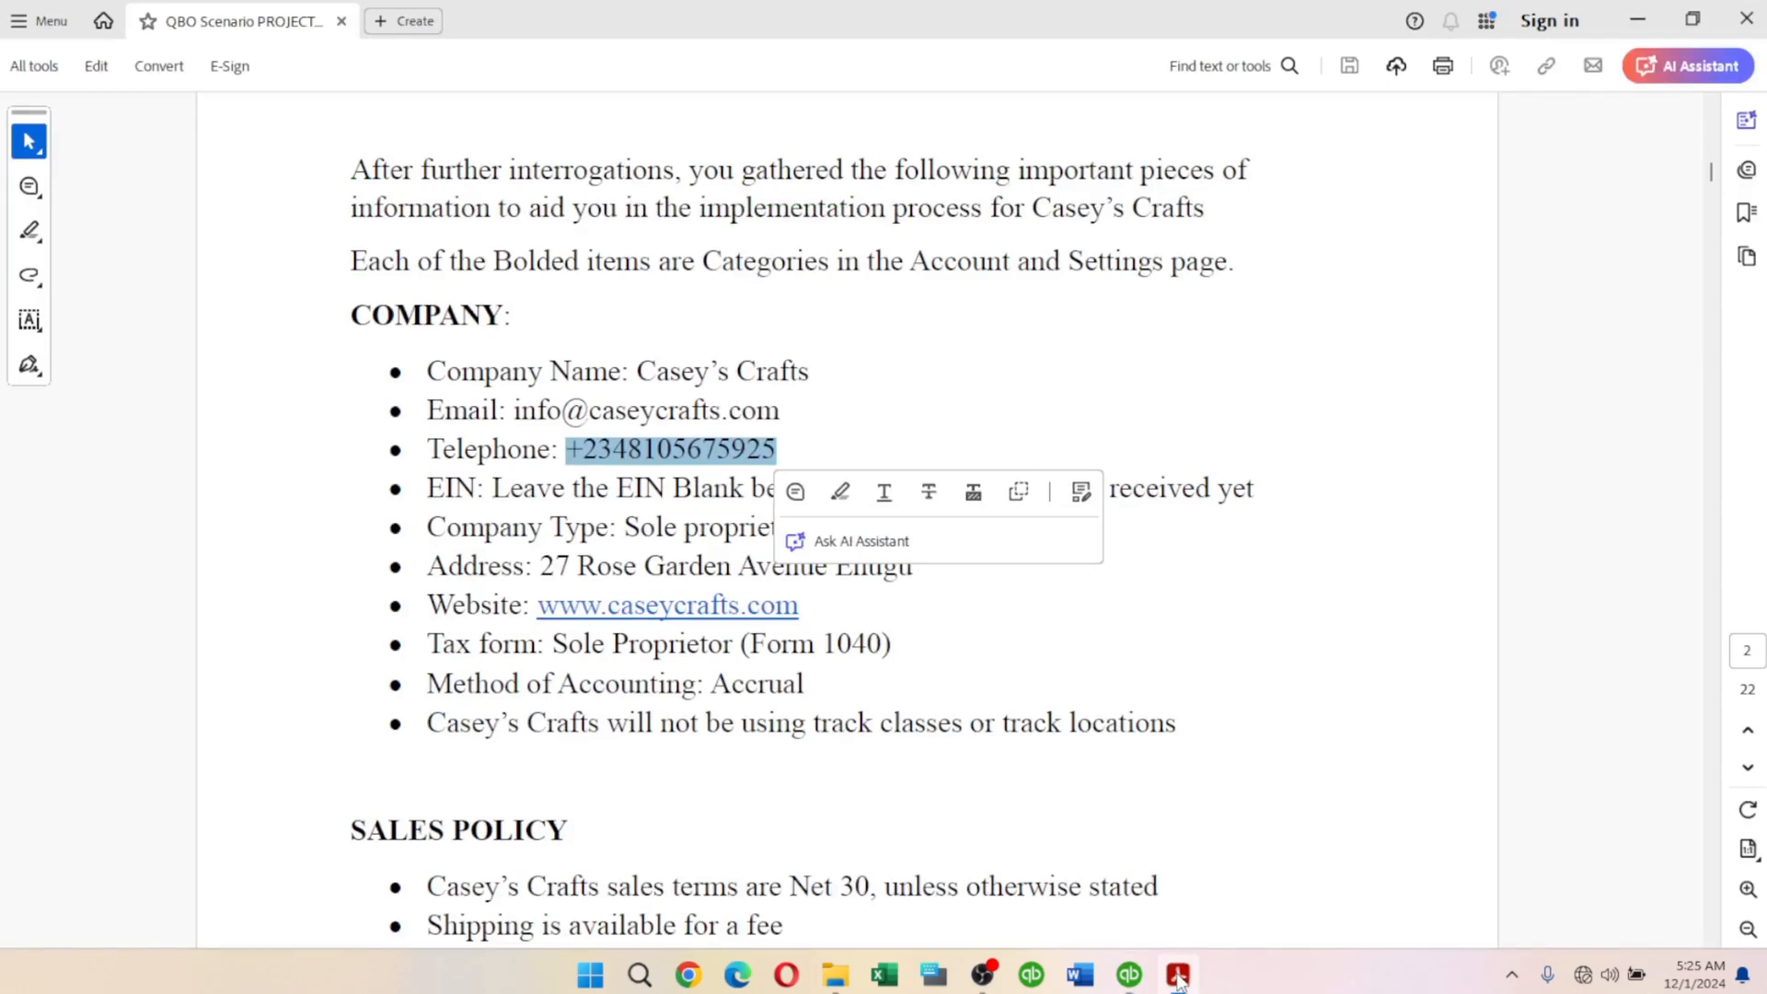
click(788, 712)
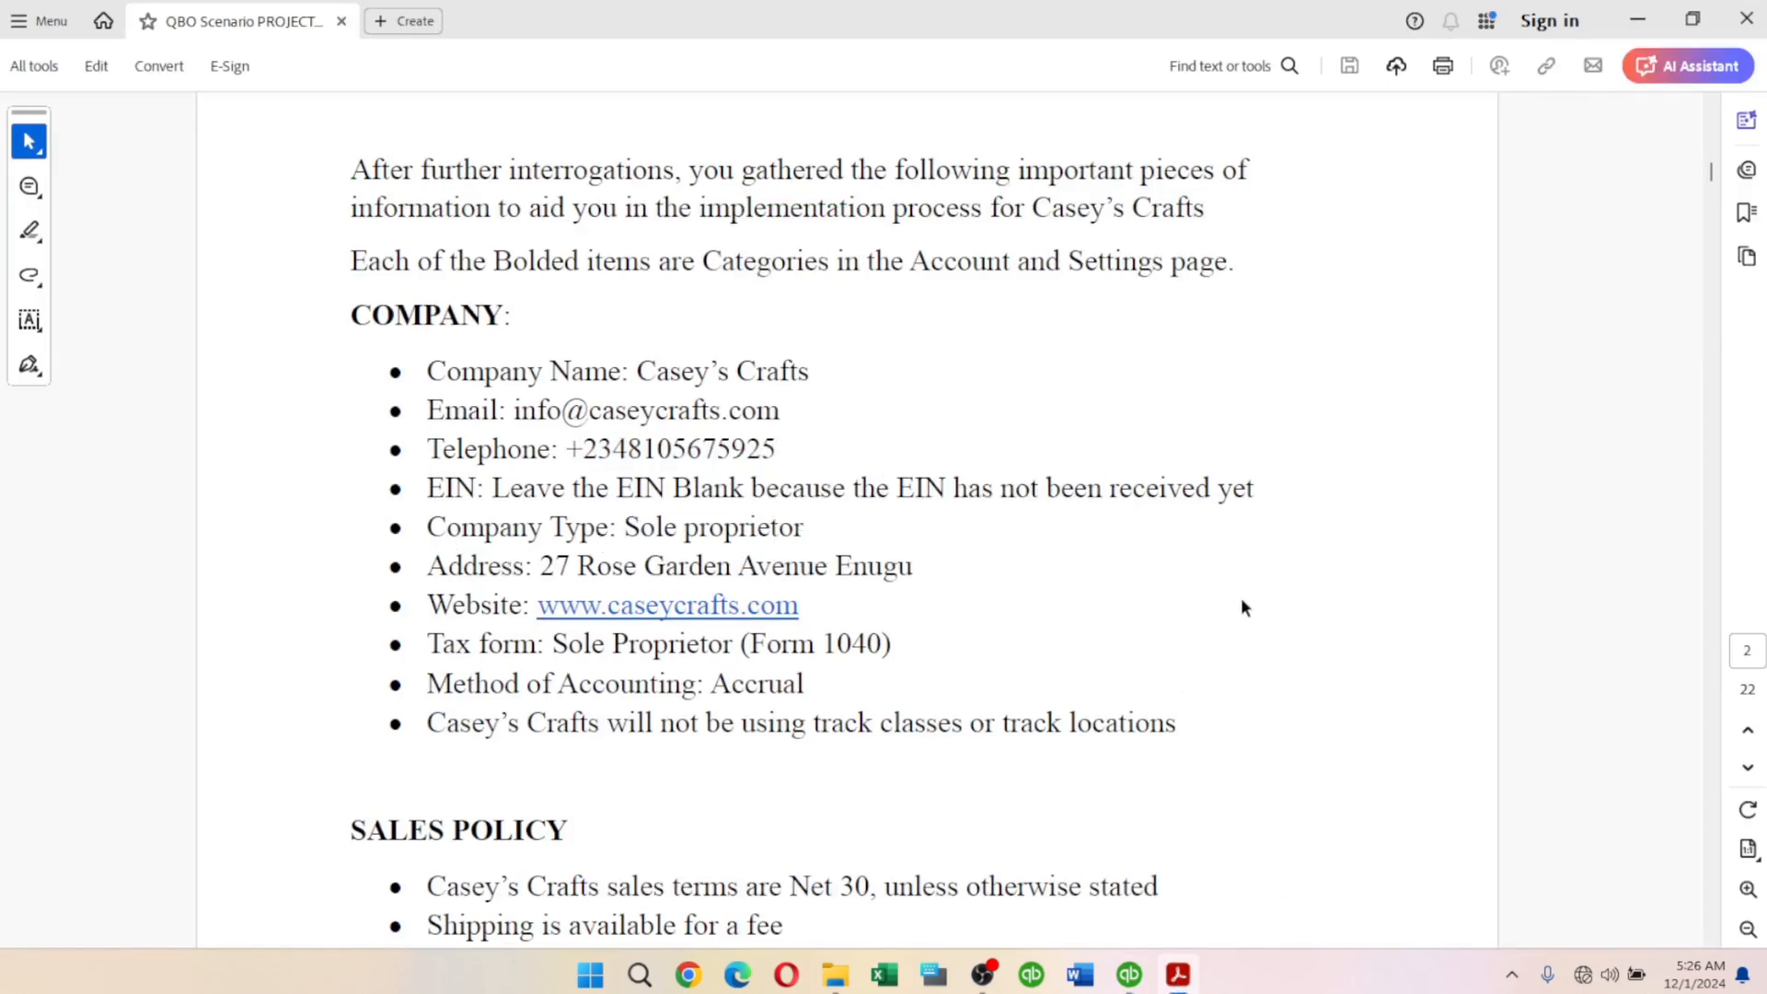
key(alt+Tab)
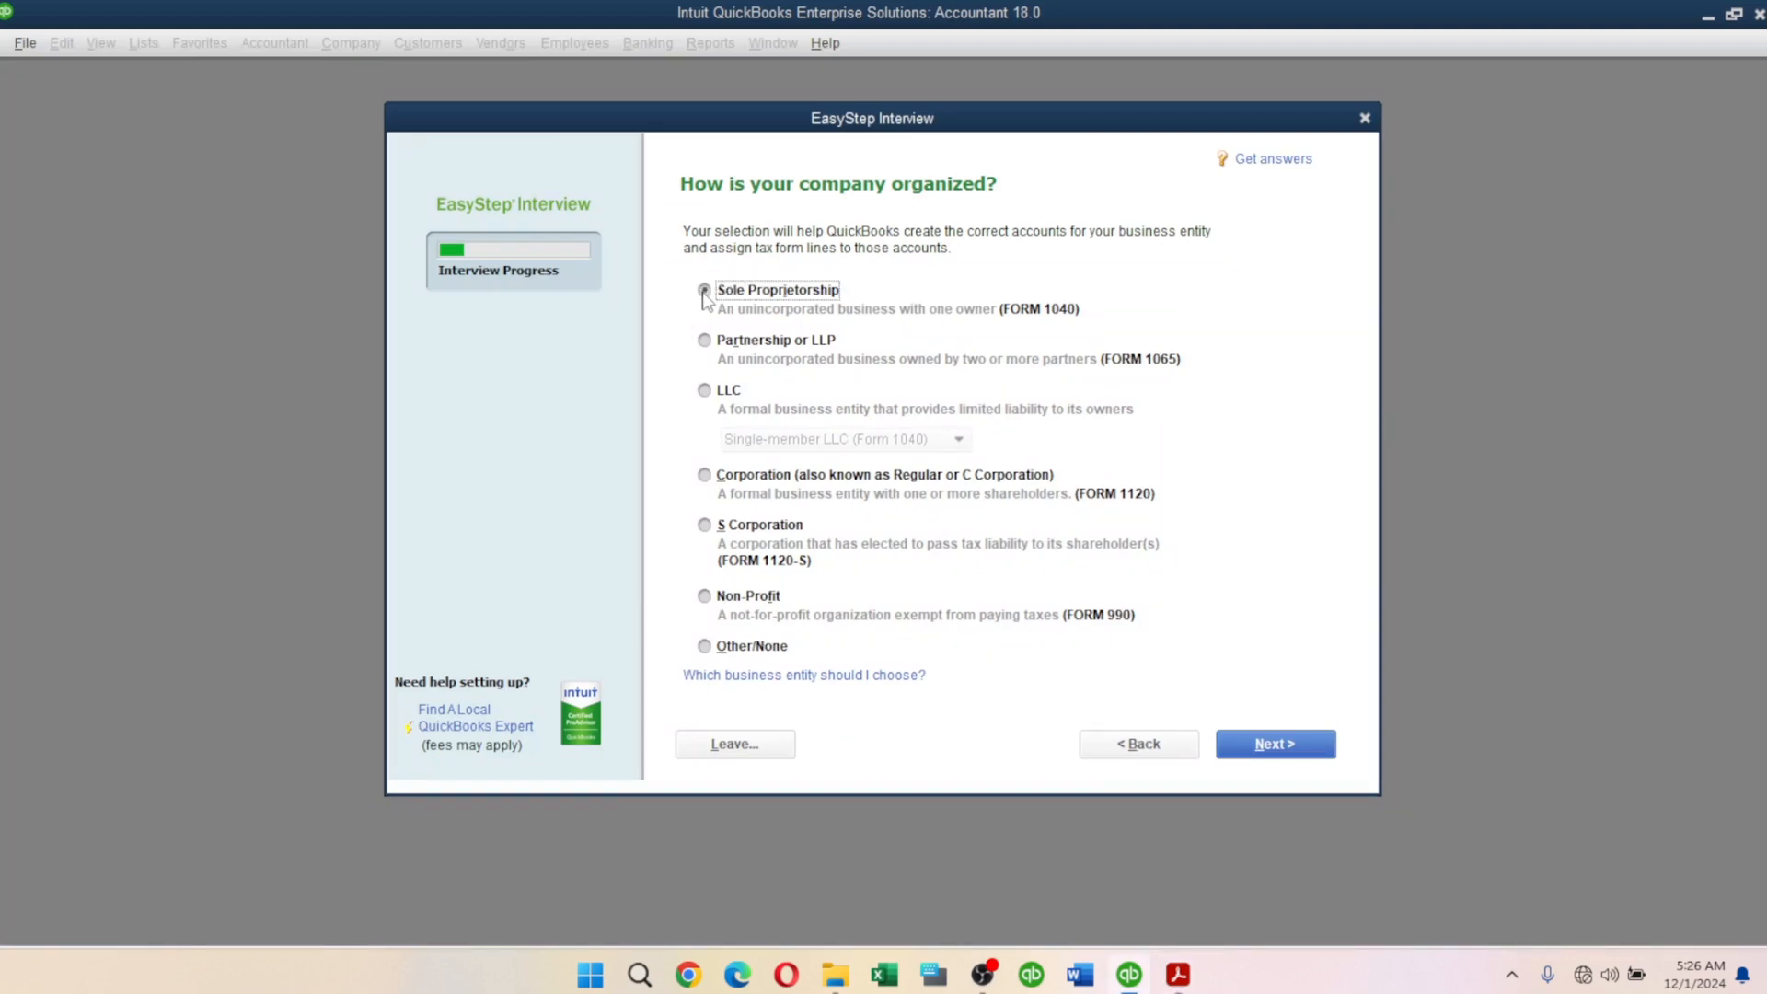
Organize the company as a Sole Proprietorship and continue to the fiscal-year step.
click(703, 290)
click(1266, 751)
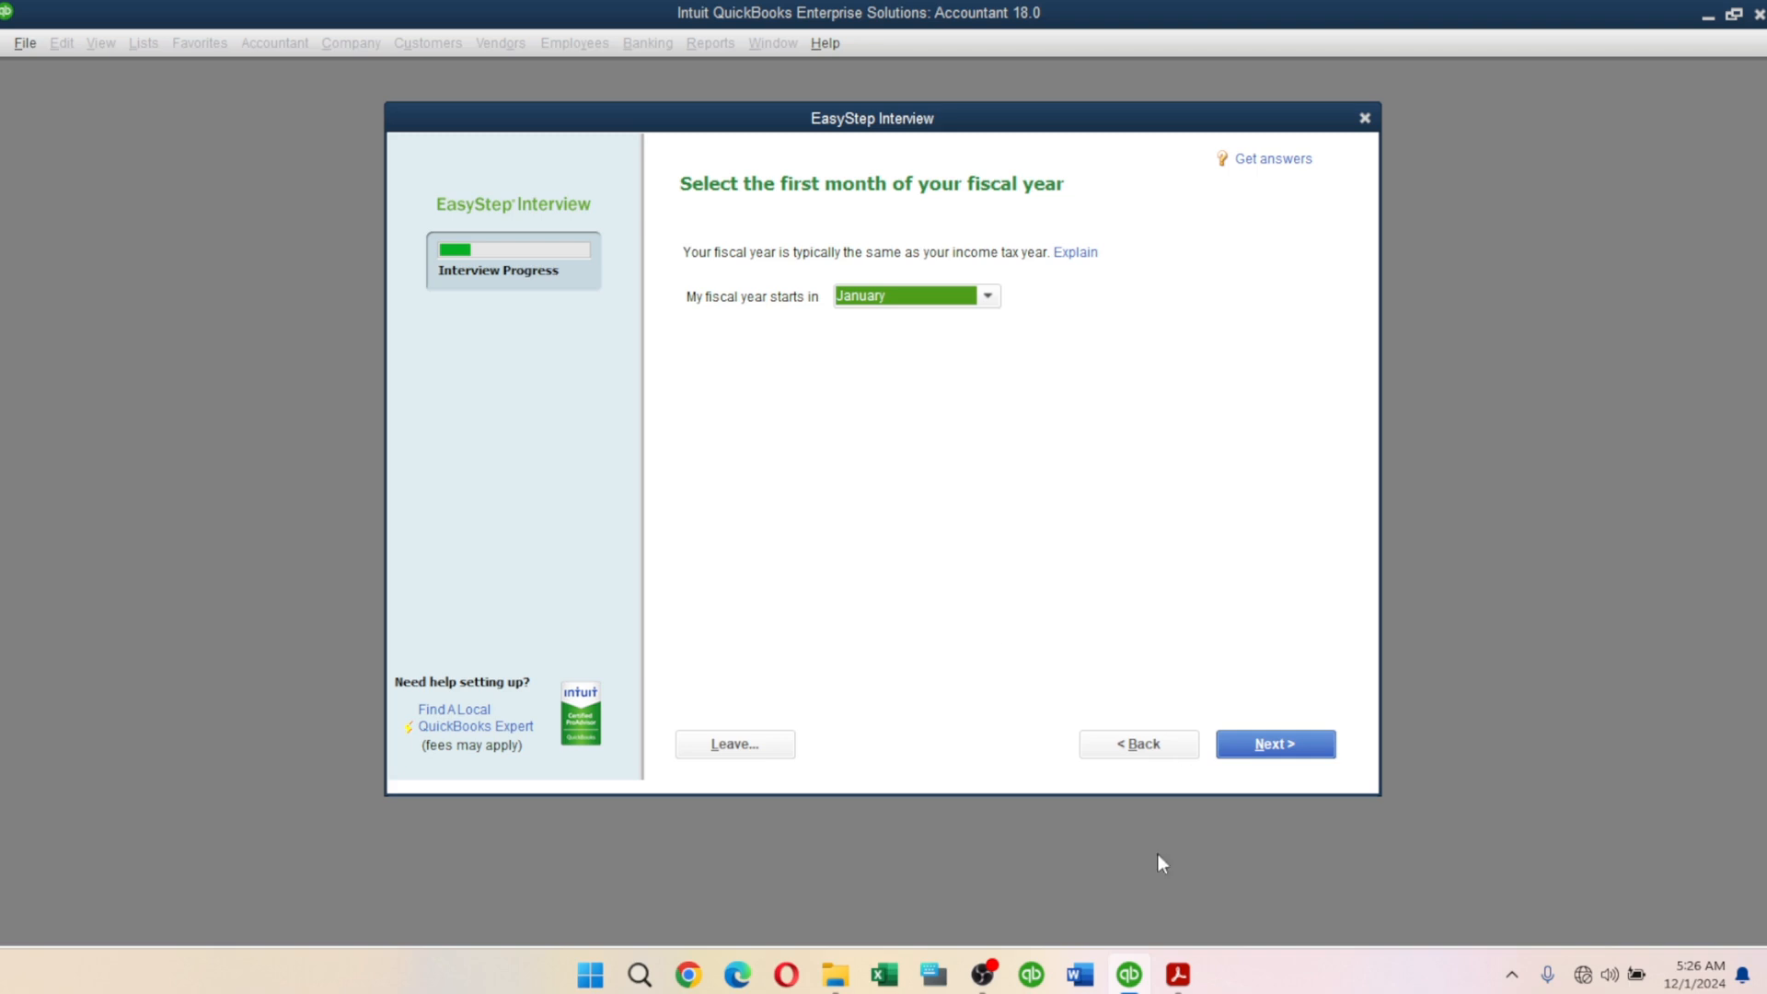
click(1178, 975)
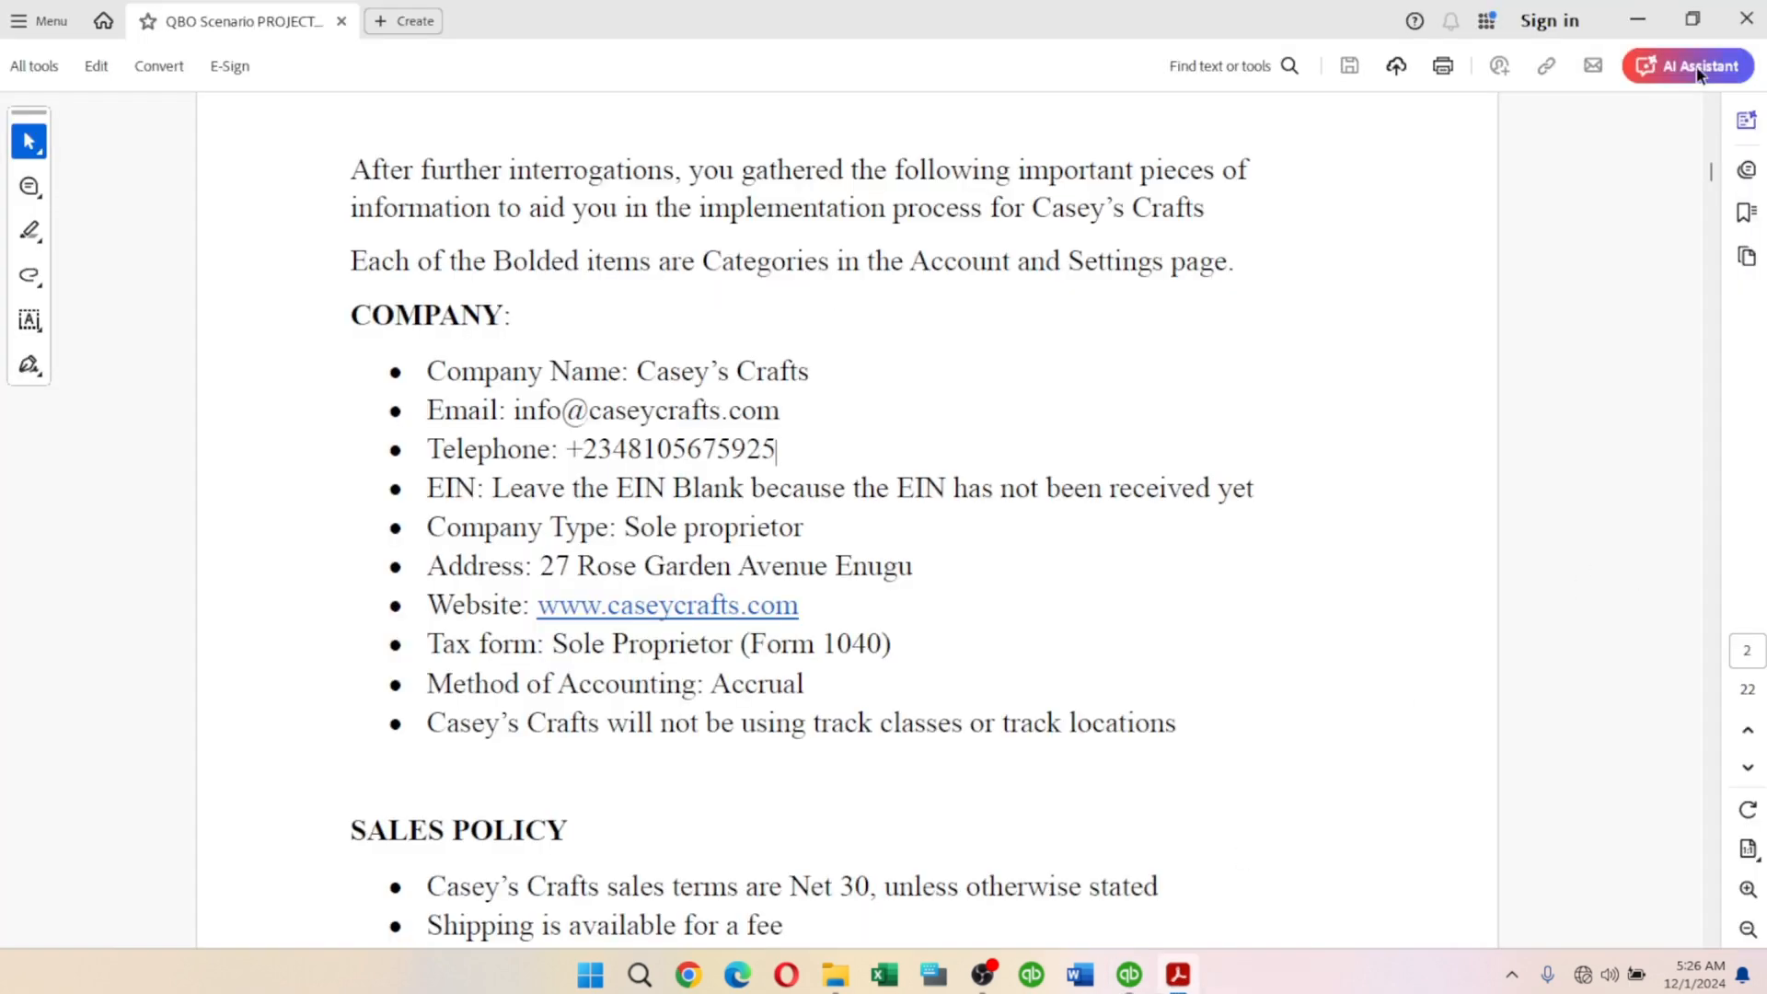
Reread the scenario PDF from its introduction down to the COMPANY list.
drag(1709, 170, 1702, 124)
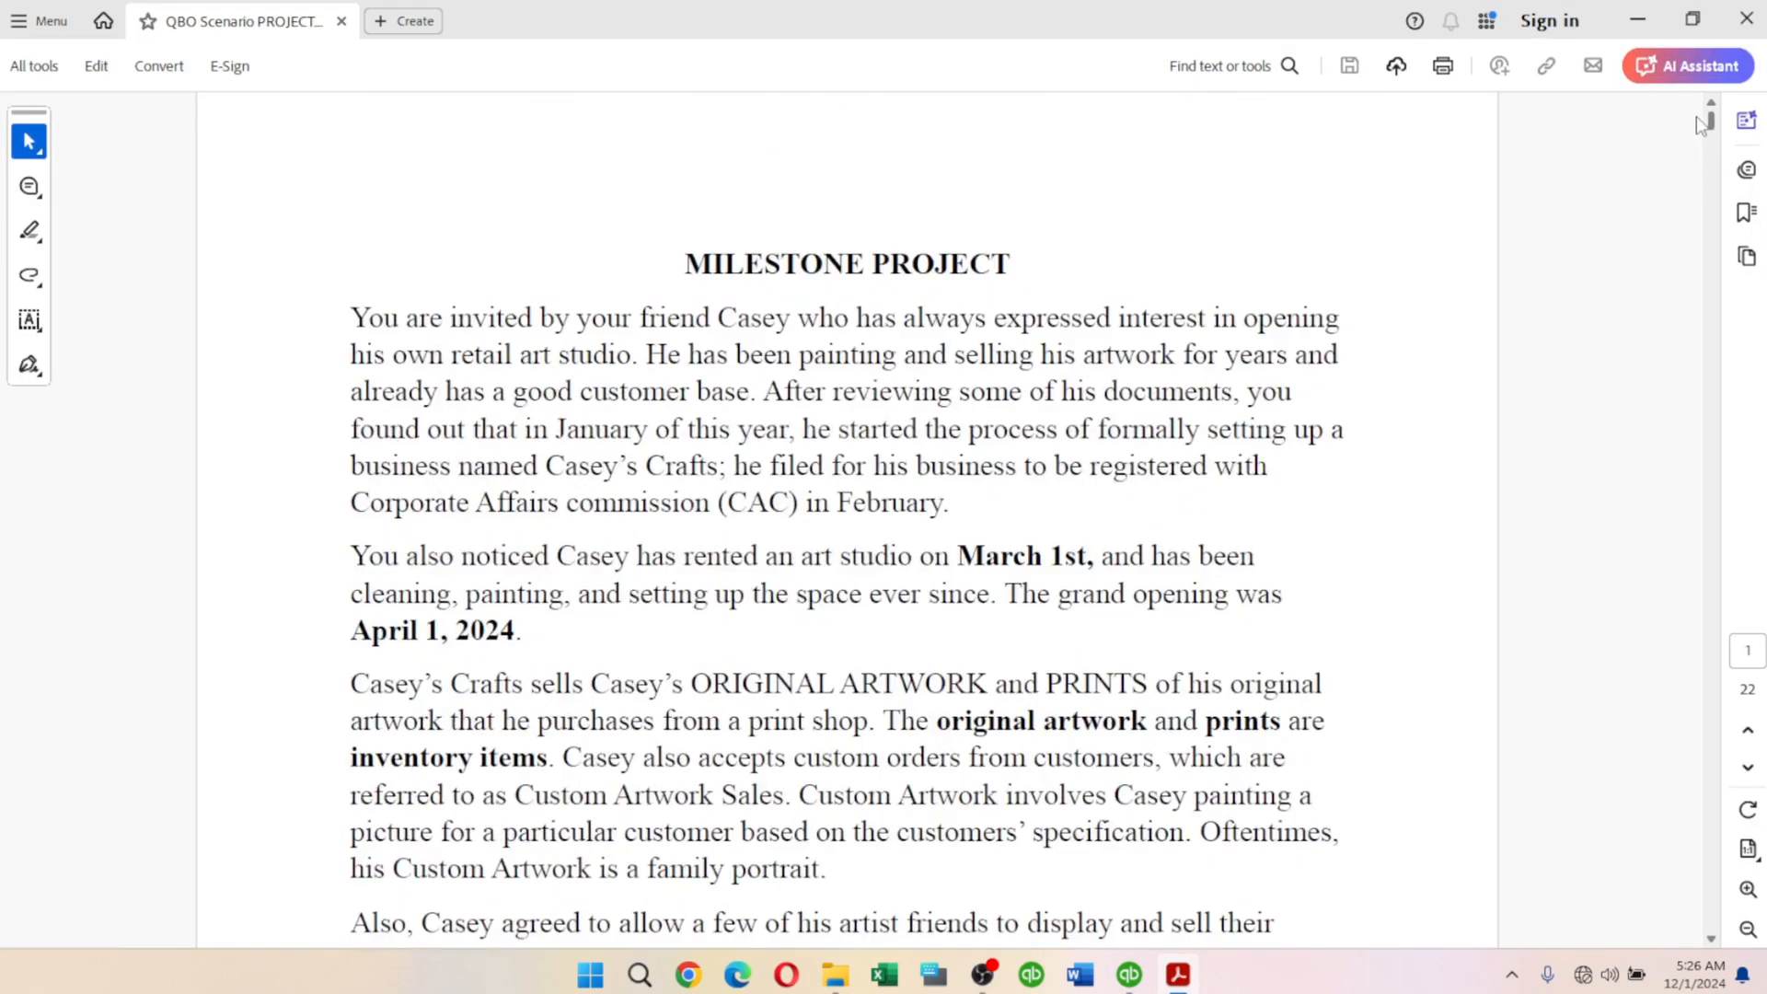
drag(1700, 124, 1702, 175)
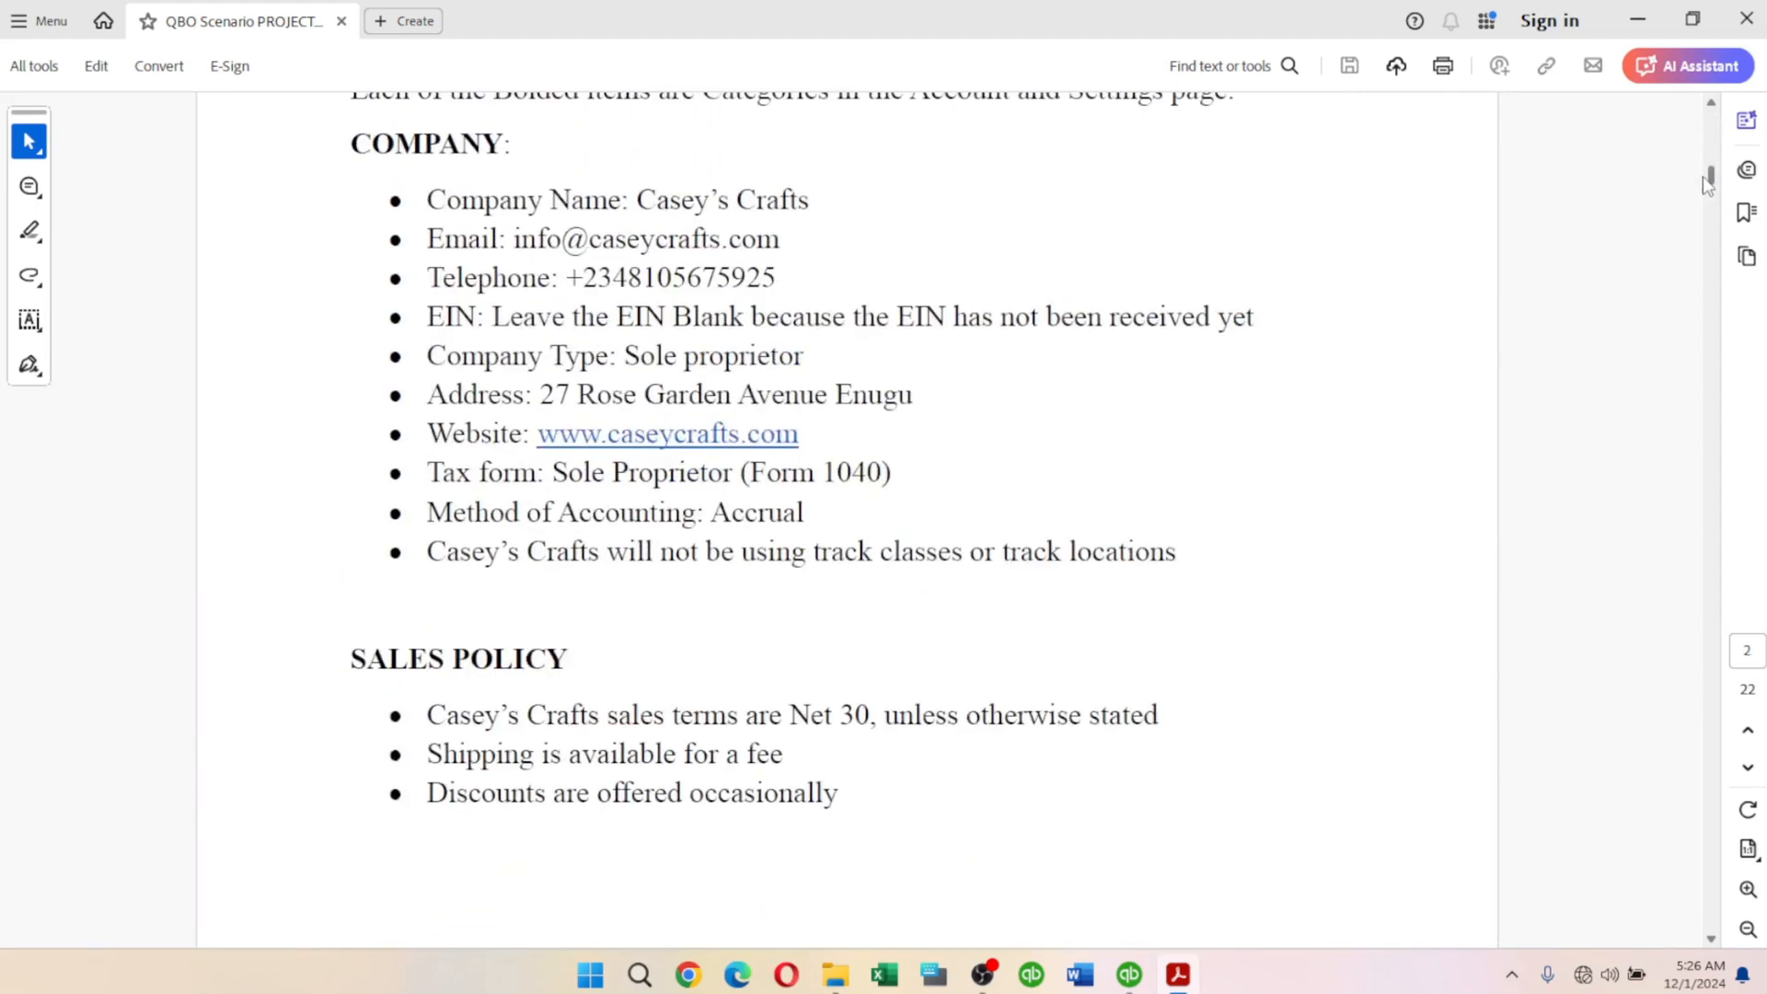
key(alt+Tab)
Keep January as the fiscal year's starting month and continue.
click(989, 299)
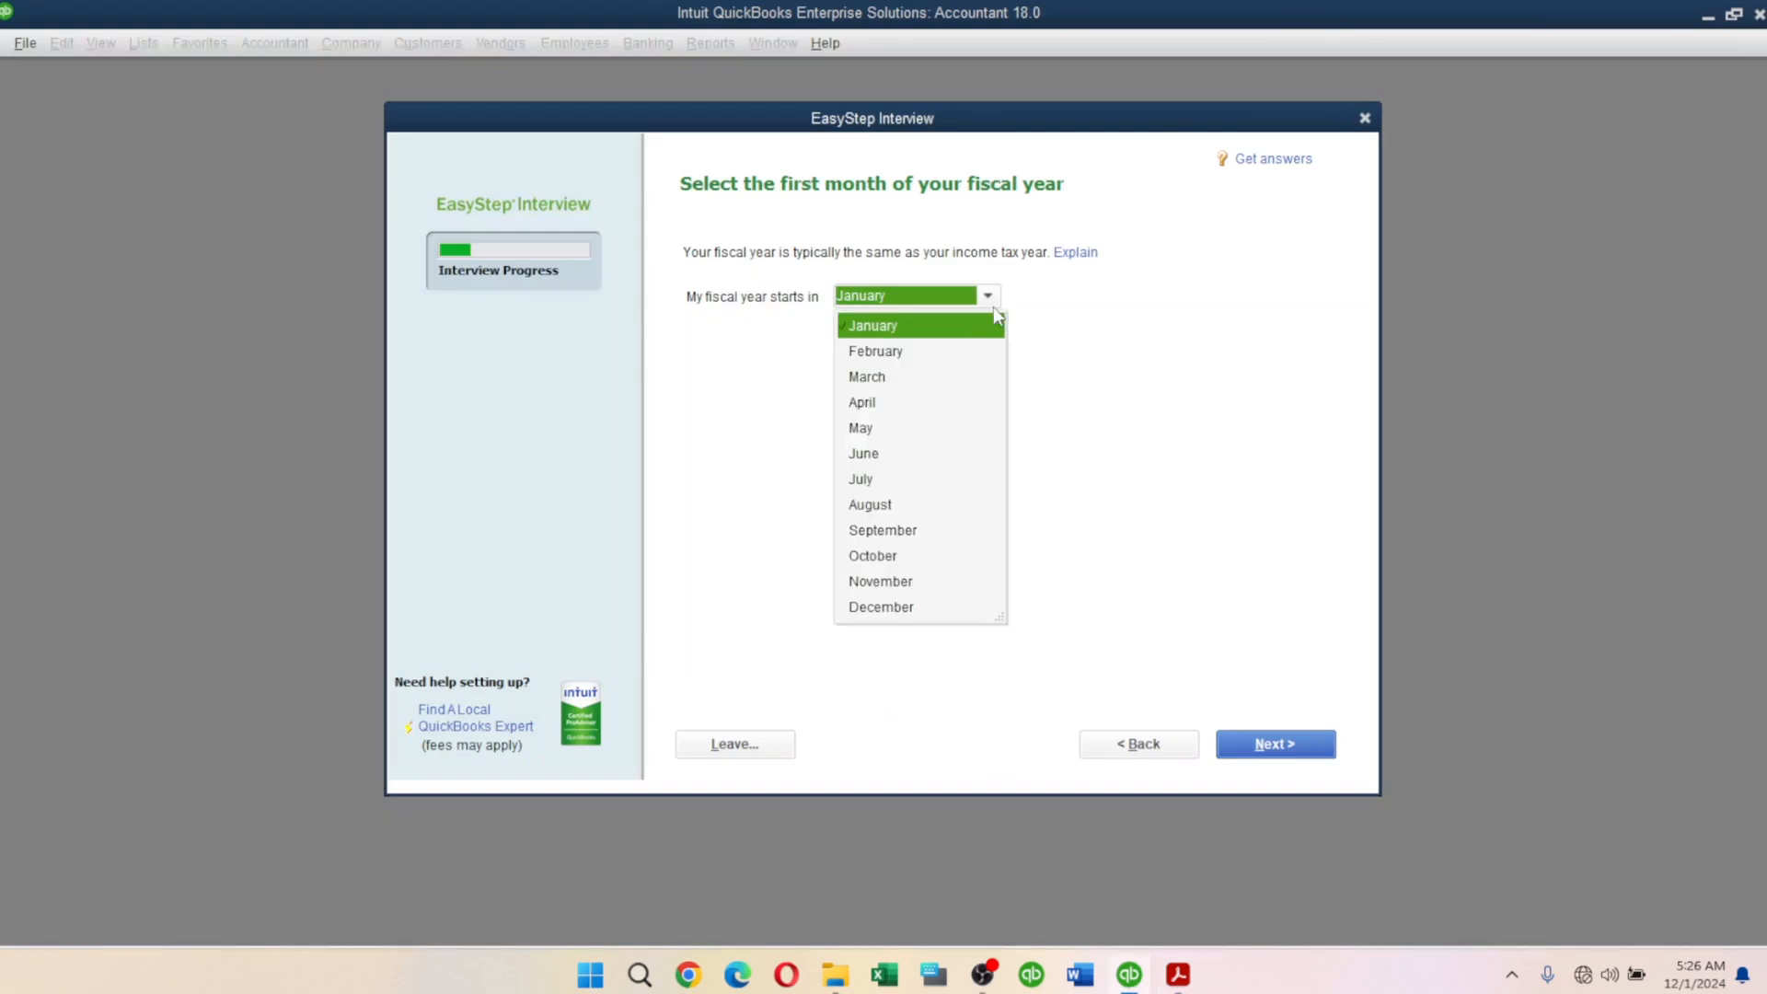
click(876, 333)
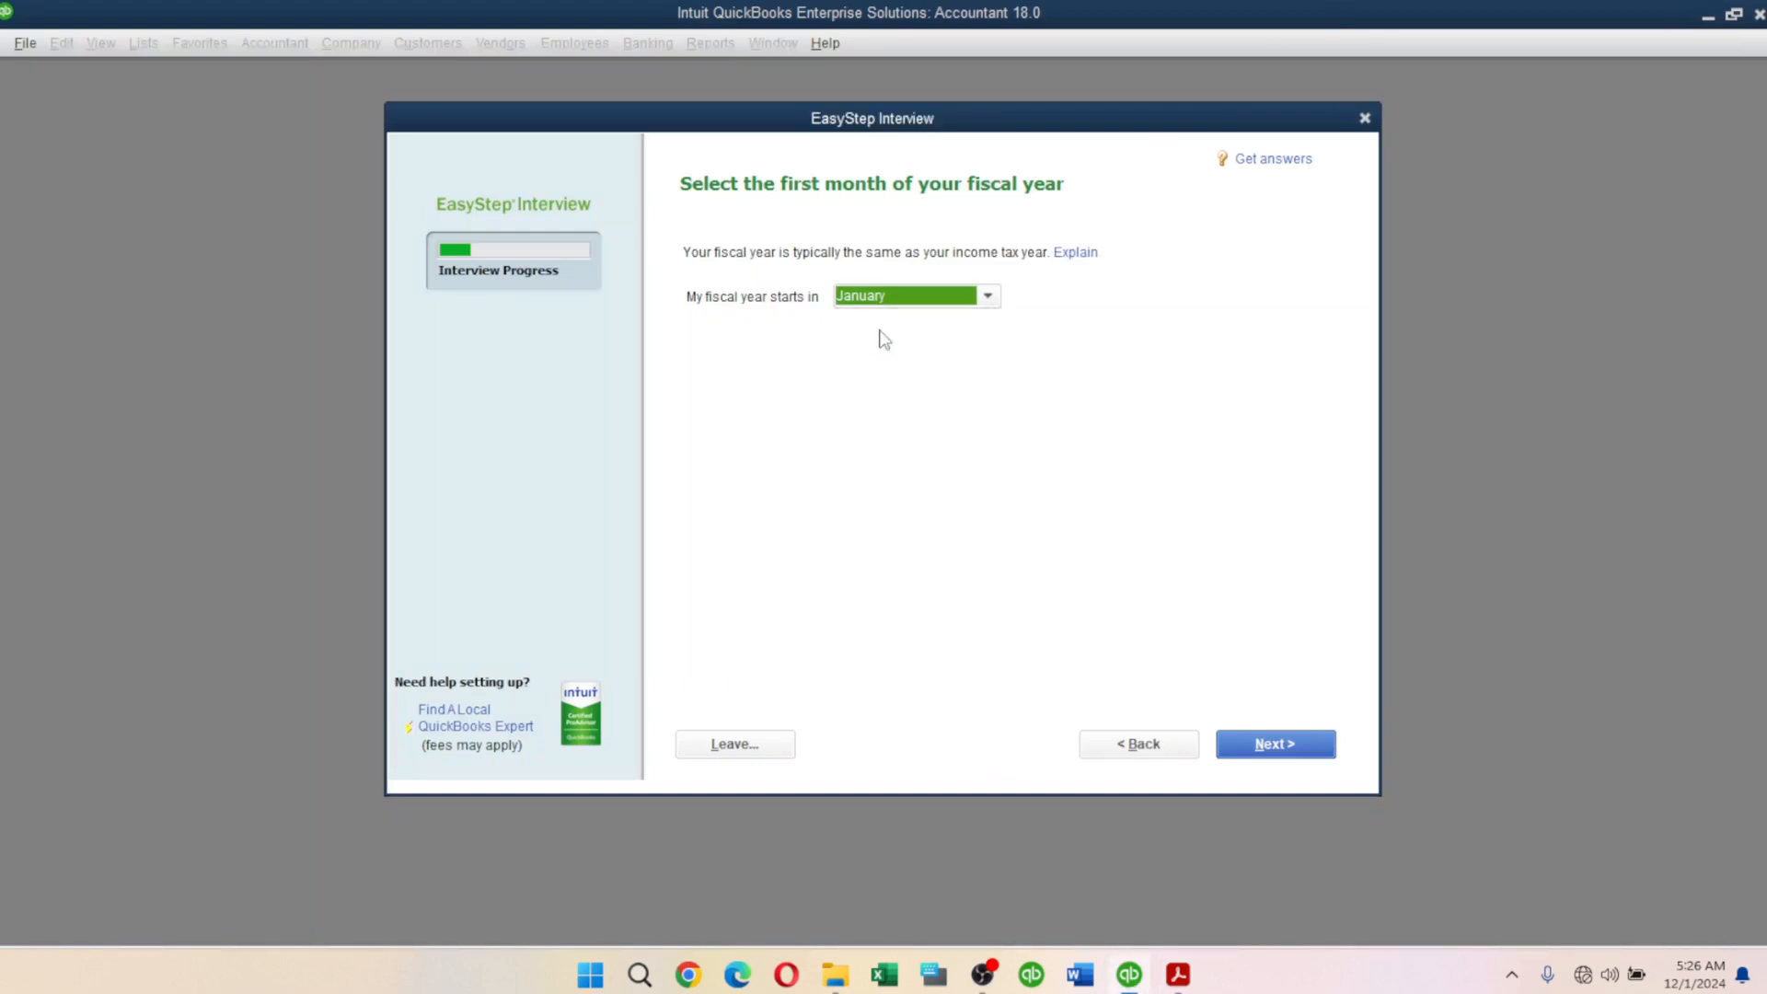
click(1274, 745)
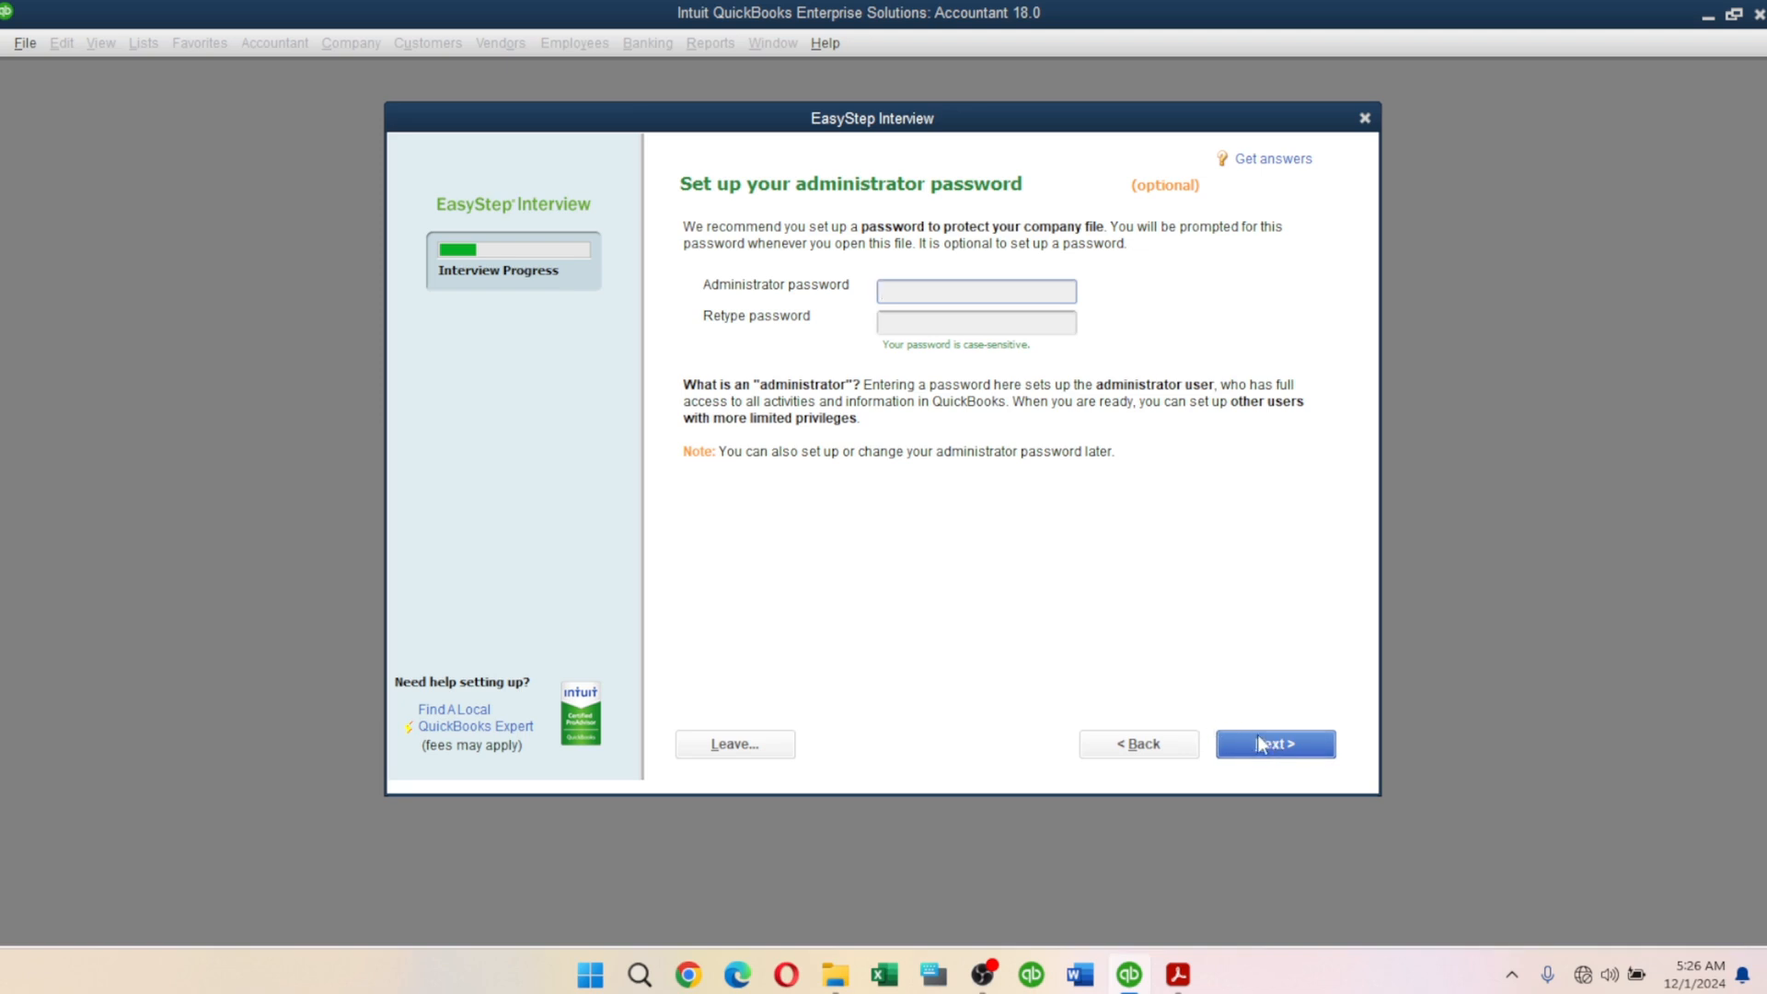
Leave the administrator password blank and continue to creating the company file.
click(1261, 743)
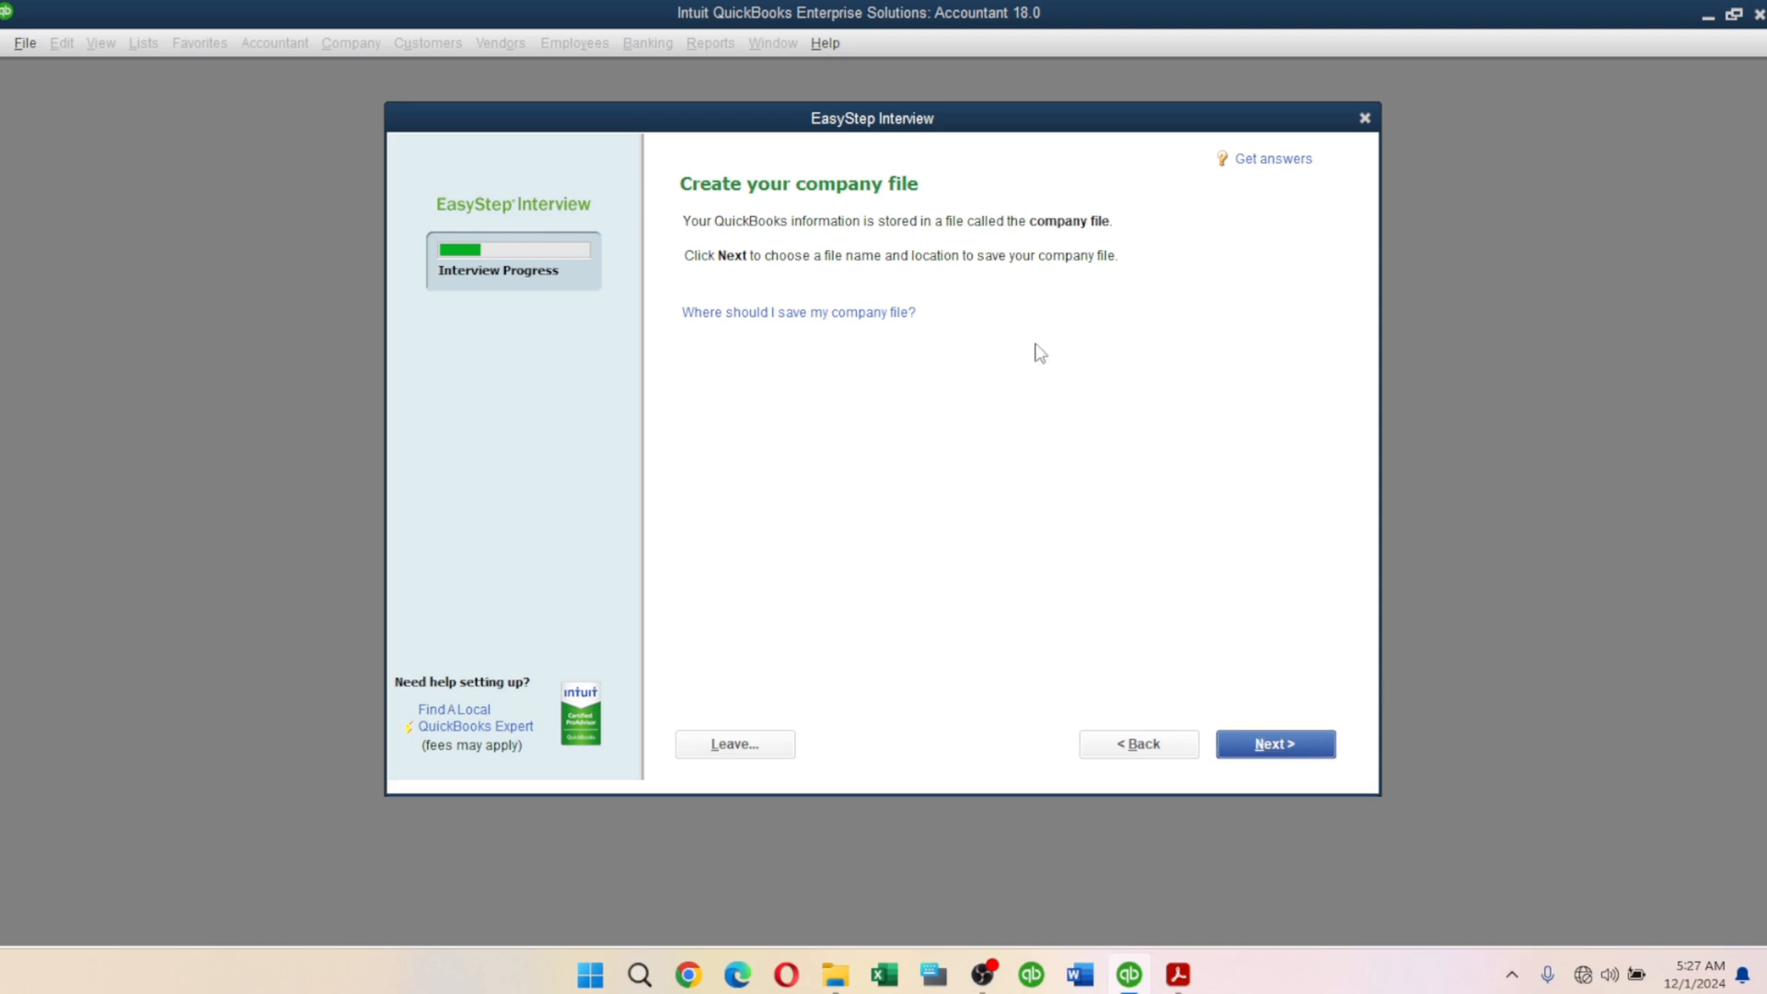
Save the company file Casey's Crafts.QBW in the Documents\CASEY'S CRAFT folder.
click(1279, 741)
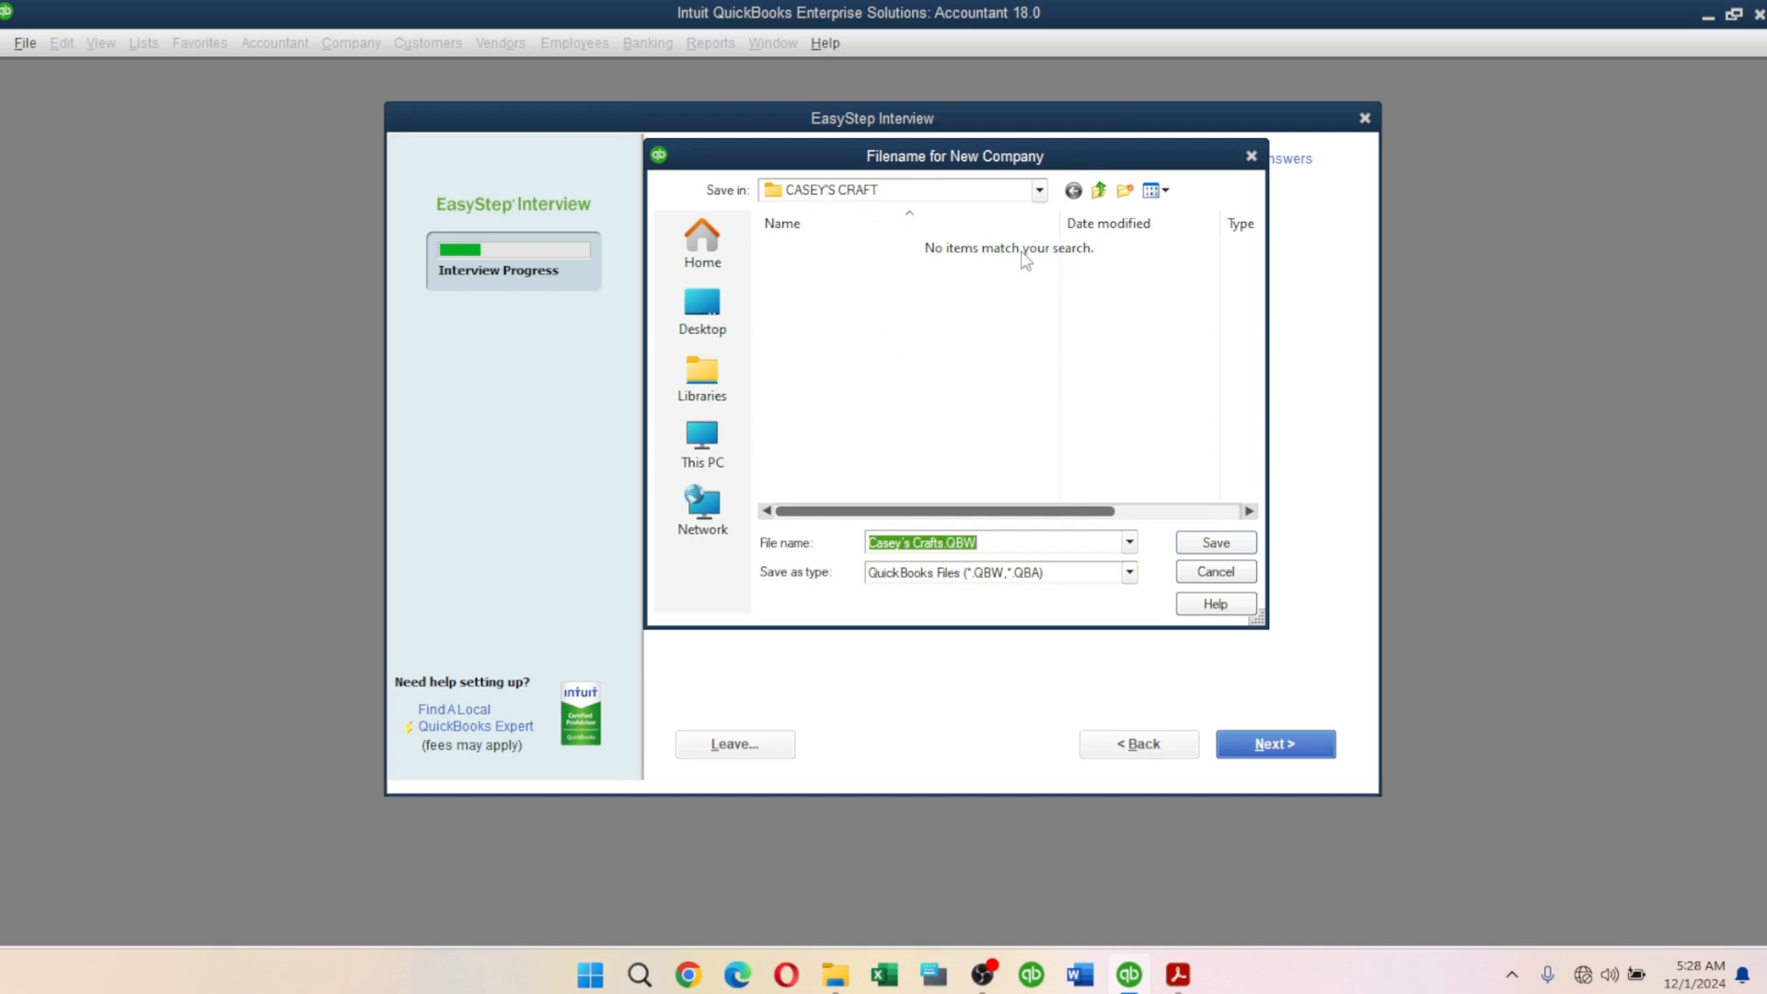
click(1040, 193)
click(1040, 190)
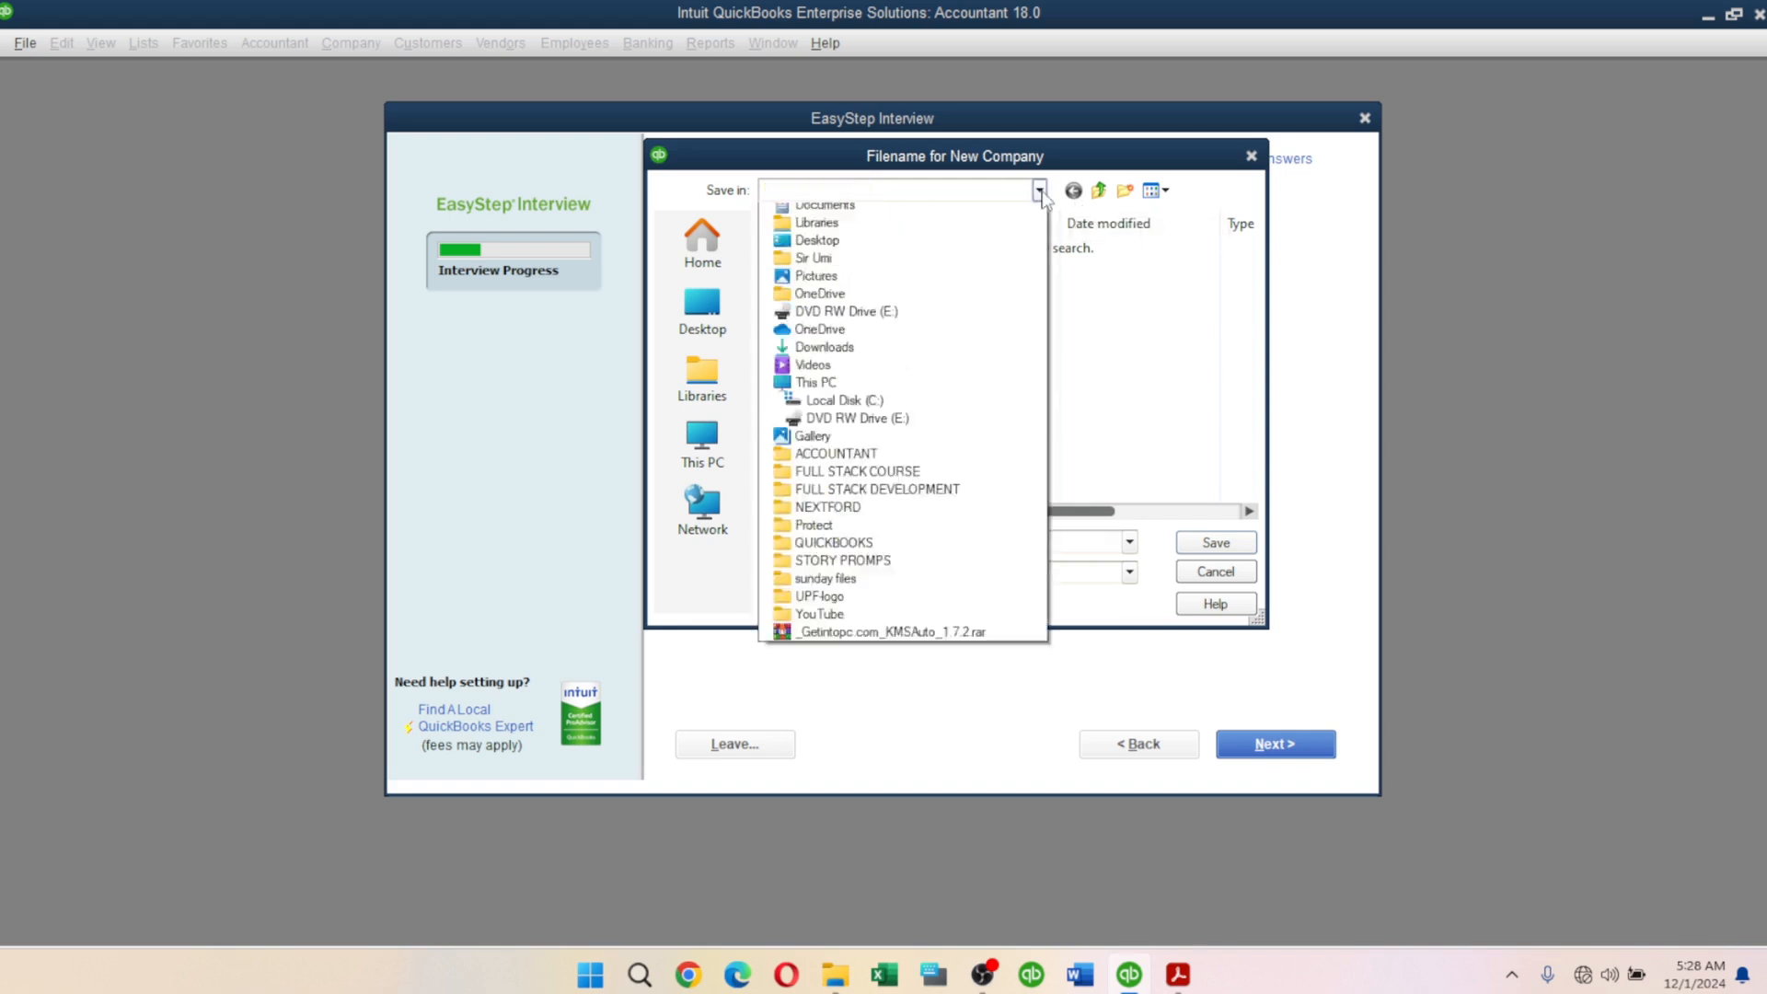
click(1040, 191)
click(1040, 190)
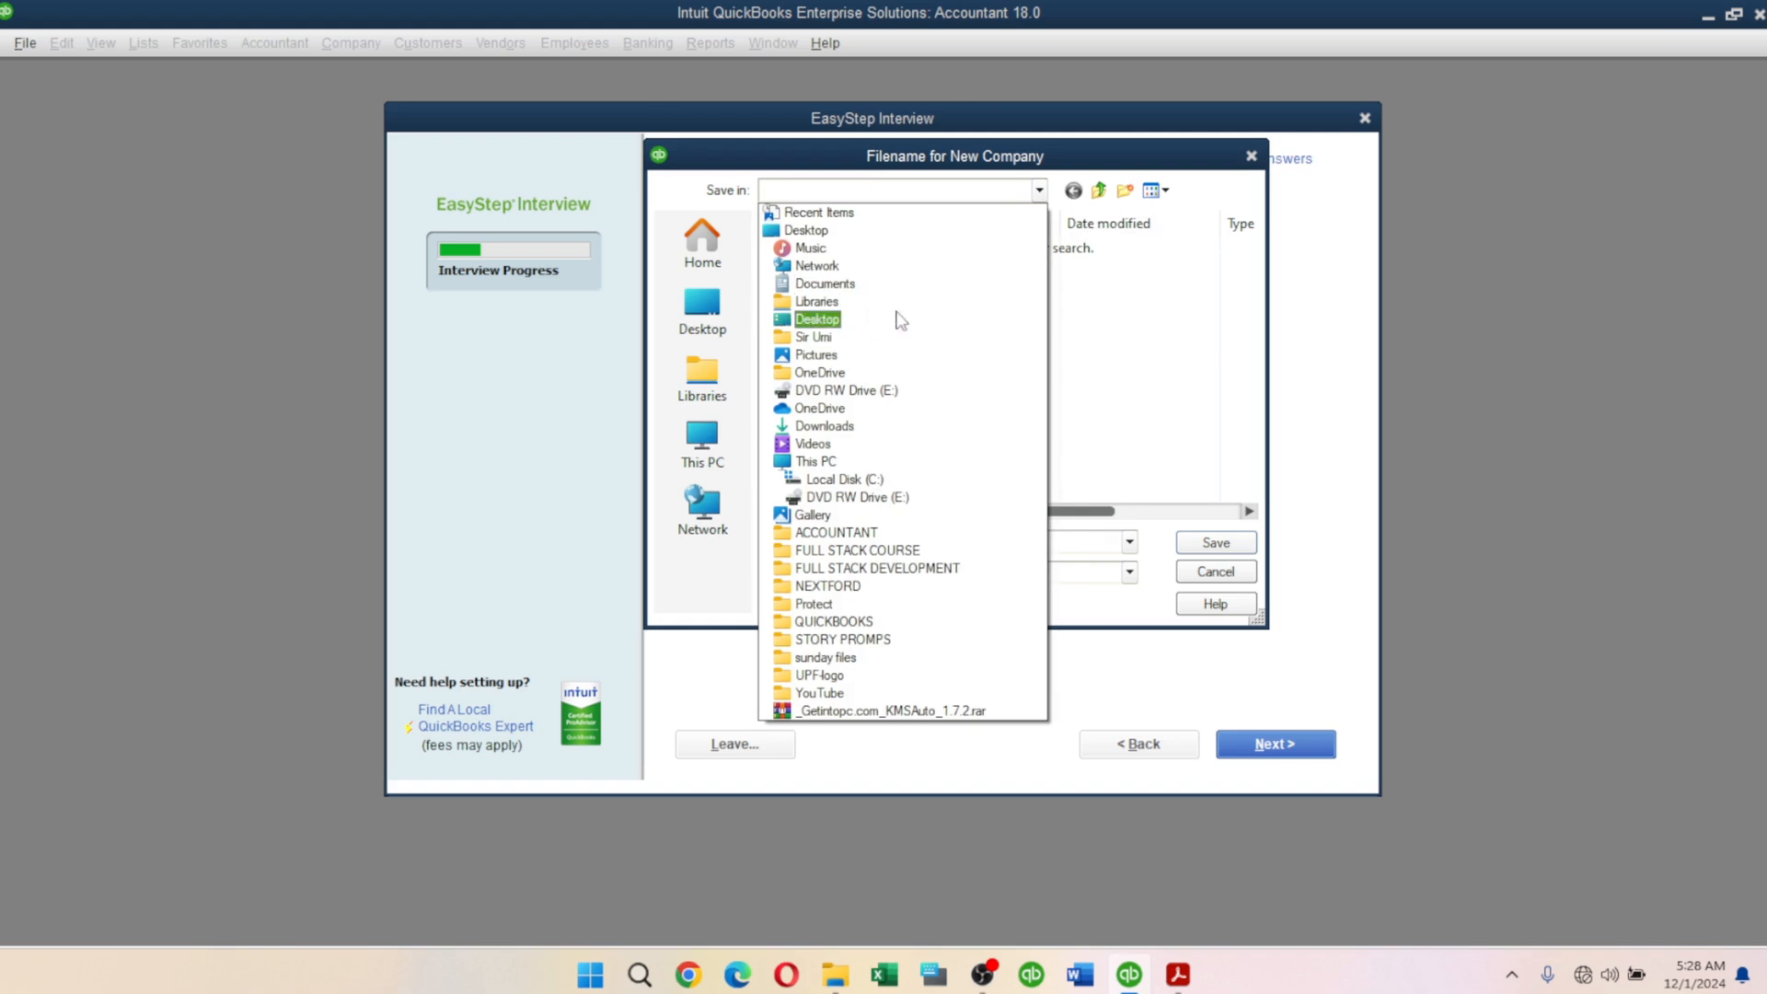
click(851, 284)
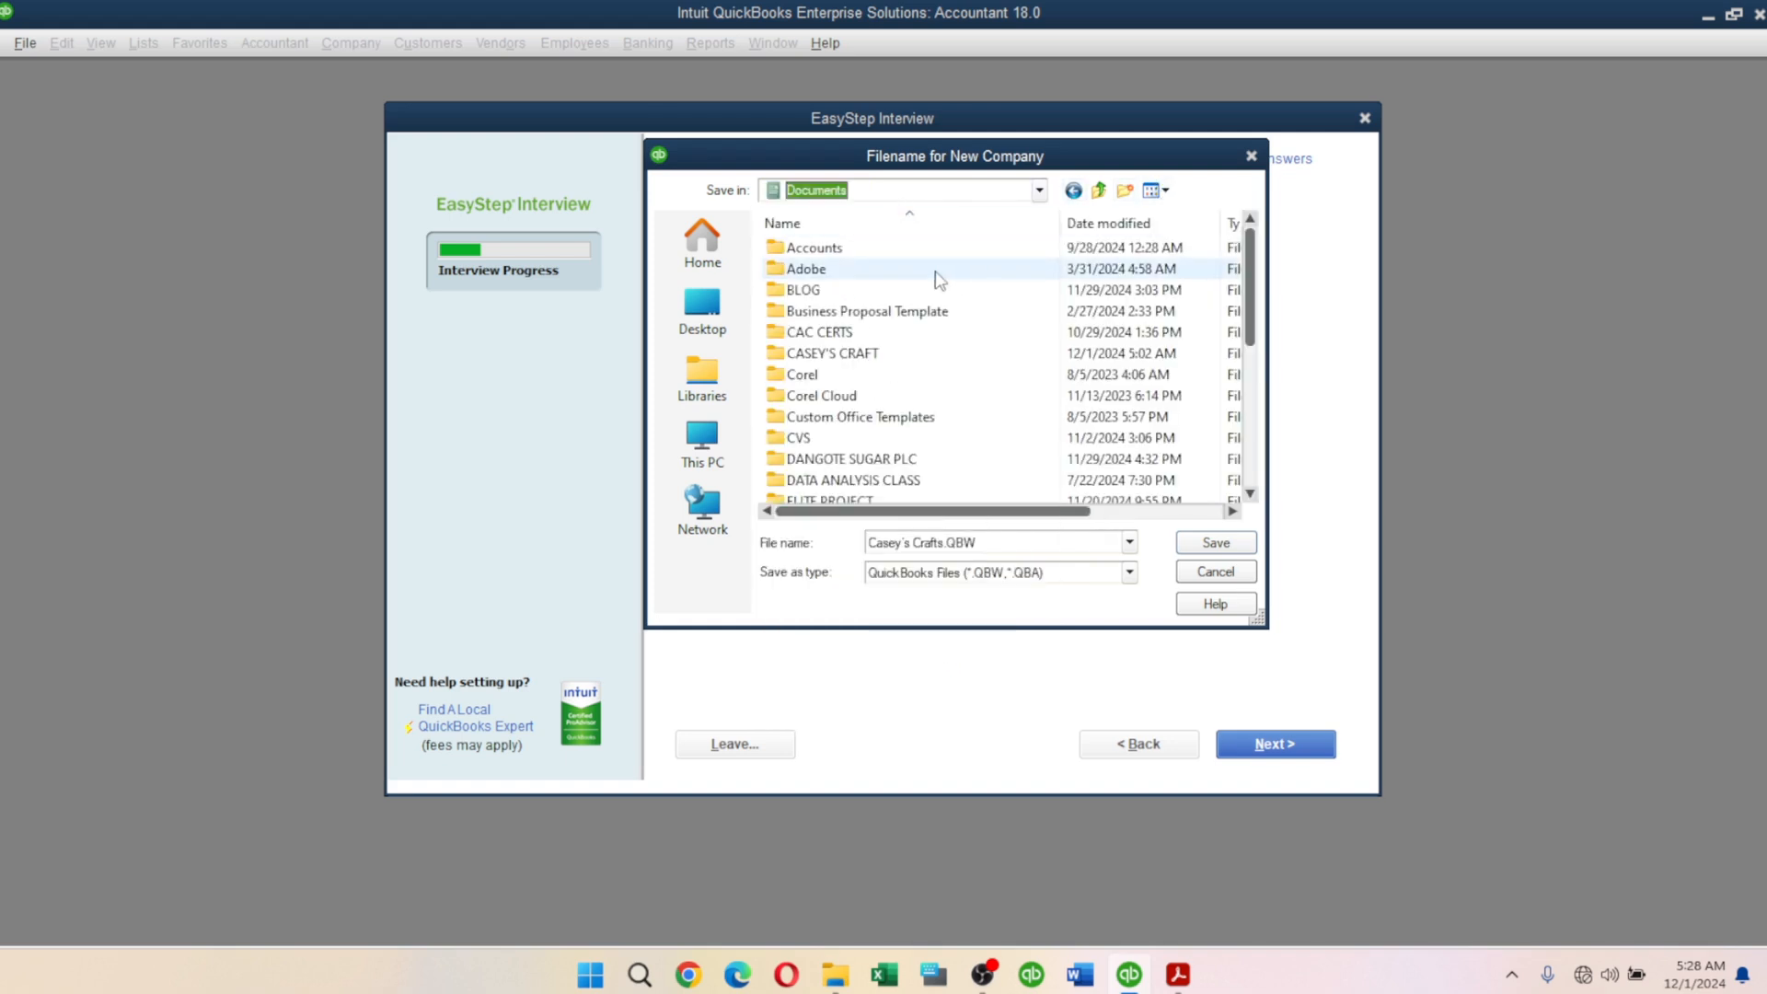
click(840, 359)
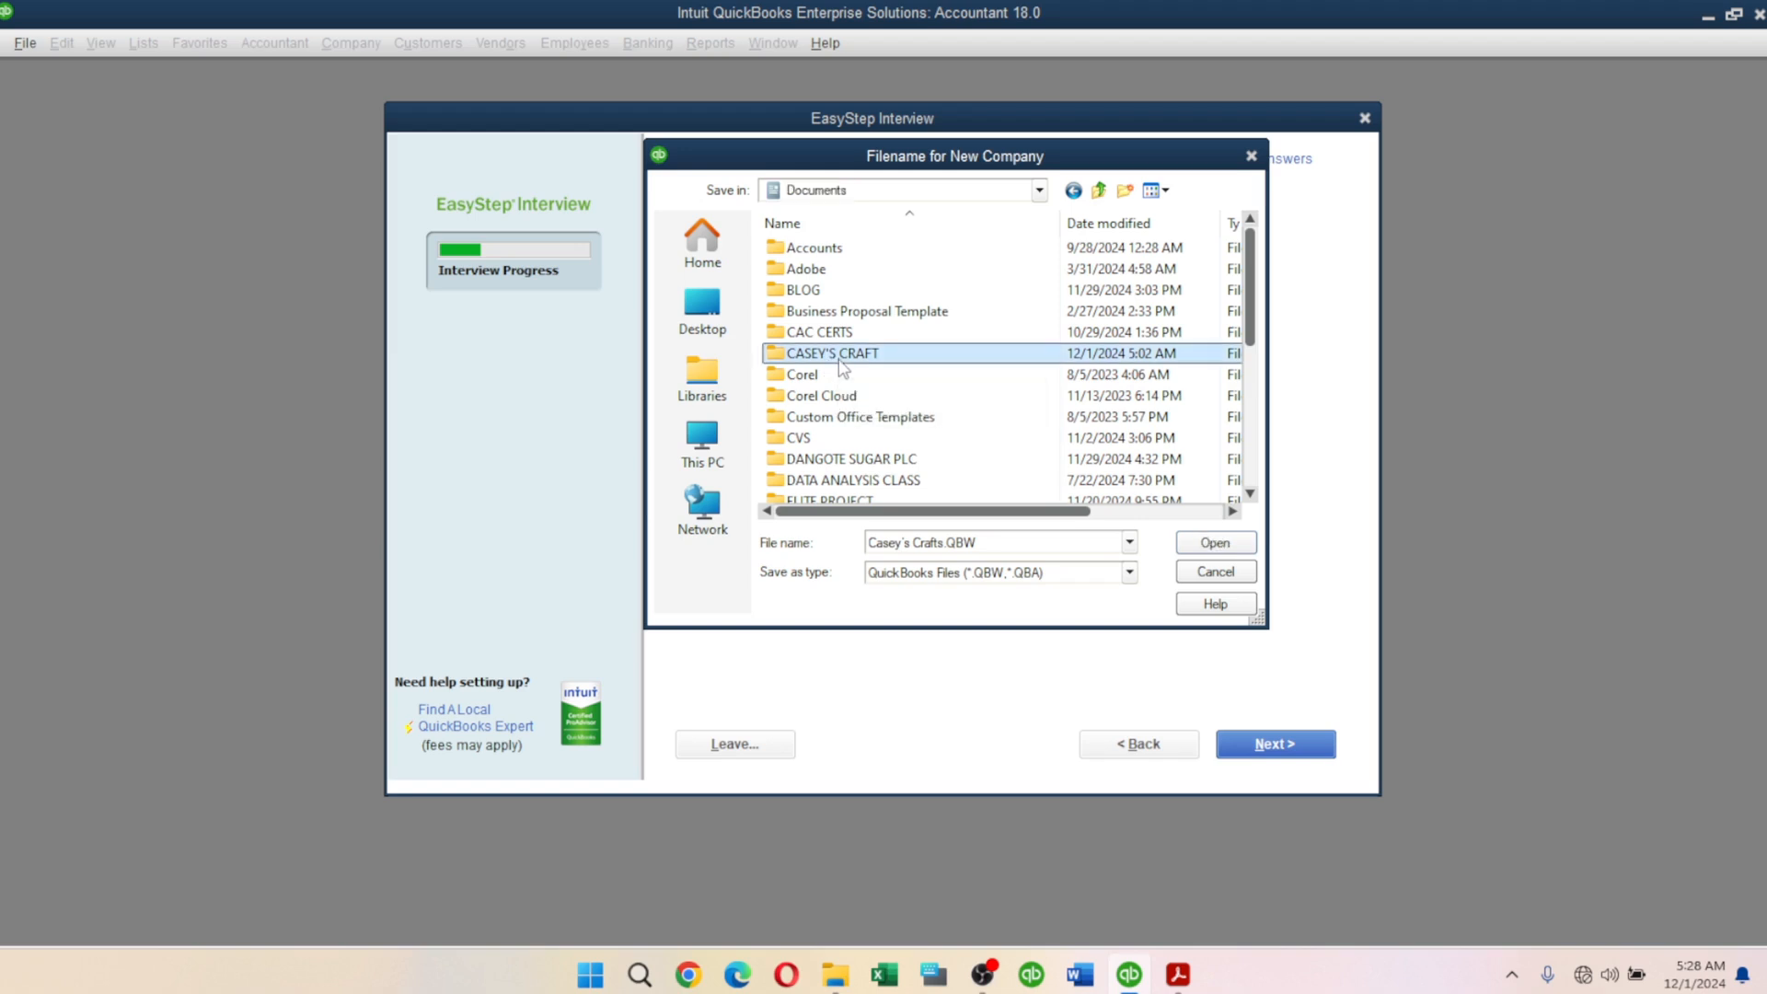
click(1215, 544)
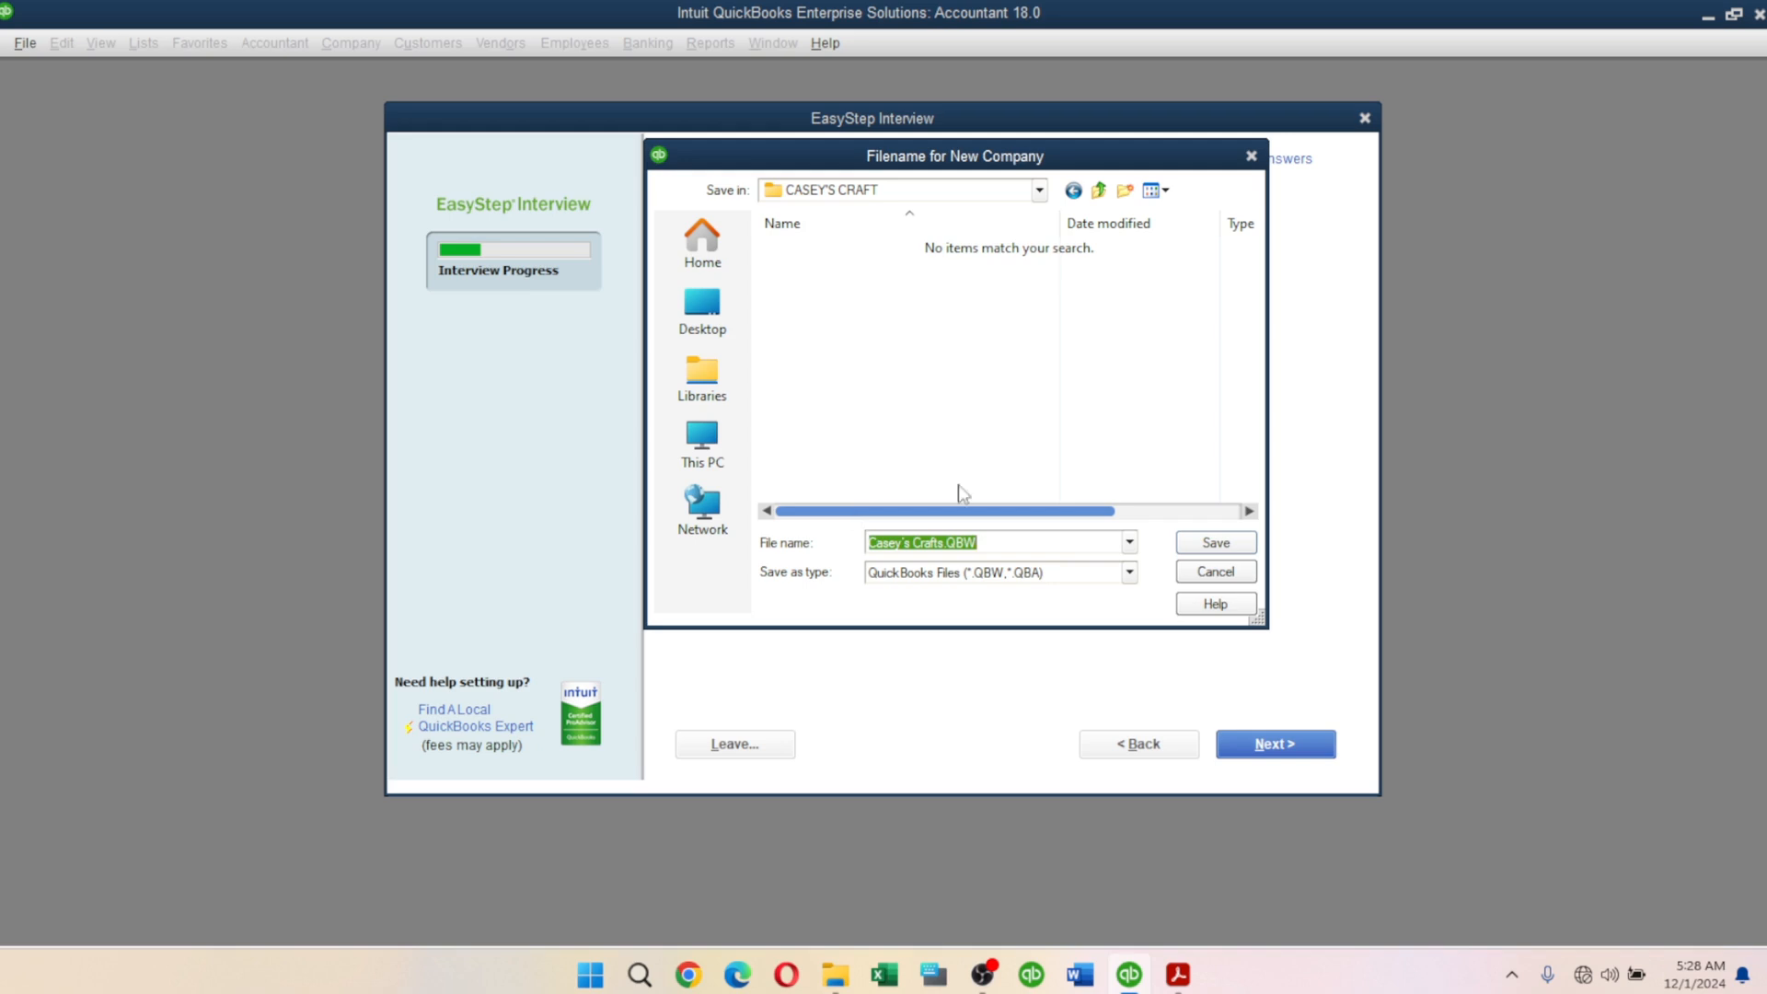
click(1229, 542)
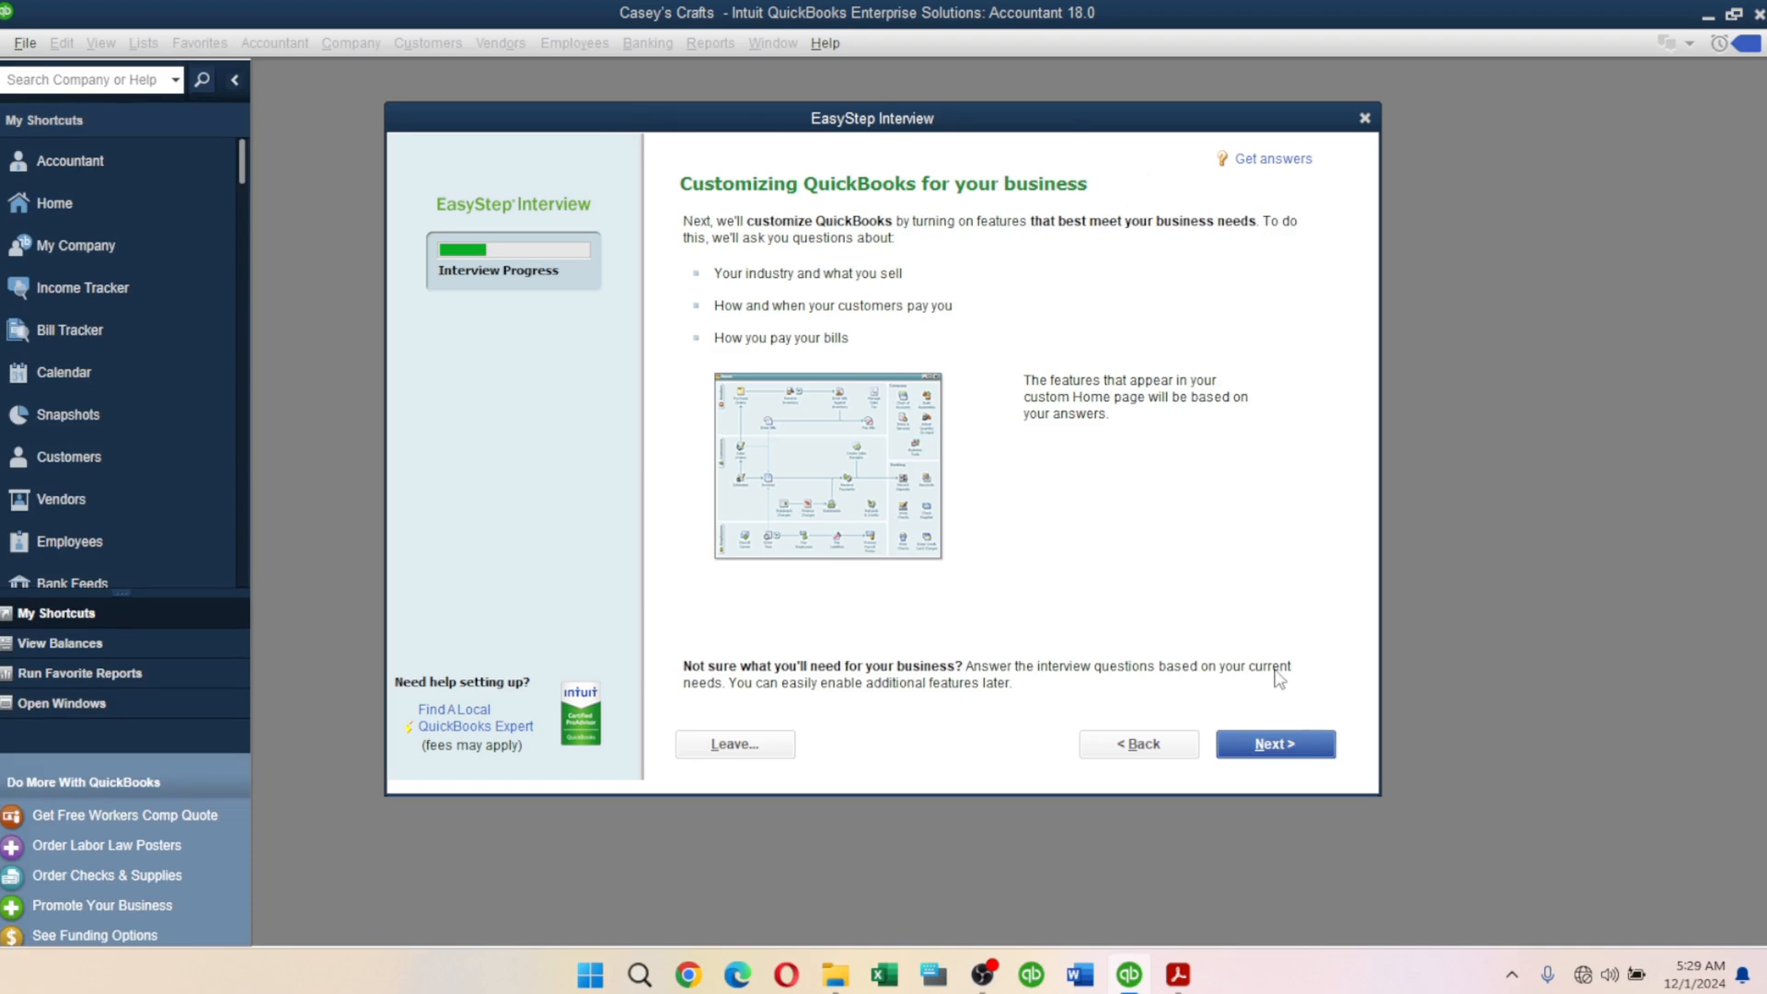
Move past the Customizing QuickBooks page to the What do you sell? question.
click(1300, 749)
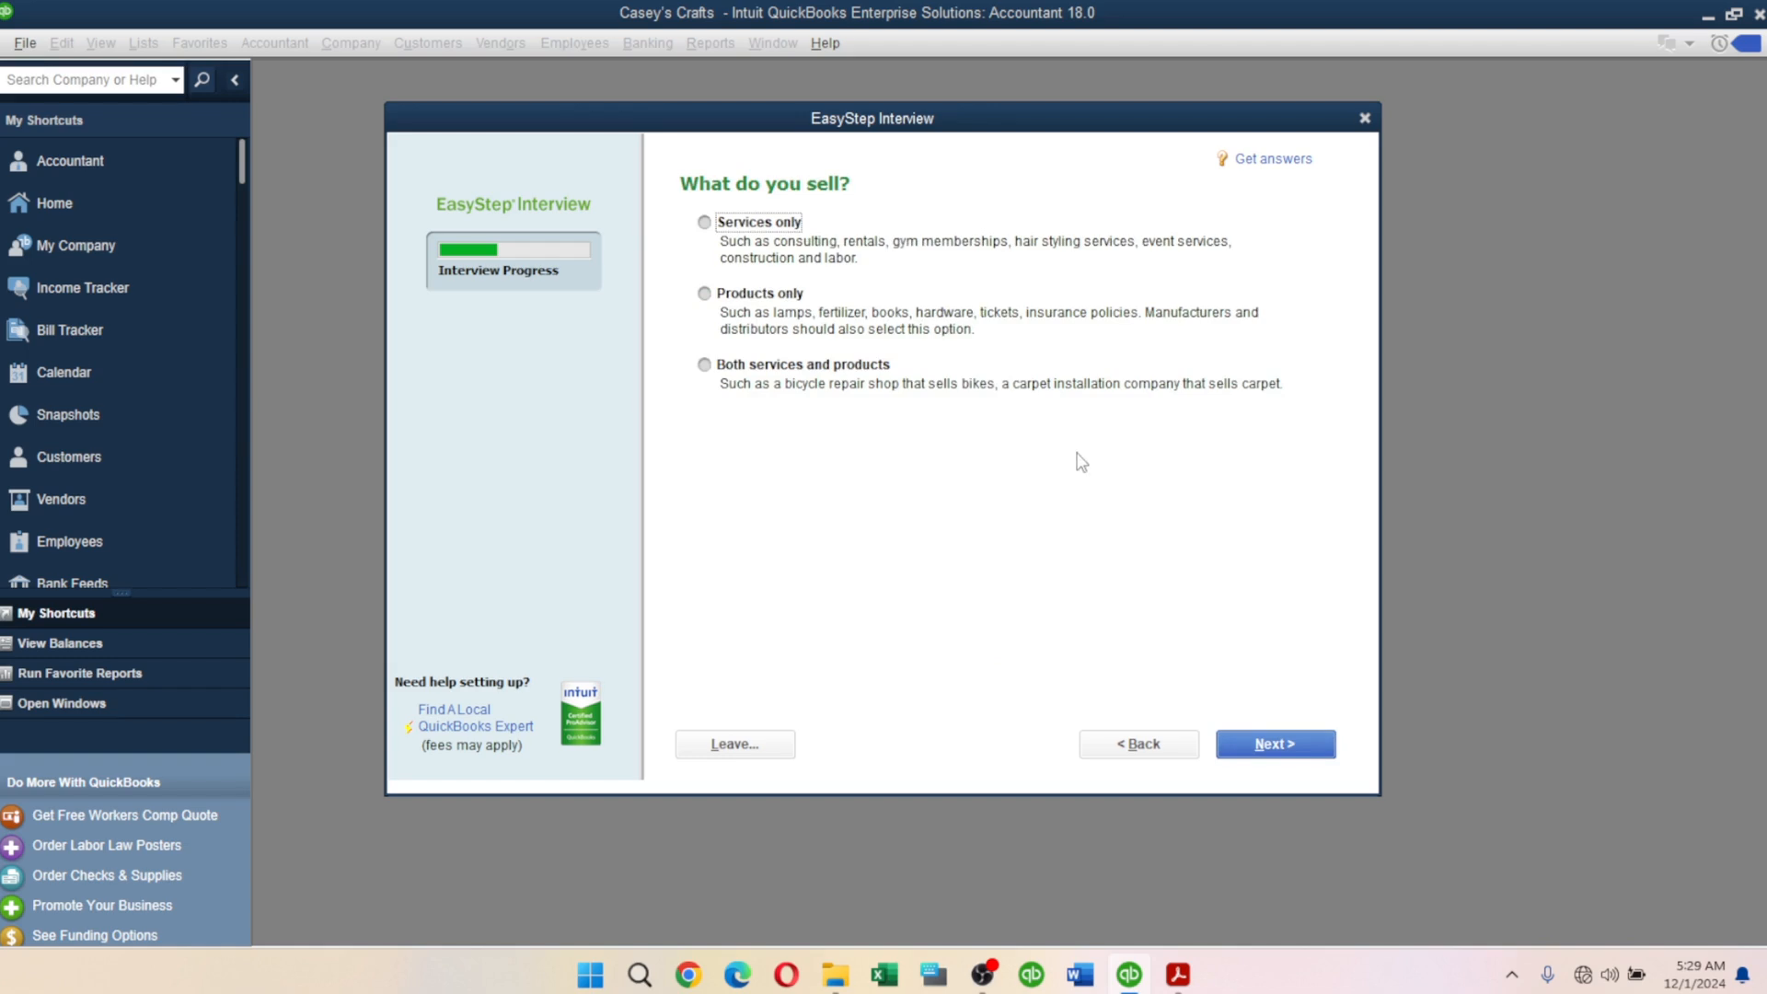
Answer 'Both services and products' for what the business sells.
click(716, 367)
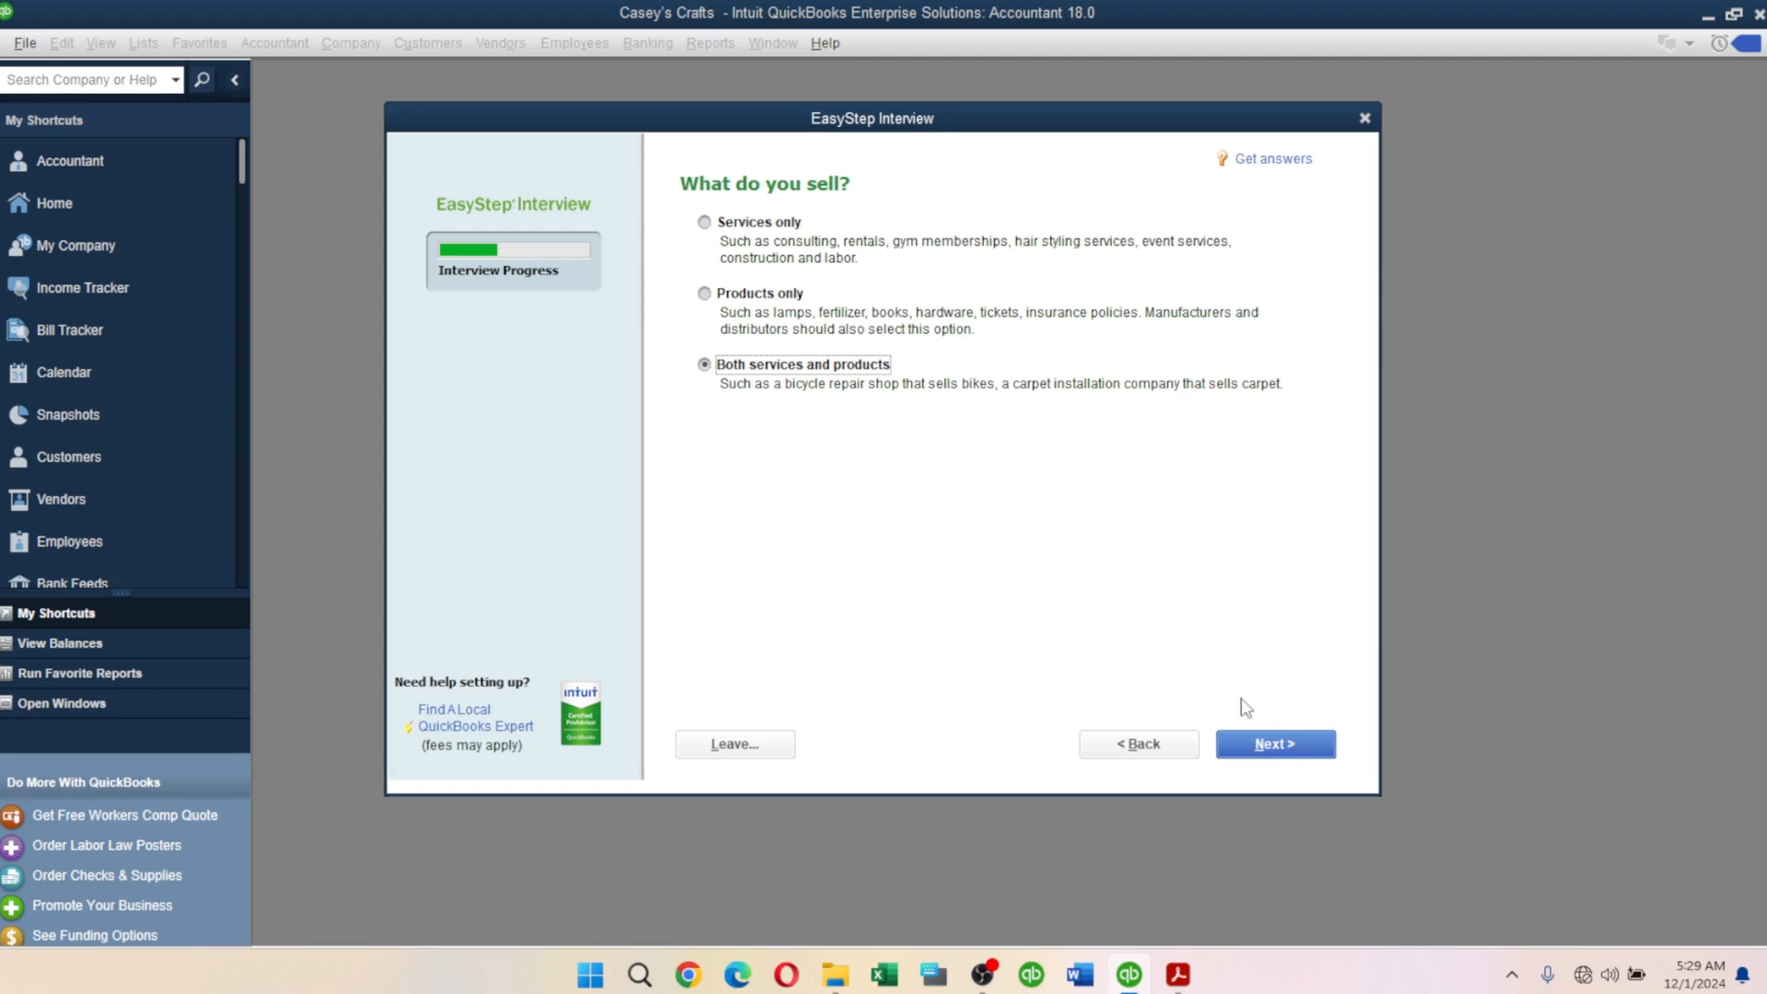
click(1303, 748)
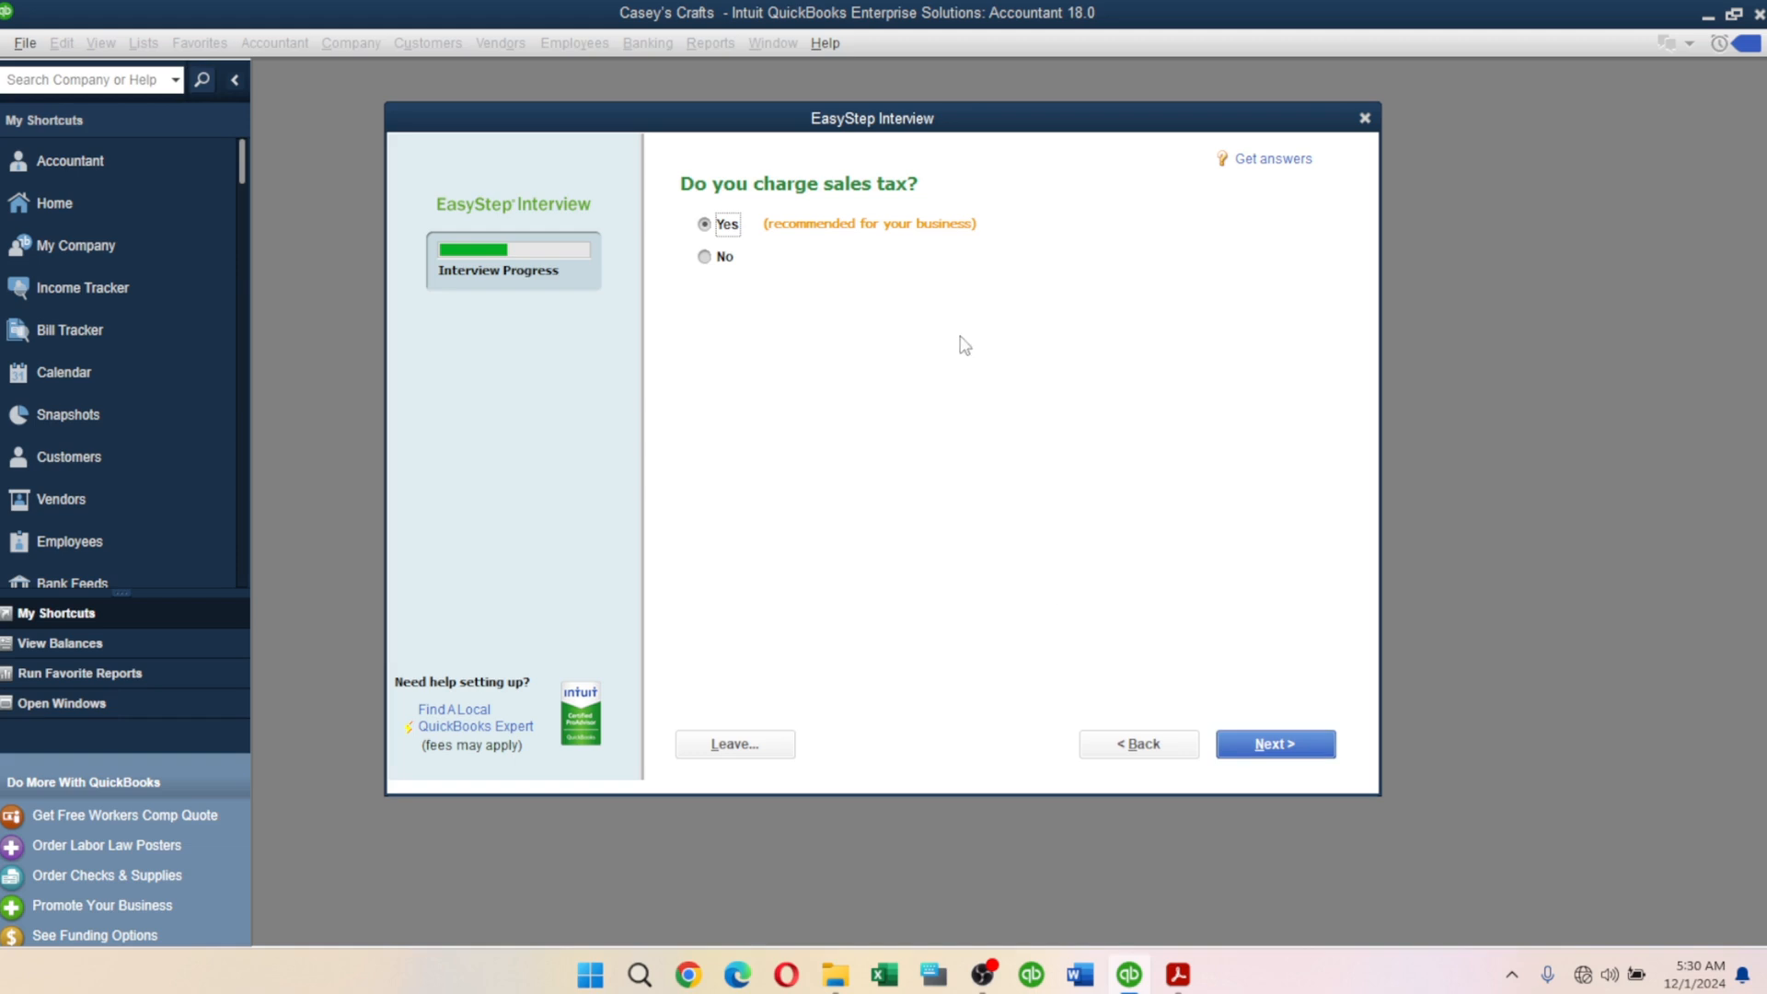
Keep charging sales tax at Yes and answer No to creating estimates.
click(1270, 751)
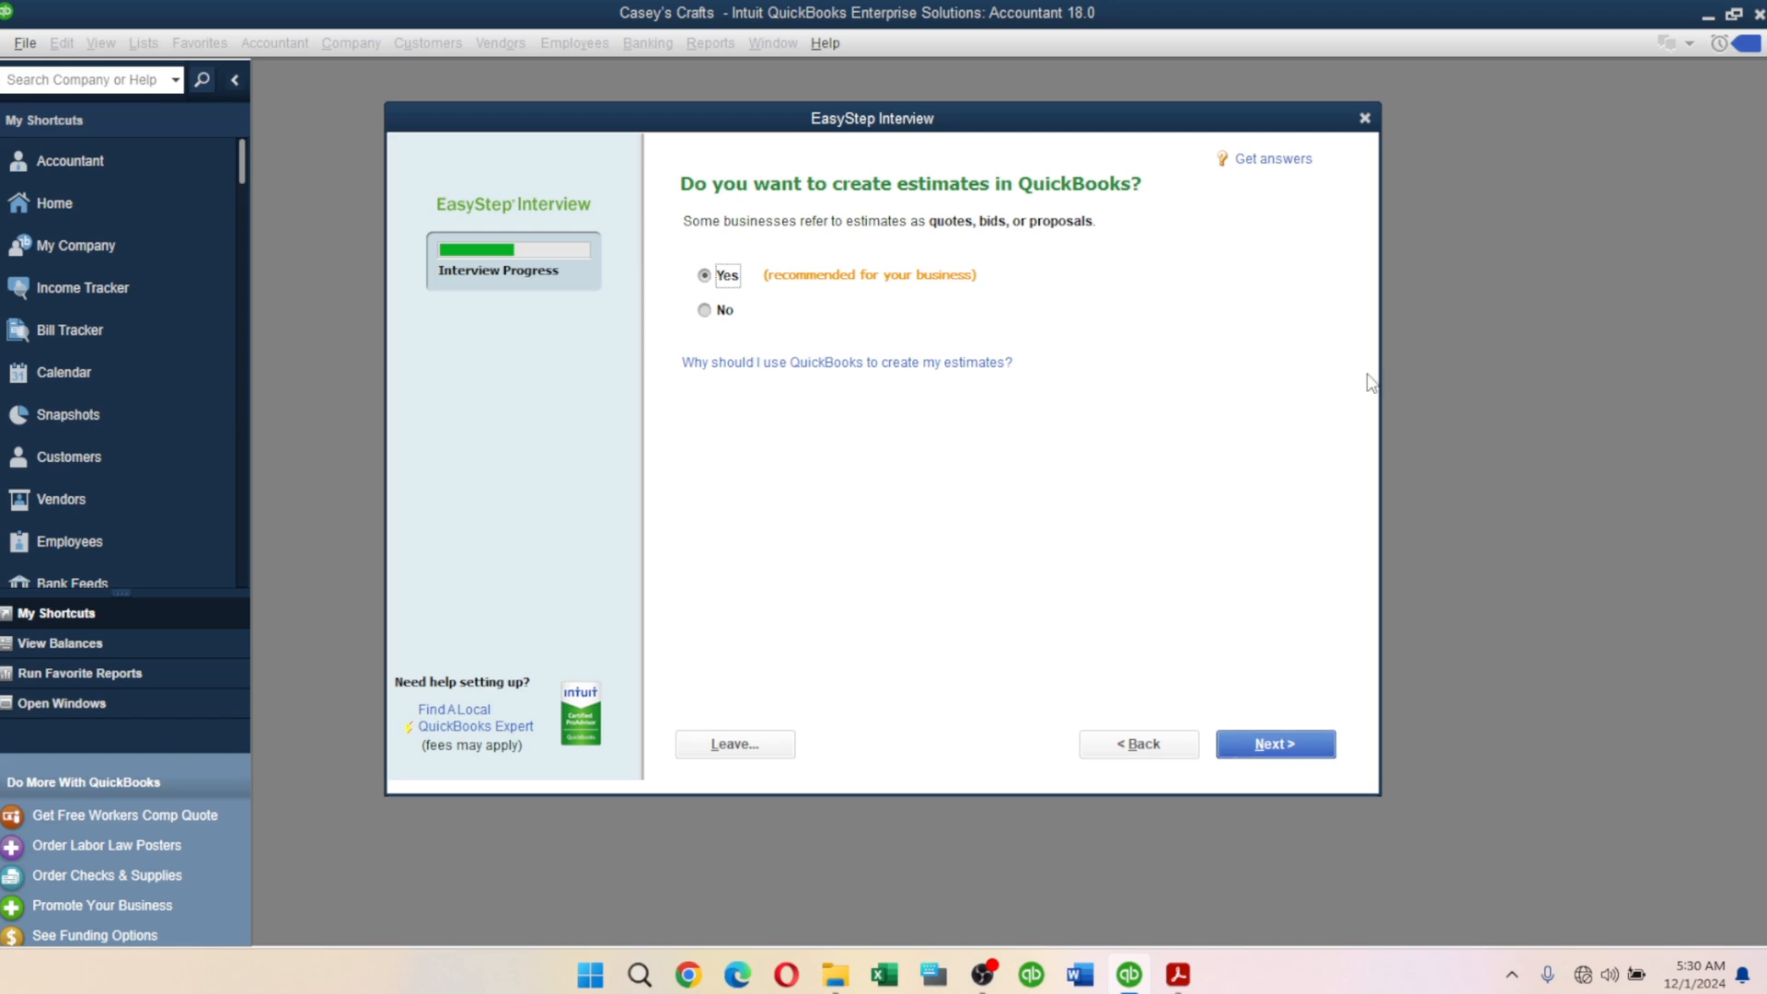
click(710, 313)
click(1276, 757)
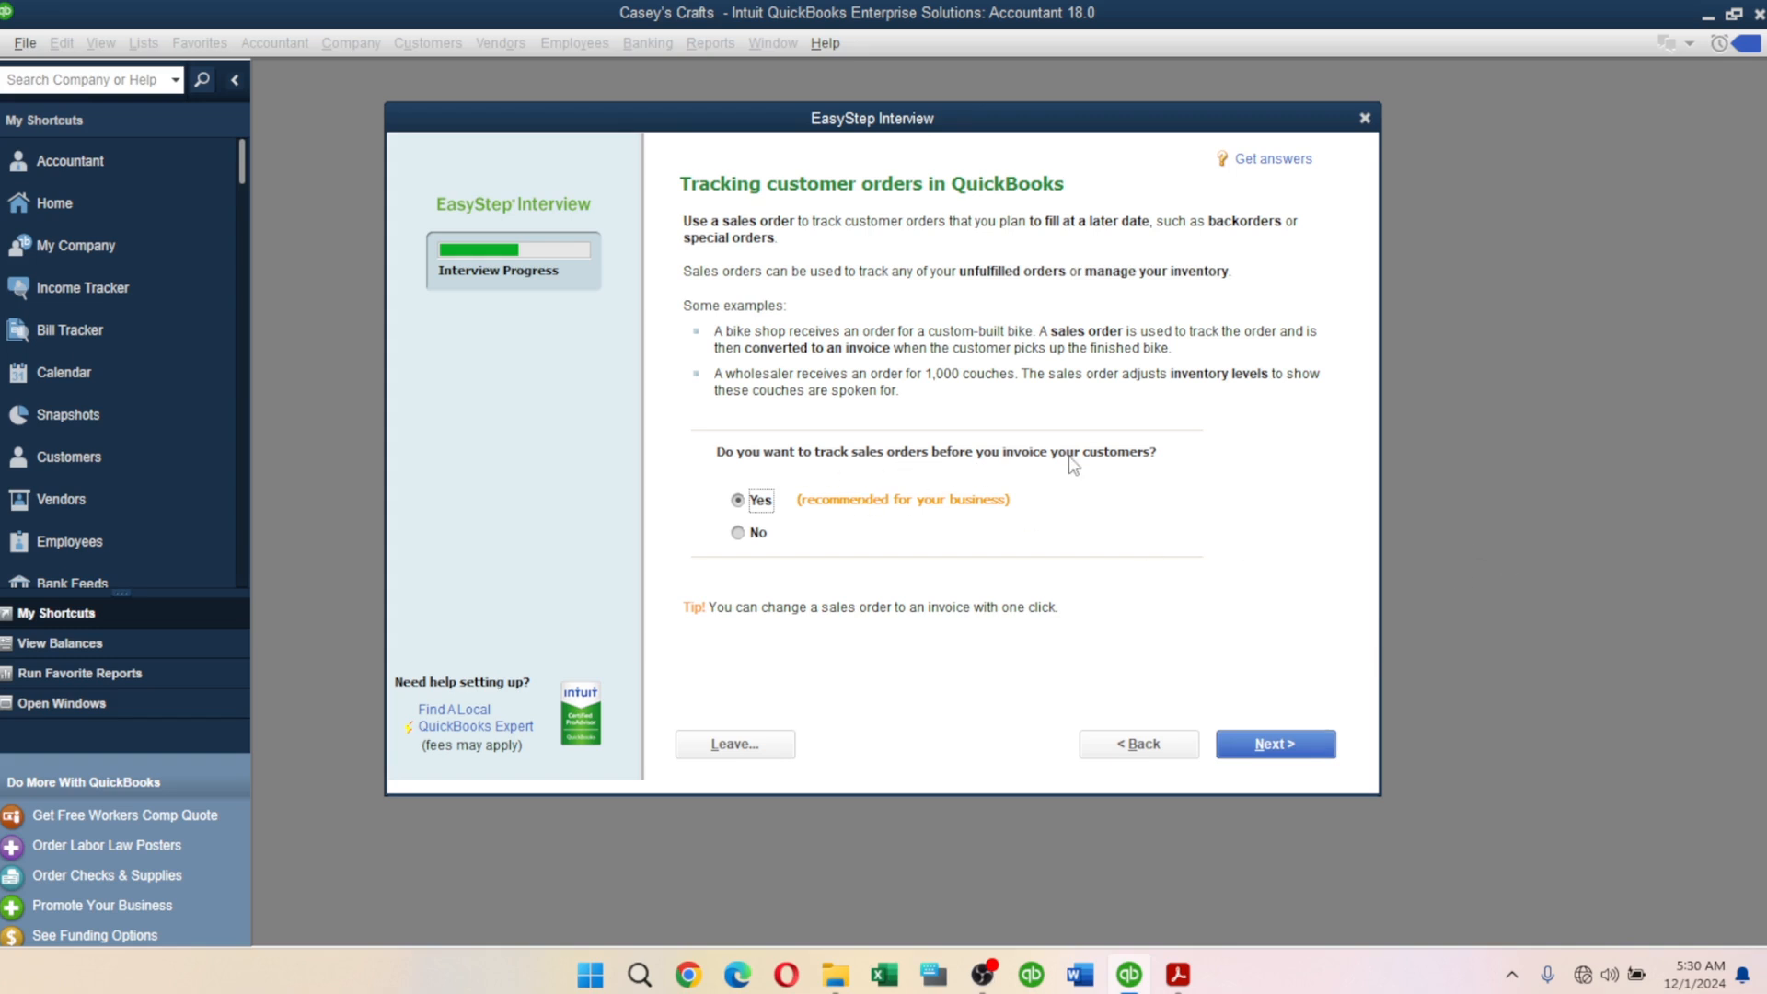
Keep sales orders, statements and bill tracking on, with progress invoicing left at No.
click(1267, 755)
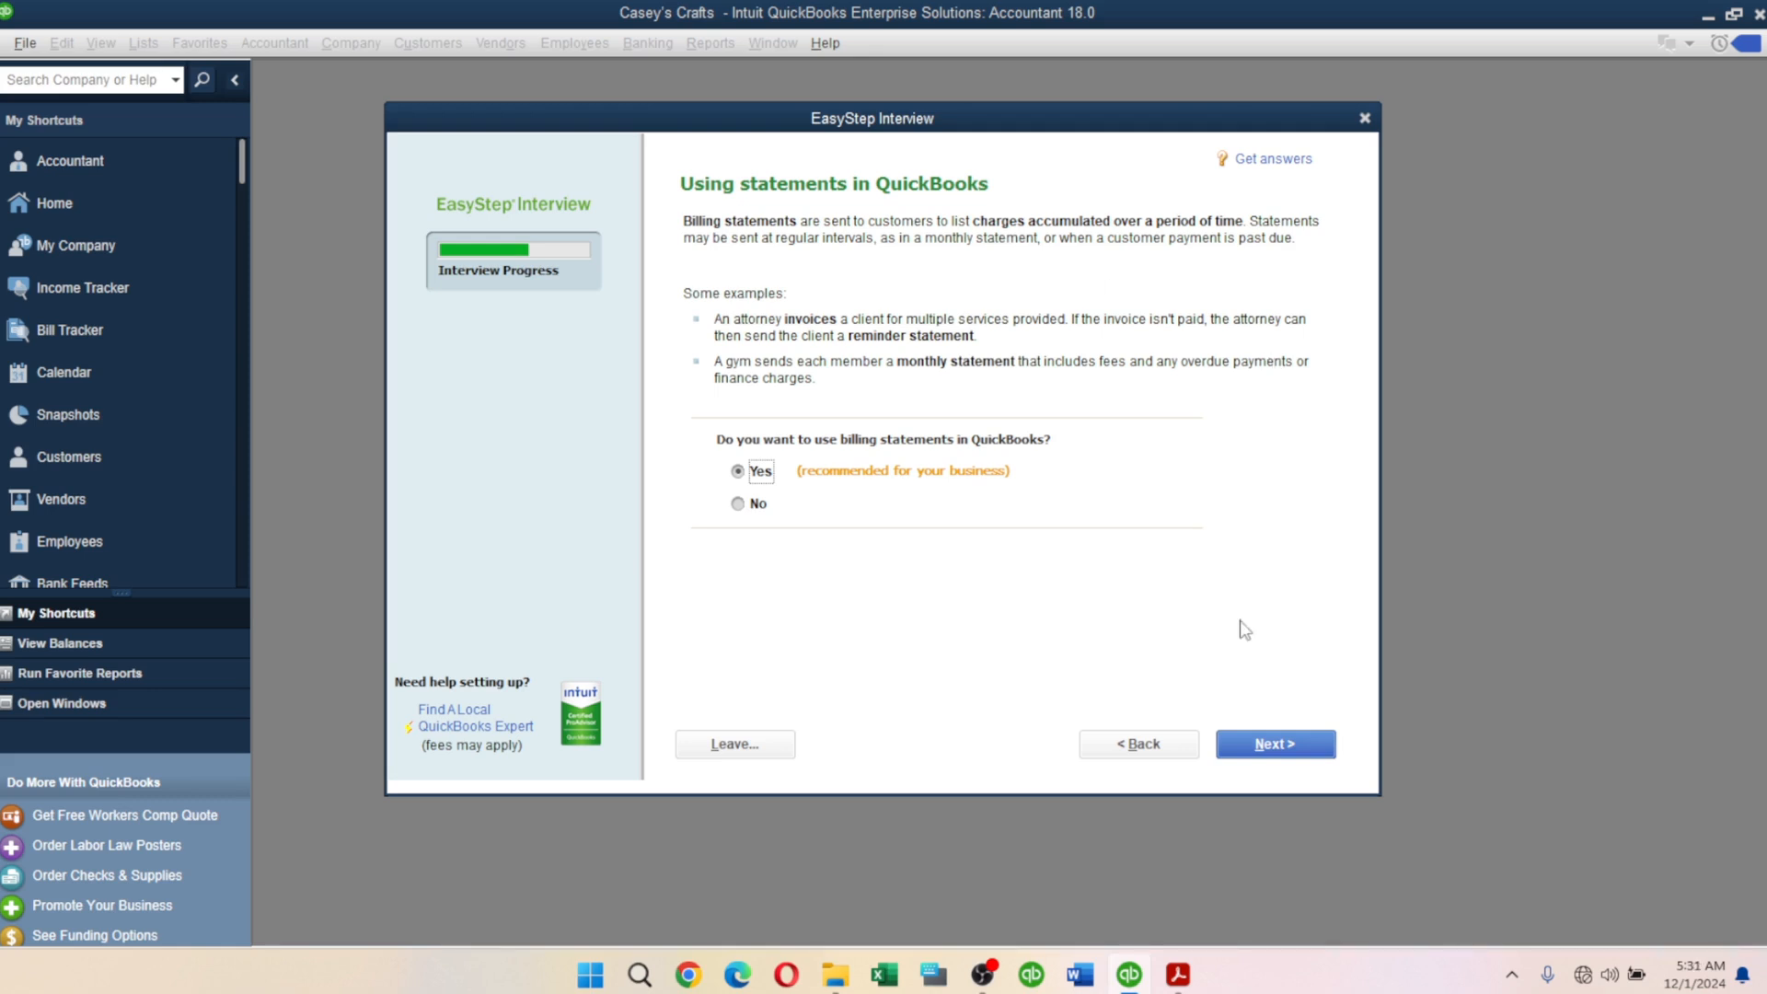
click(1291, 746)
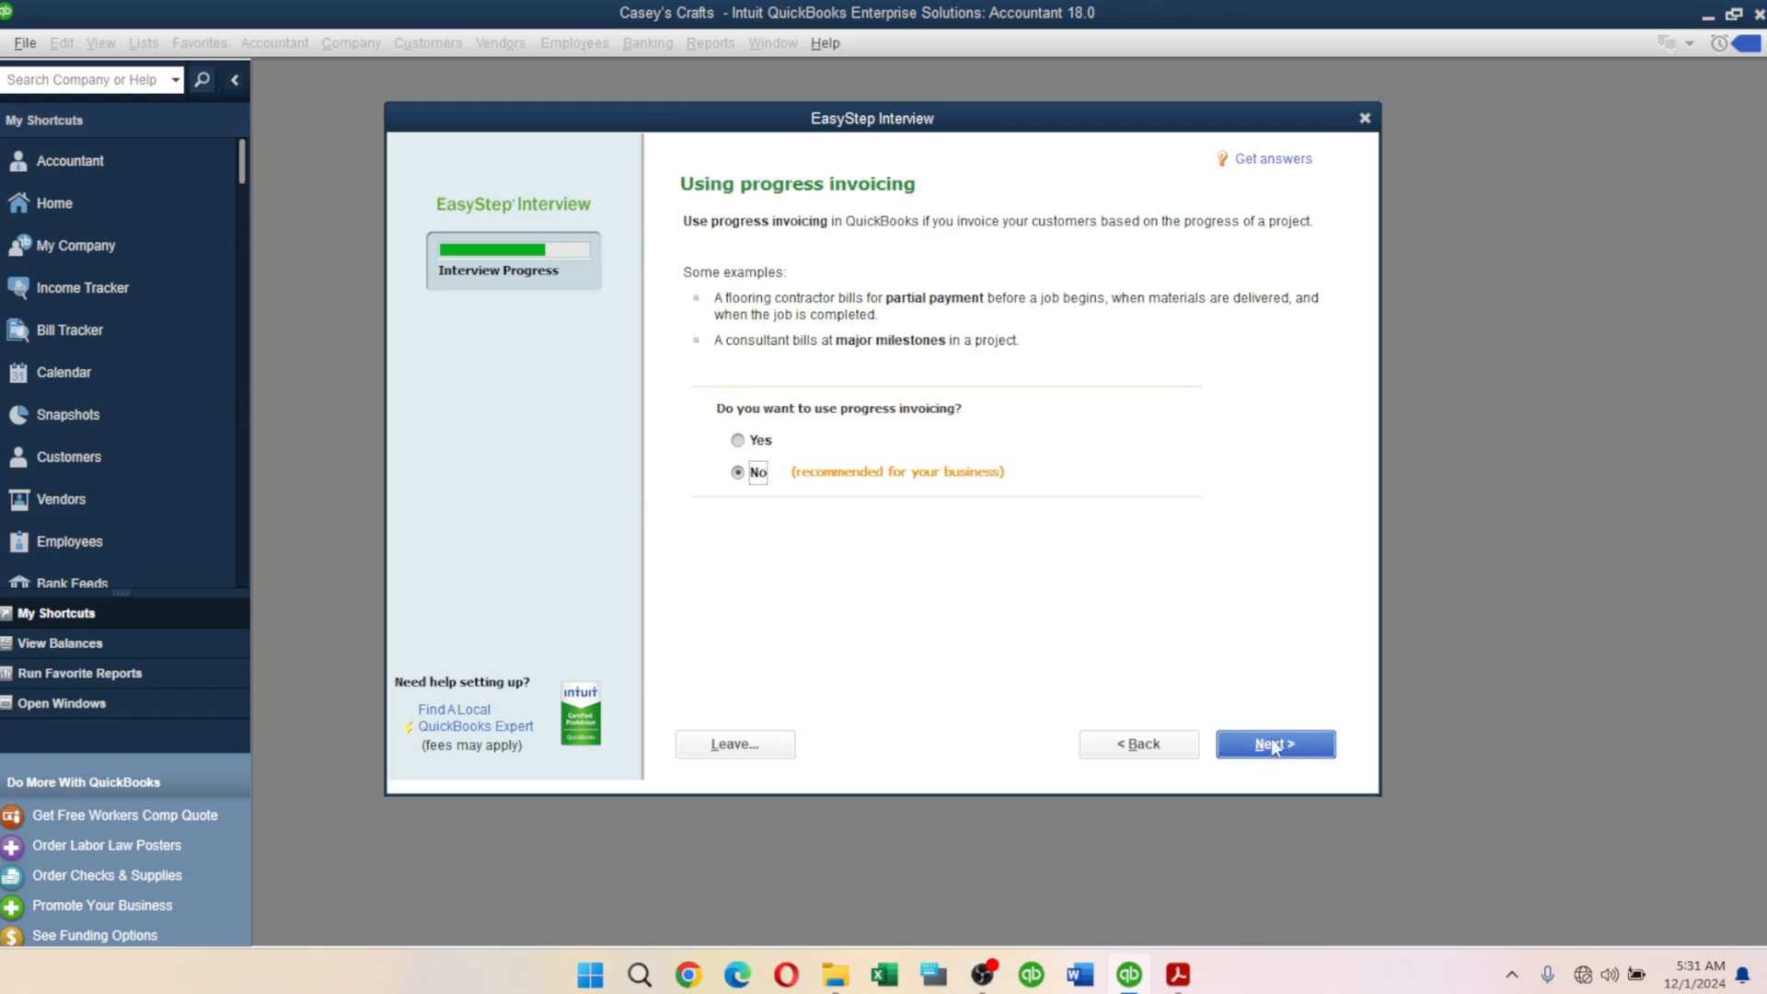
click(1264, 747)
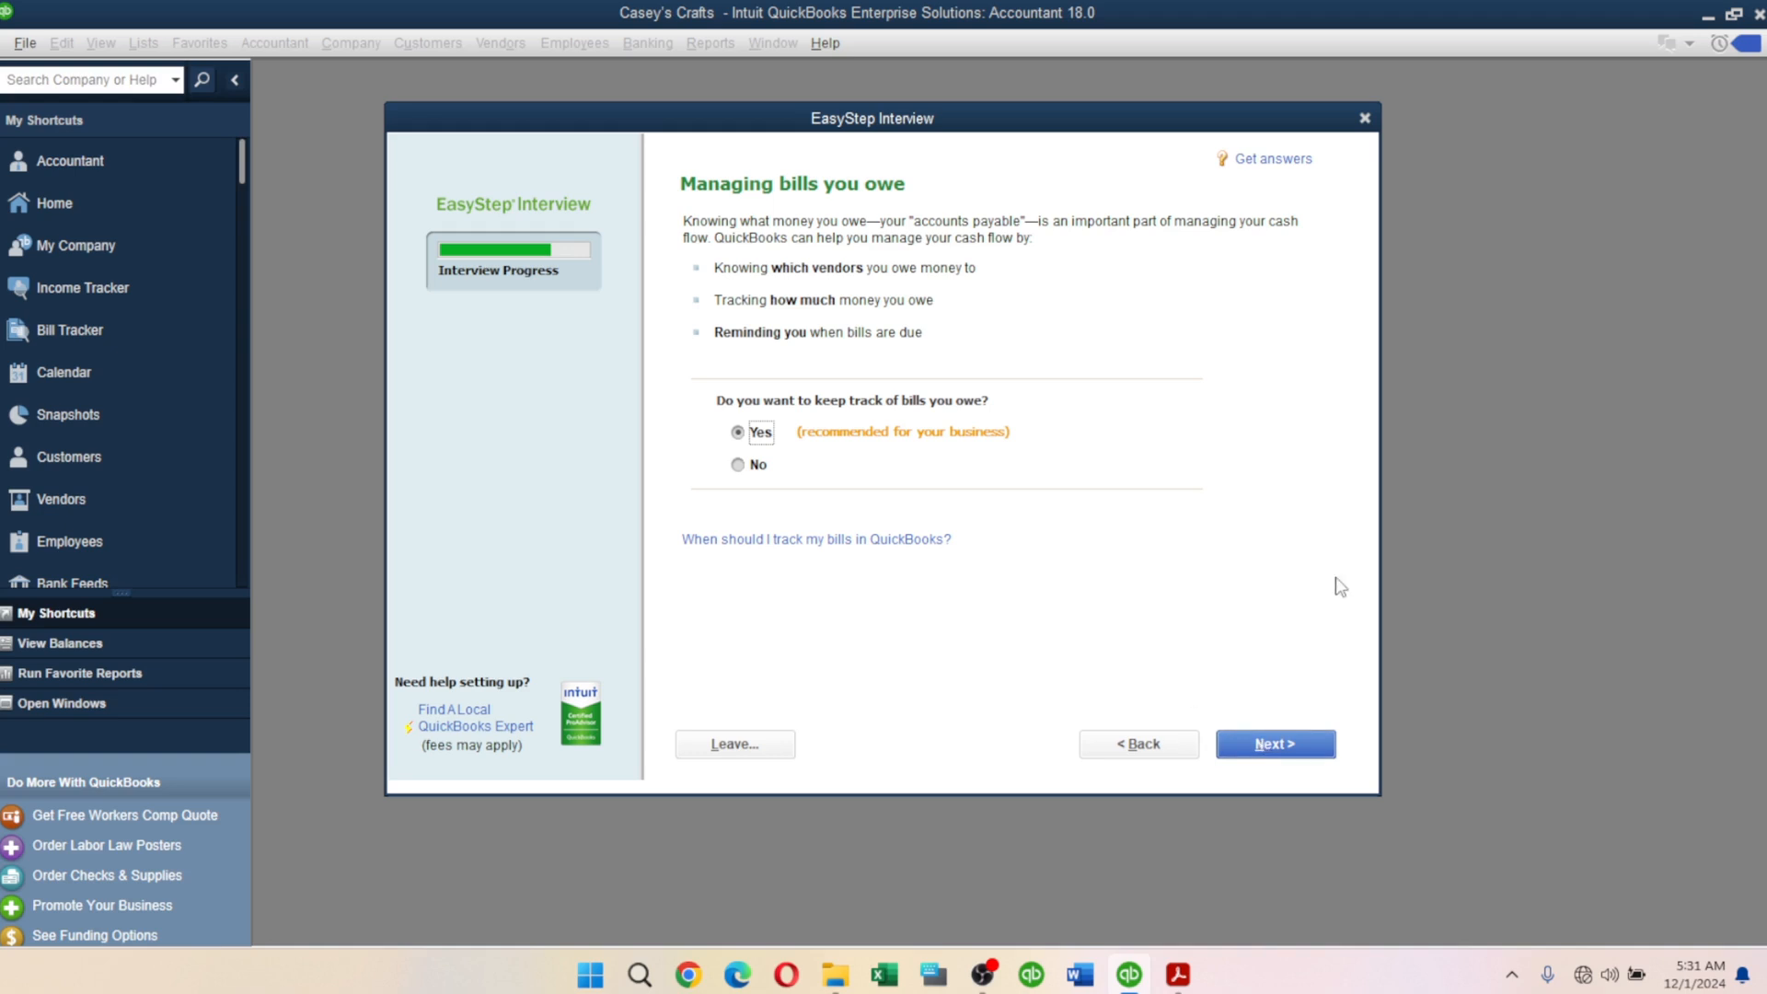
click(1282, 745)
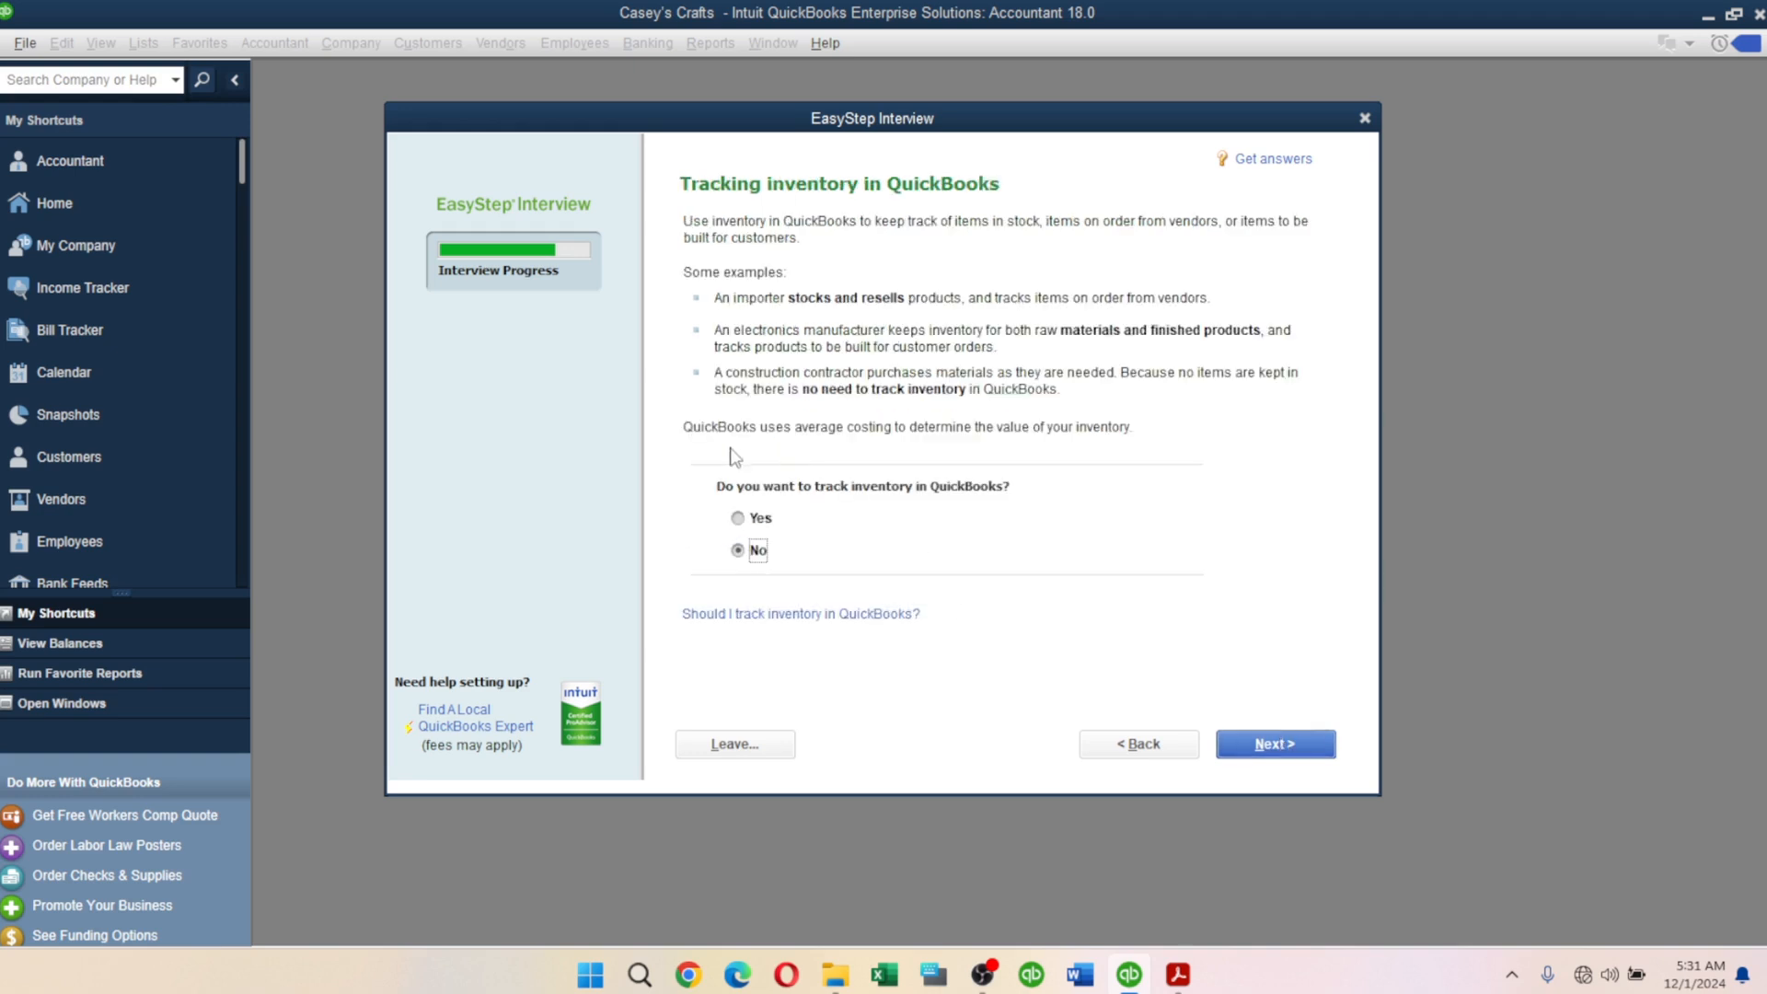
Answer Yes to inventory, No to tracking time, and No to employees.
click(753, 523)
click(1282, 747)
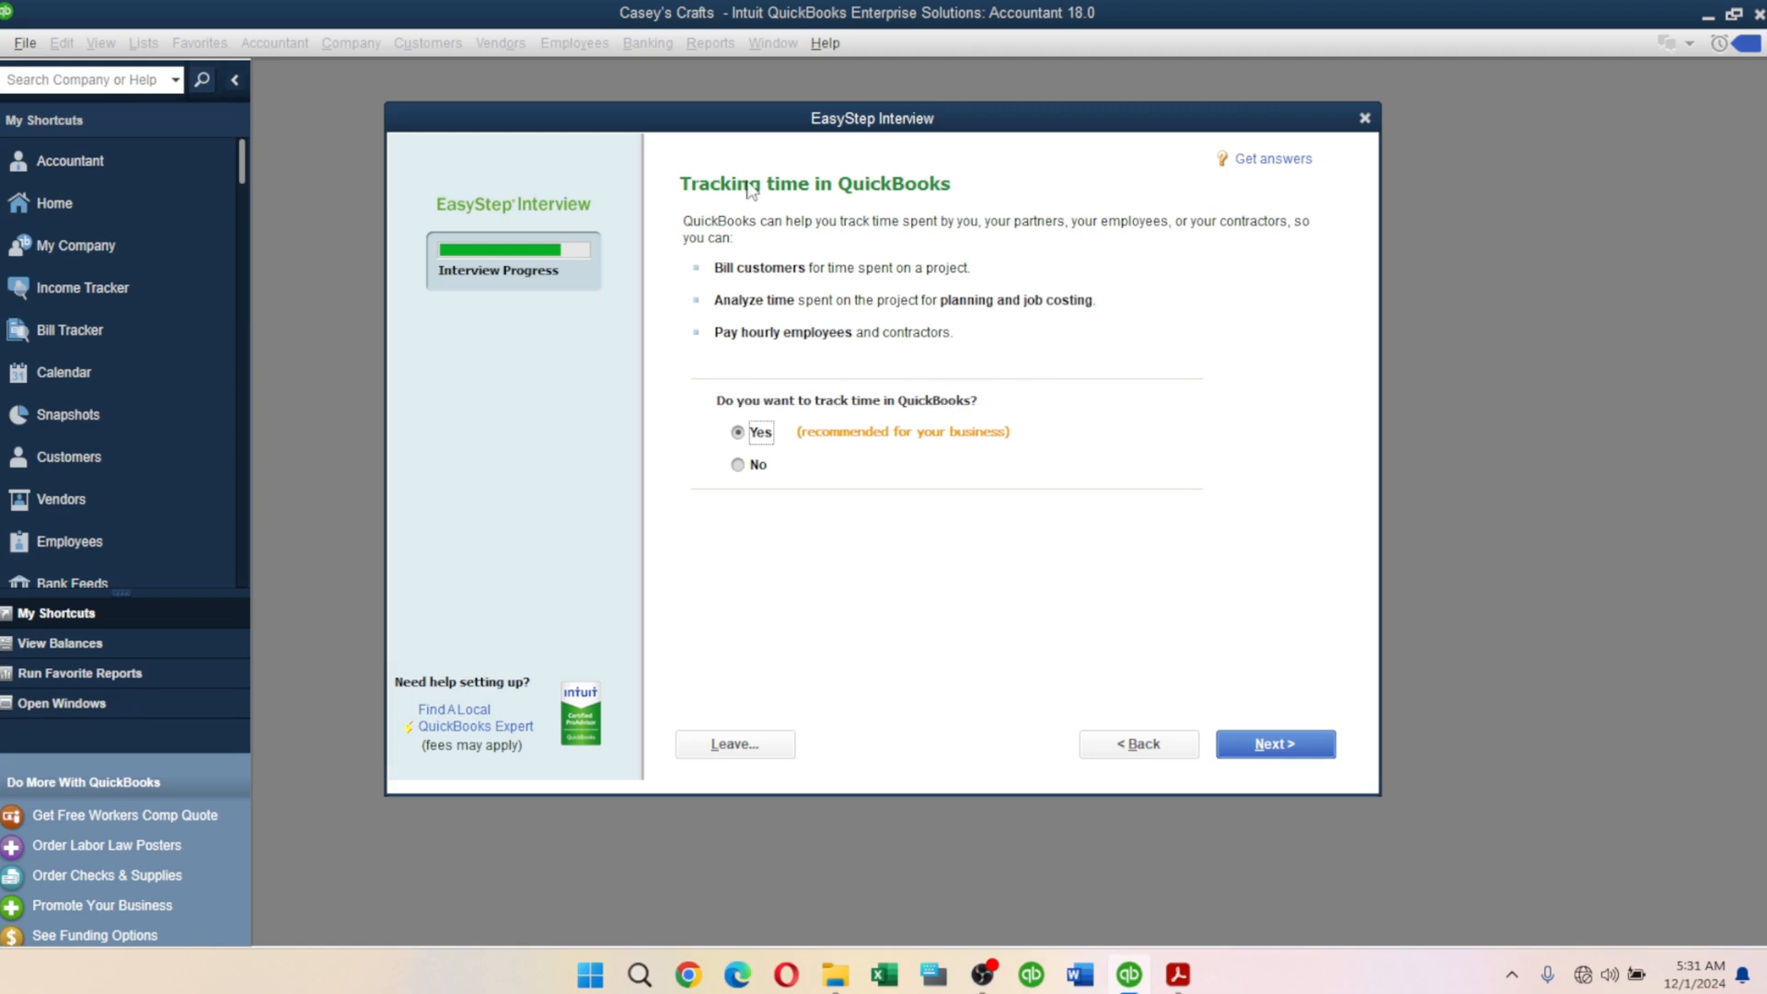
click(756, 468)
click(1301, 736)
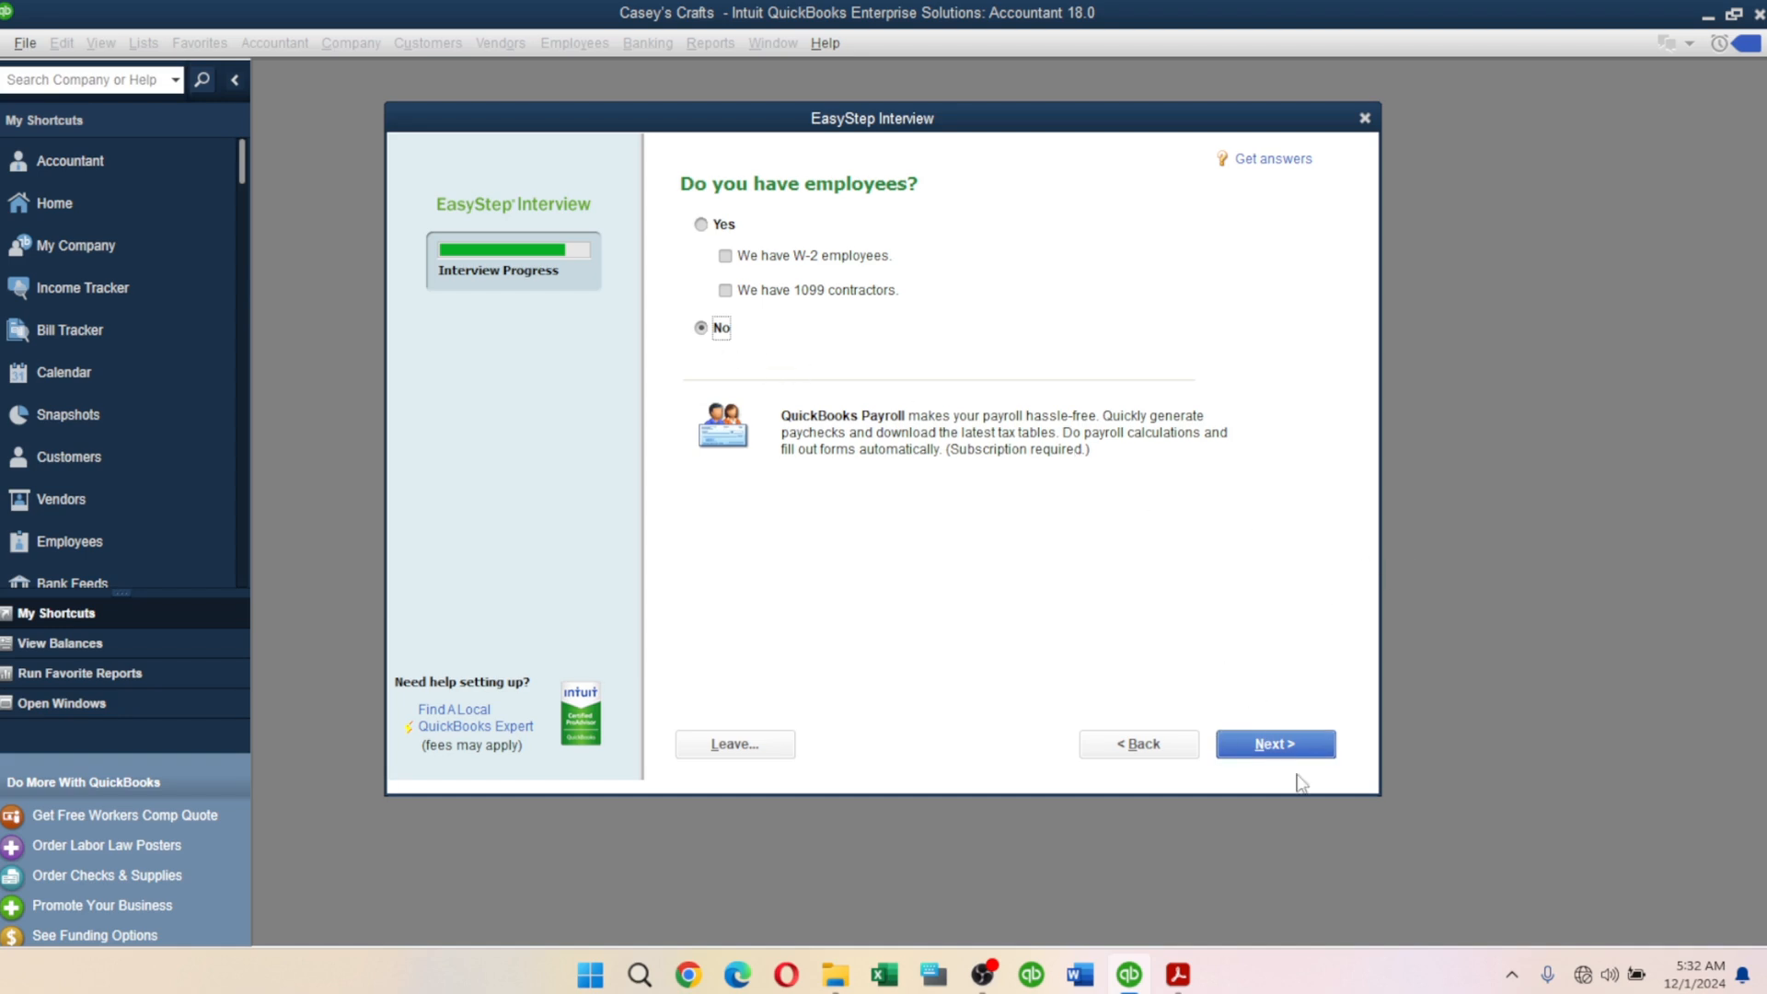
click(1248, 746)
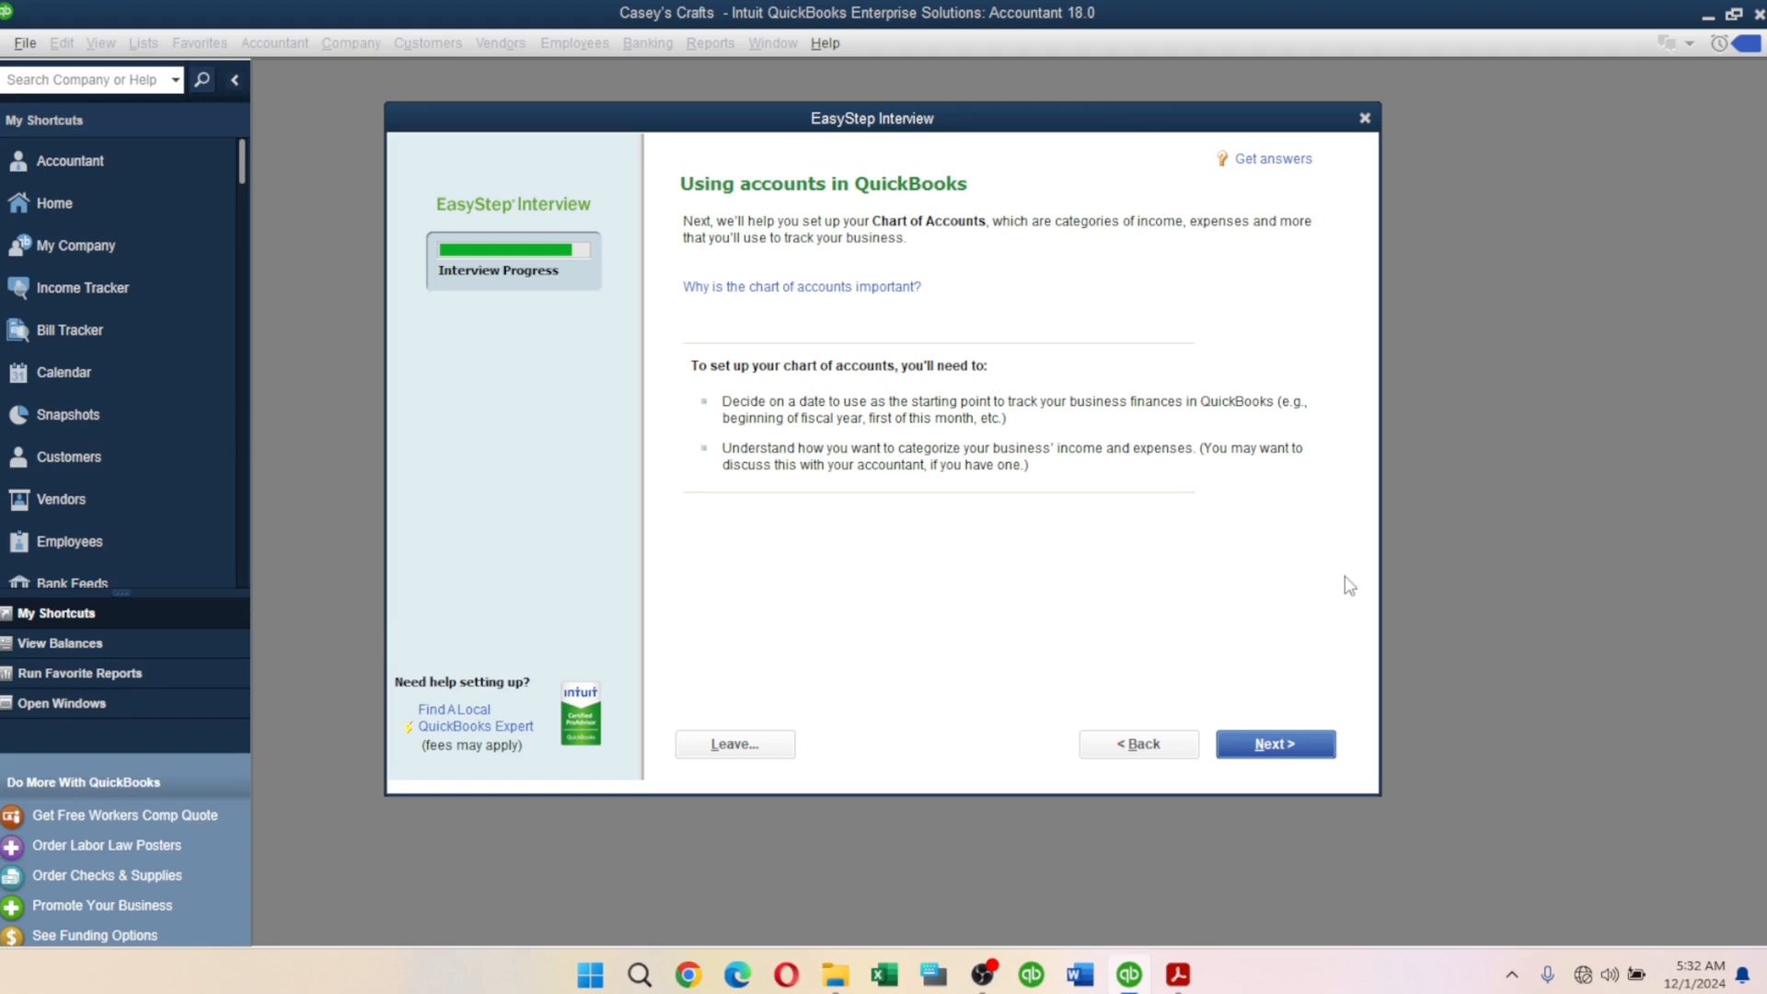
Keep the start date as the fiscal-year beginning, 01/01/2024.
click(1275, 745)
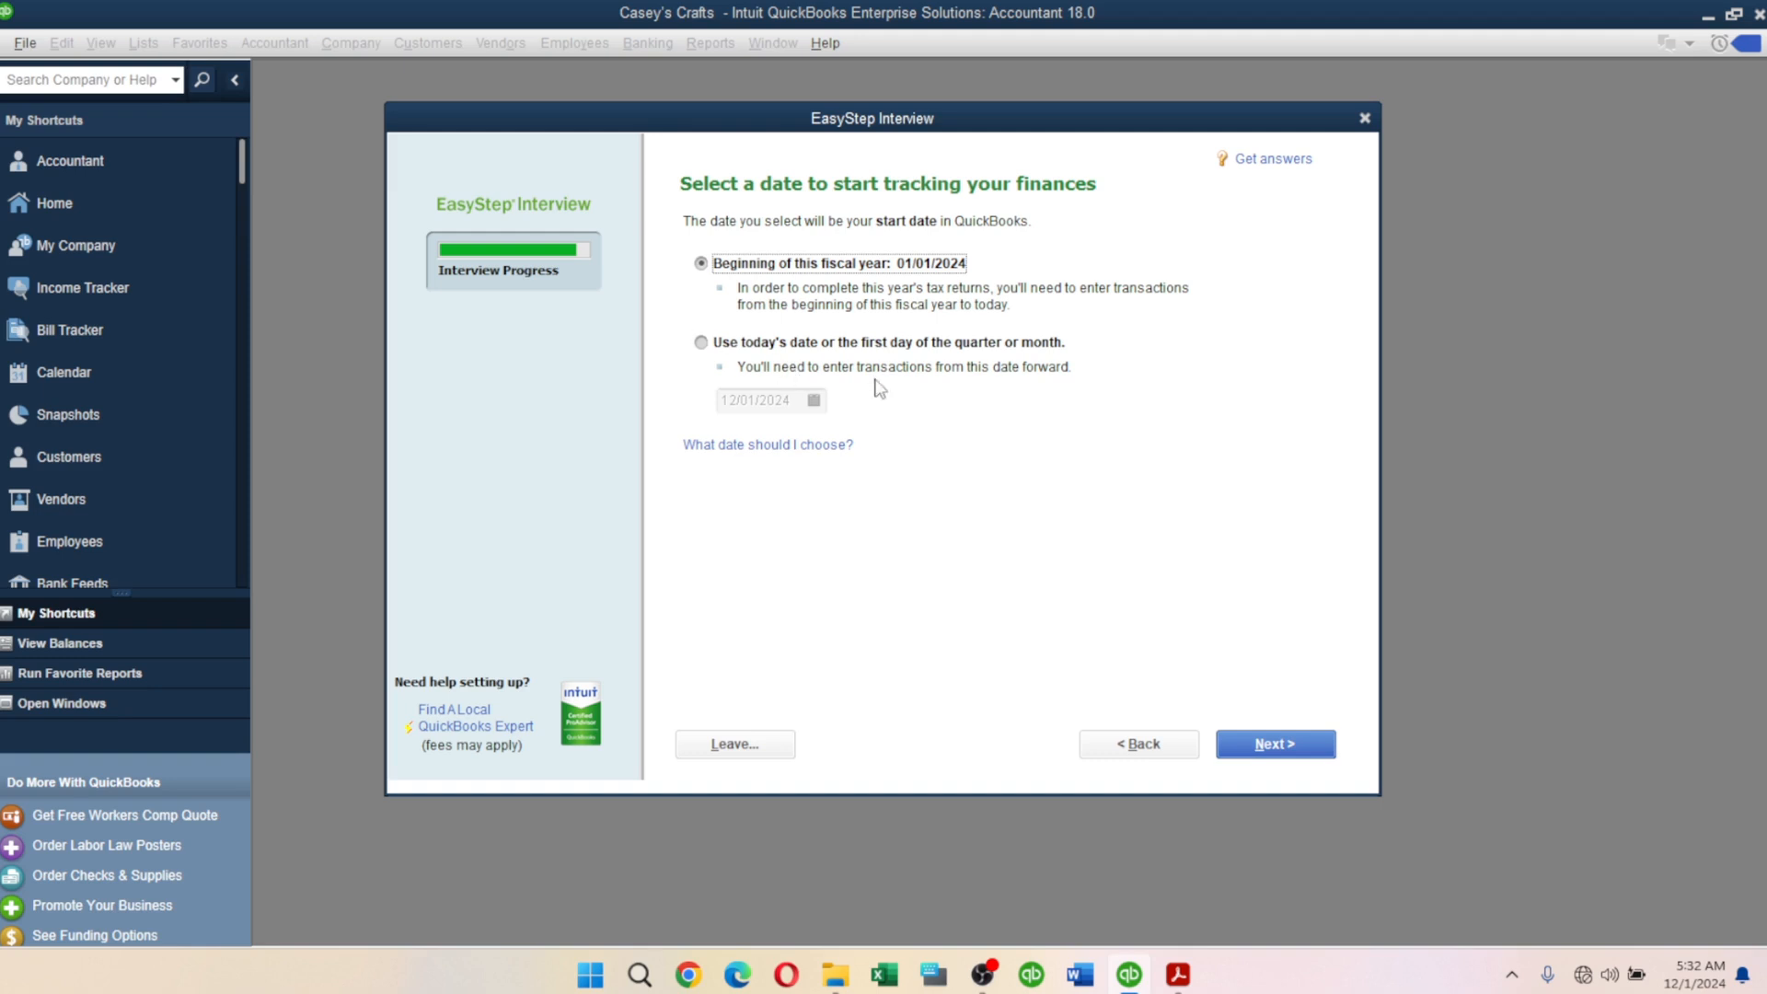
click(709, 344)
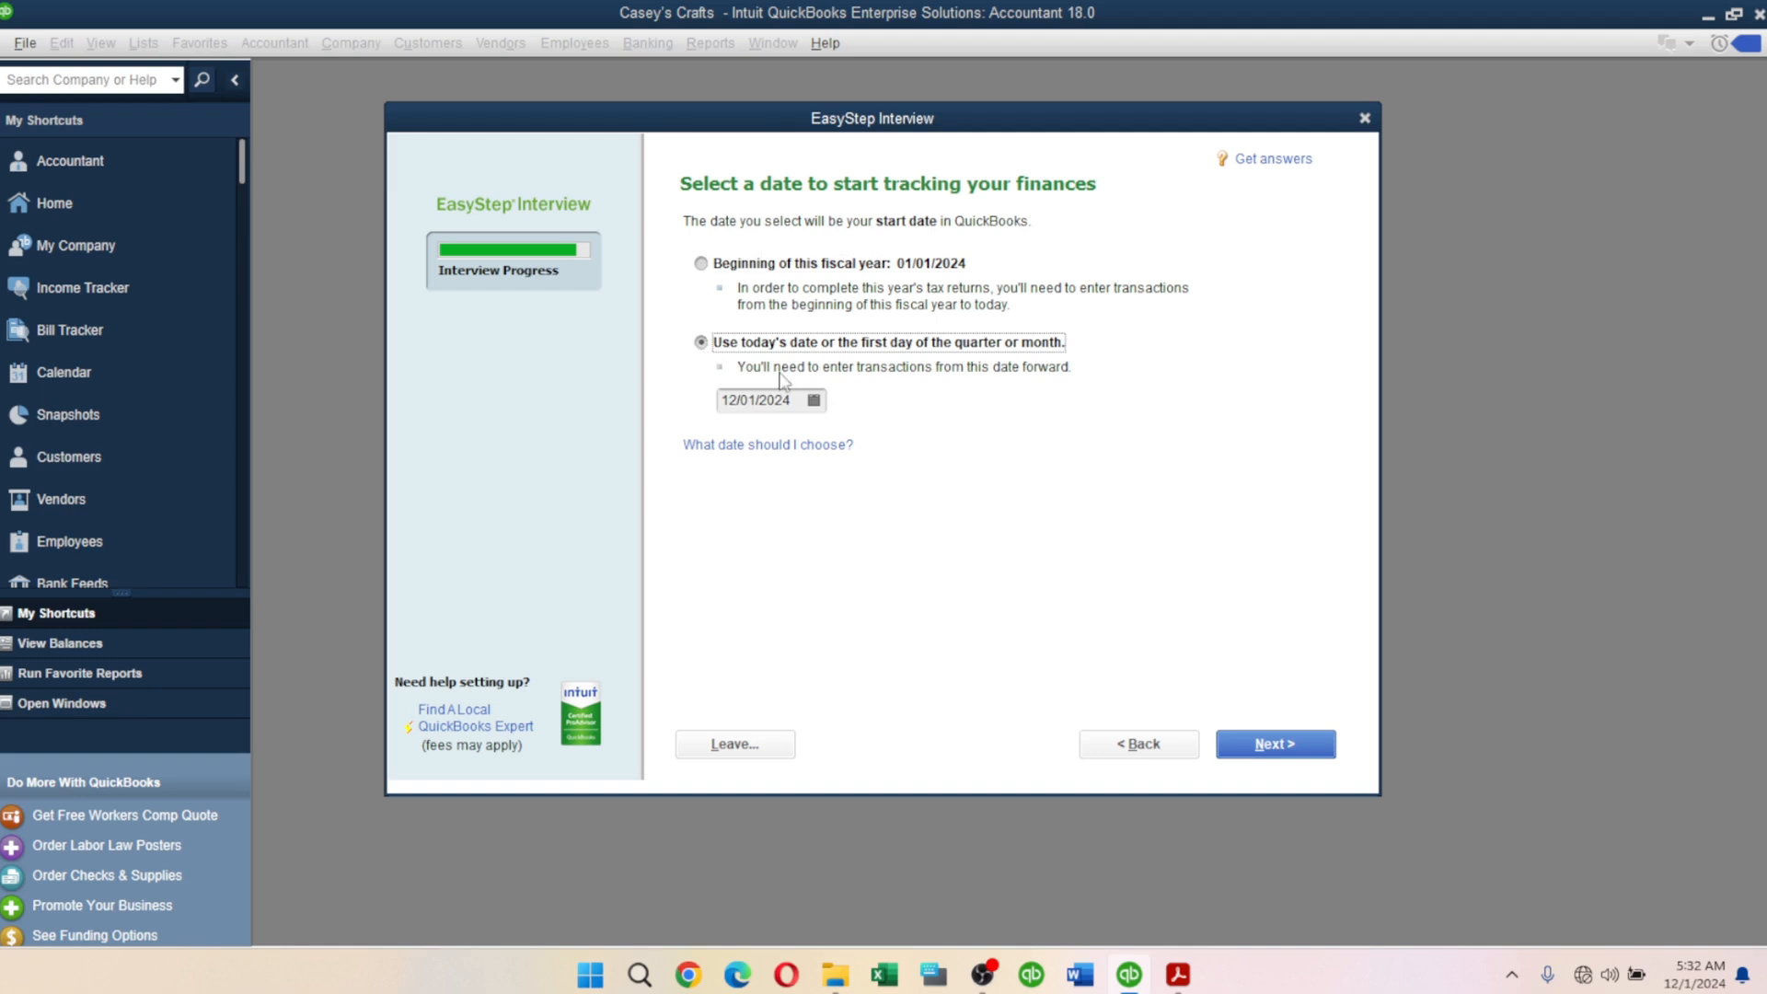
click(813, 402)
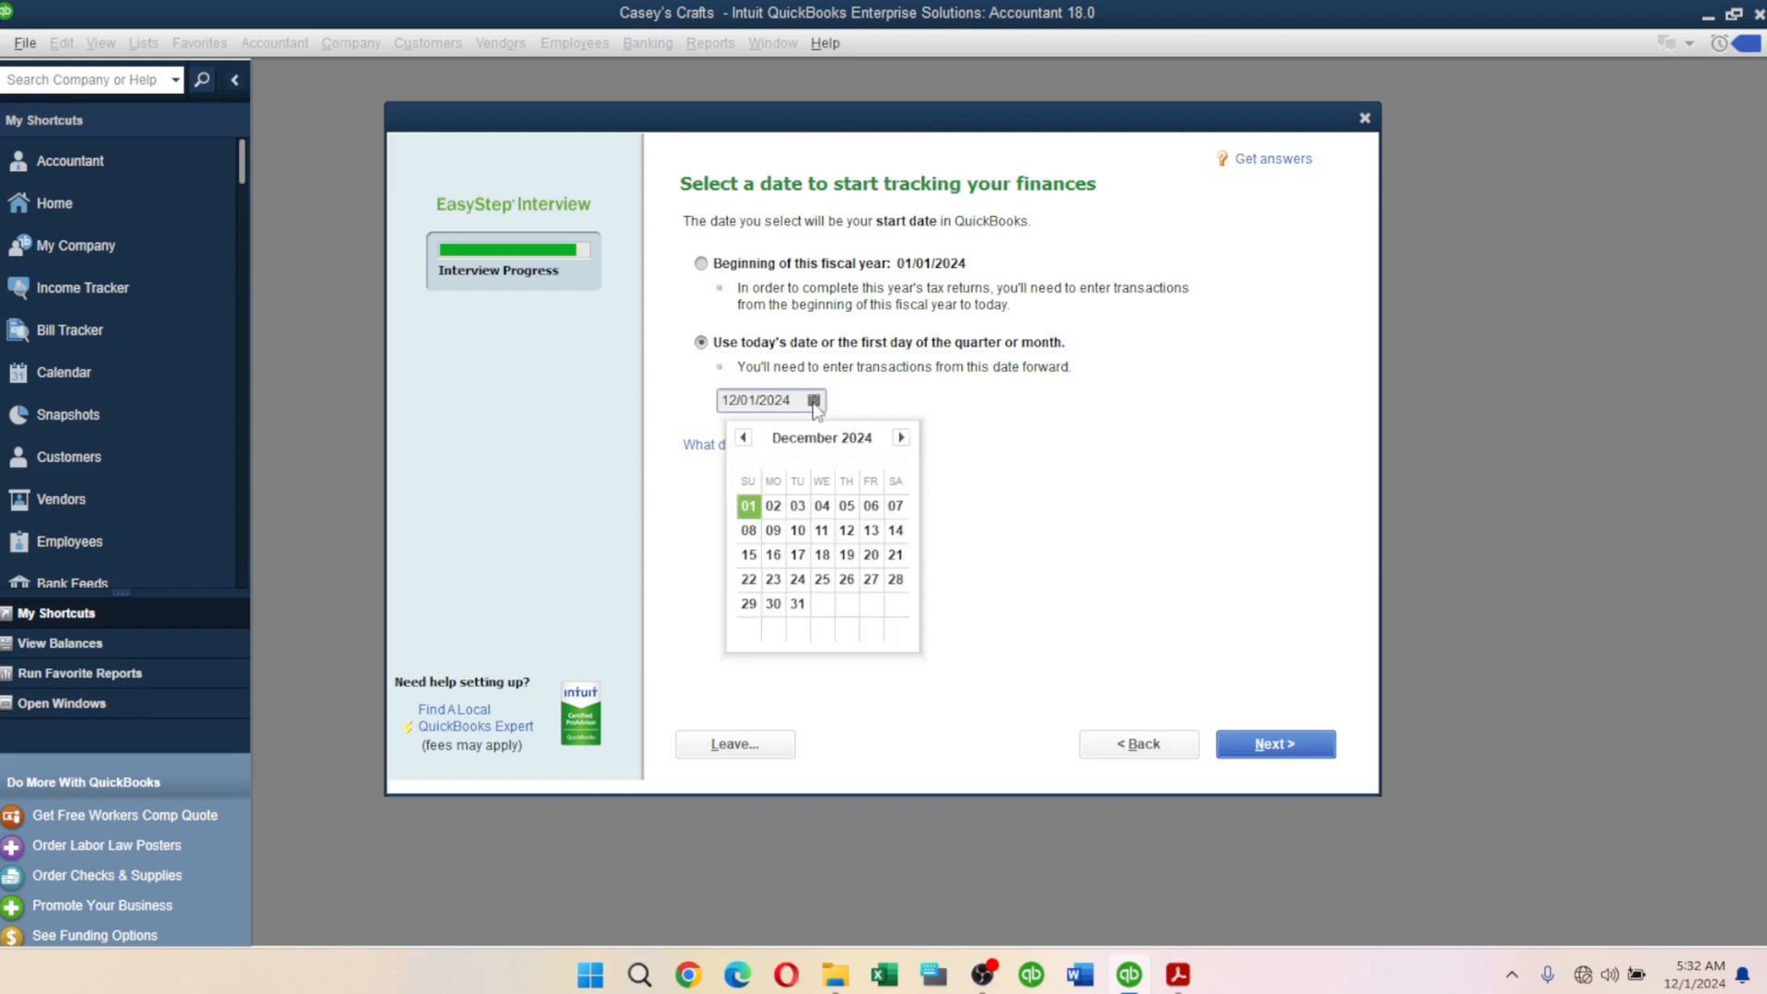
click(815, 404)
click(814, 404)
click(702, 265)
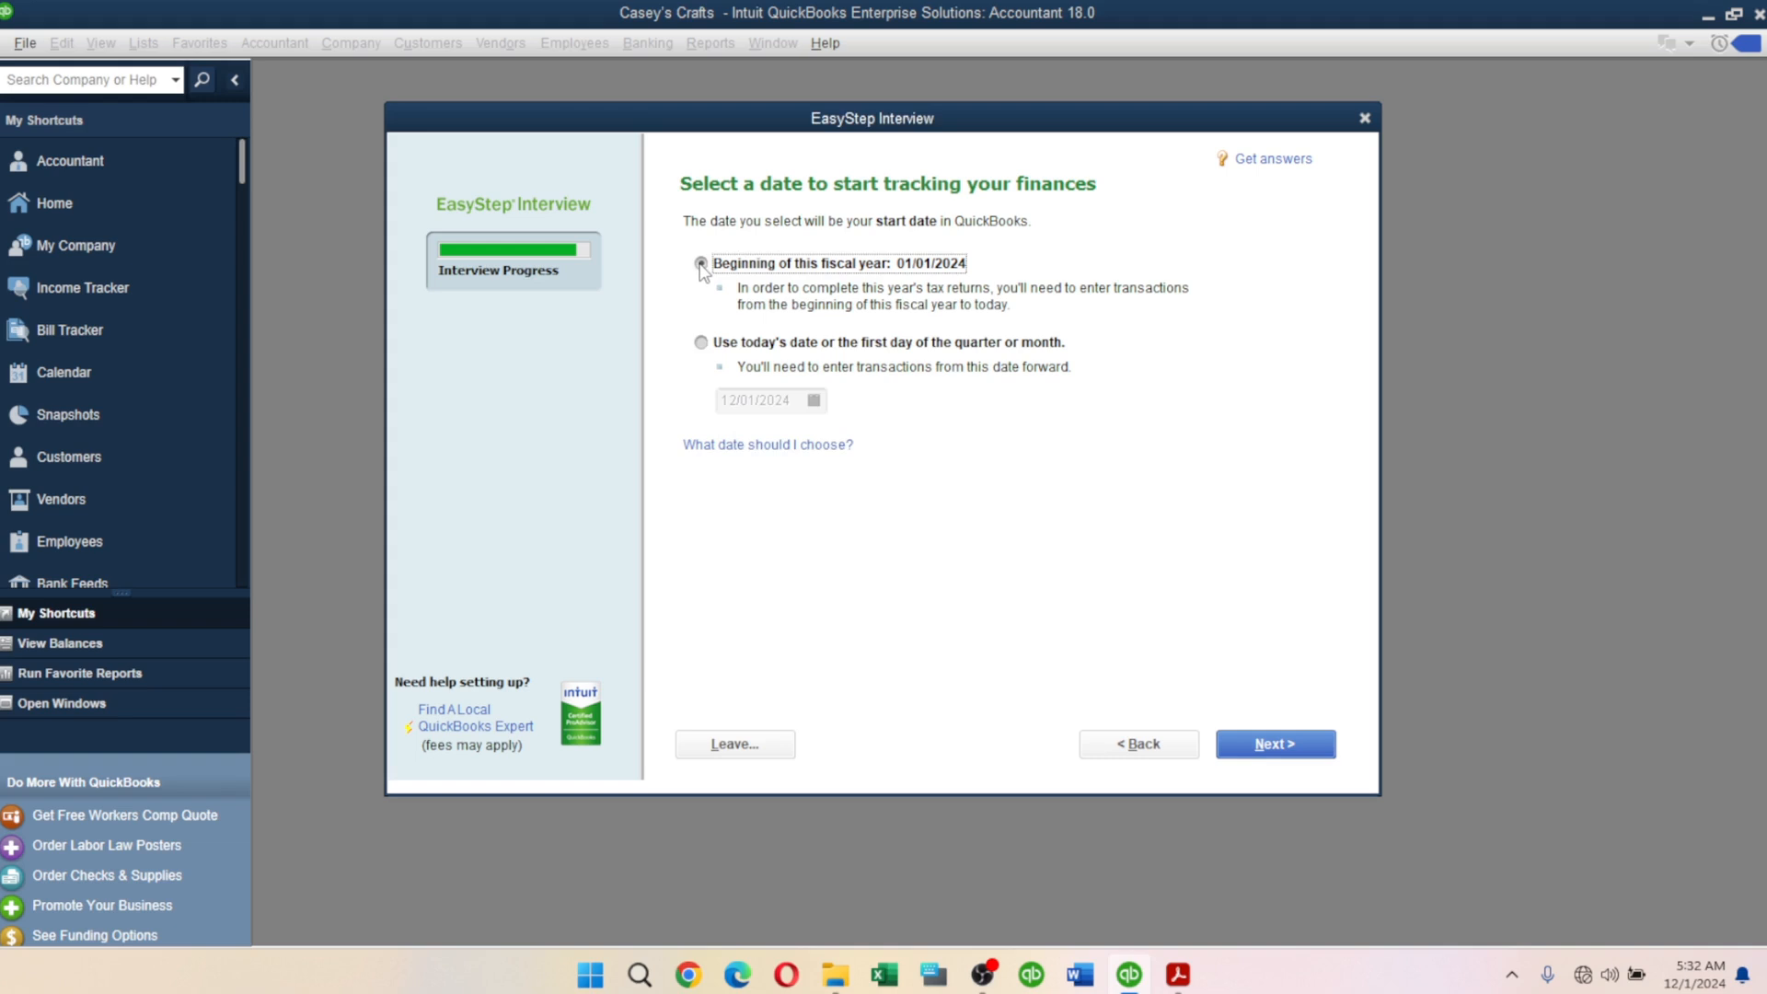
click(1292, 752)
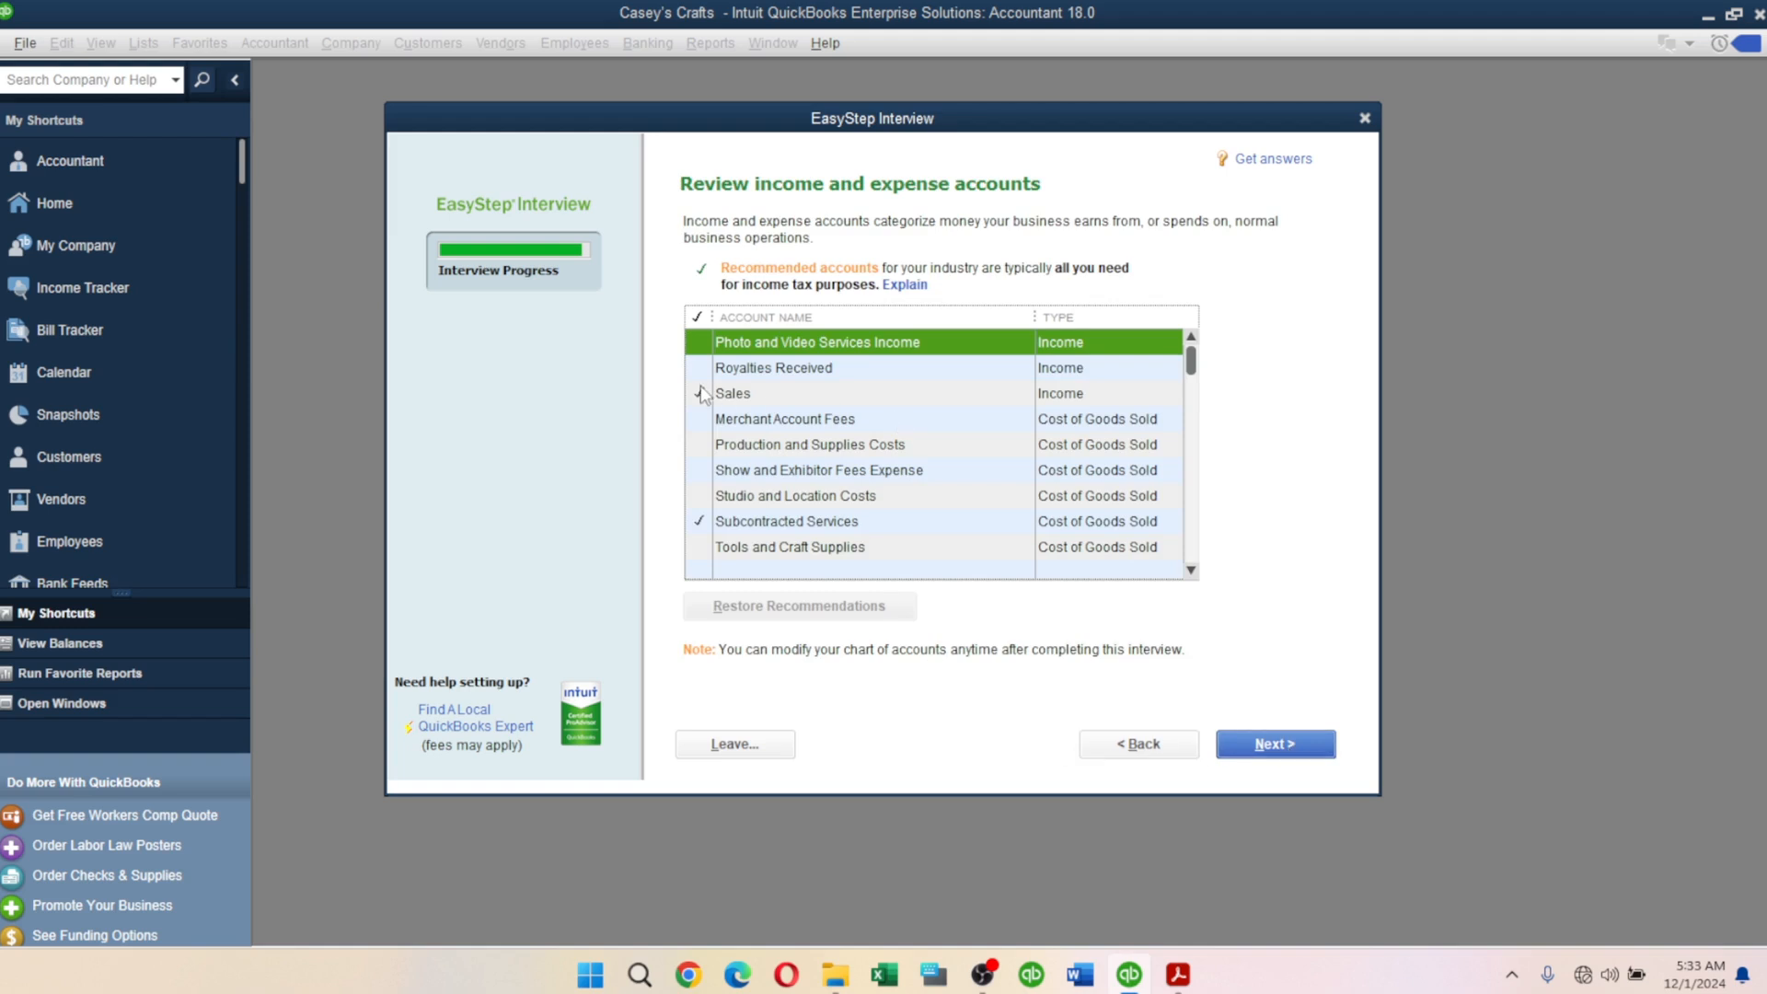
Uncheck Subcontracted Services, Advertising and Promotion, Automobile Expense and Bank Service Charges.
click(699, 525)
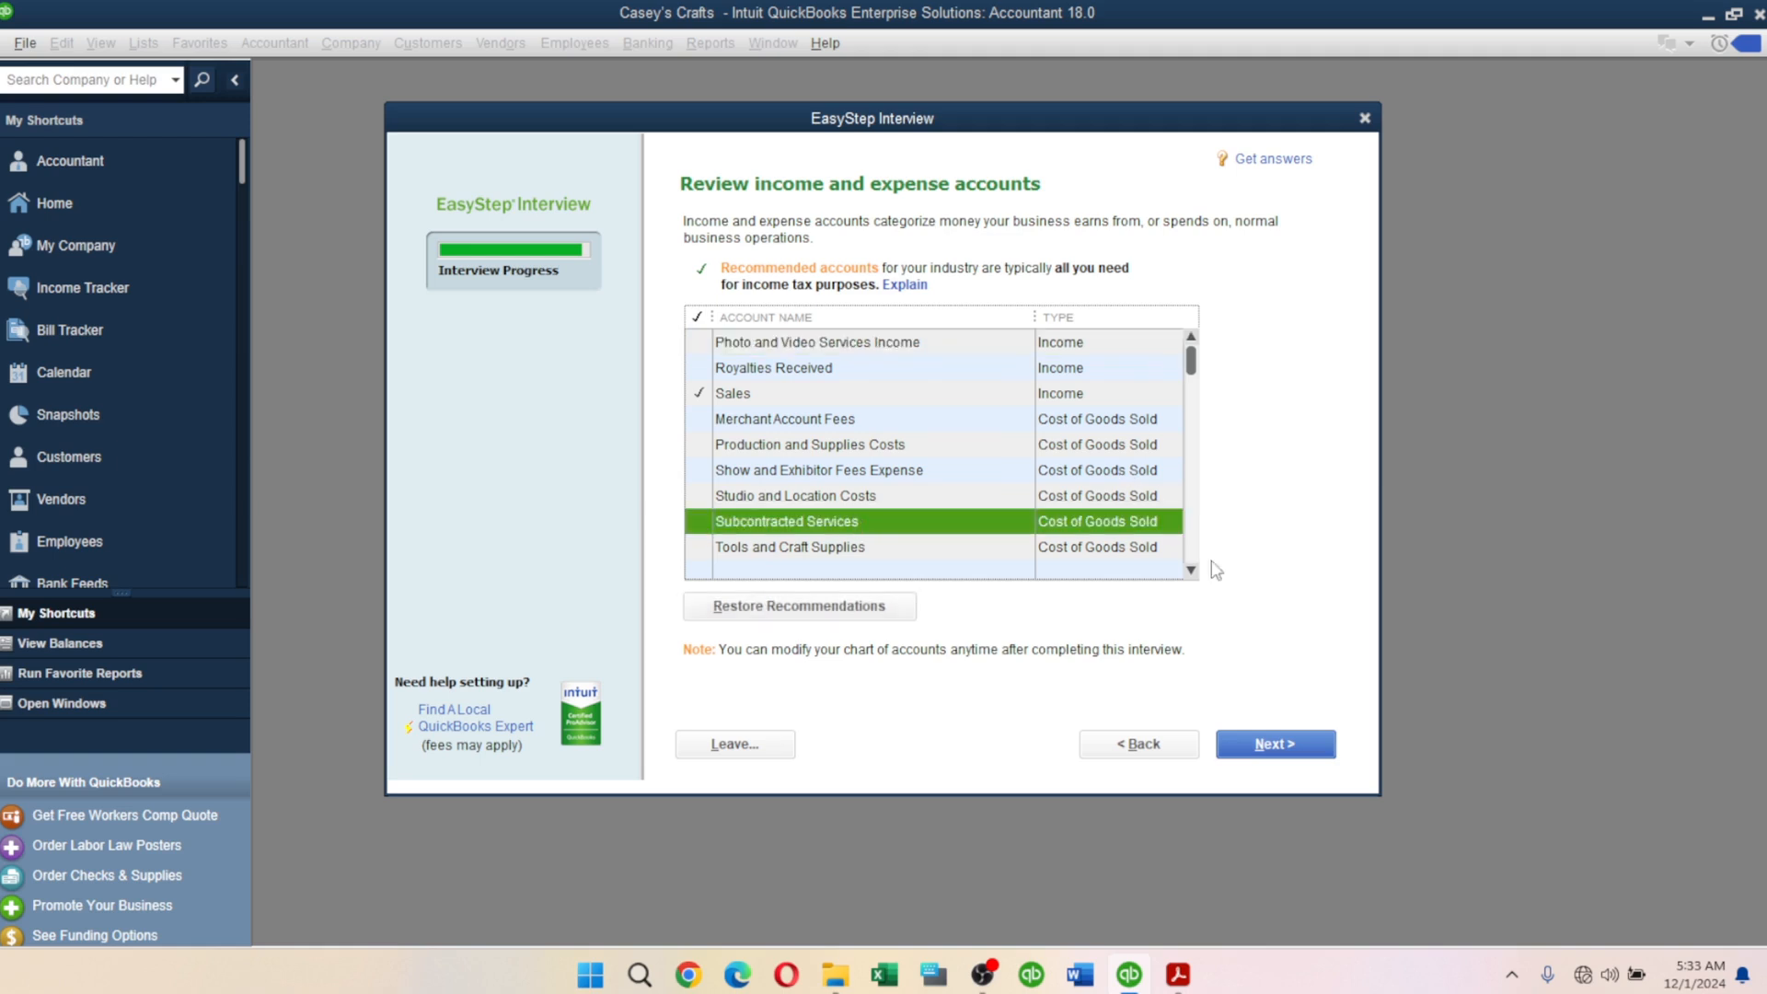
scroll(1193, 571, down, 5)
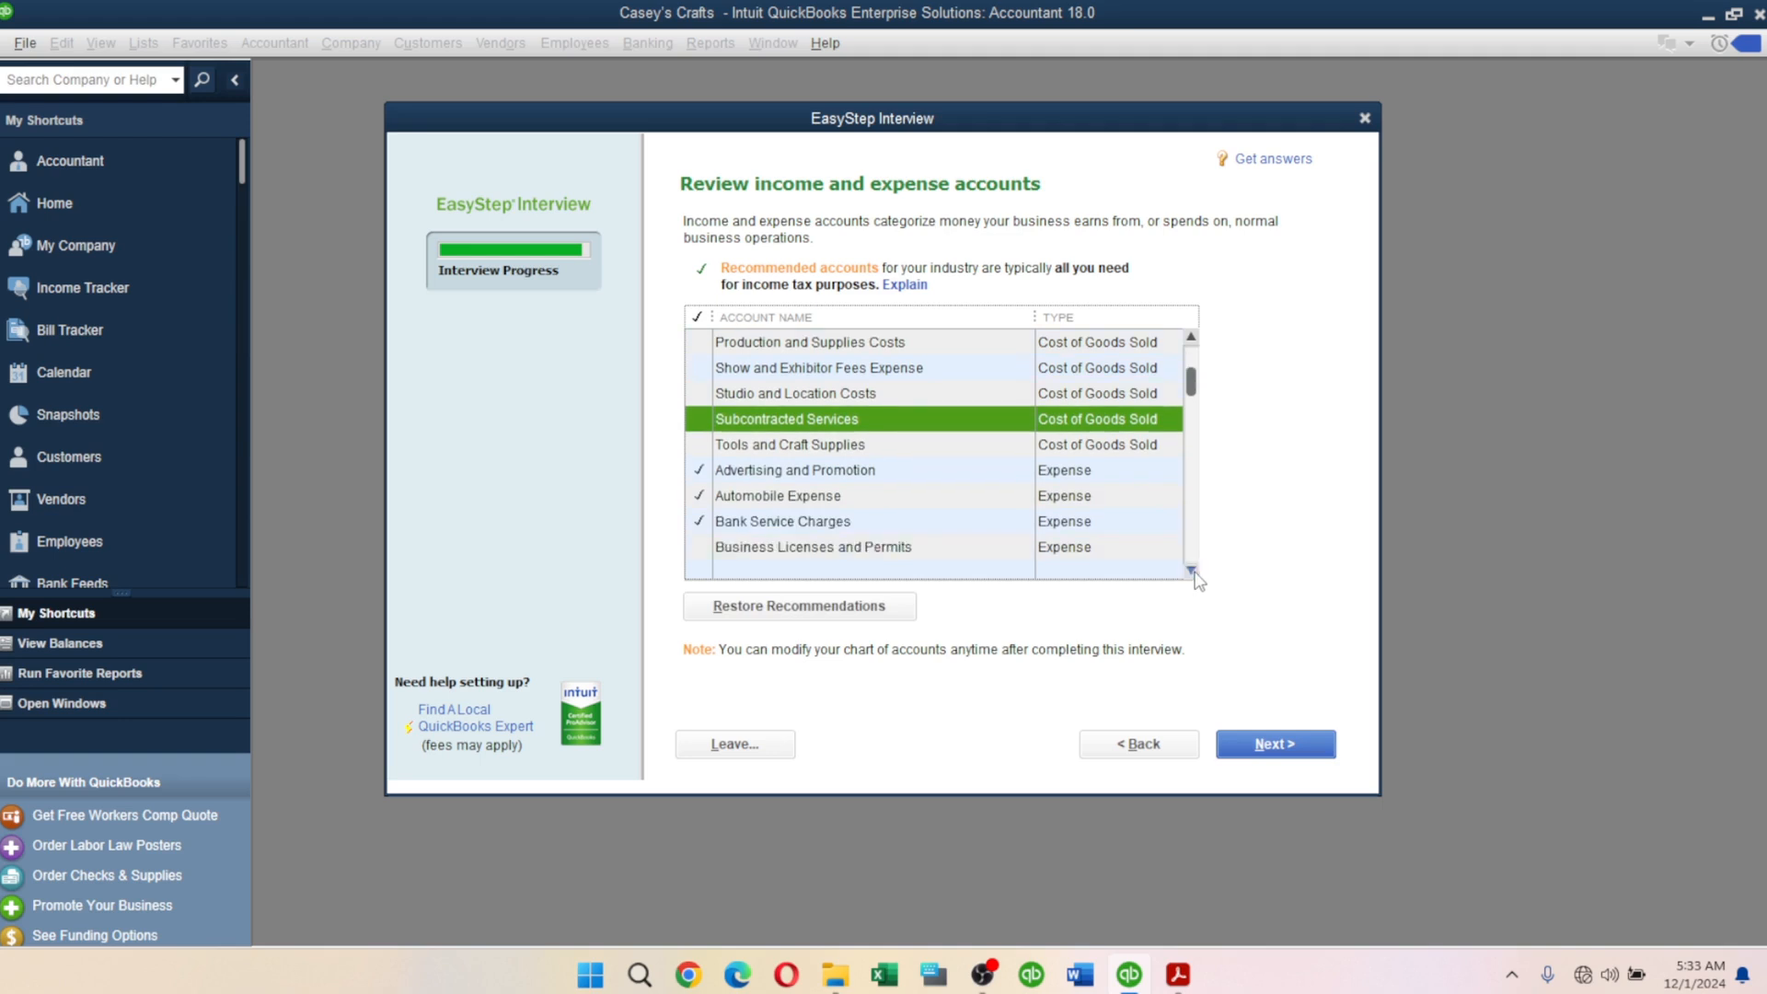
click(699, 444)
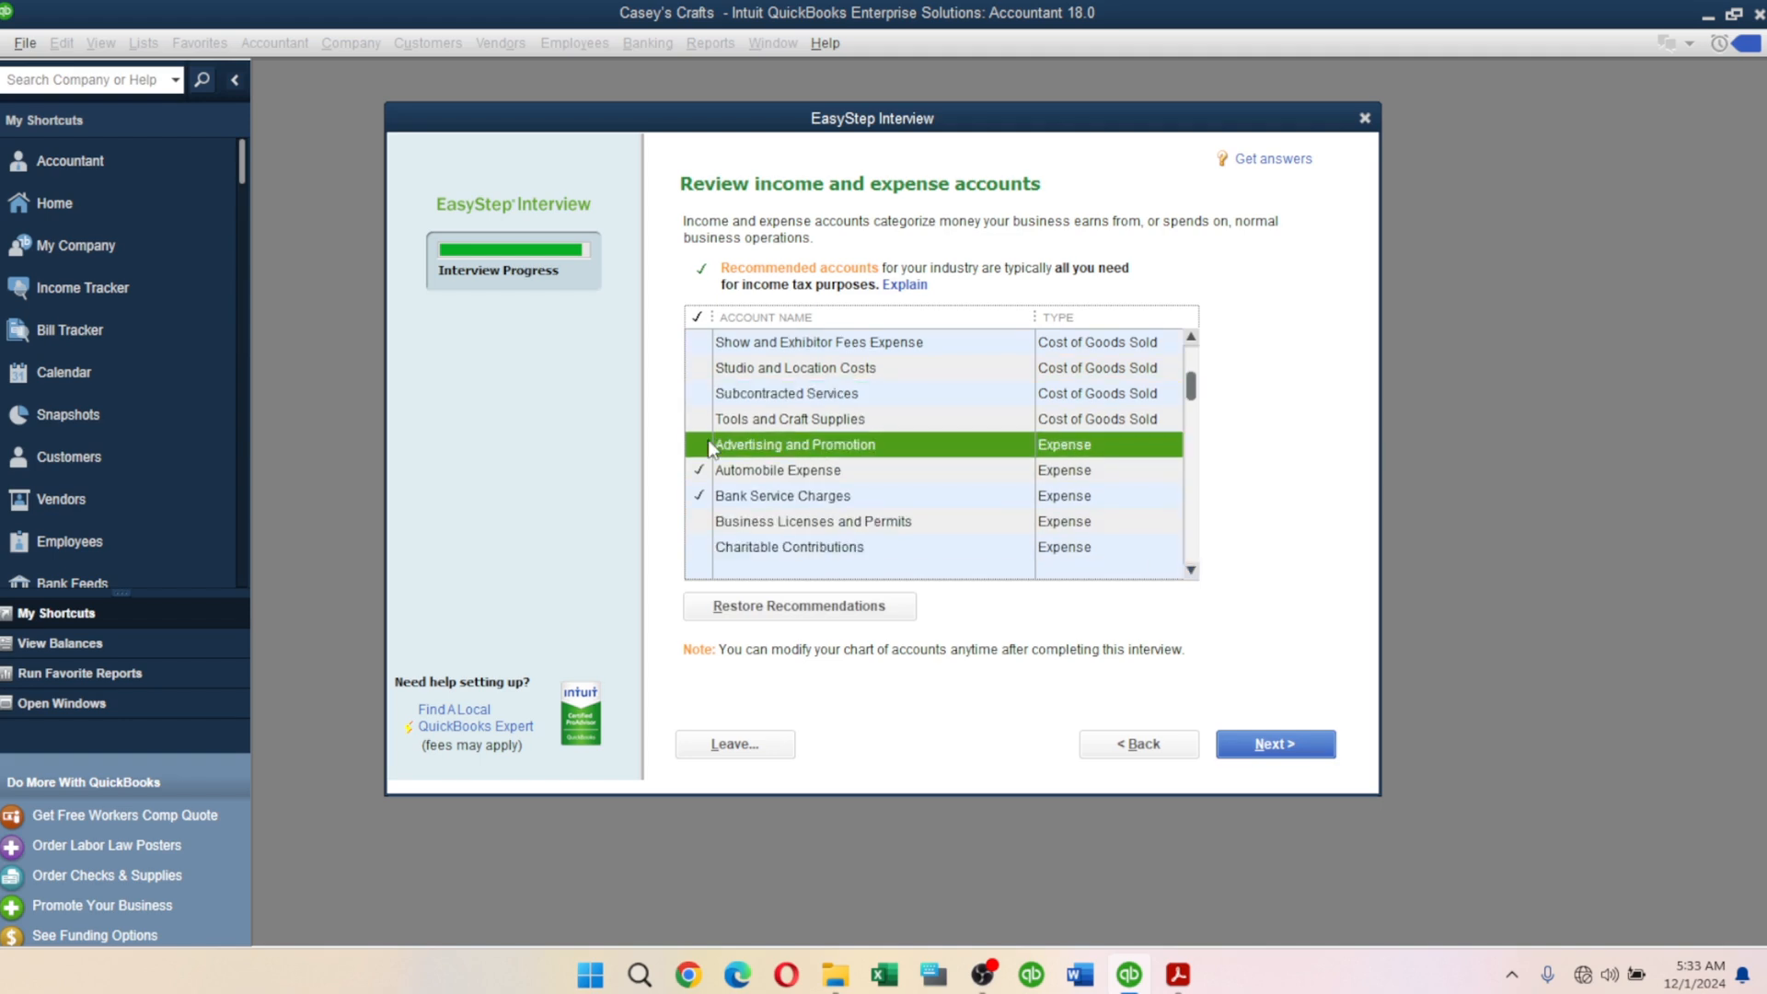
click(699, 471)
click(698, 496)
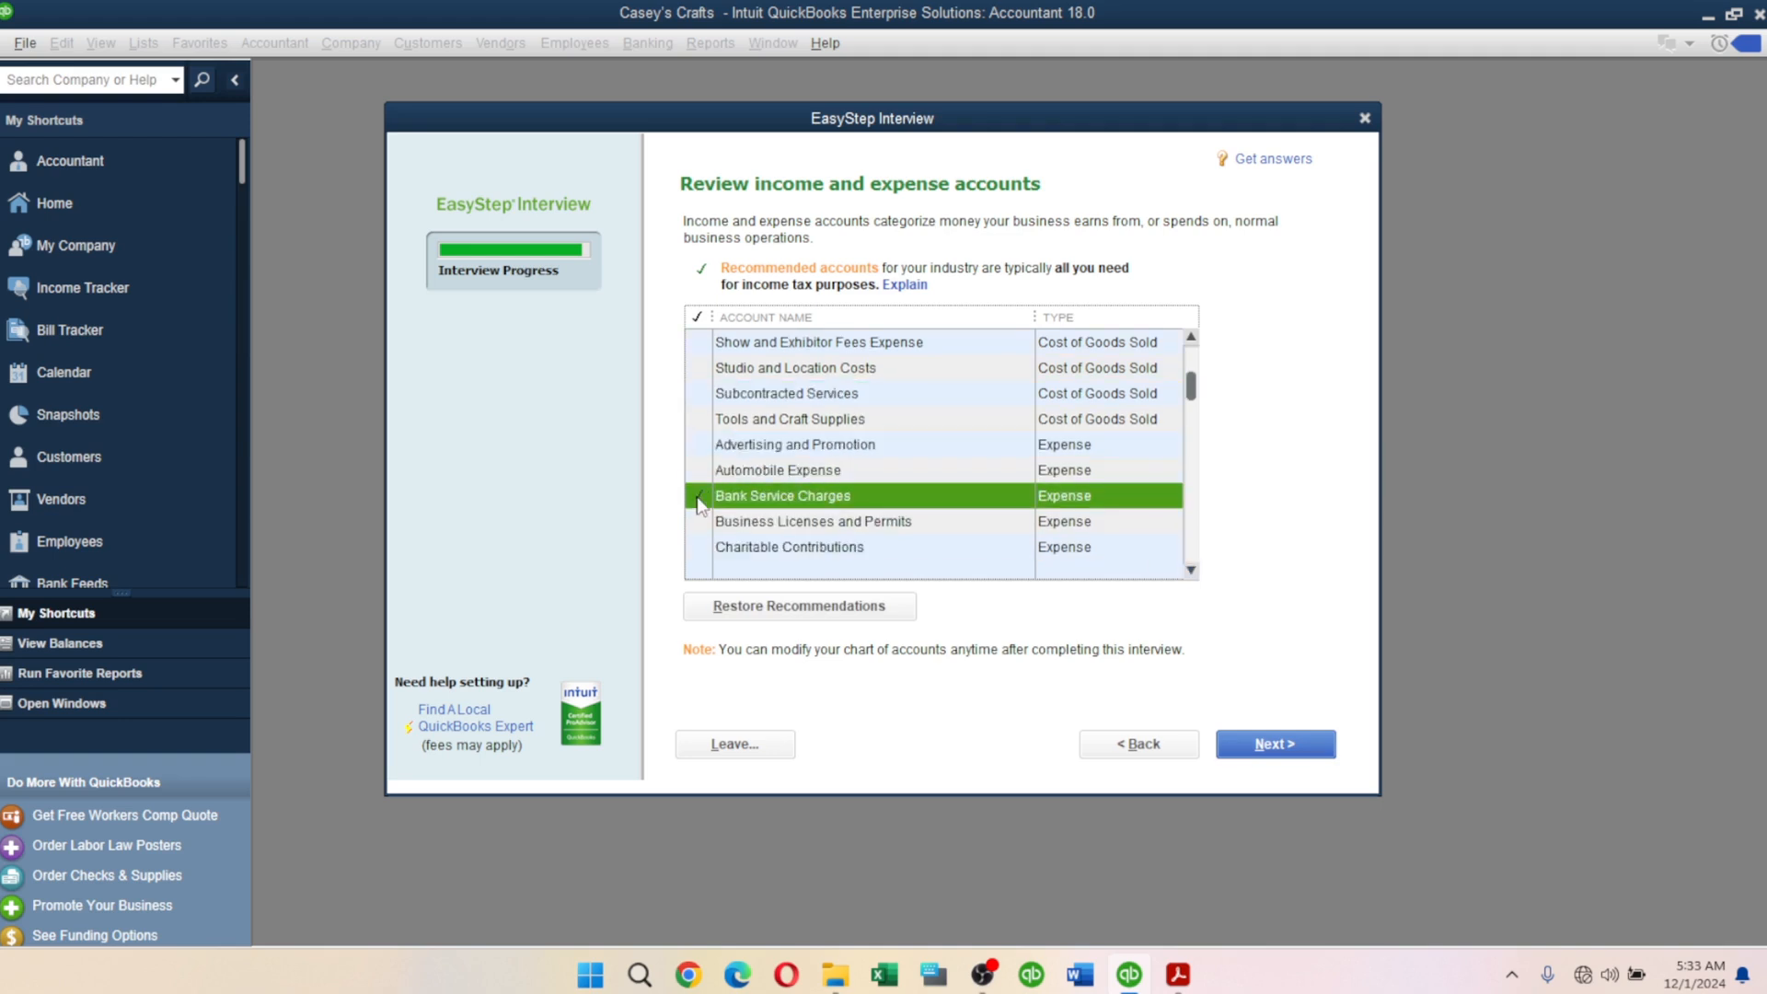
click(1190, 571)
click(1191, 571)
click(1190, 570)
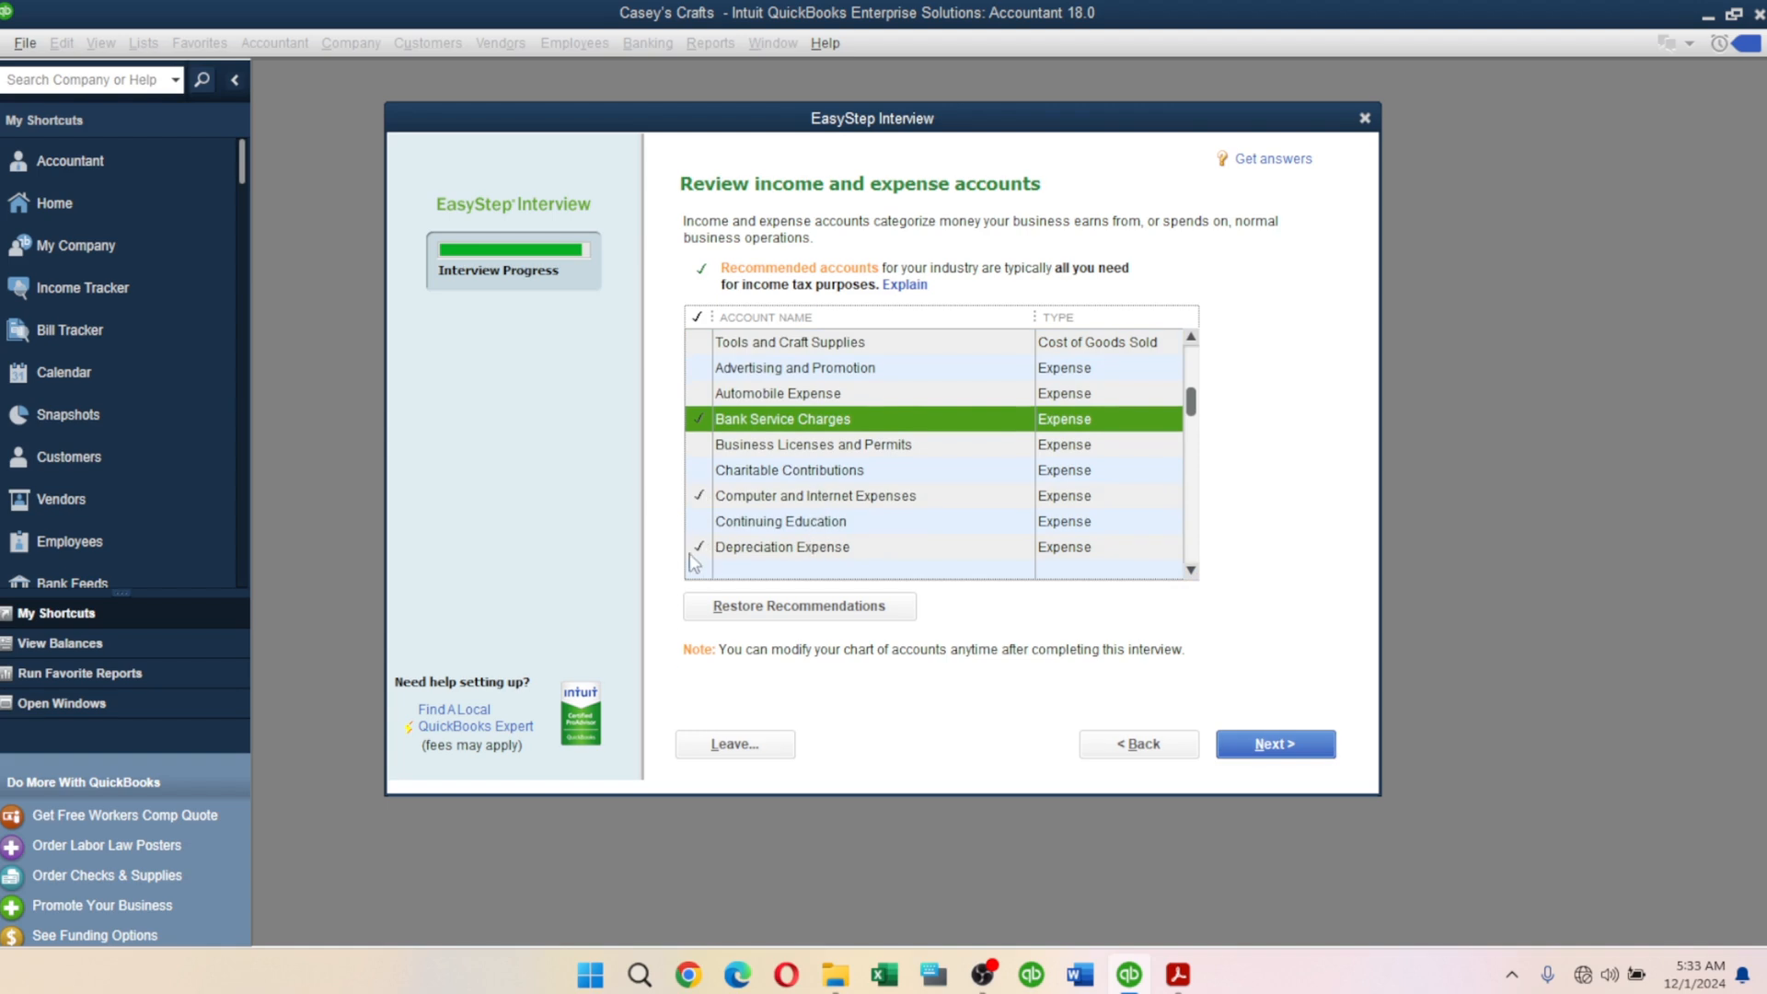
click(725, 545)
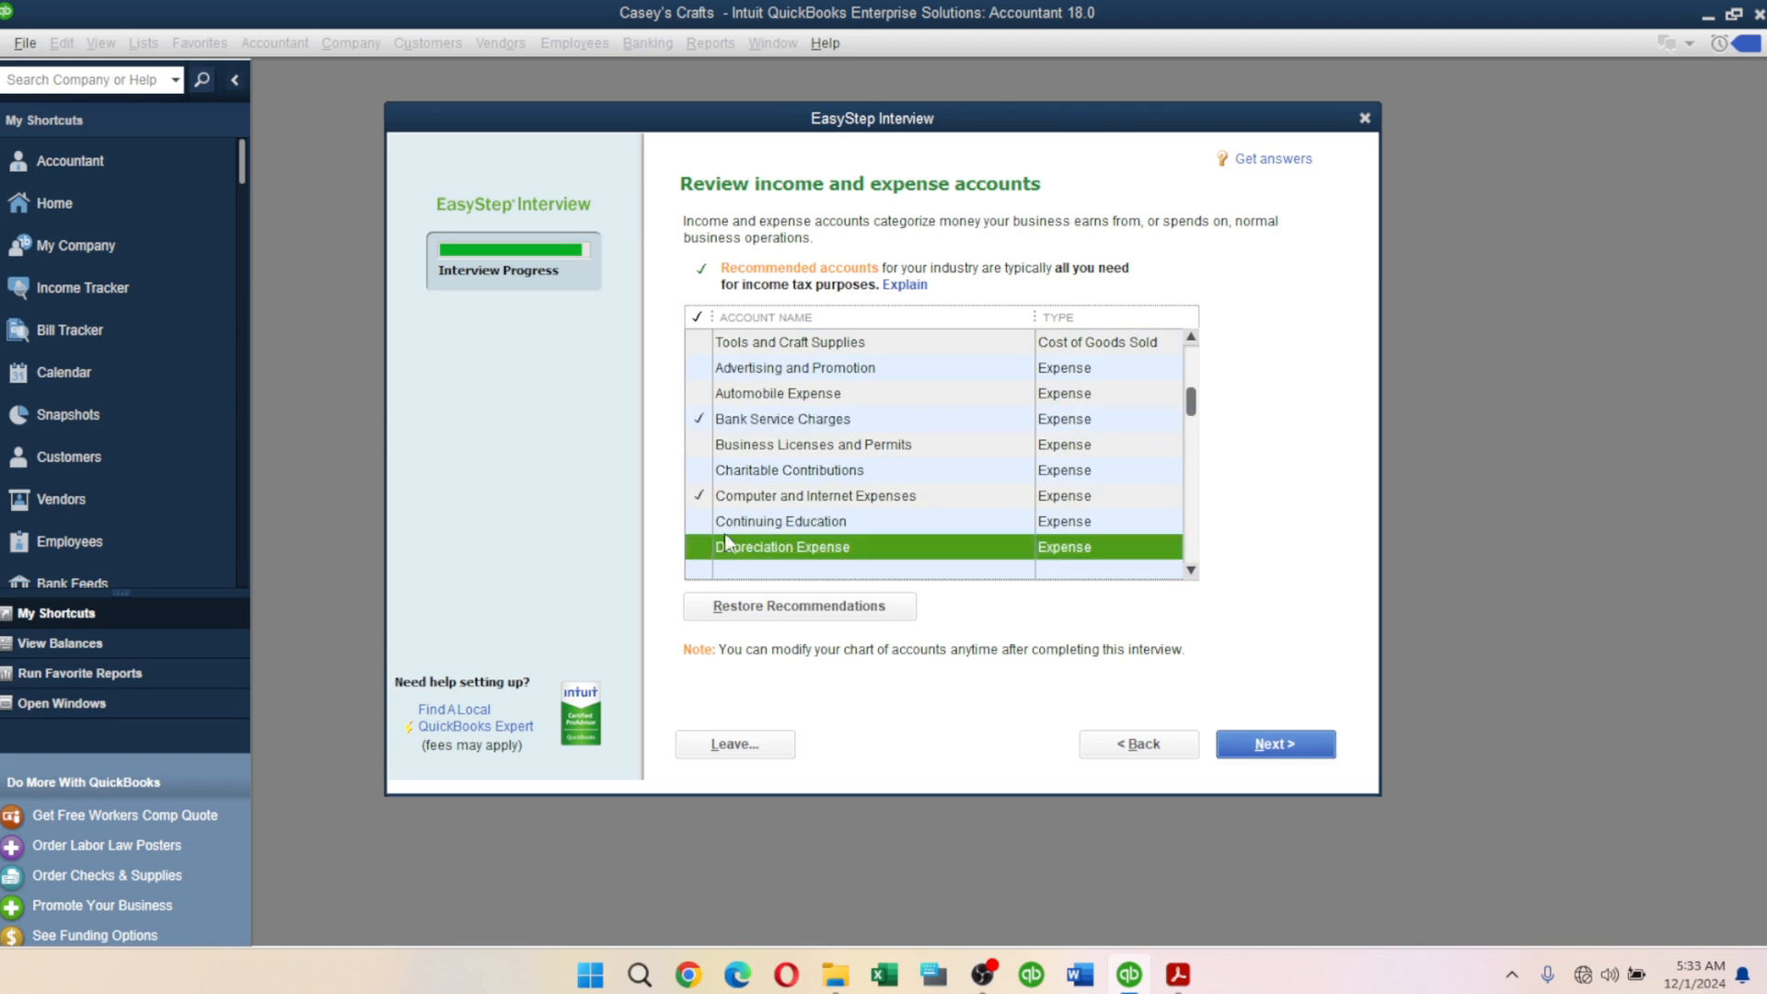
click(1191, 570)
click(1191, 571)
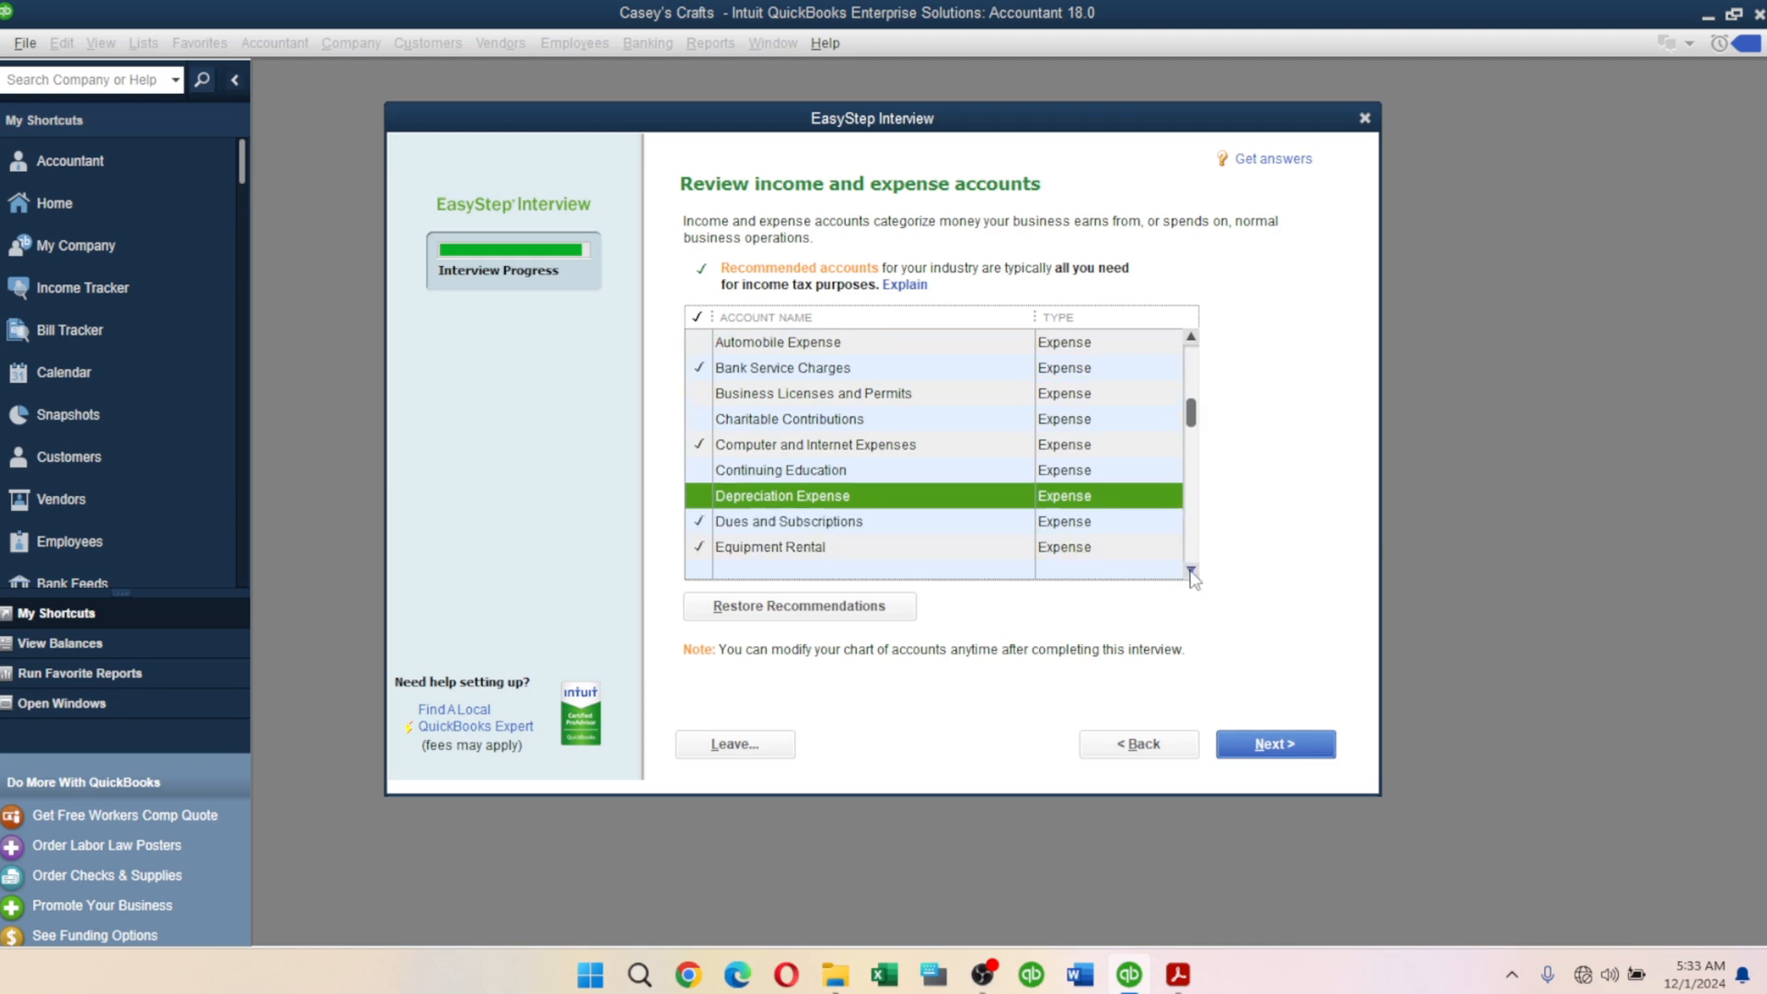
click(1190, 571)
Uncheck Dues and Subscriptions, Equipment Rental, Insurance Expense, Interest Expense and Meals and Entertainment.
click(697, 502)
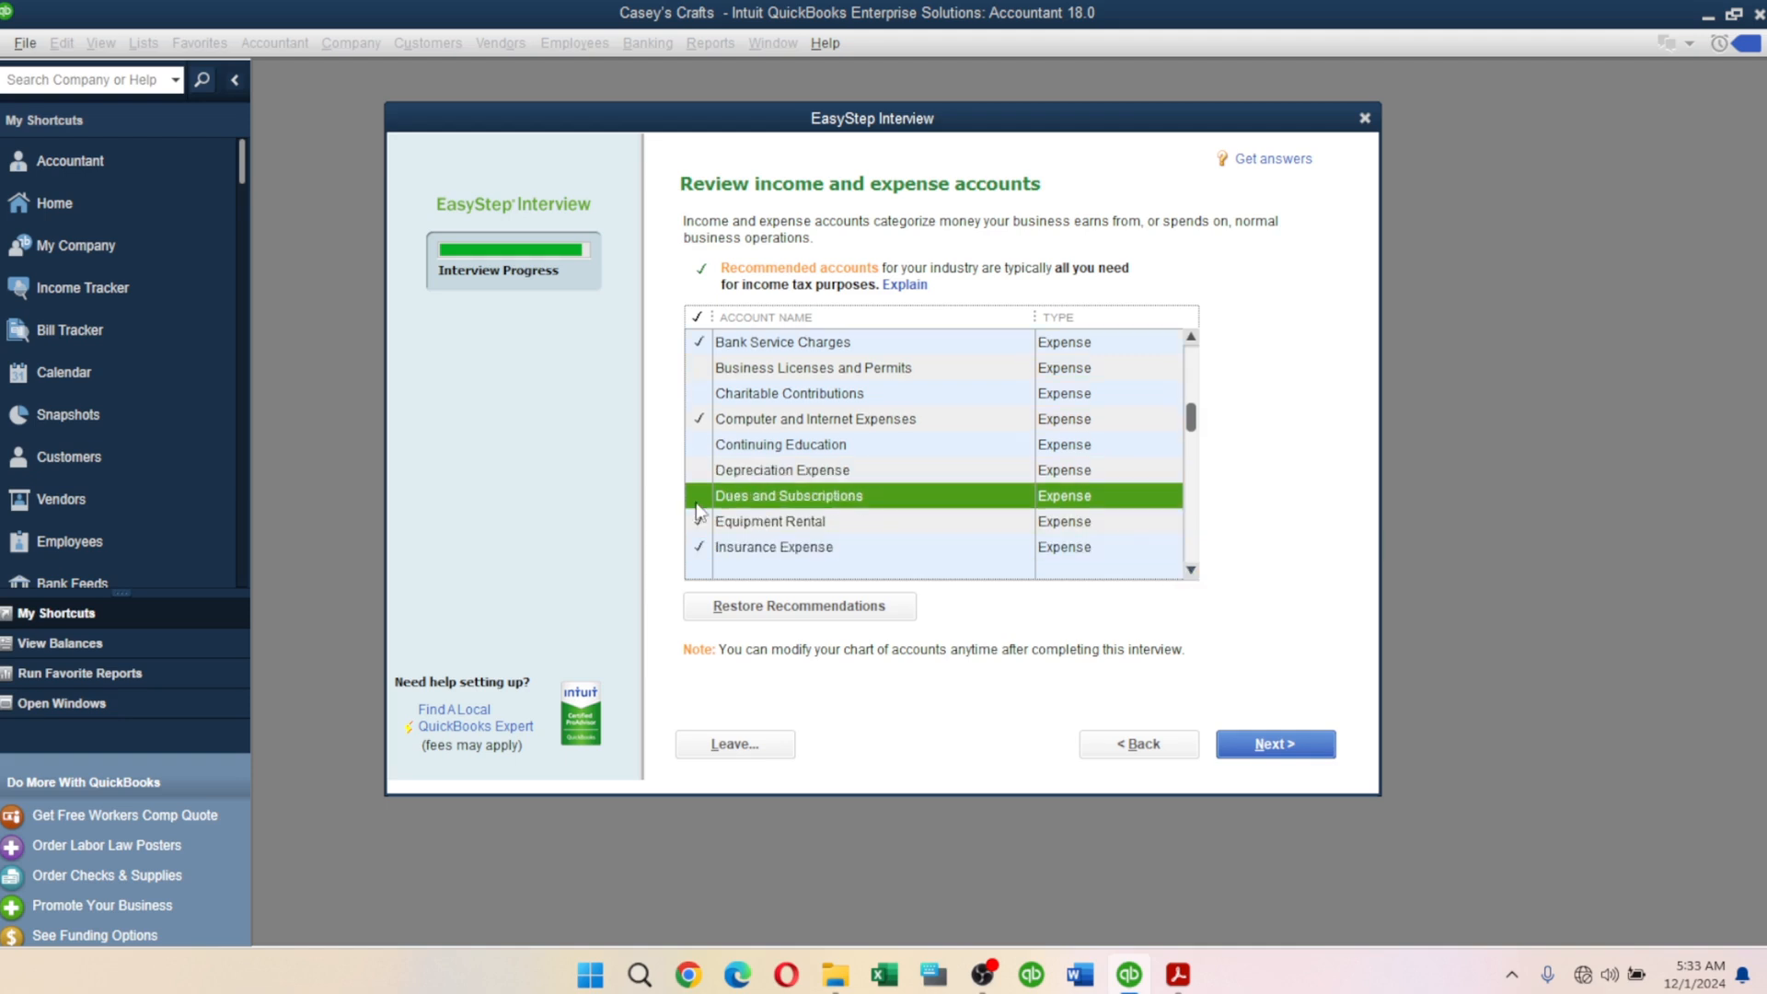
click(701, 520)
click(701, 521)
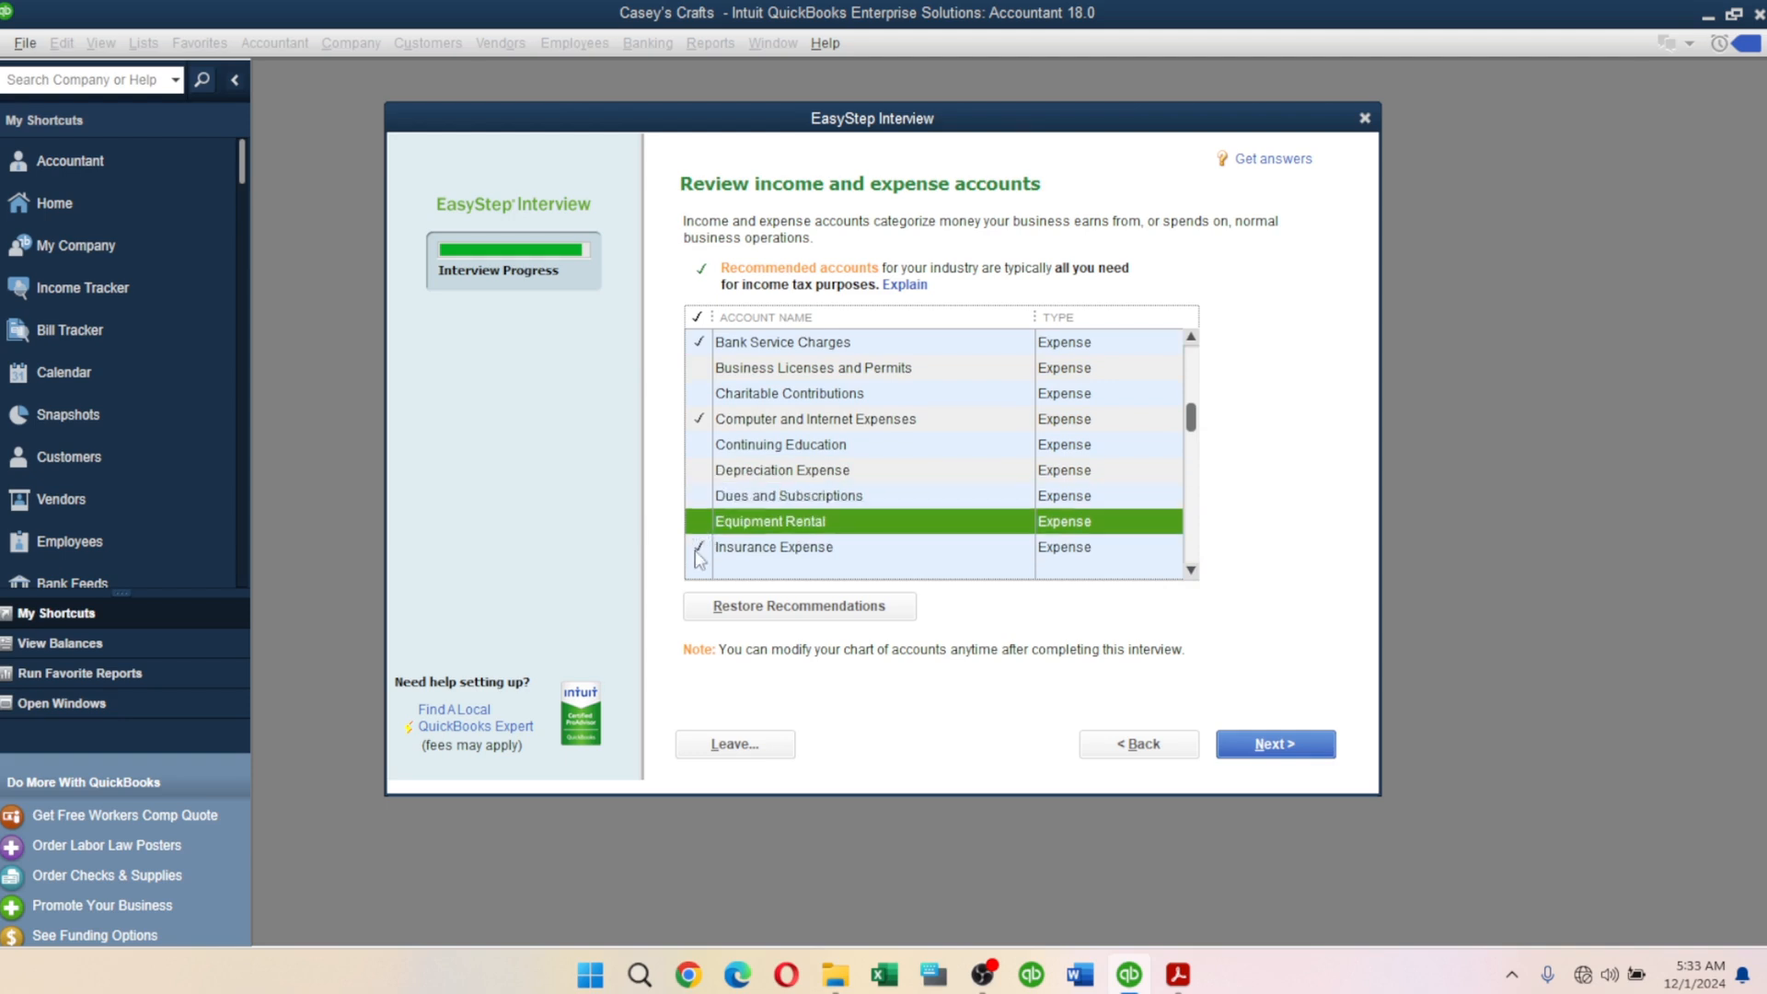
click(700, 546)
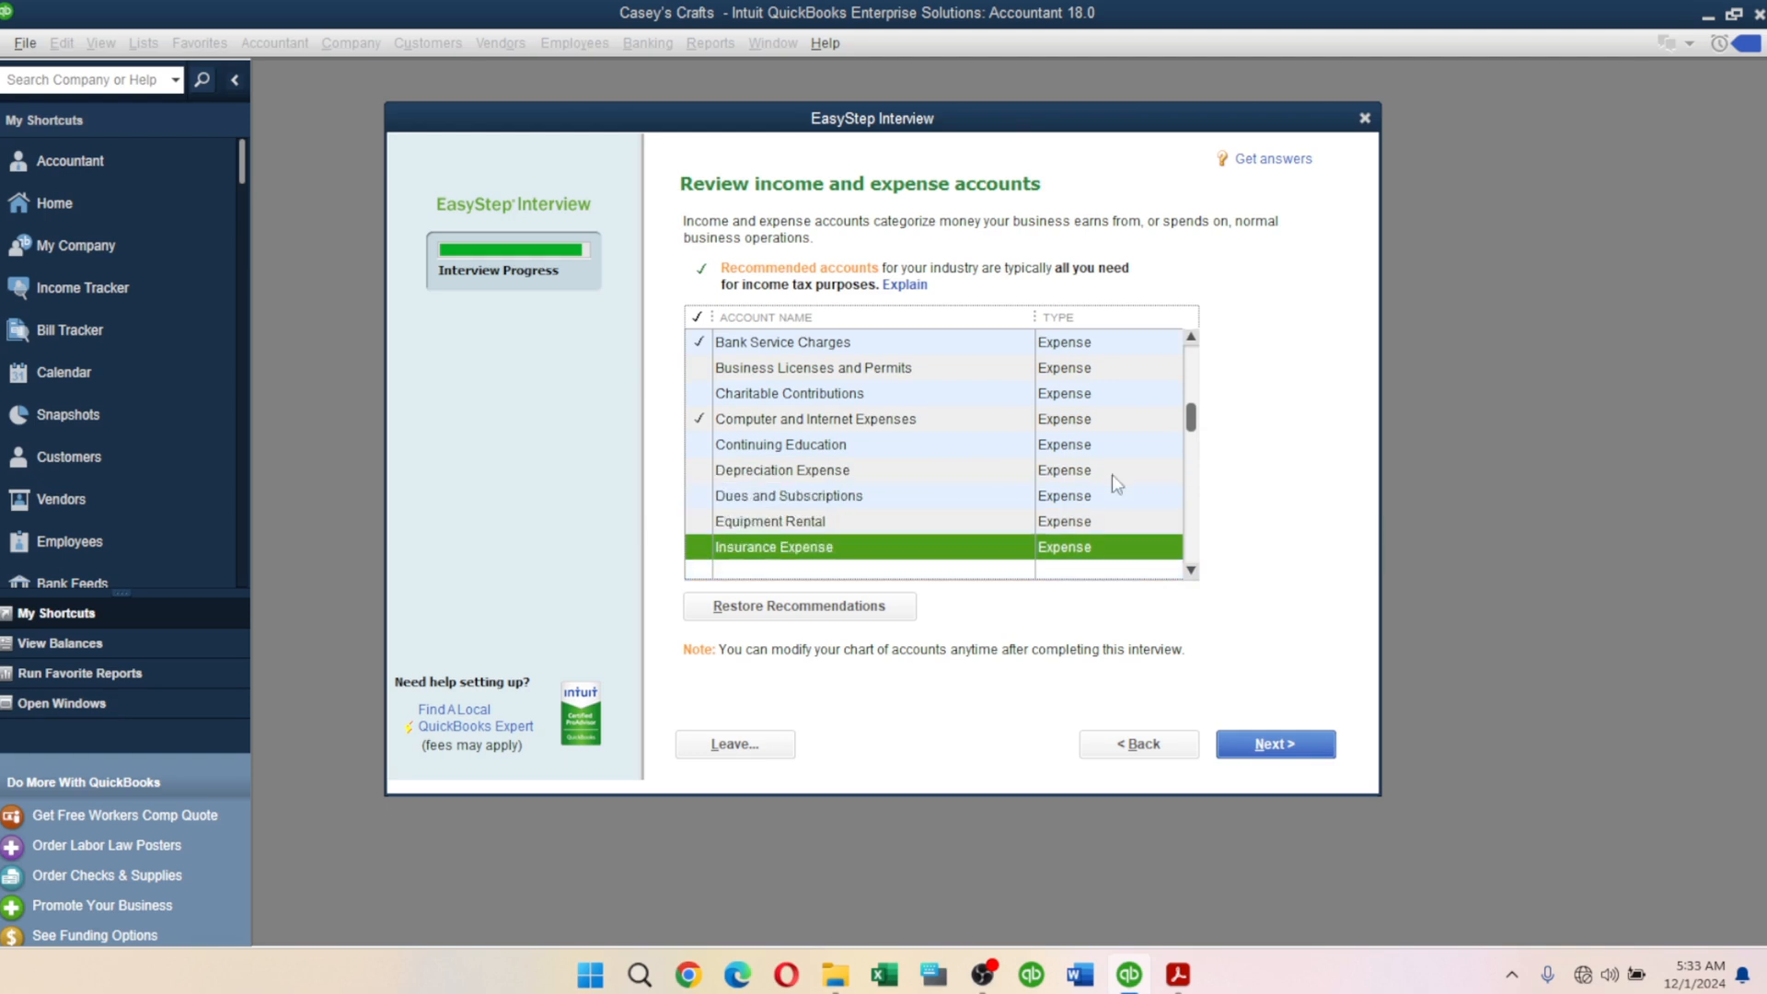
click(1190, 570)
click(1190, 570)
click(1191, 571)
click(1190, 570)
click(1191, 571)
click(1191, 570)
click(1190, 571)
click(1191, 571)
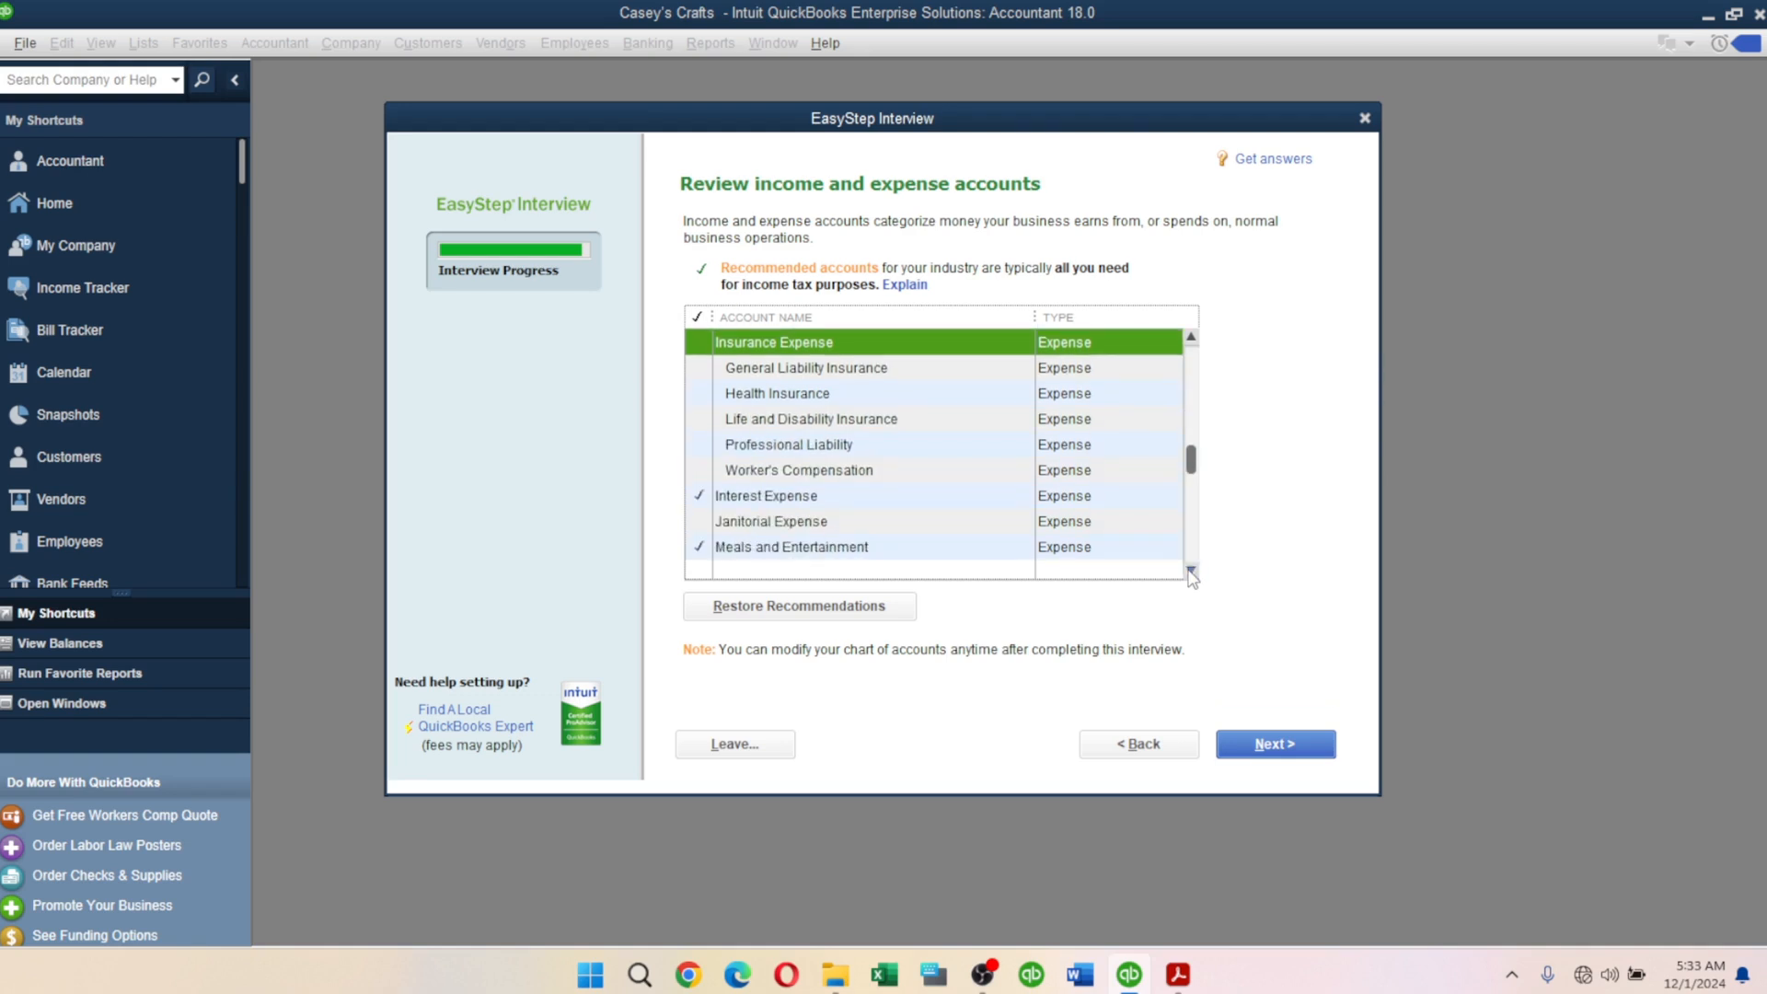
click(1191, 570)
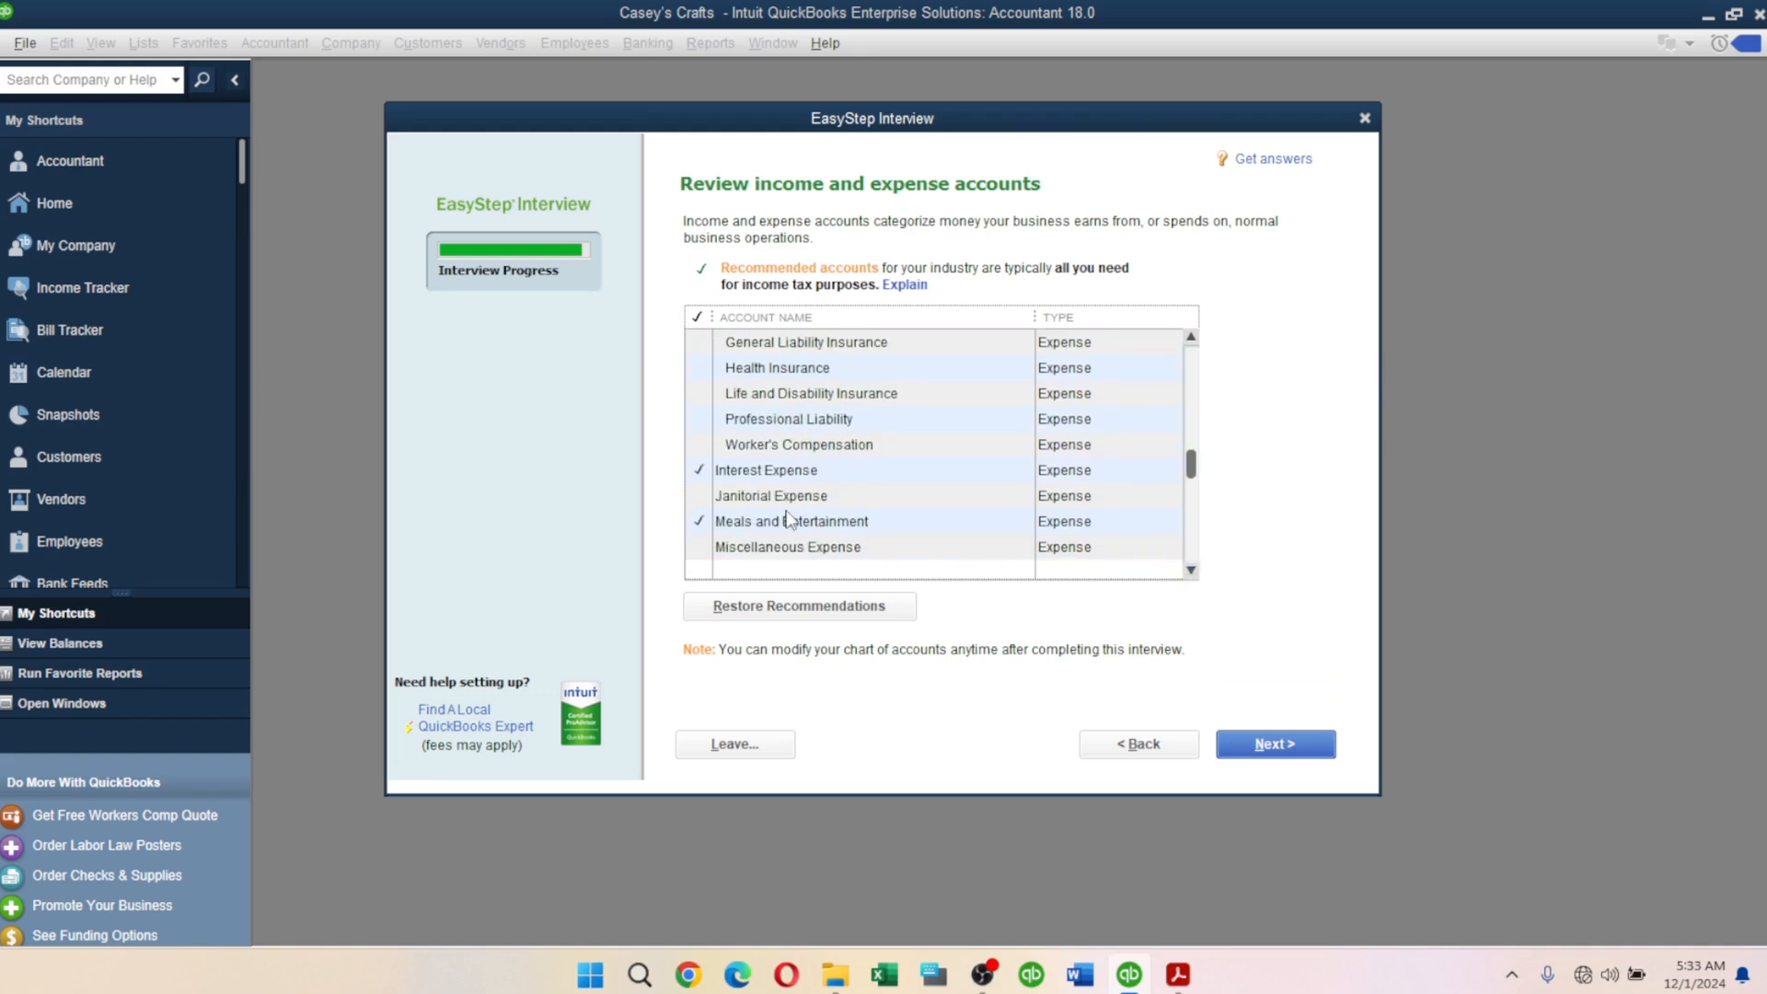
click(697, 470)
click(699, 474)
click(696, 474)
click(712, 522)
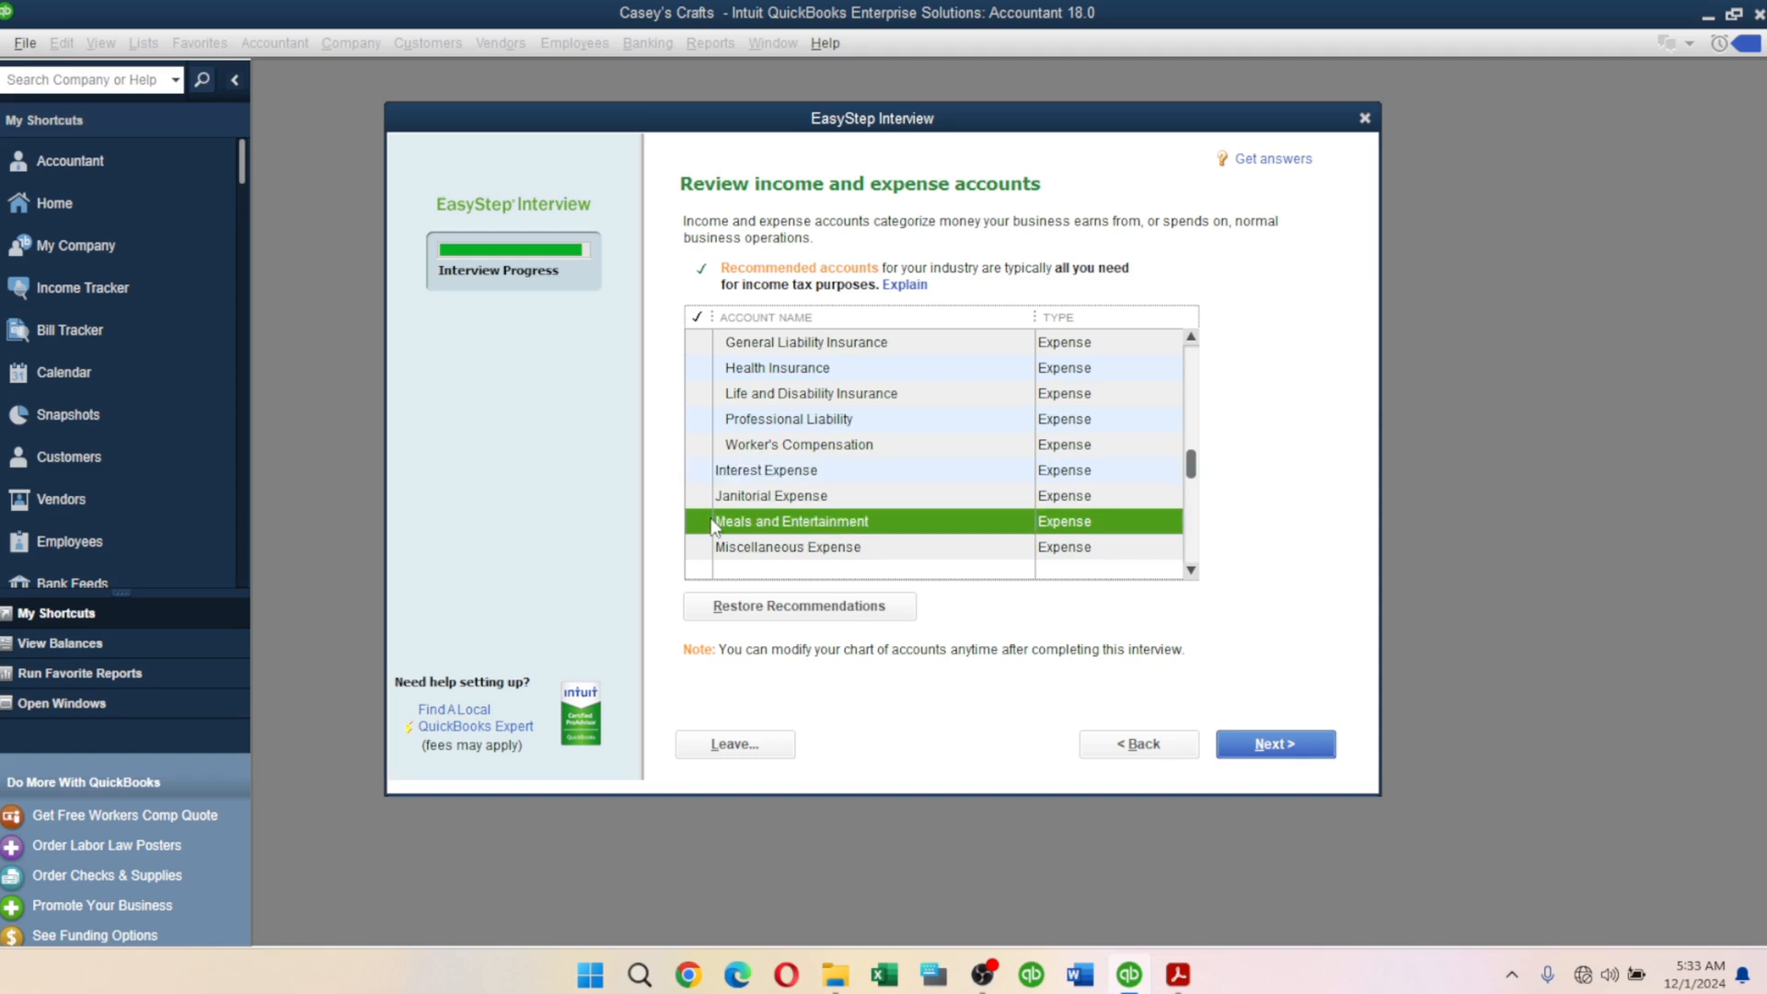
Uncheck the Professional Fees and Repairs and Maintenance accounts.
click(1190, 571)
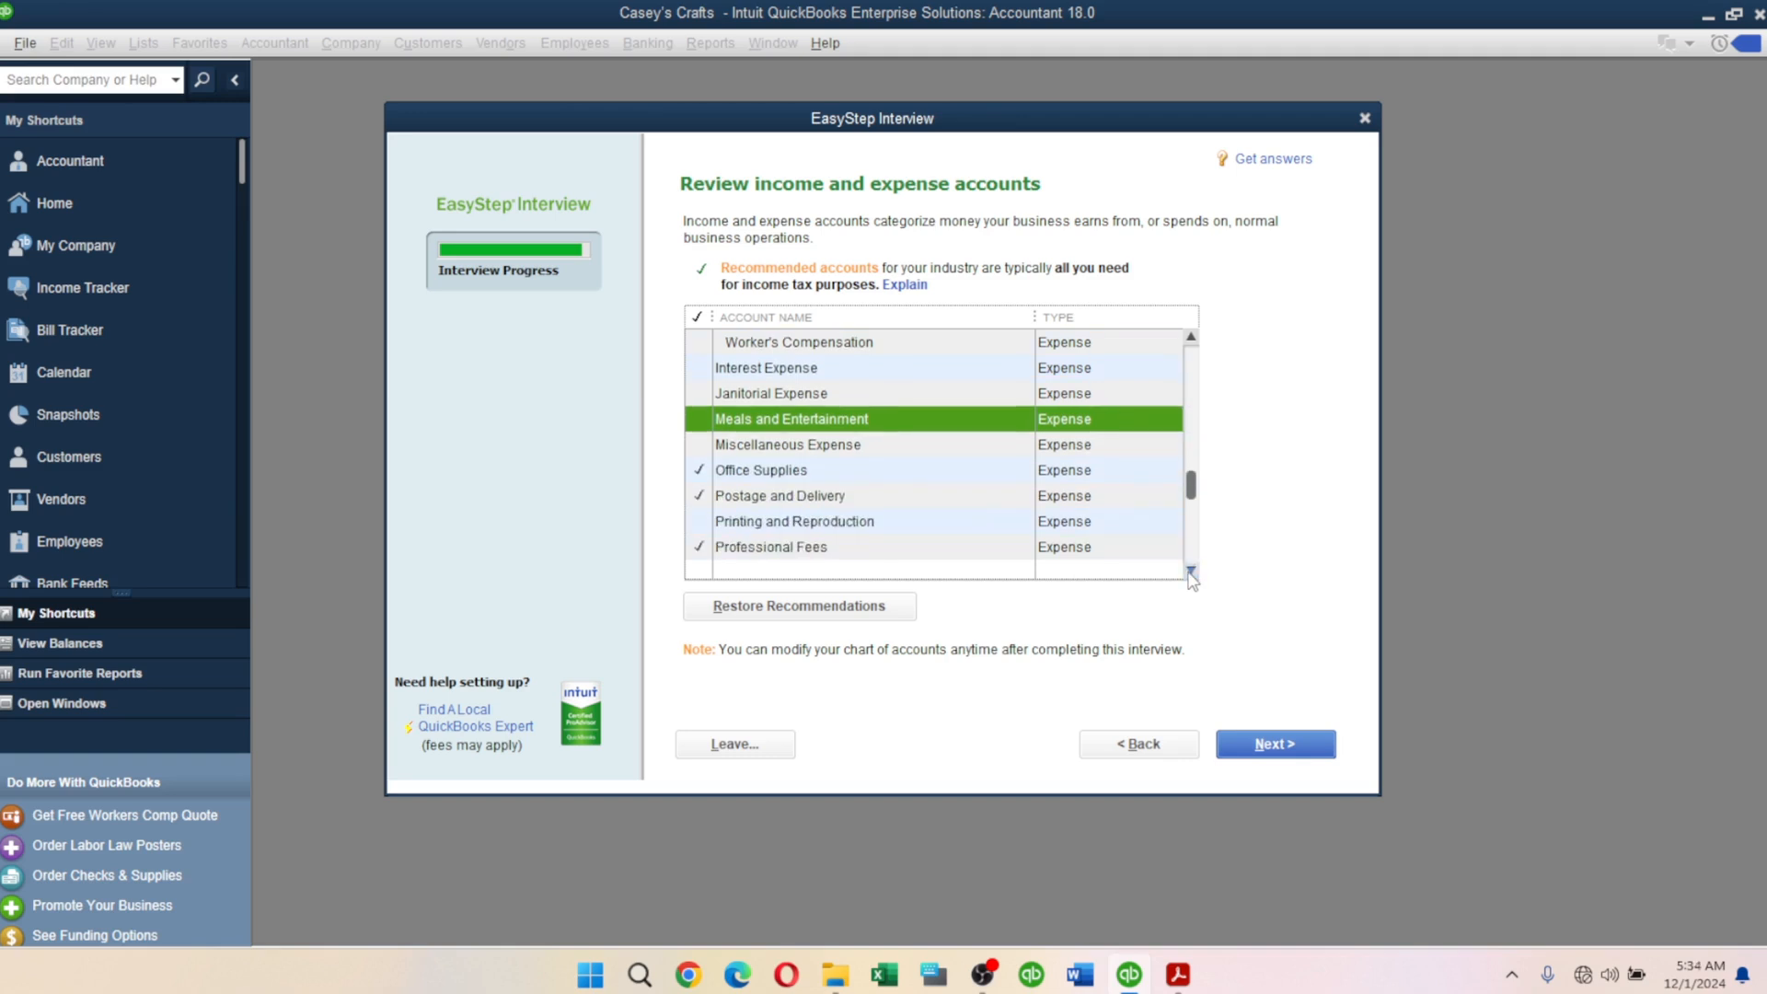
click(700, 503)
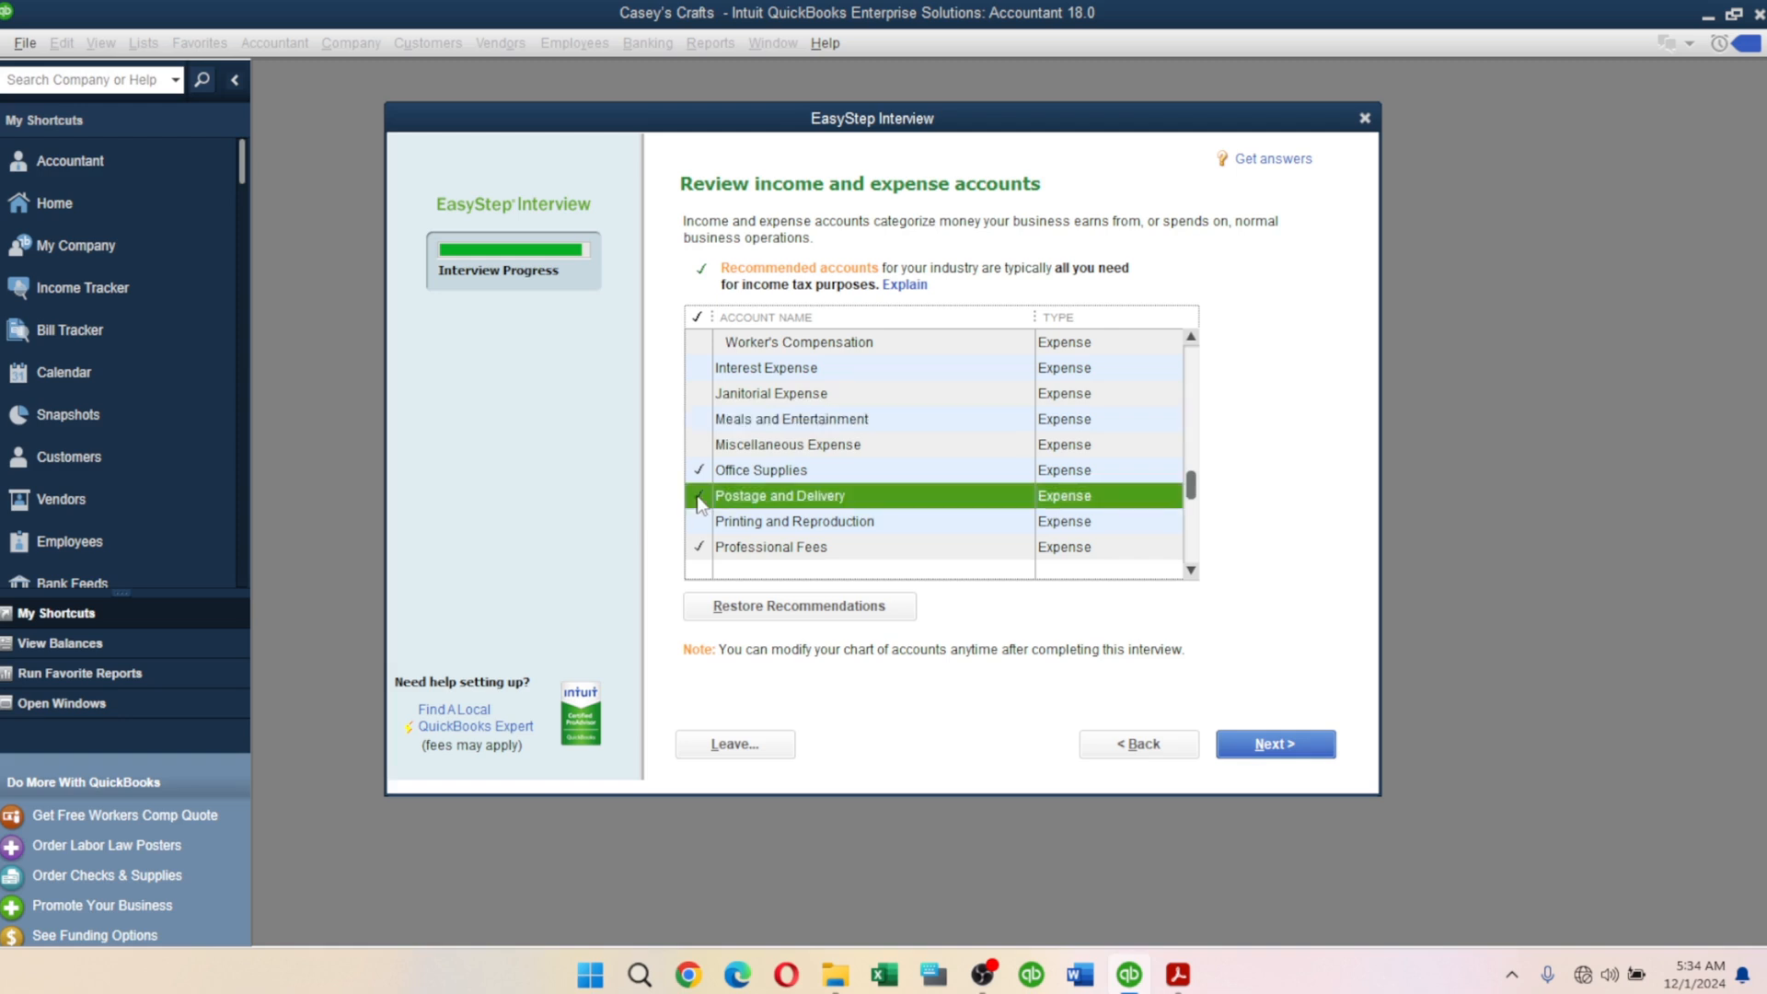
click(701, 548)
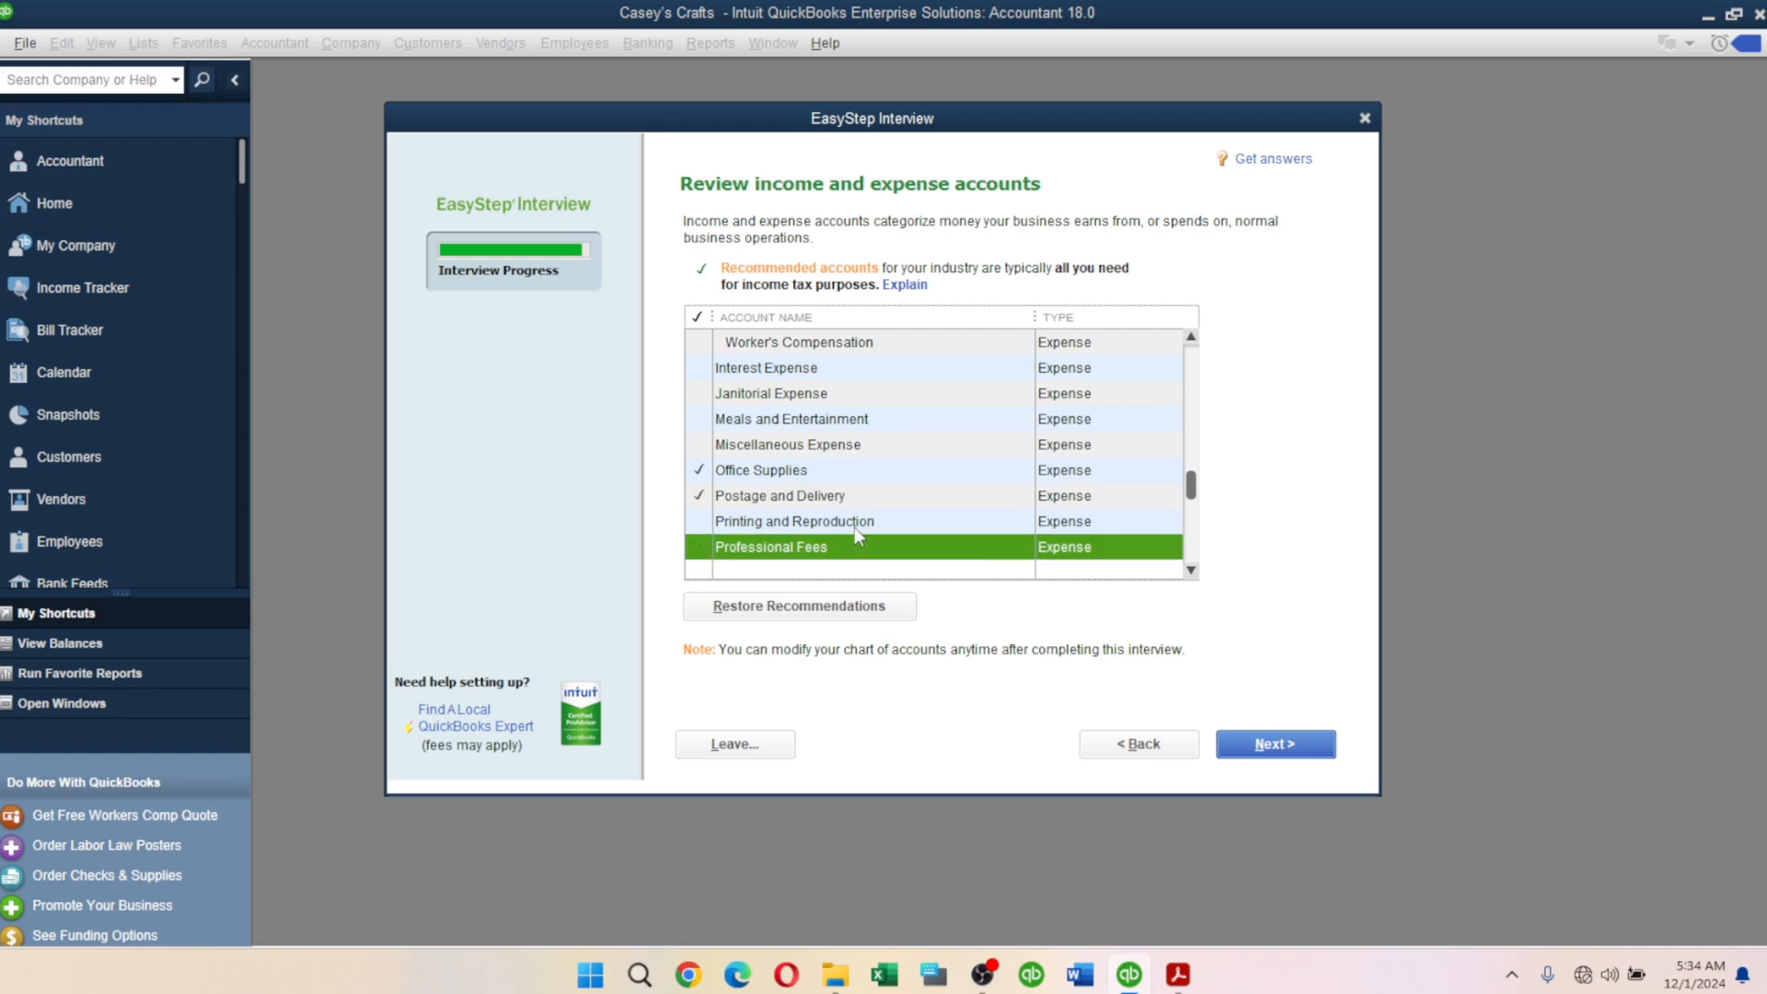
click(1191, 570)
click(1190, 571)
click(1191, 570)
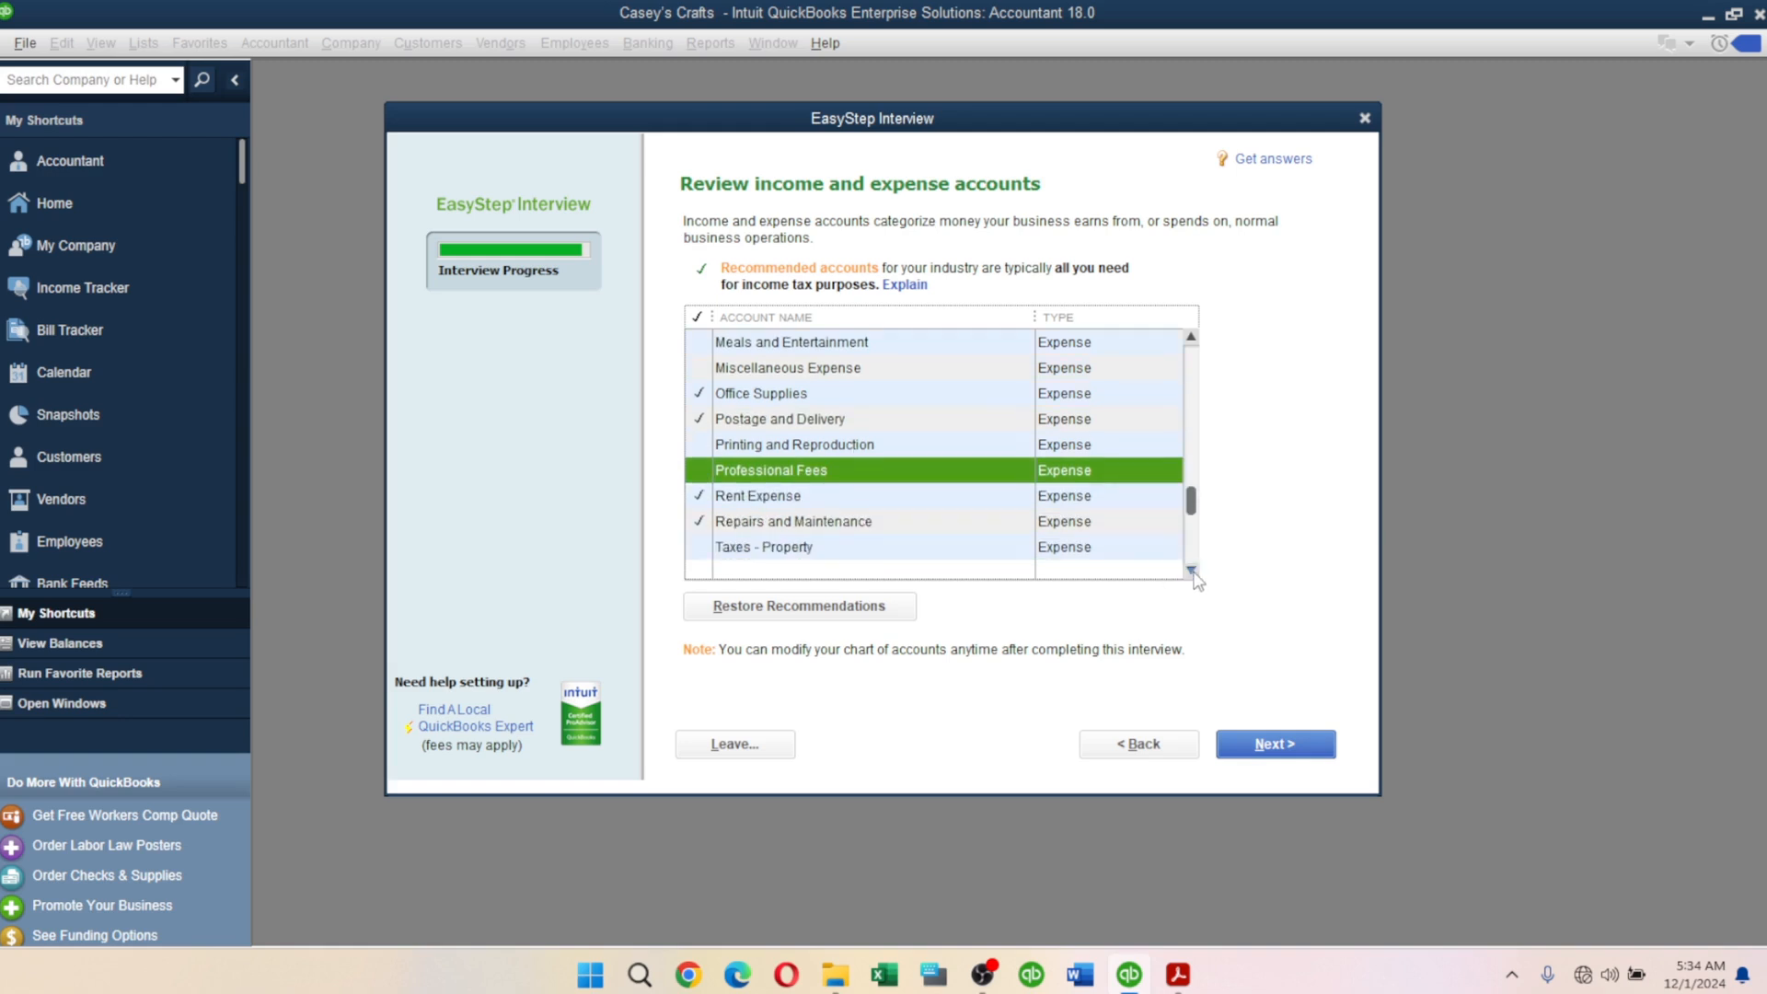
click(699, 522)
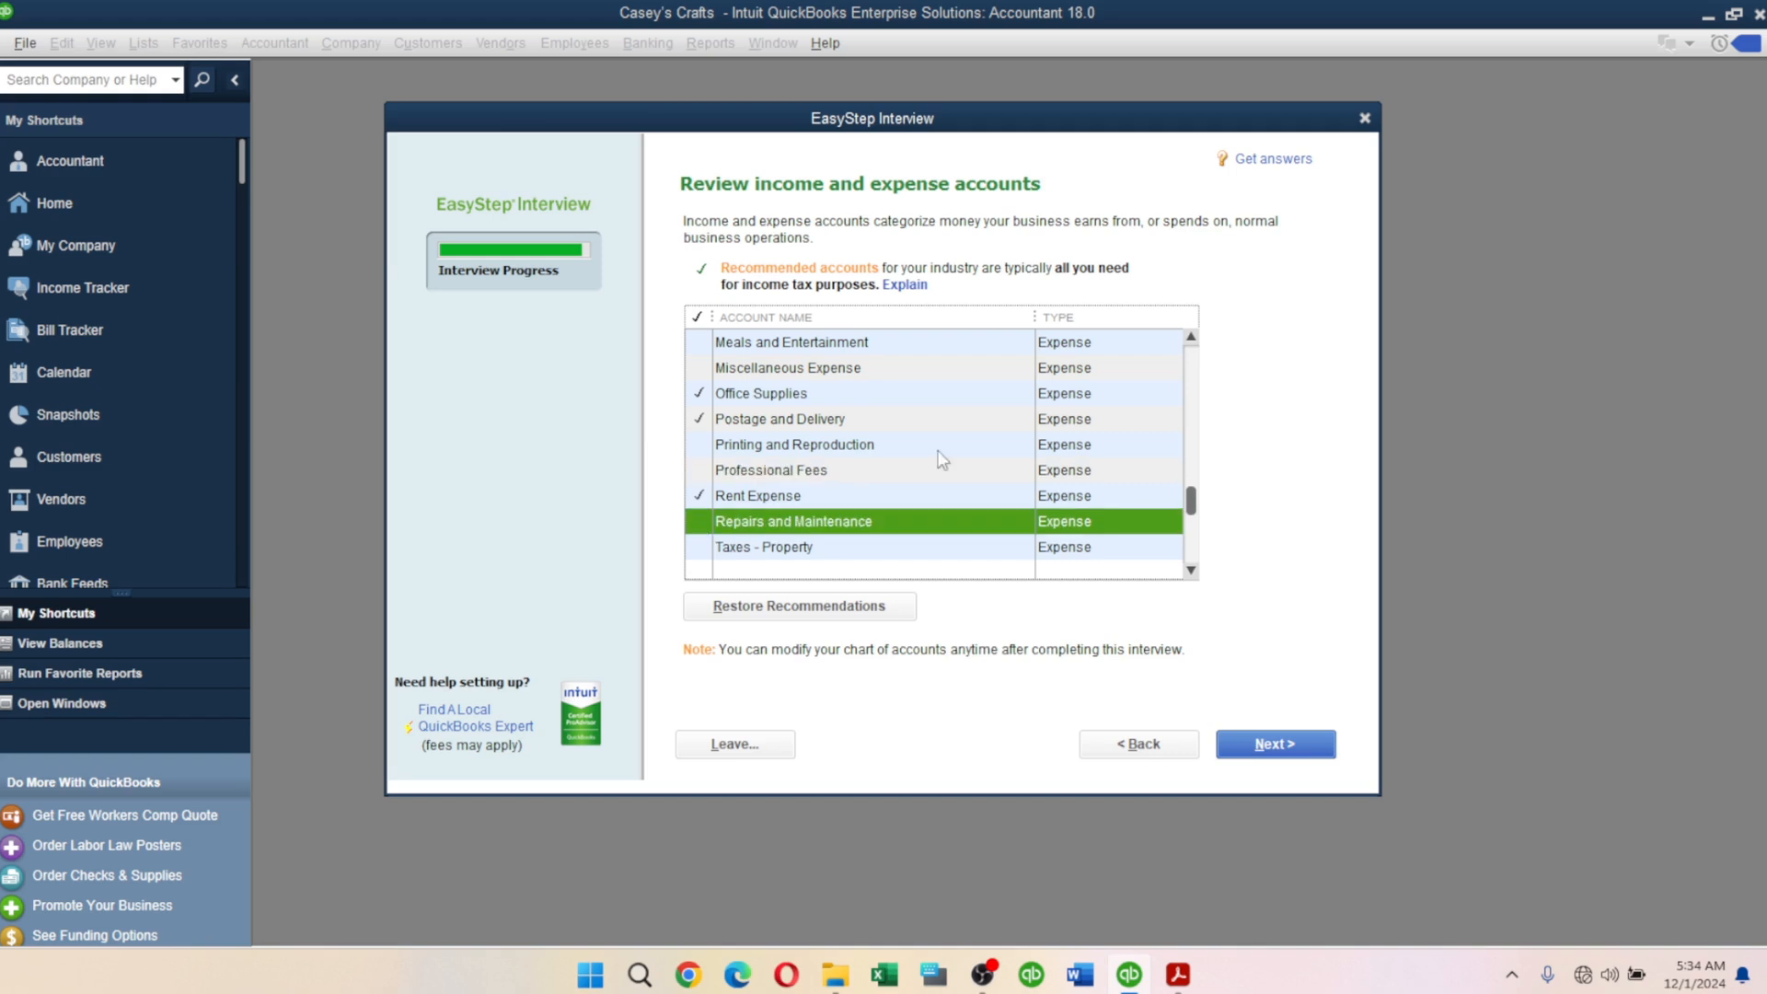
click(1190, 570)
click(1191, 570)
click(1191, 571)
click(1190, 570)
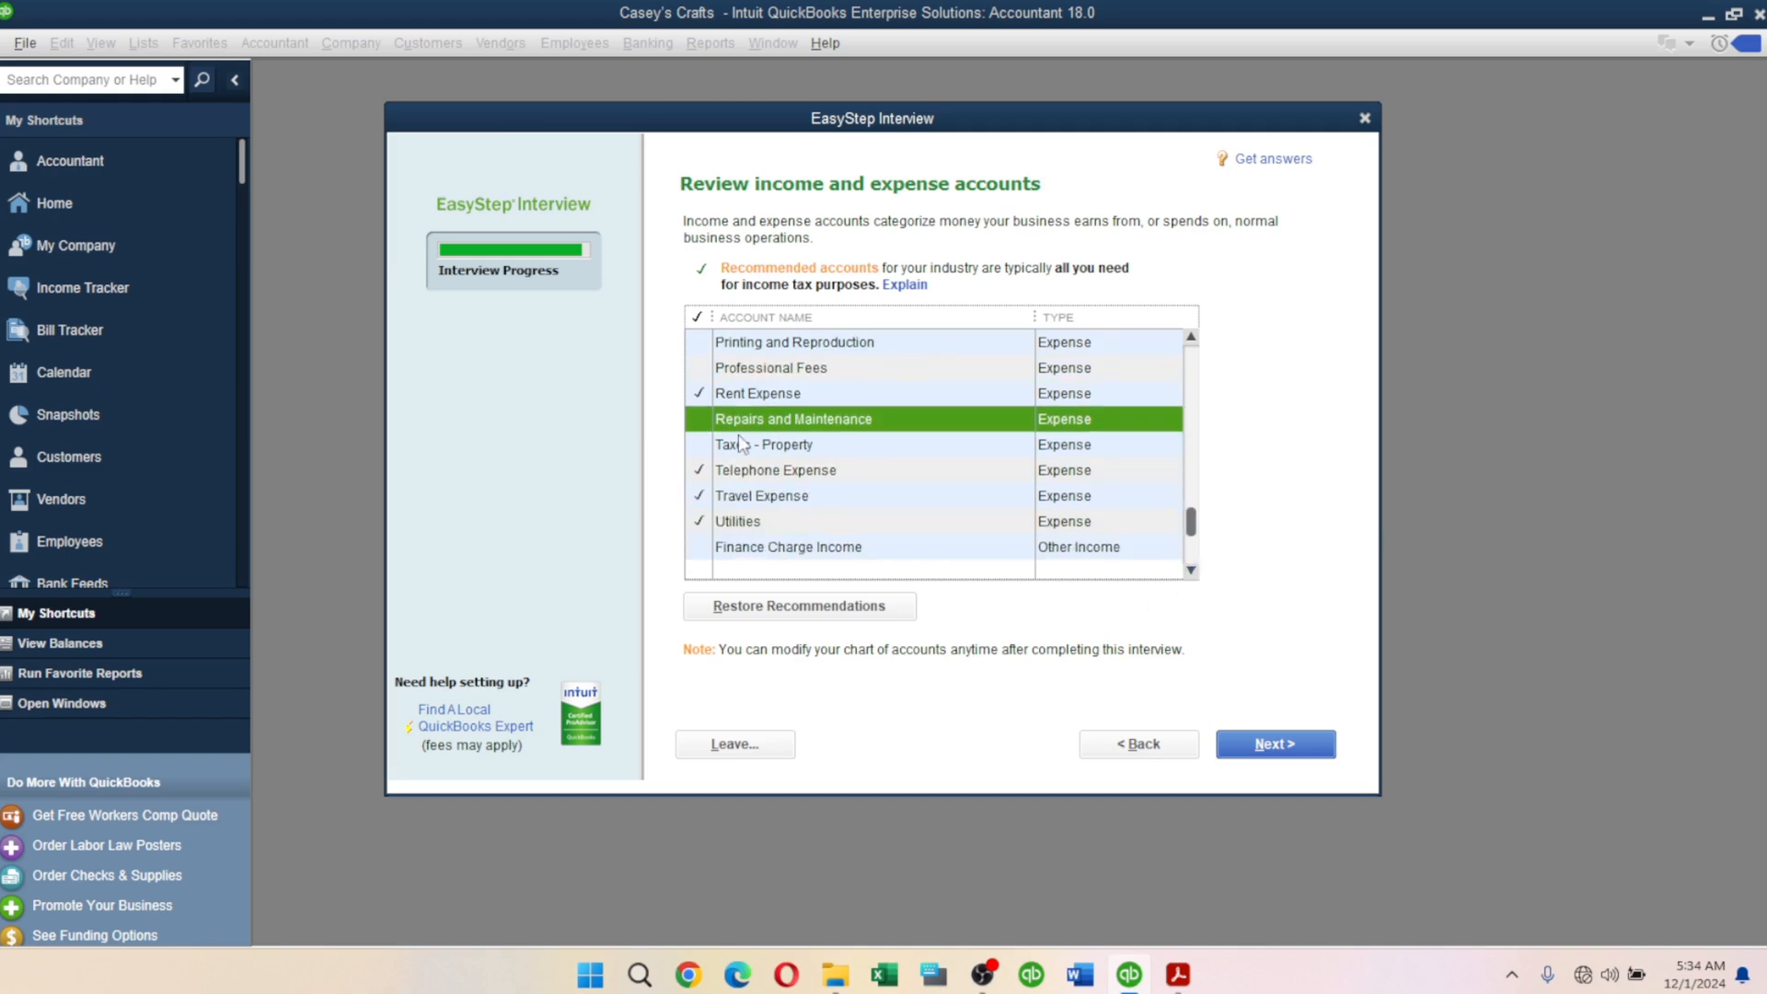
Uncheck Travel Expense and finish the income and expense account review.
click(698, 502)
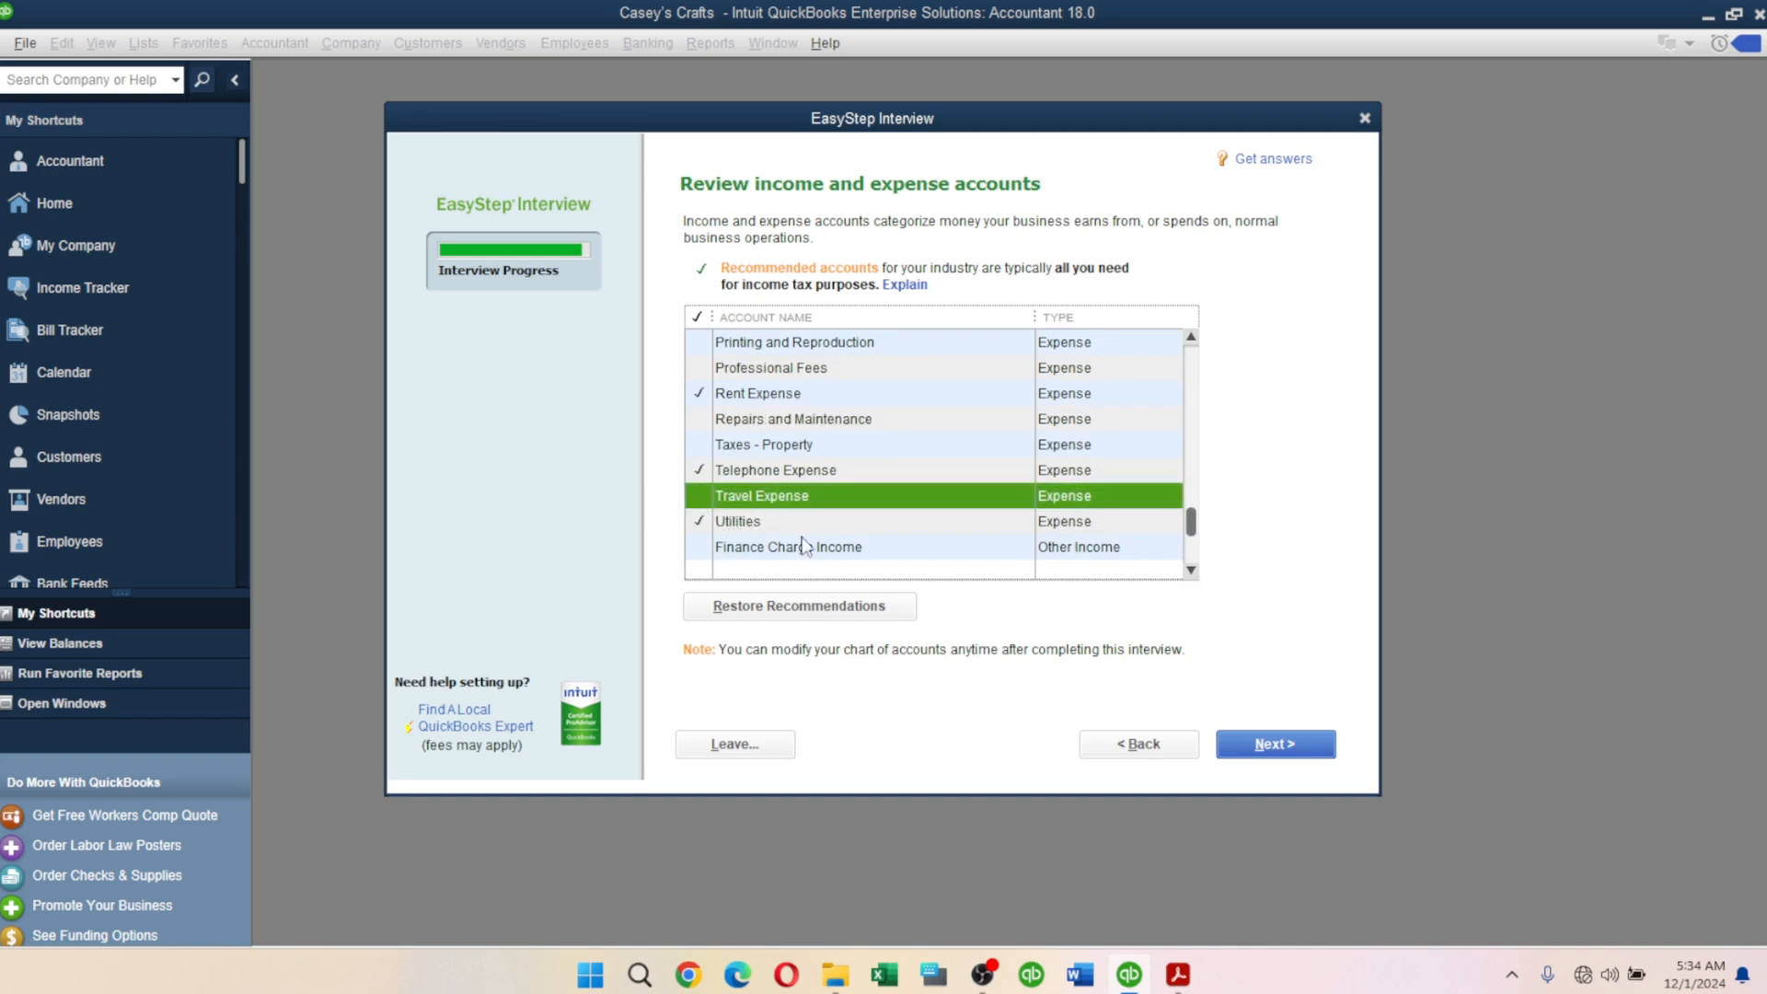
click(1190, 570)
click(1191, 571)
click(1191, 571)
click(1191, 571)
click(1190, 571)
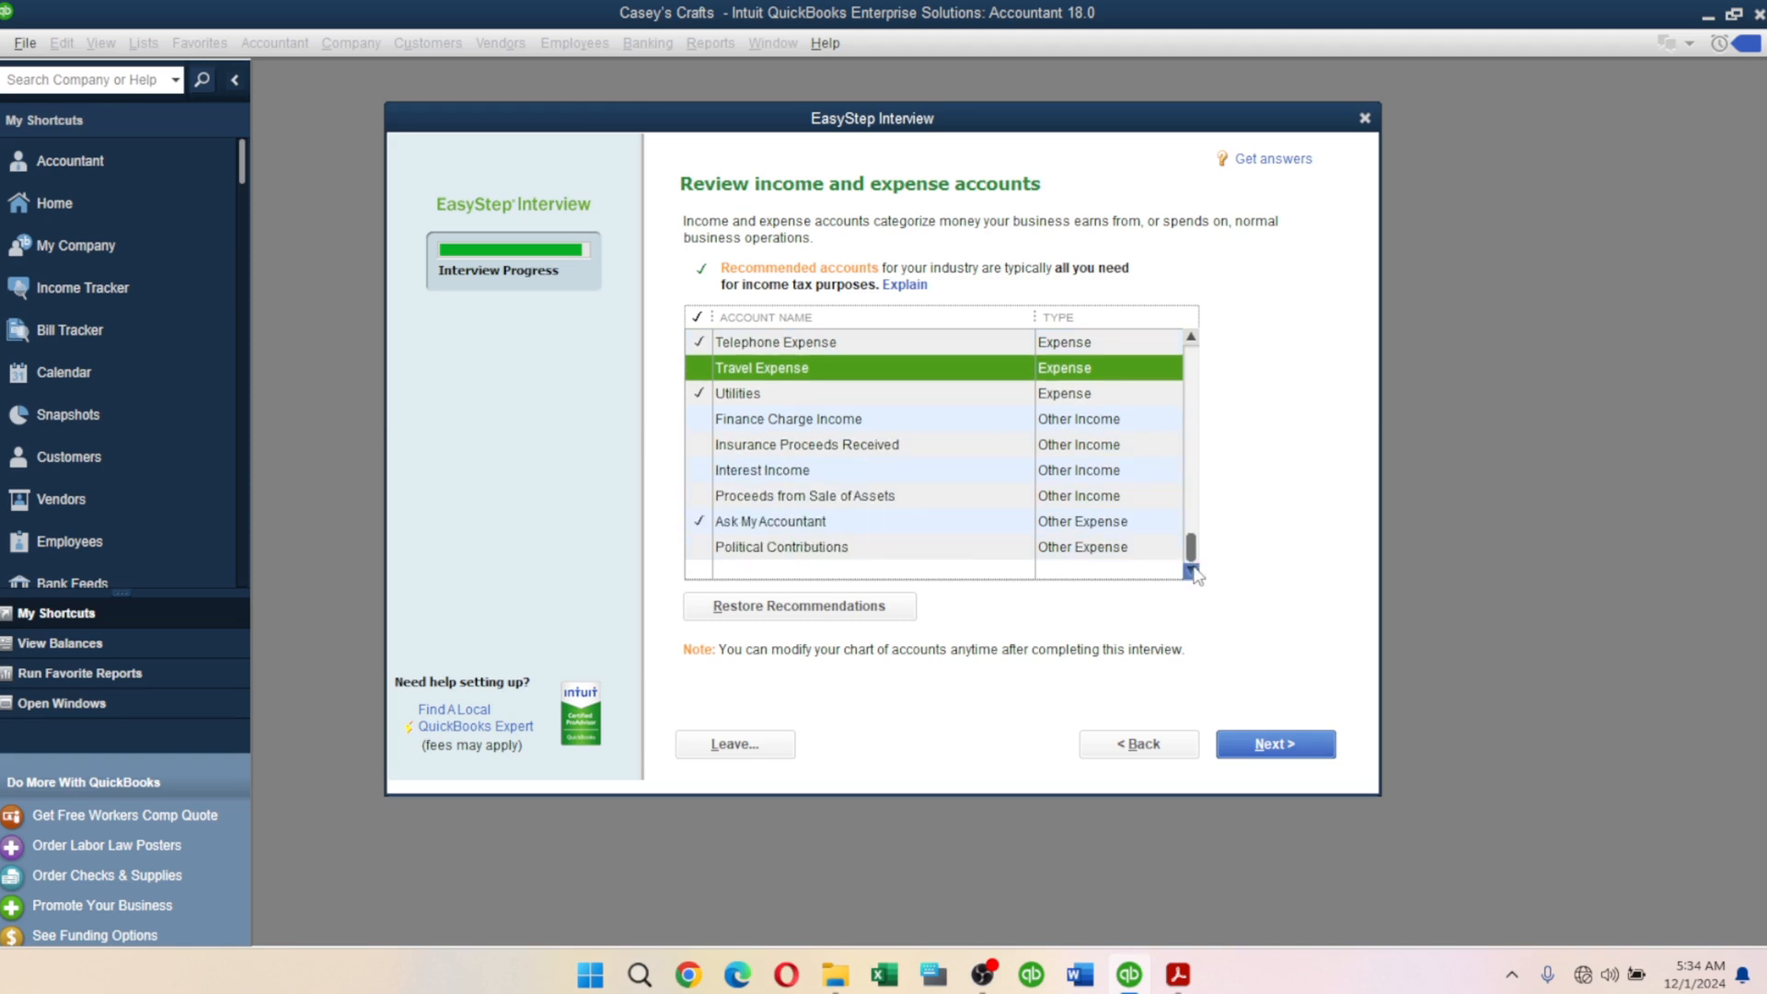
click(706, 523)
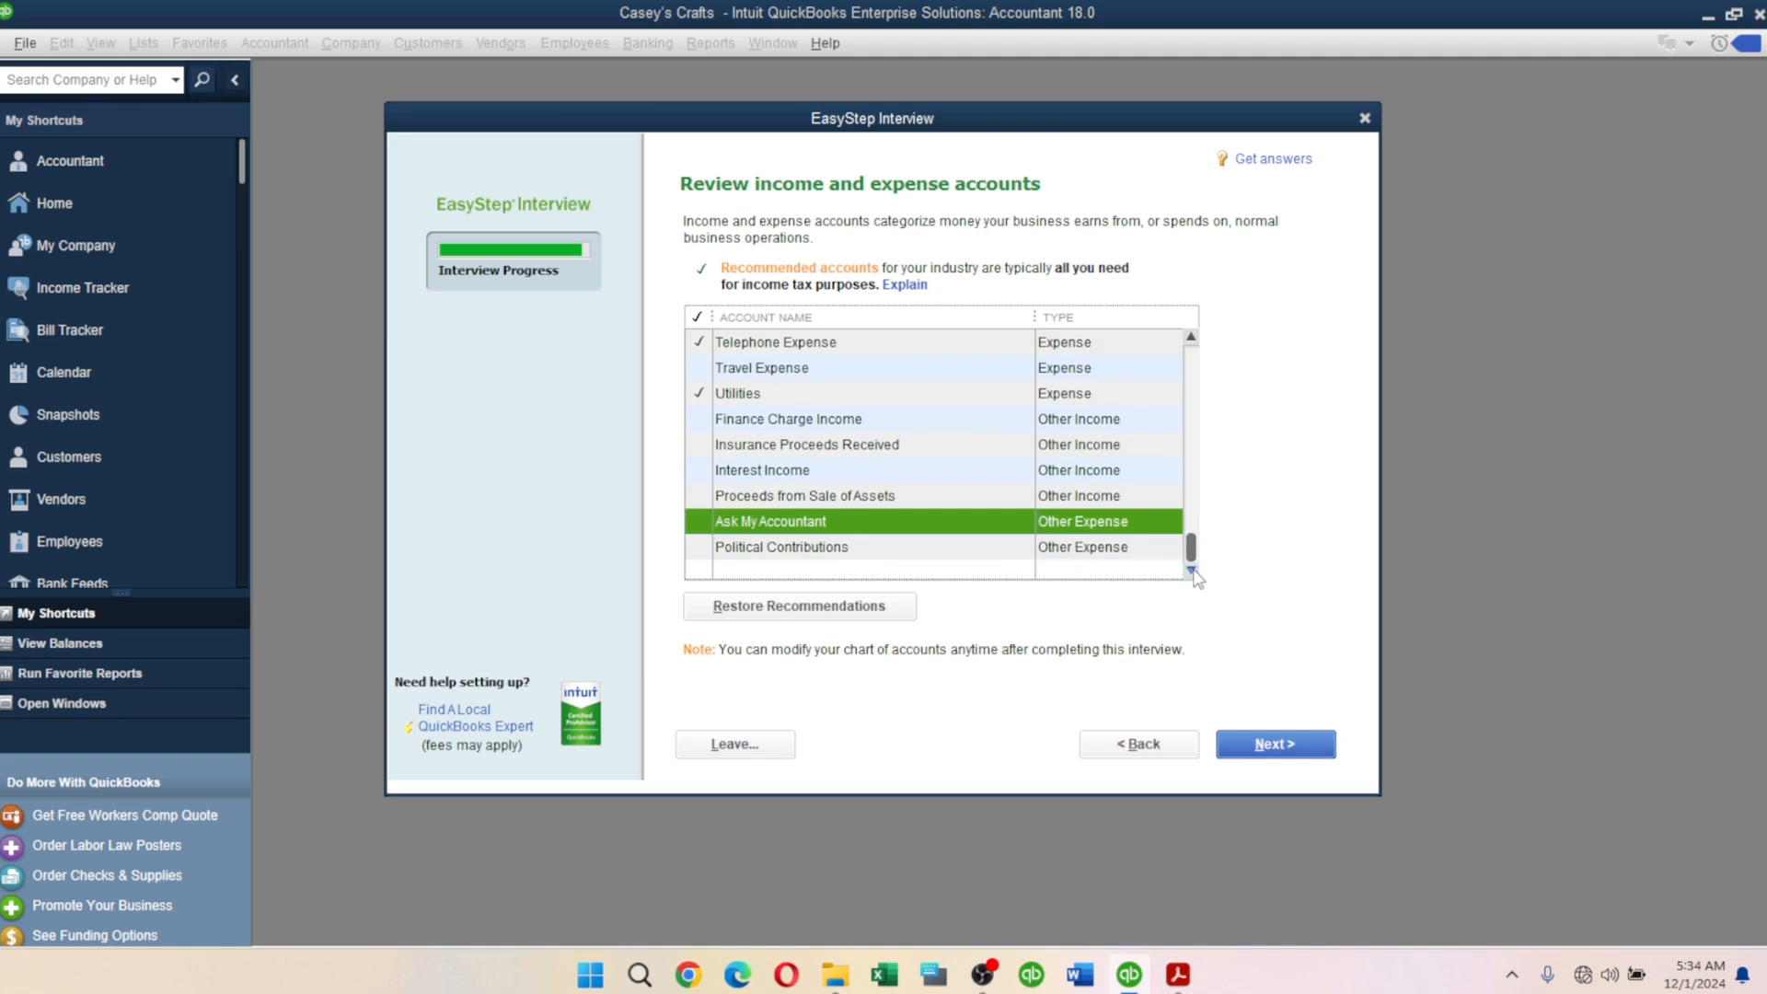
click(1192, 367)
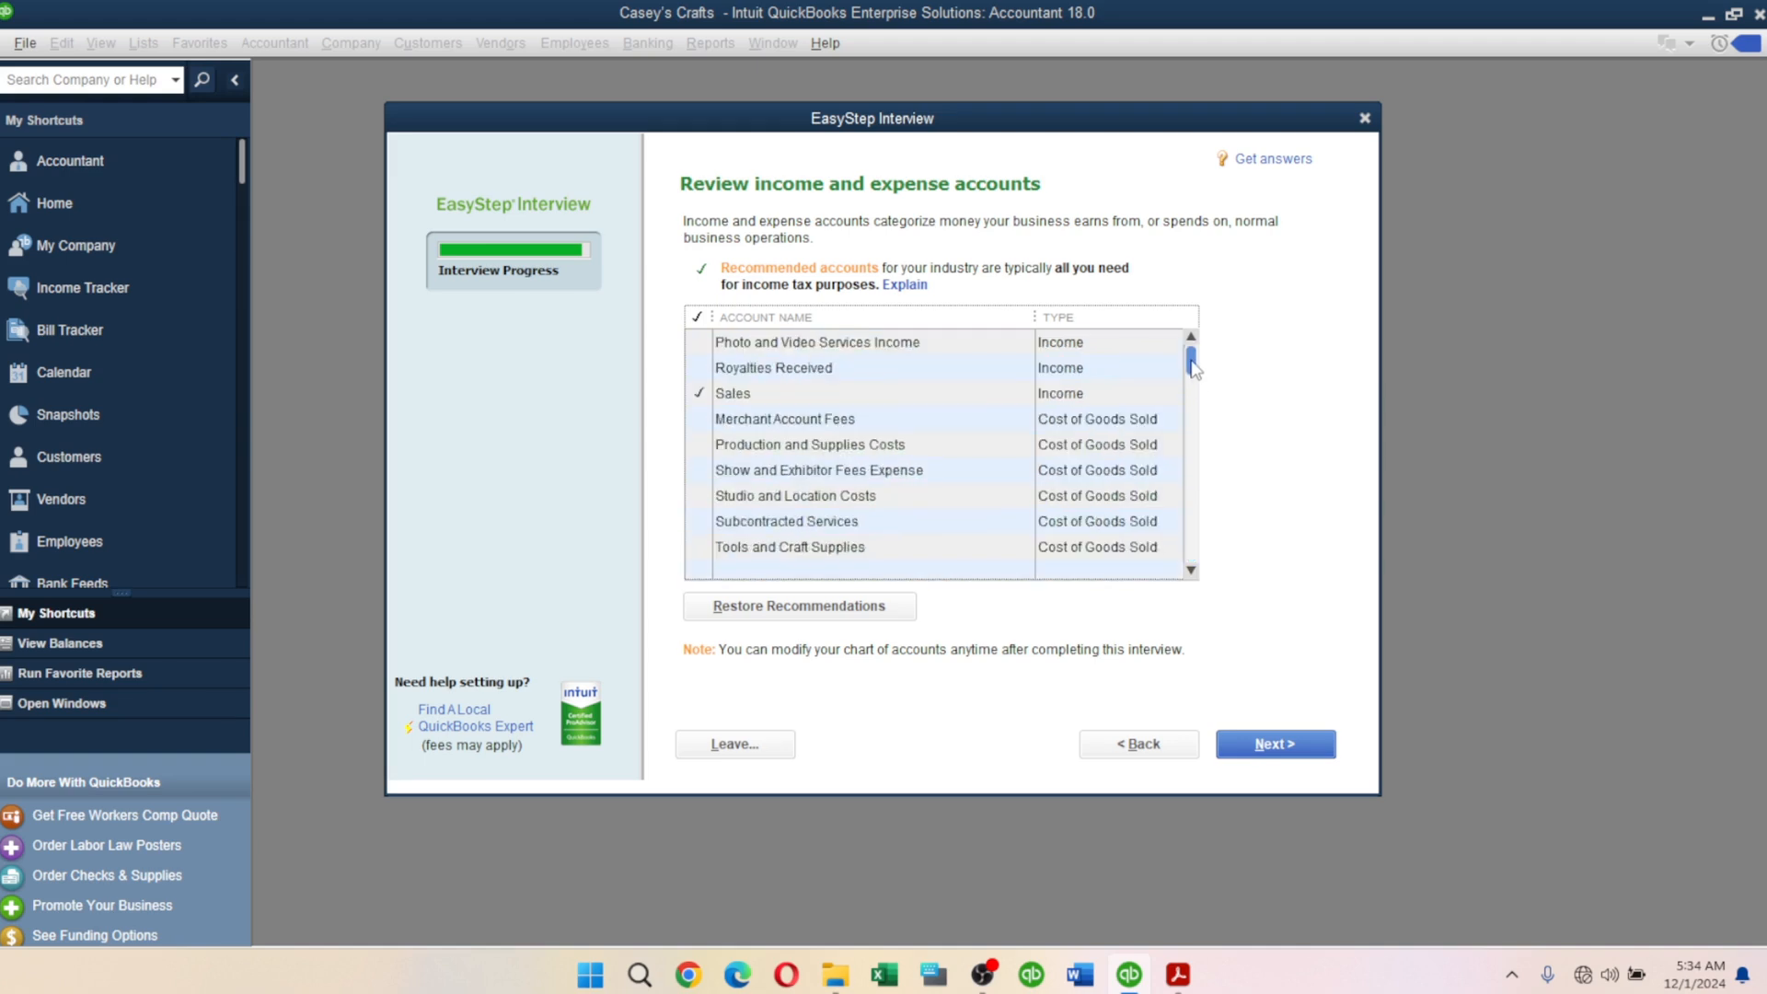
drag(1192, 366, 1191, 451)
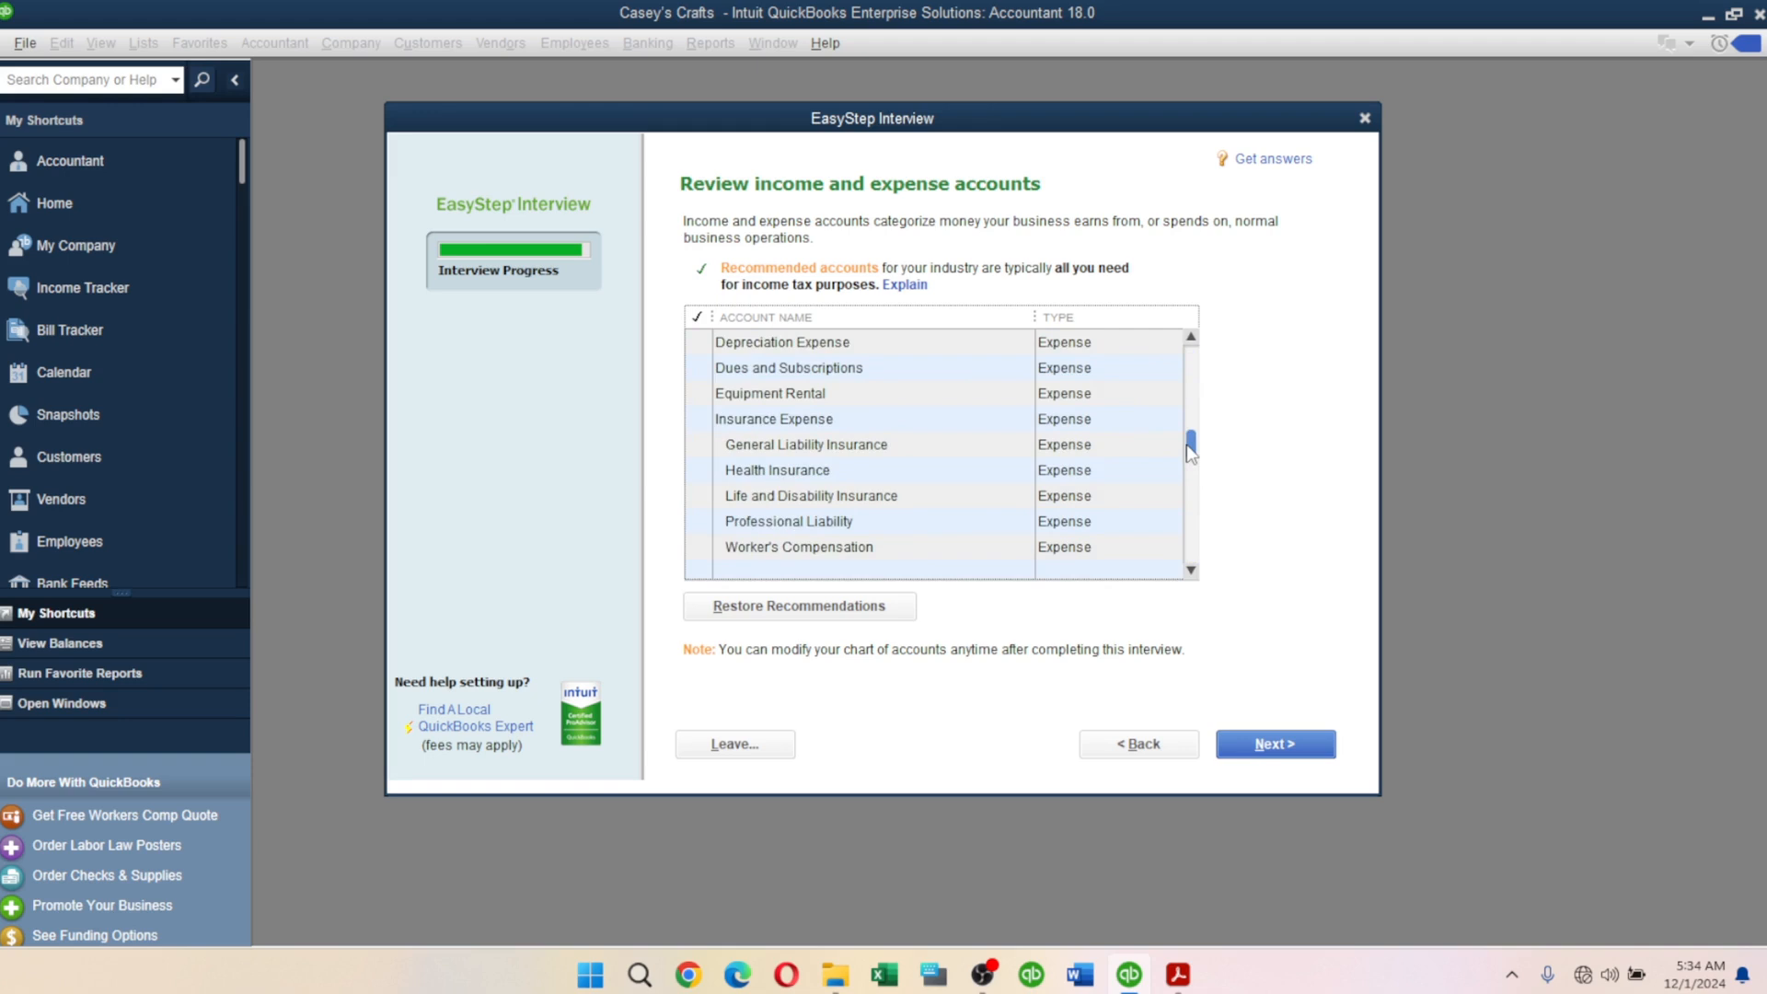
drag(1190, 451, 1217, 343)
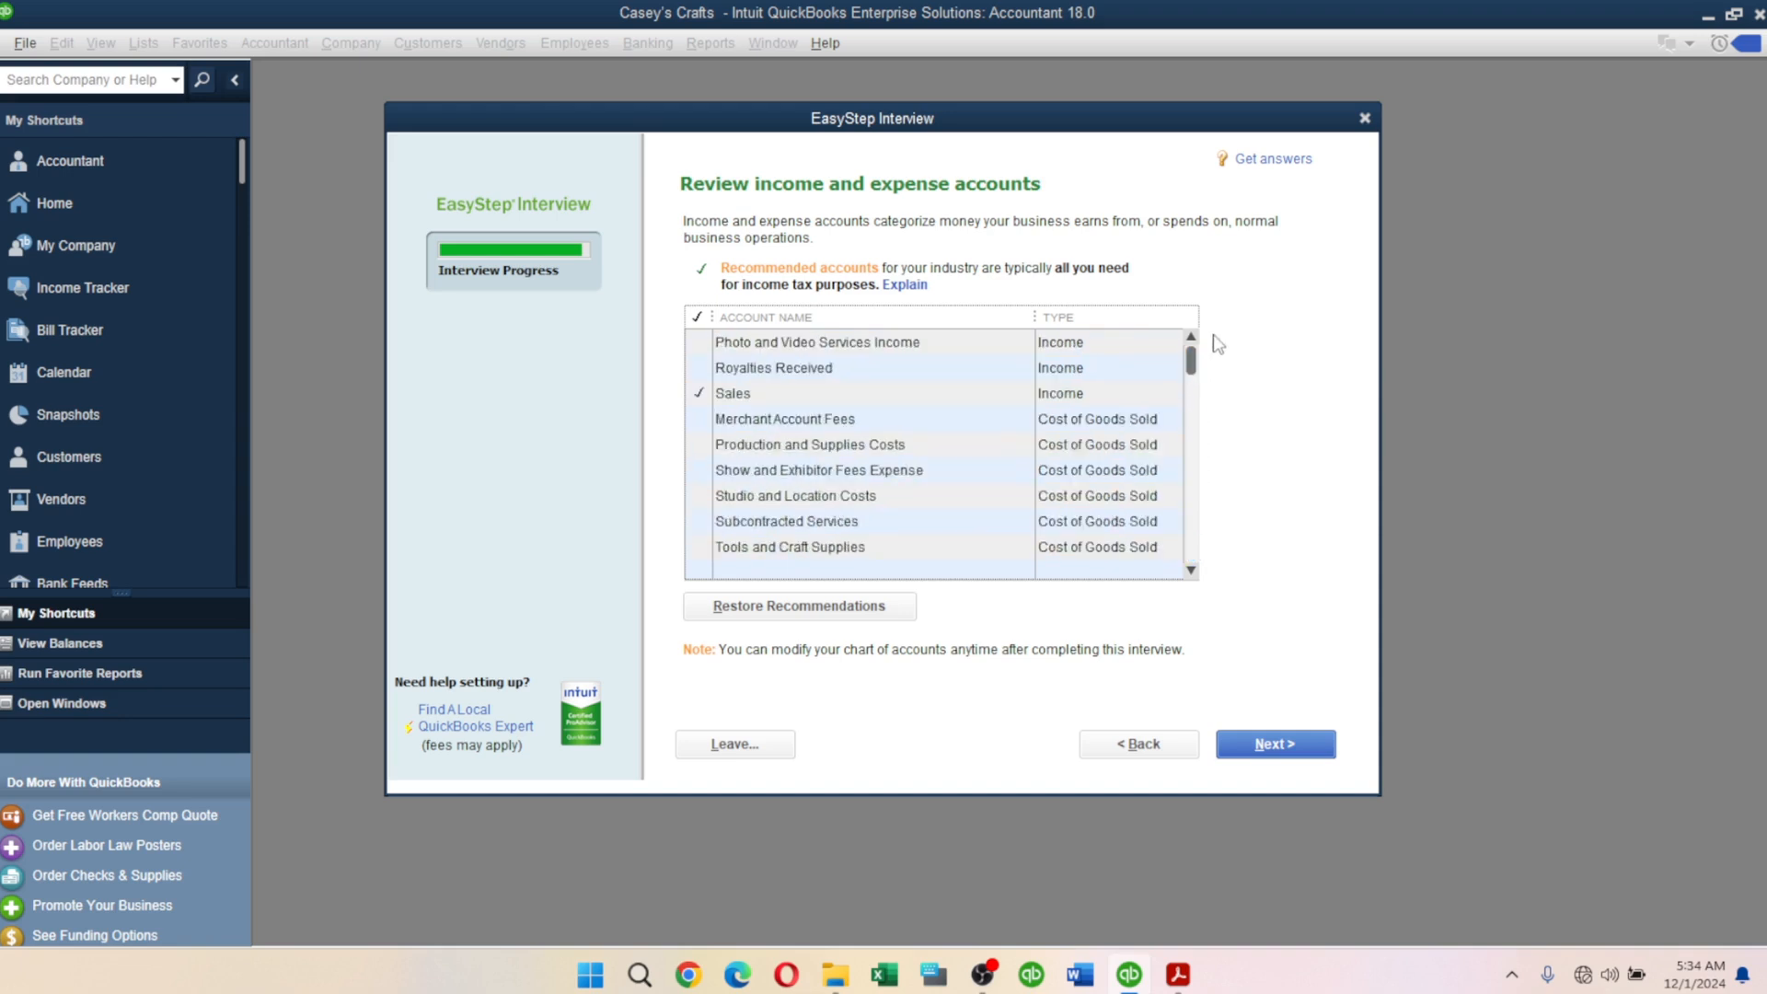
click(1297, 752)
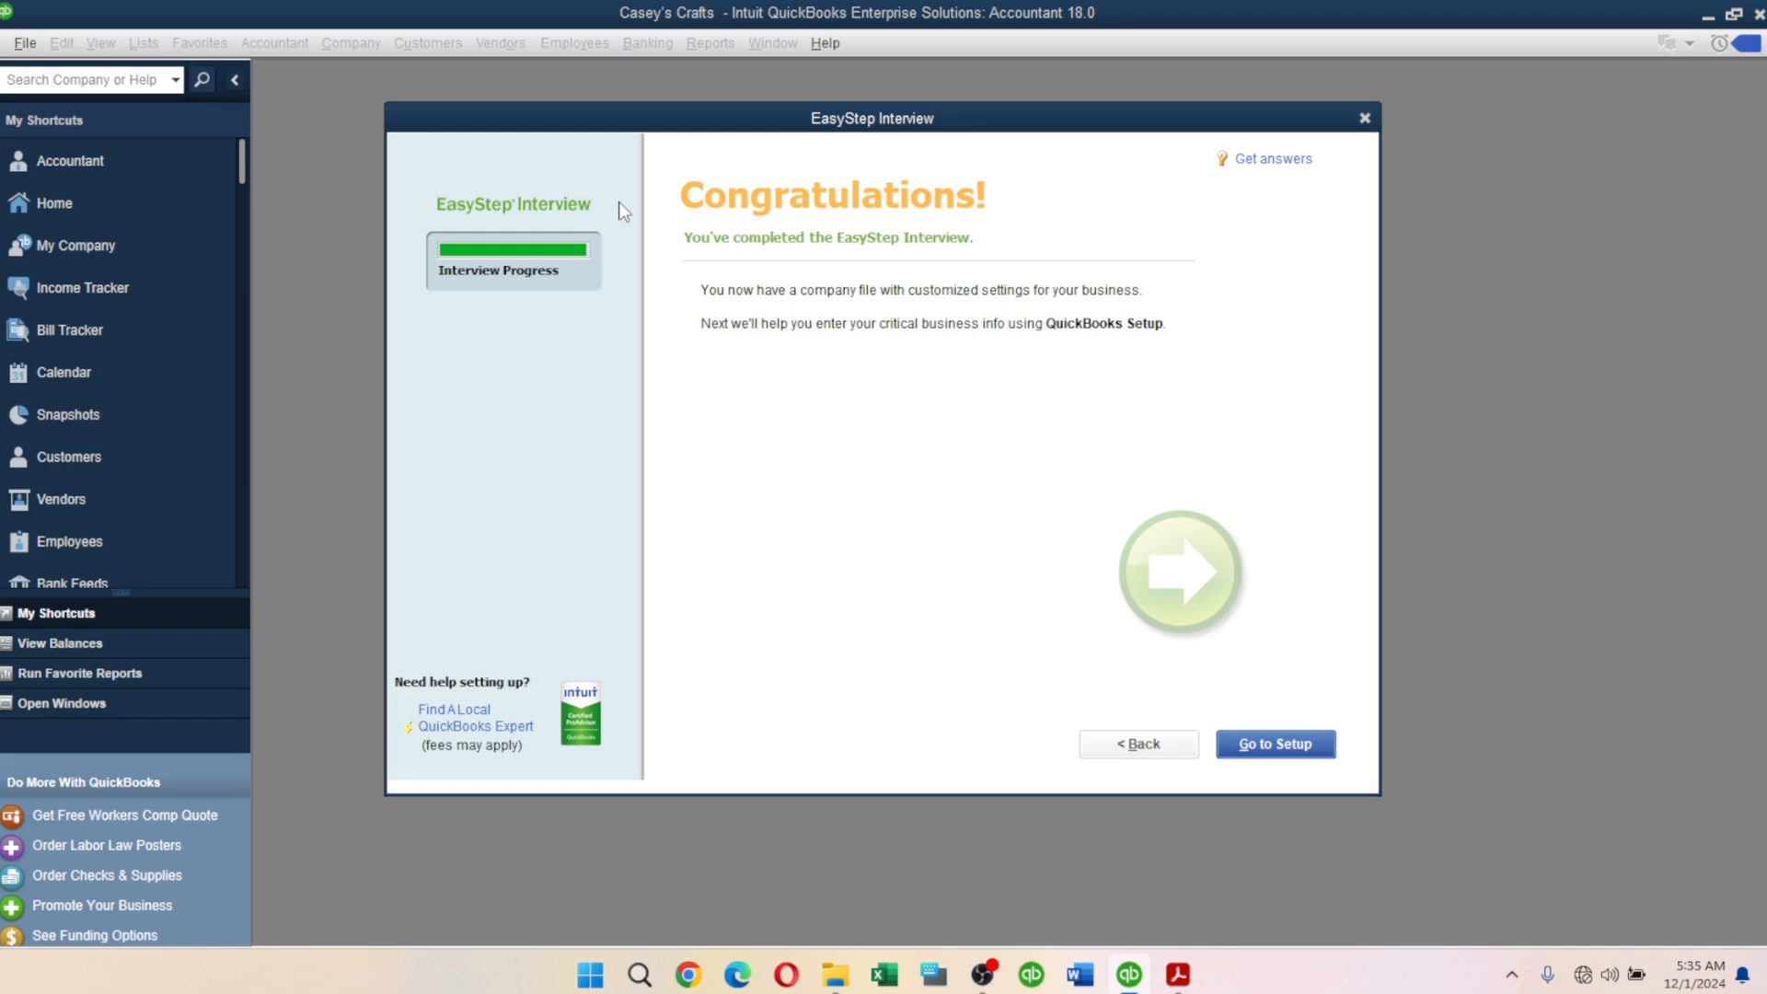
Go to QuickBooks Setup and bring the scenario PDF to the front in Acrobat.
click(1249, 751)
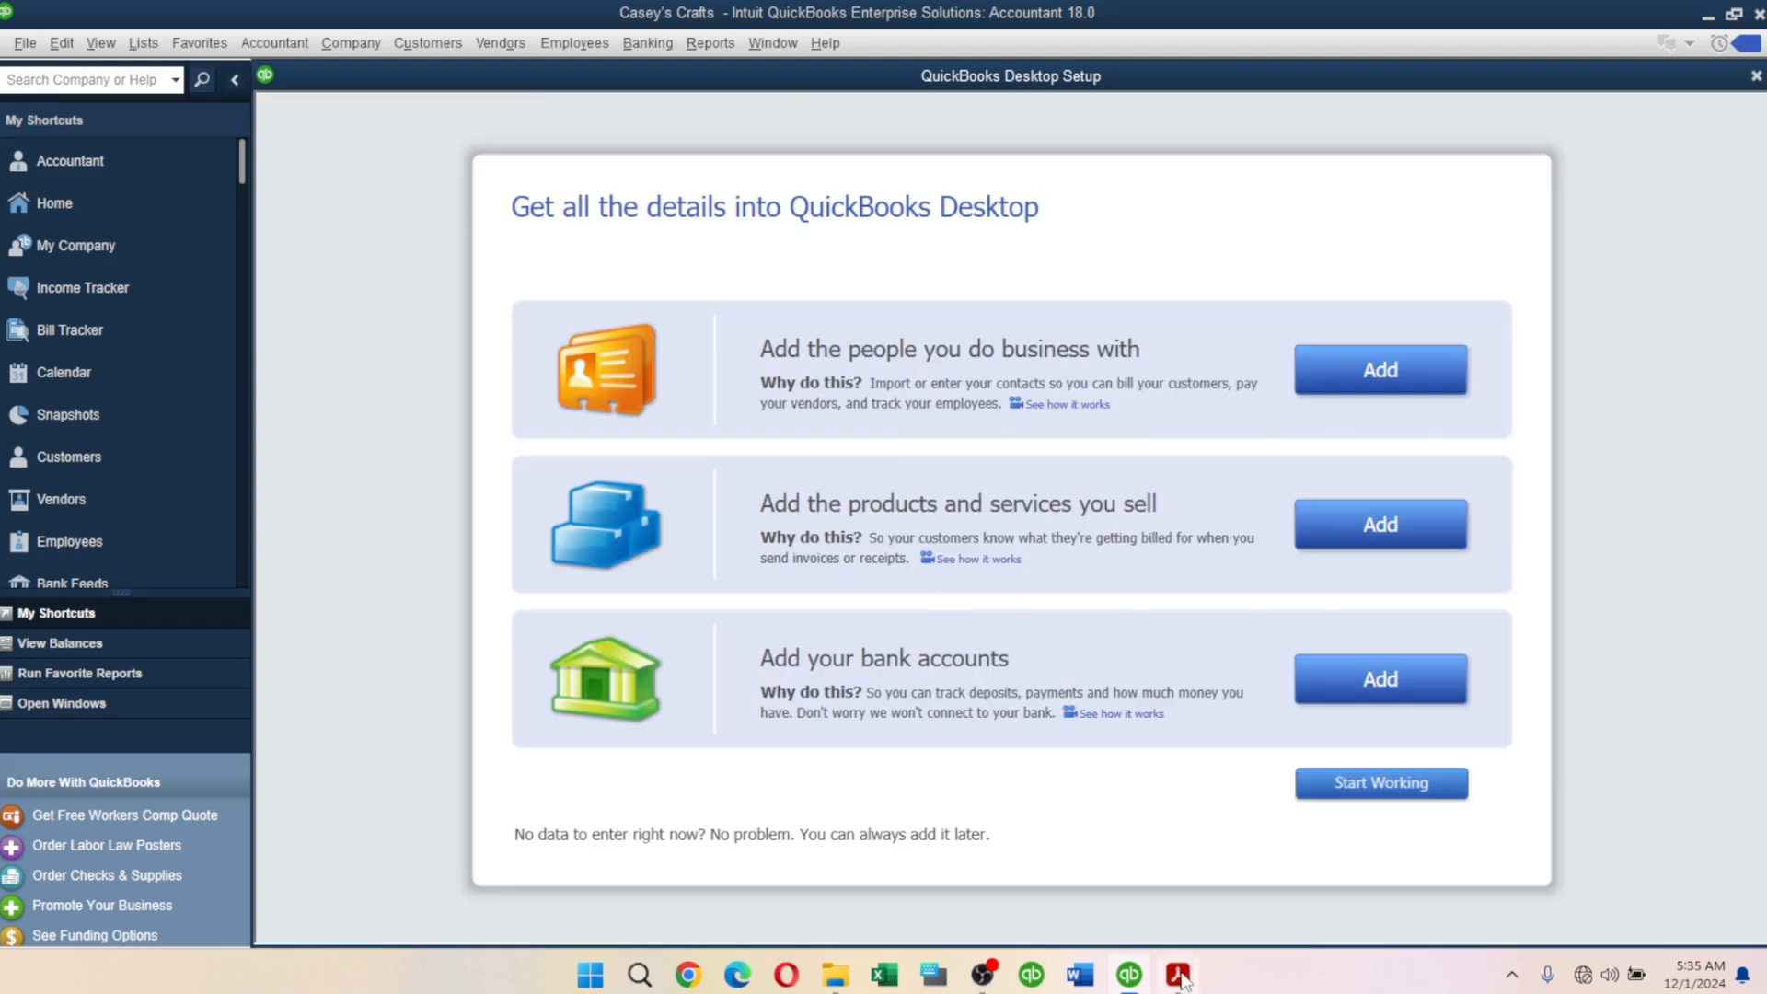
click(1179, 977)
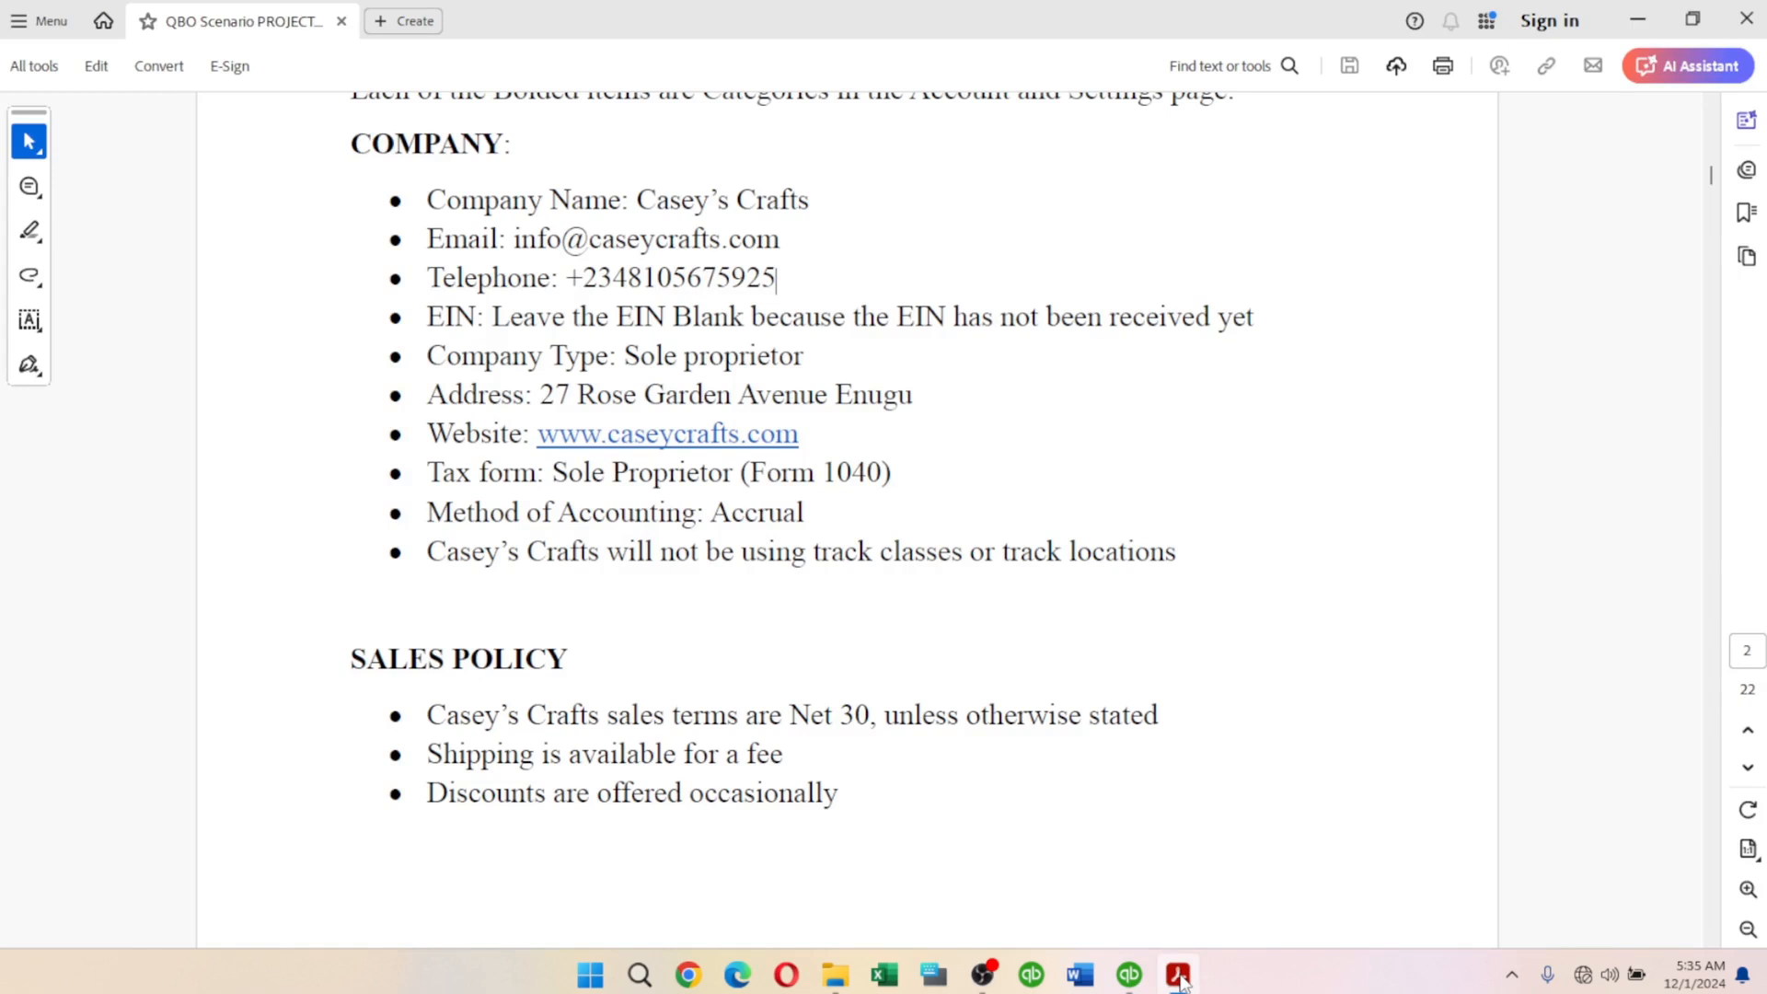
Switch from Acrobat back to the QuickBooks Desktop Setup window.
click(1129, 973)
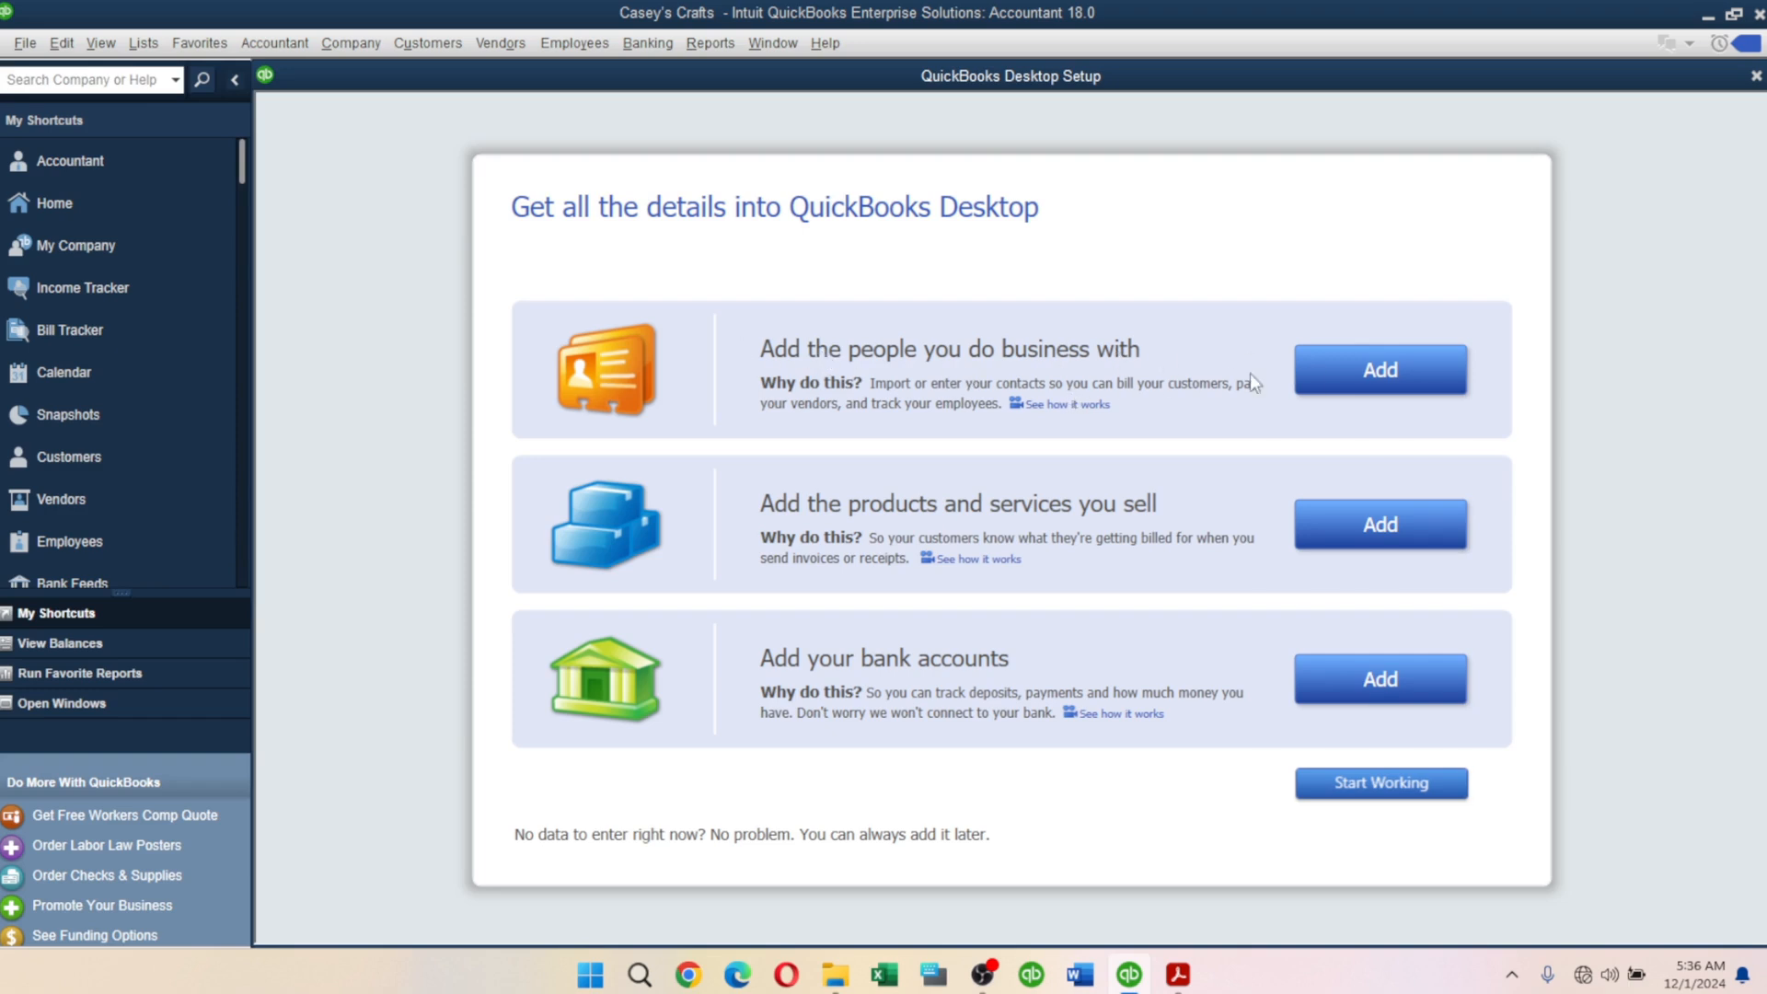
Start adding people and choose to enter contacts manually in the entry grid.
click(1365, 379)
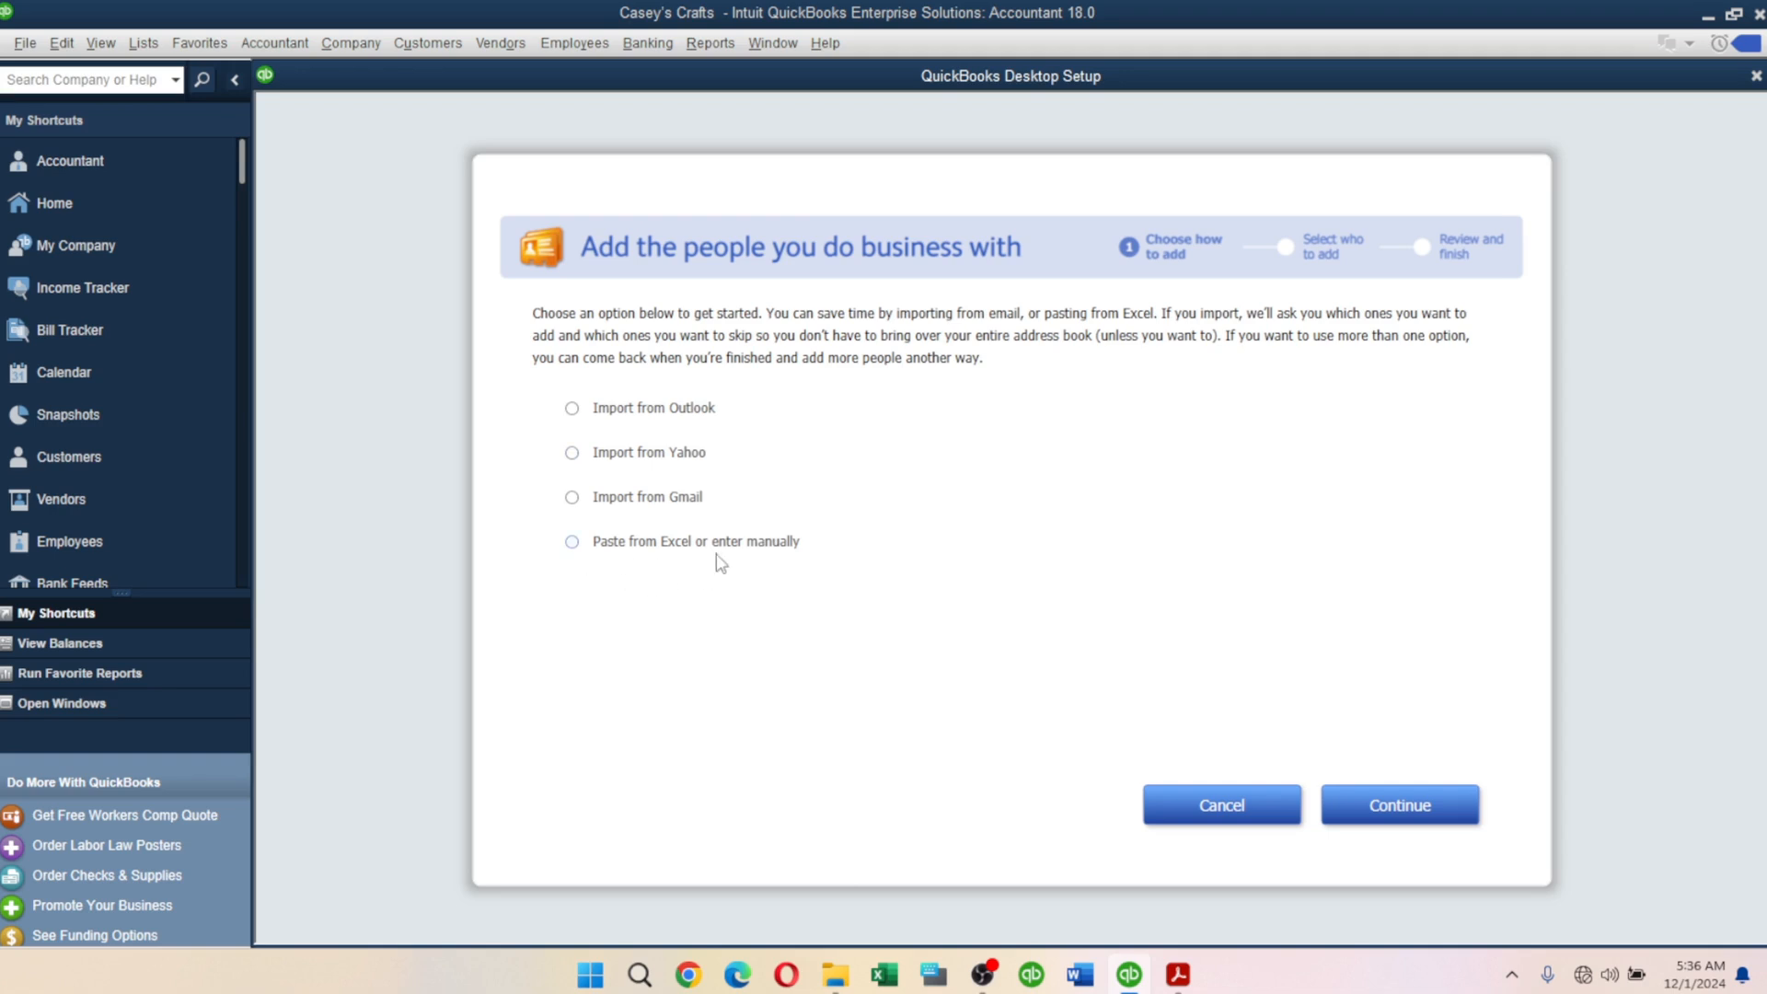
click(676, 547)
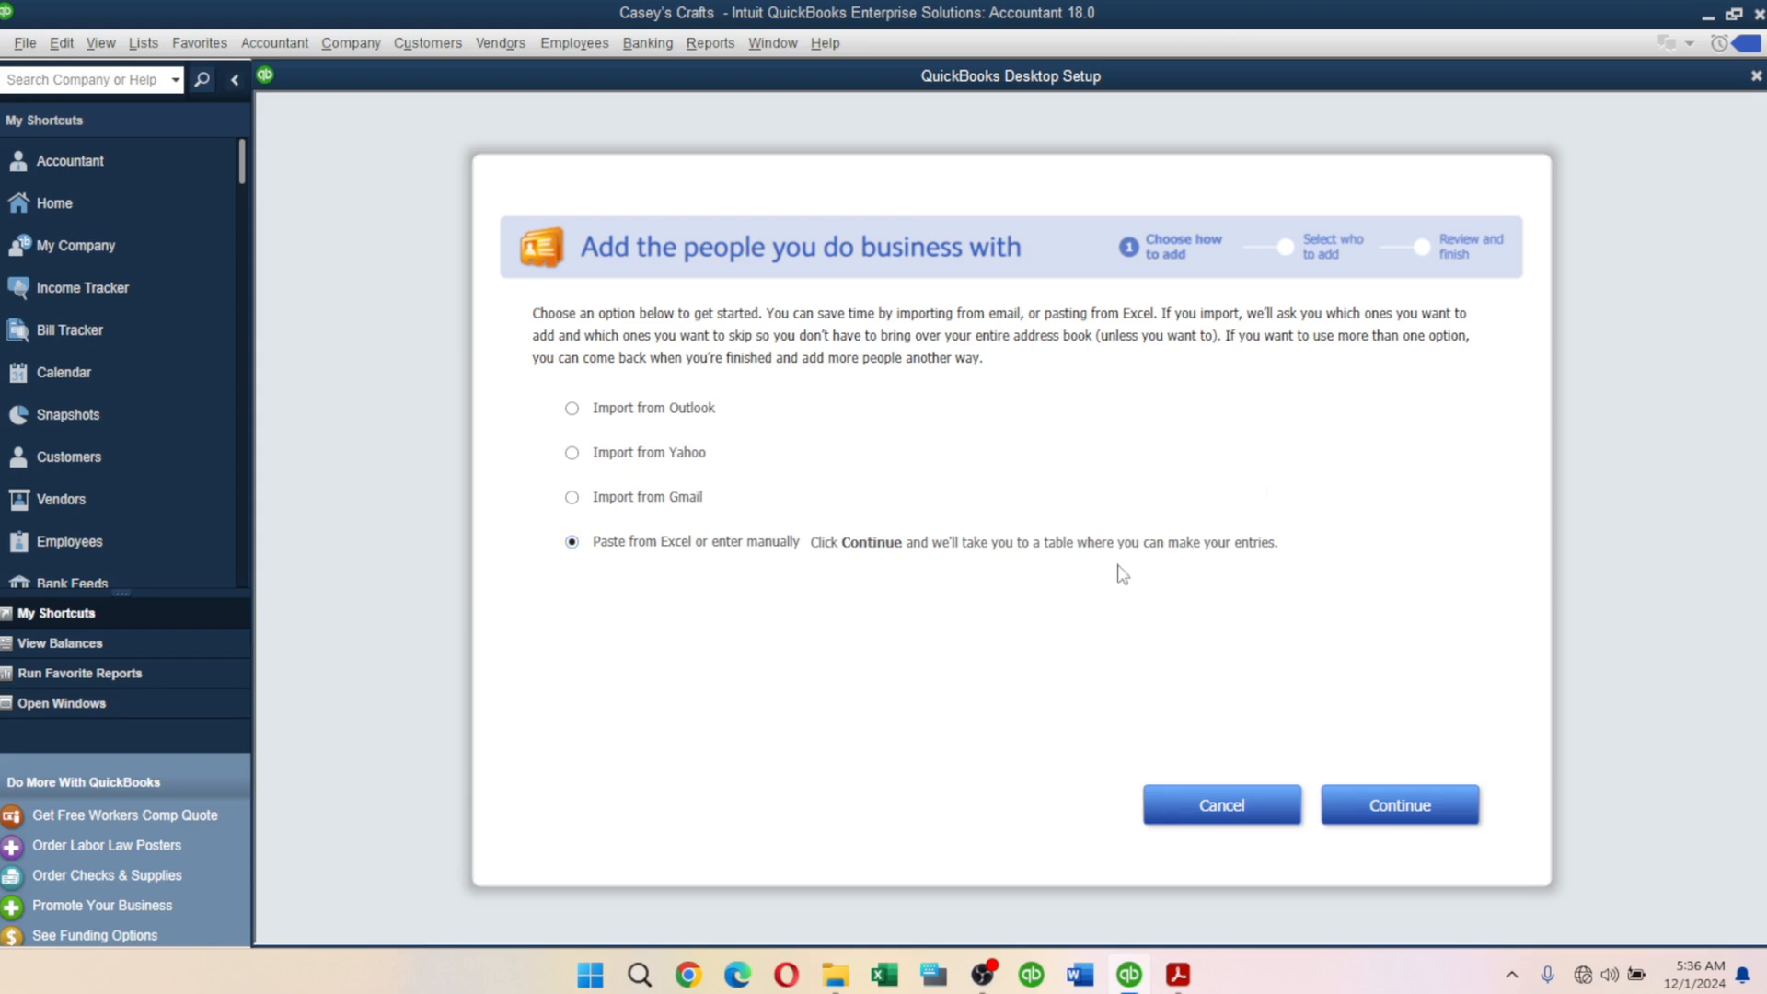
click(1379, 807)
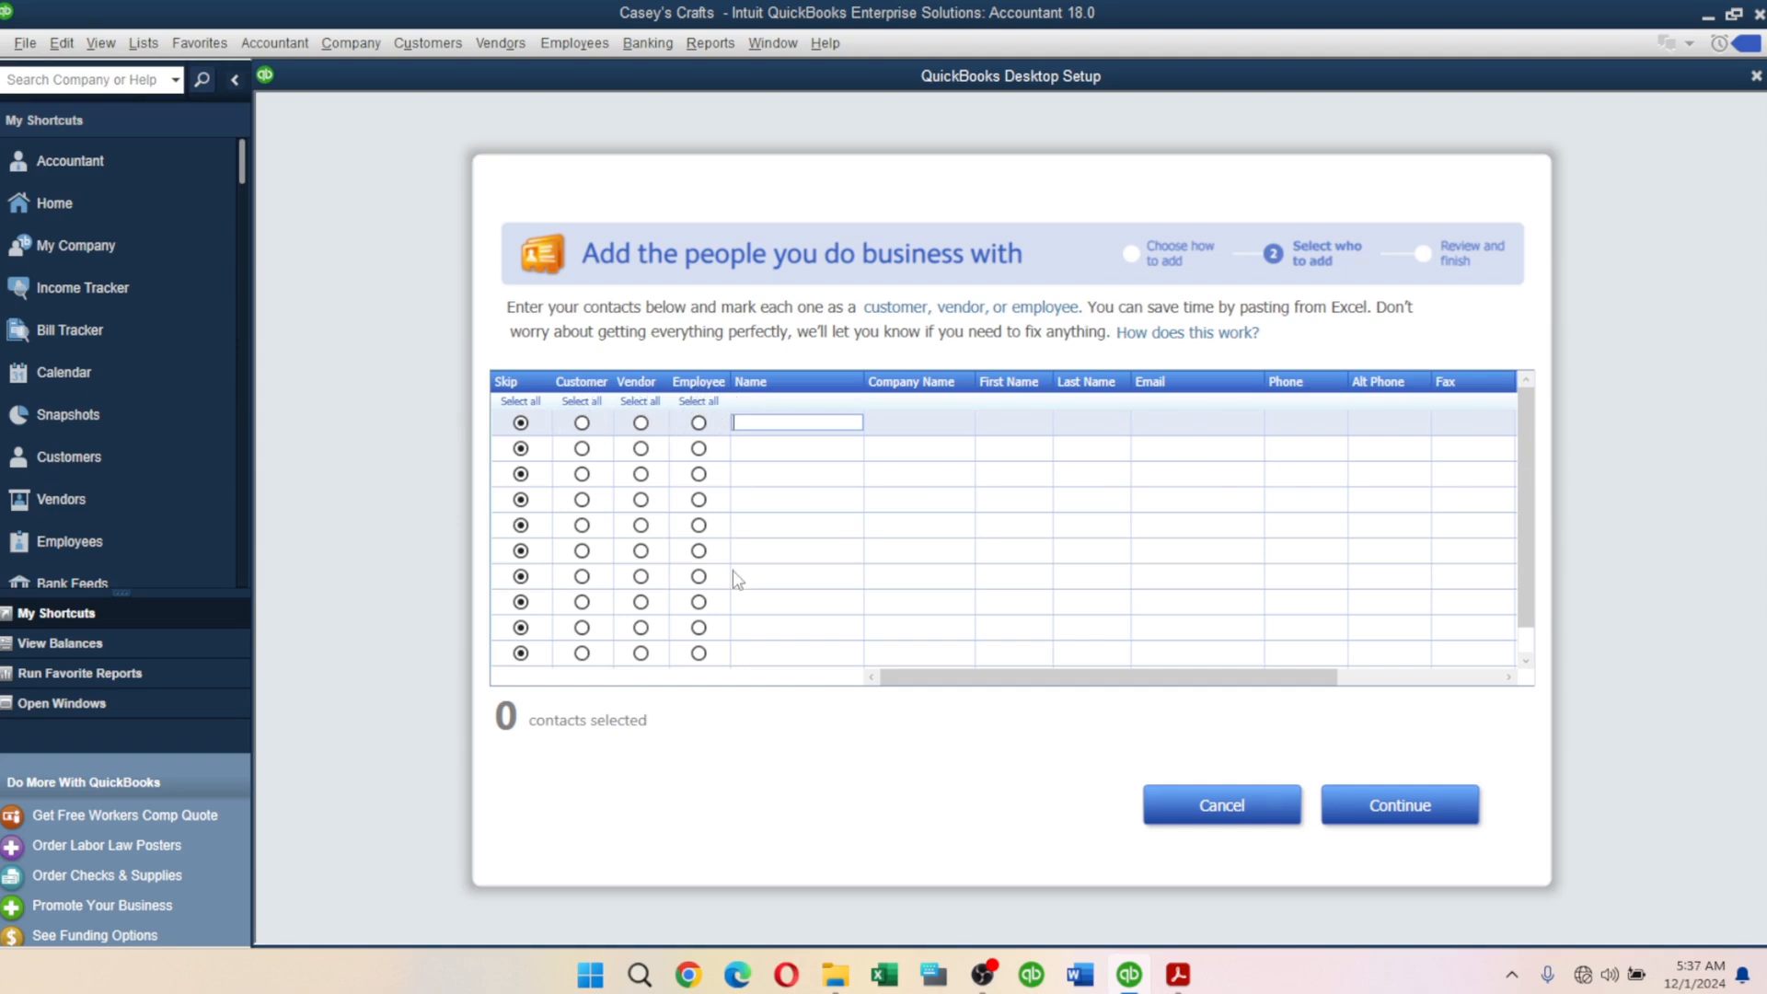
Make row 1 a customer and enter the customer's name, company name and phone number.
click(582, 424)
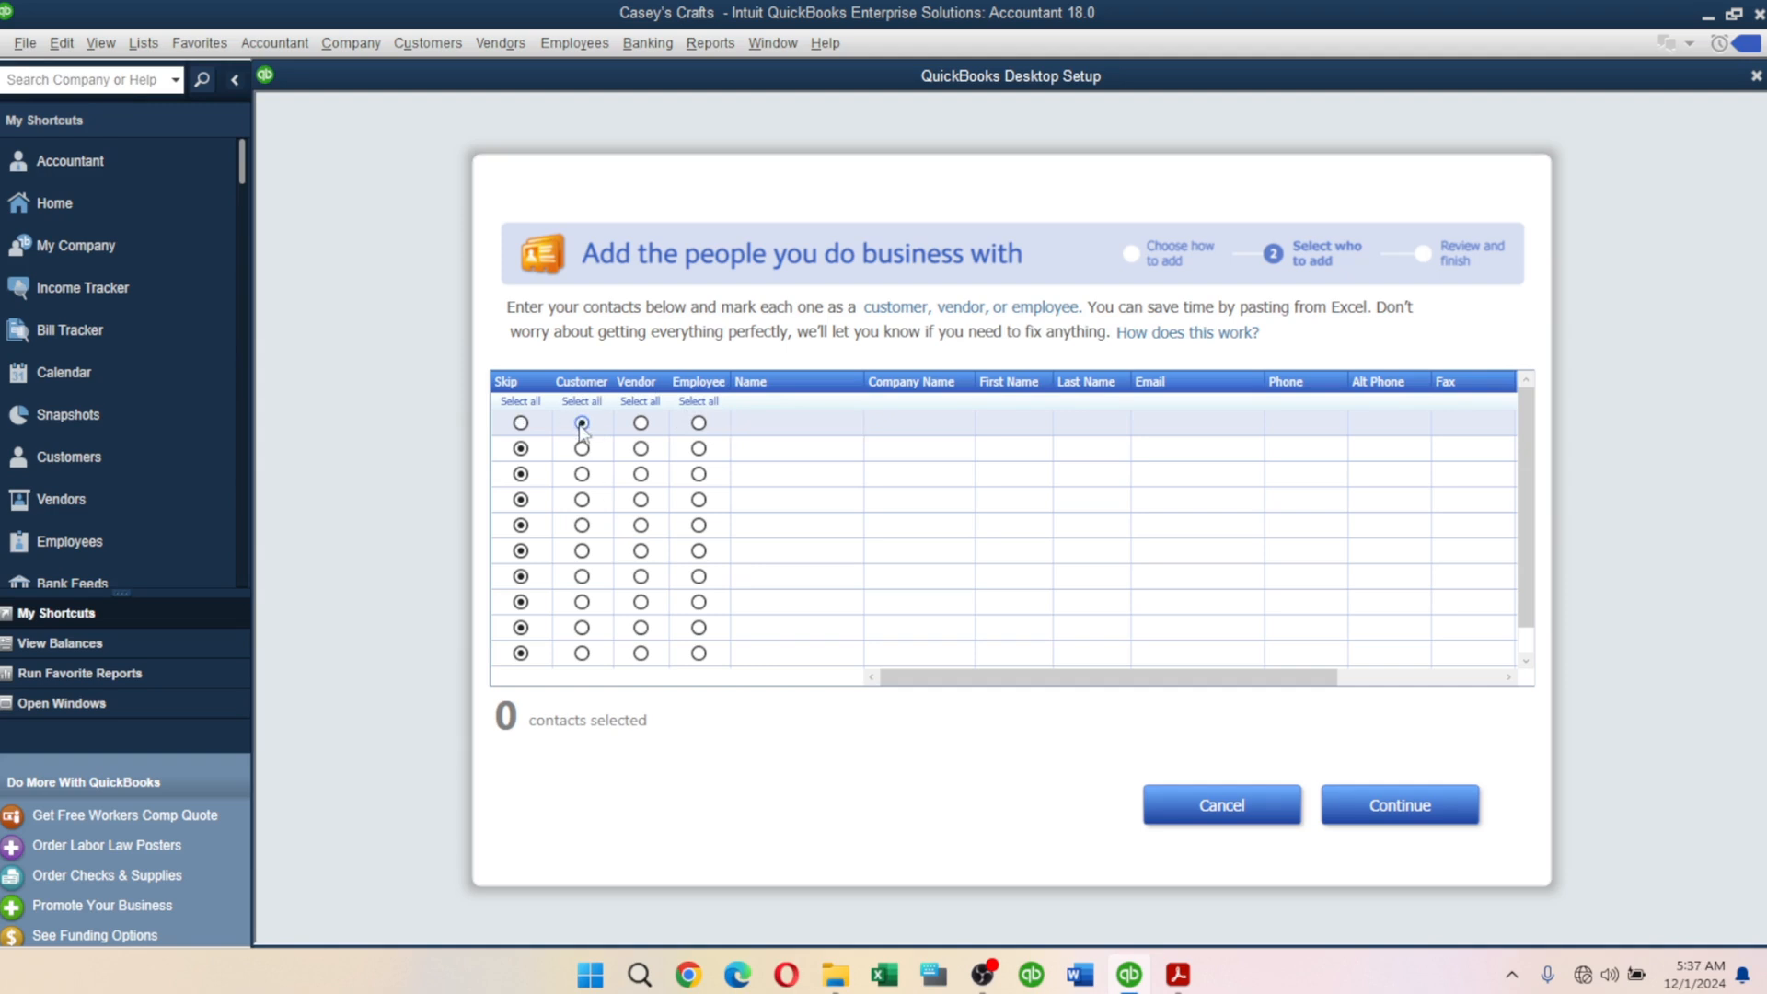
click(781, 424)
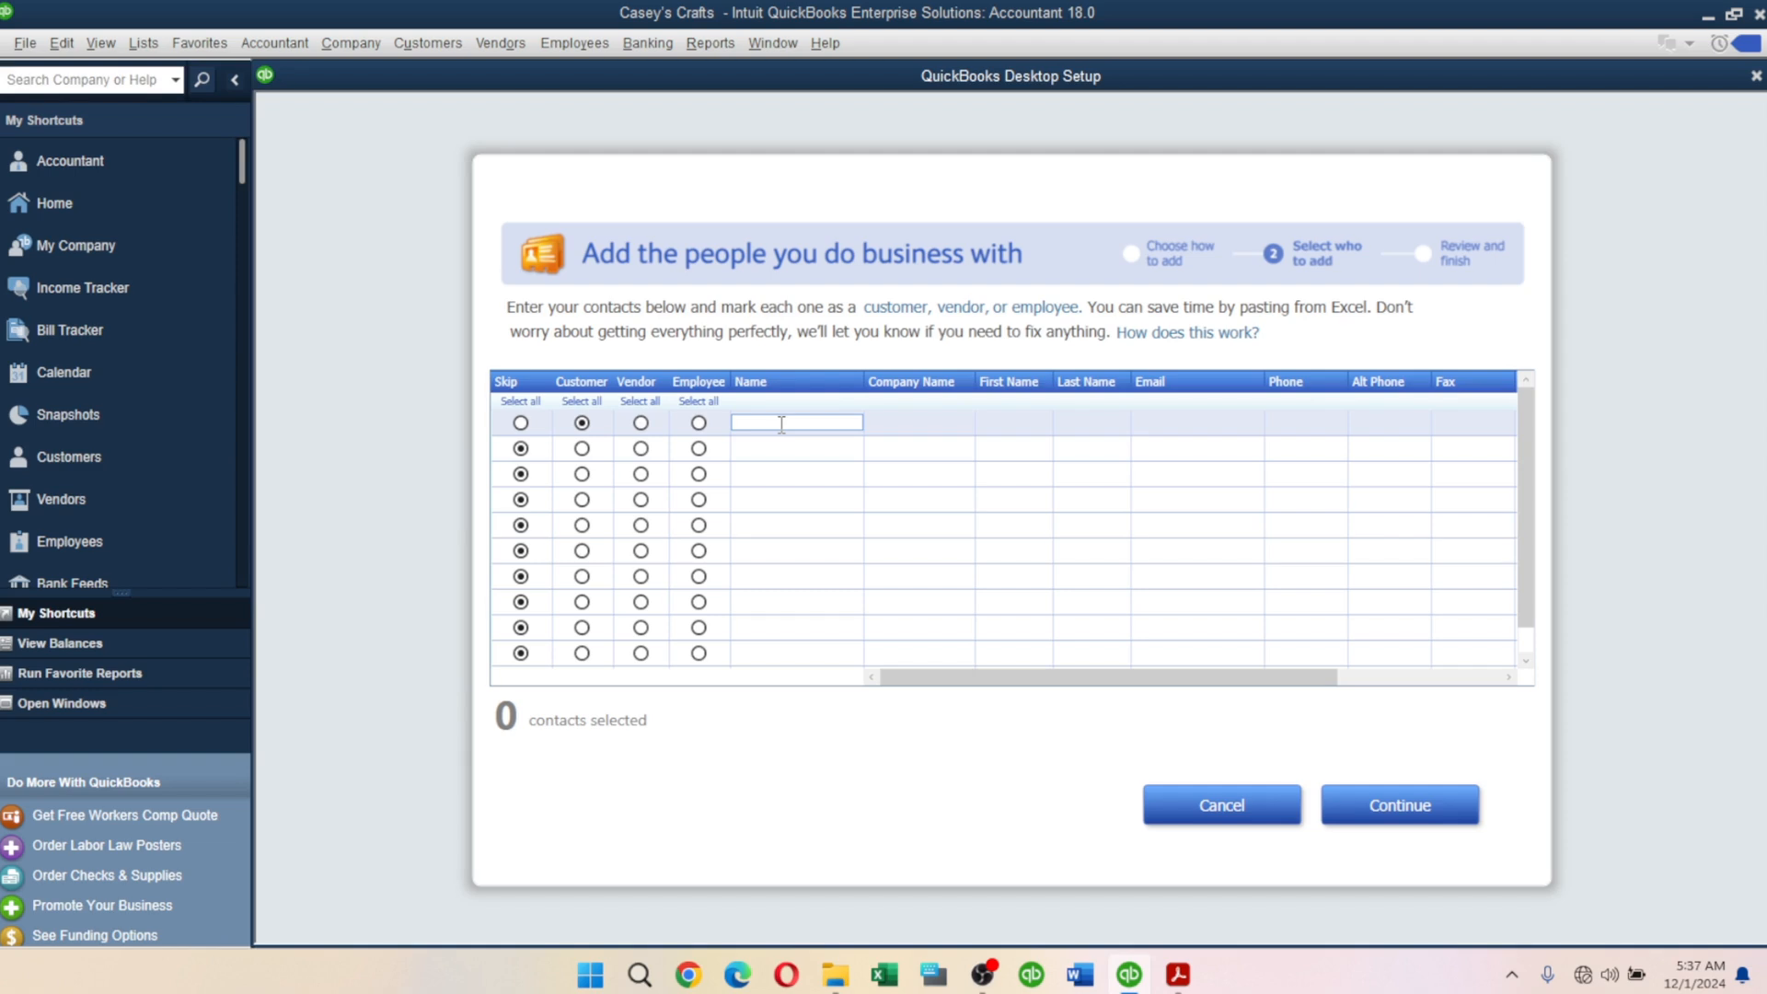
text(Umunna)
key(Tab)
text(Umunna)
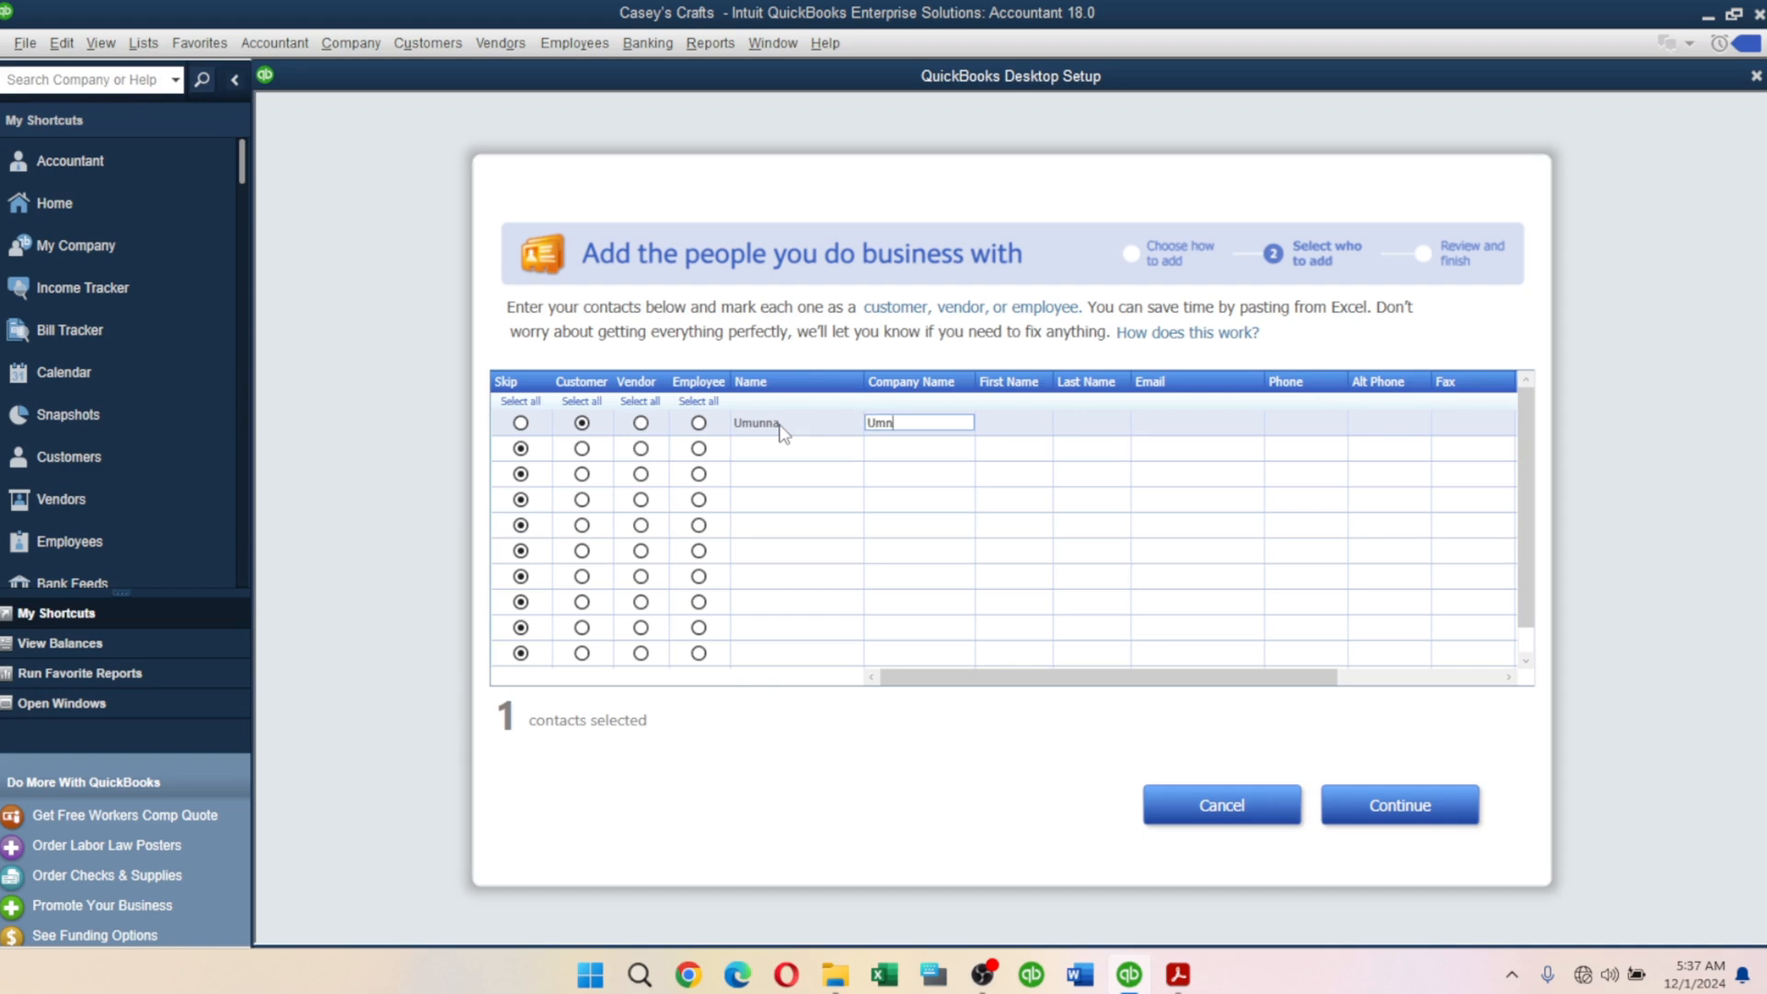
key(BackSpace)
key(BackSpace)
key(BackSpace)
key(BackSpace)
key(BackSpace)
text(mi)
key(BackSpace)
key(BackSpace)
text(munna)
key(Tab)
key(Tab)
key(Tab)
key(Tab)
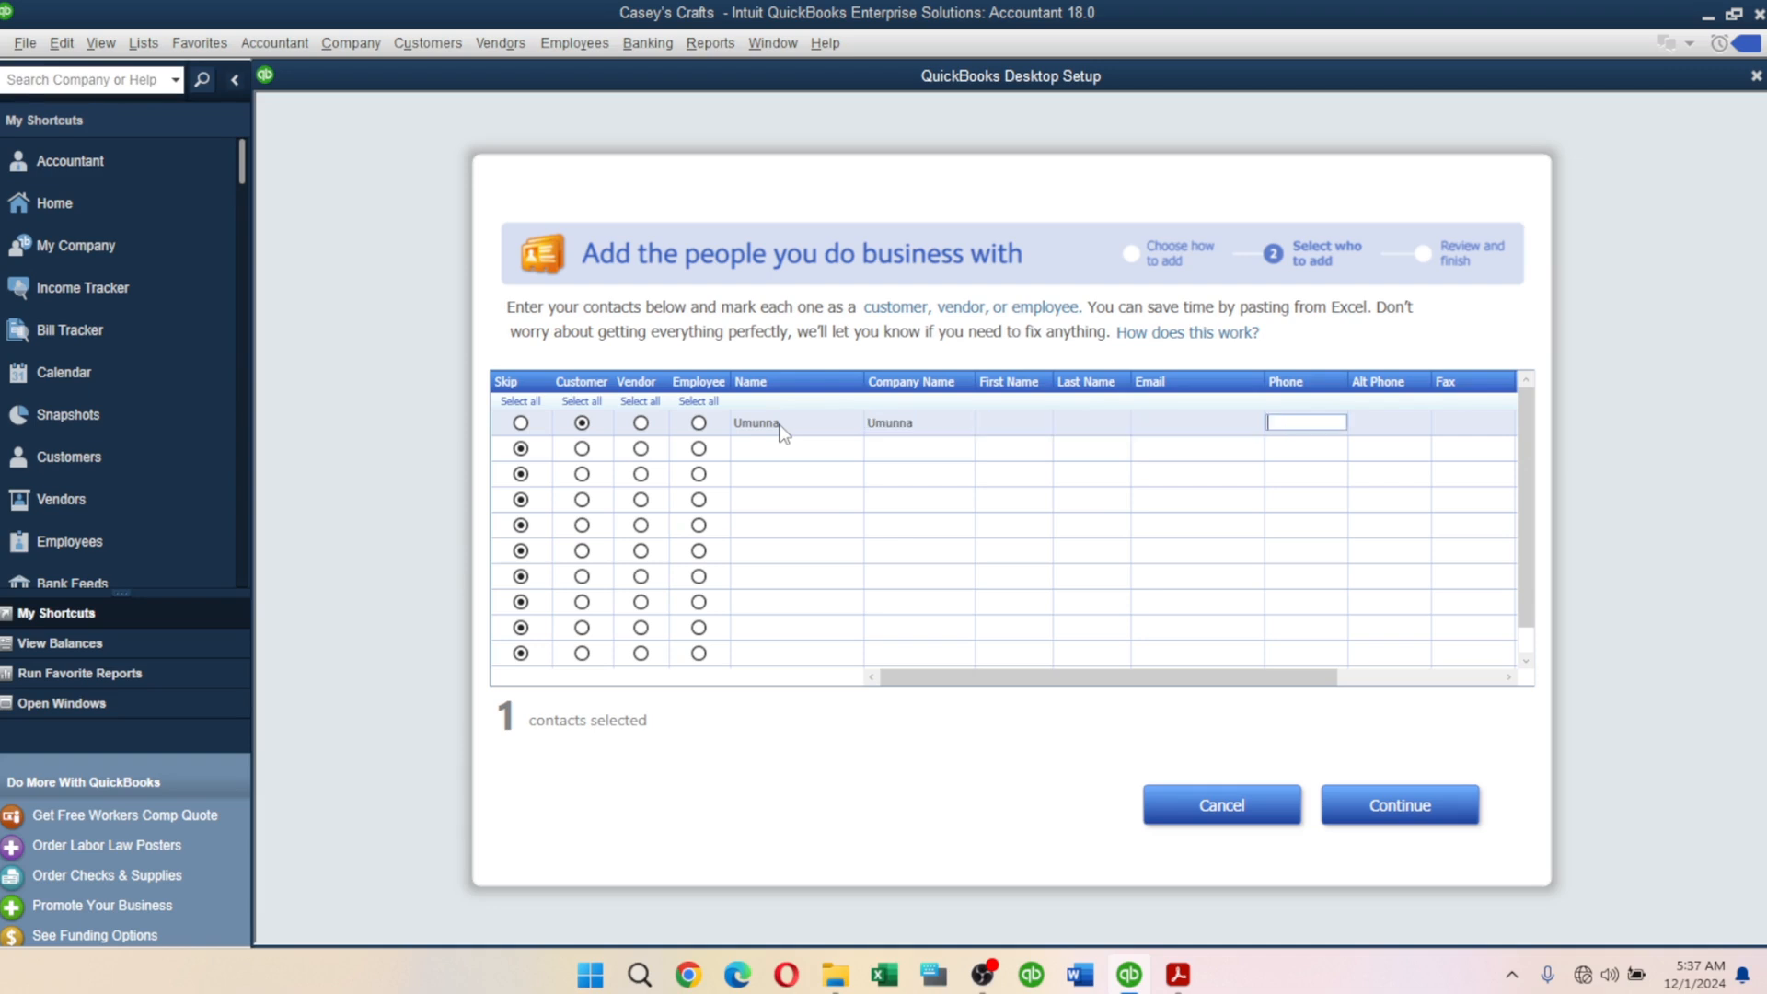
key(Tab)
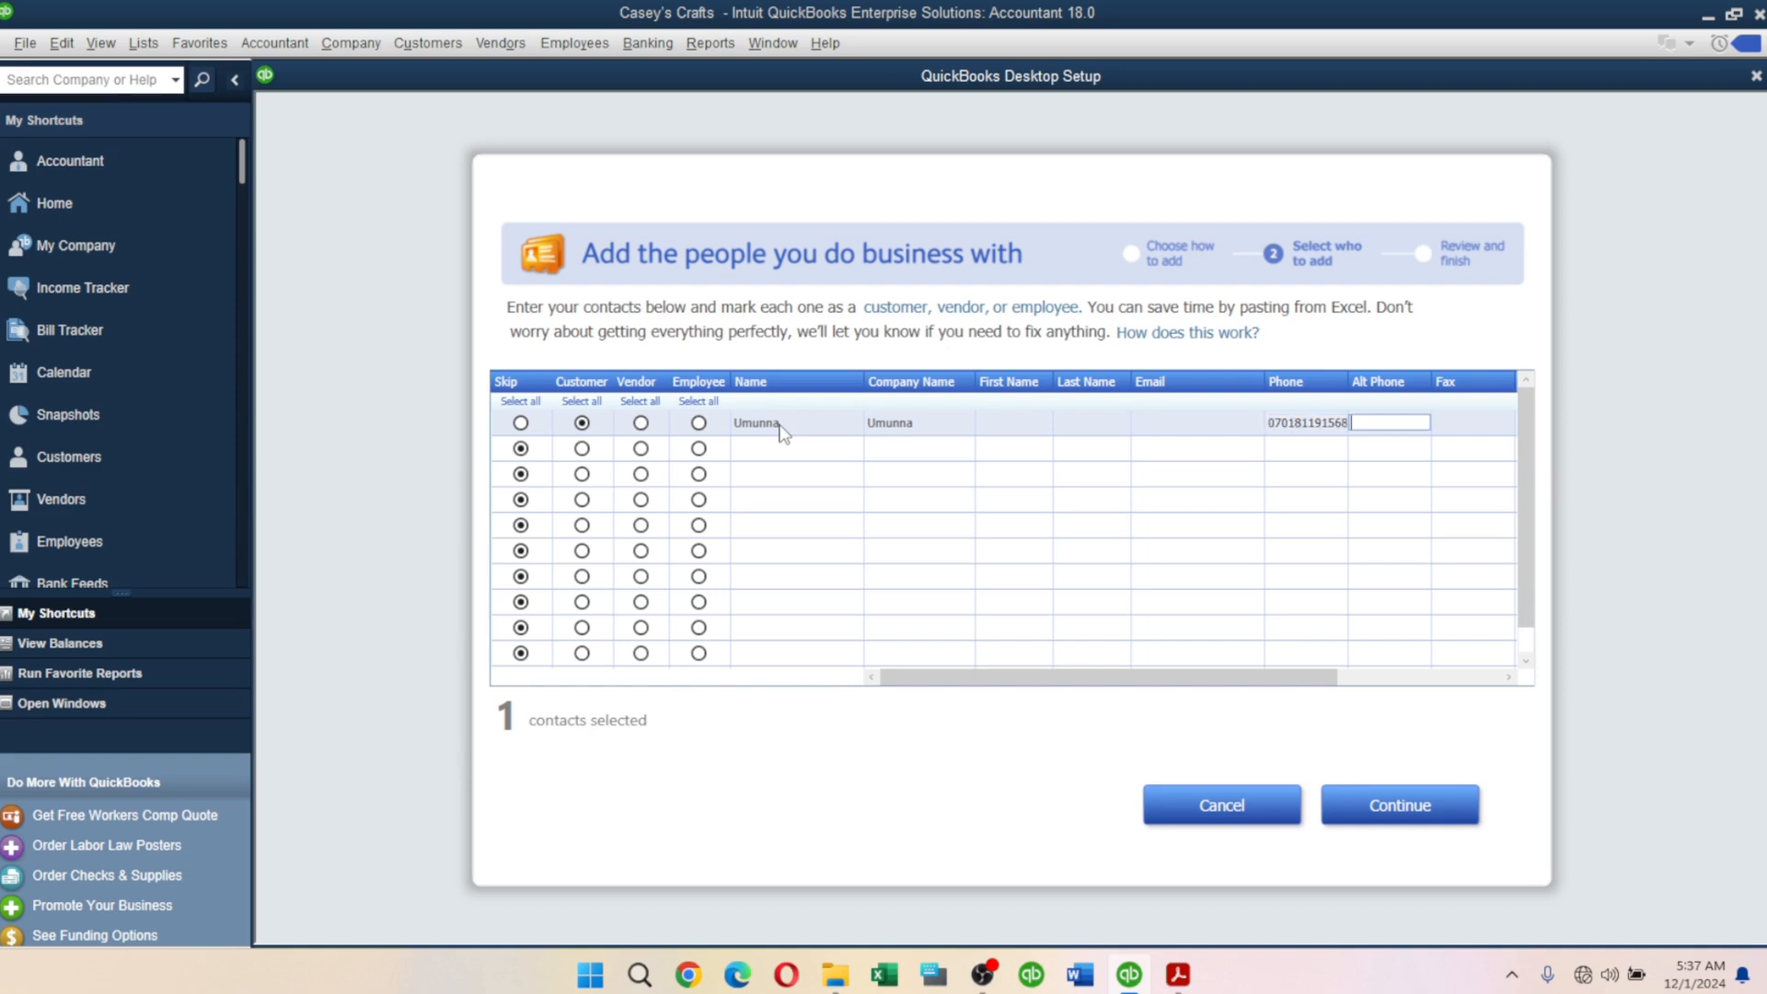
key(Tab)
key(Tab)
key(Tab)
key(Tab)
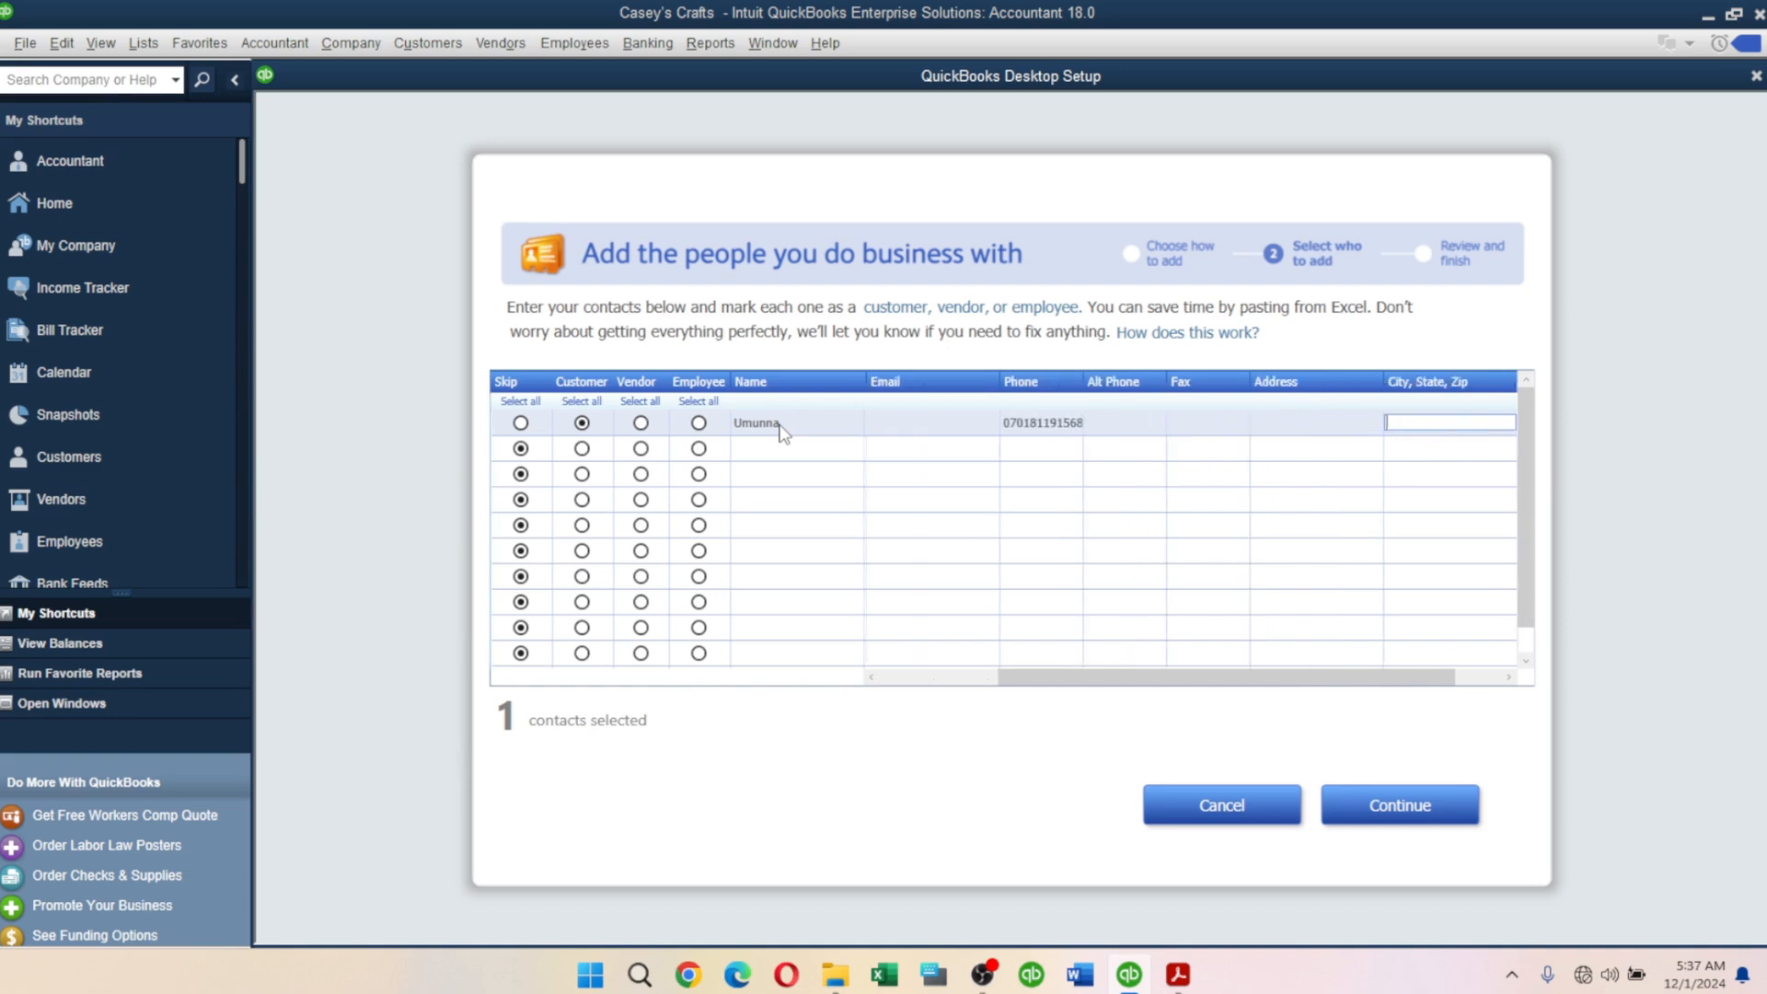
key(Tab)
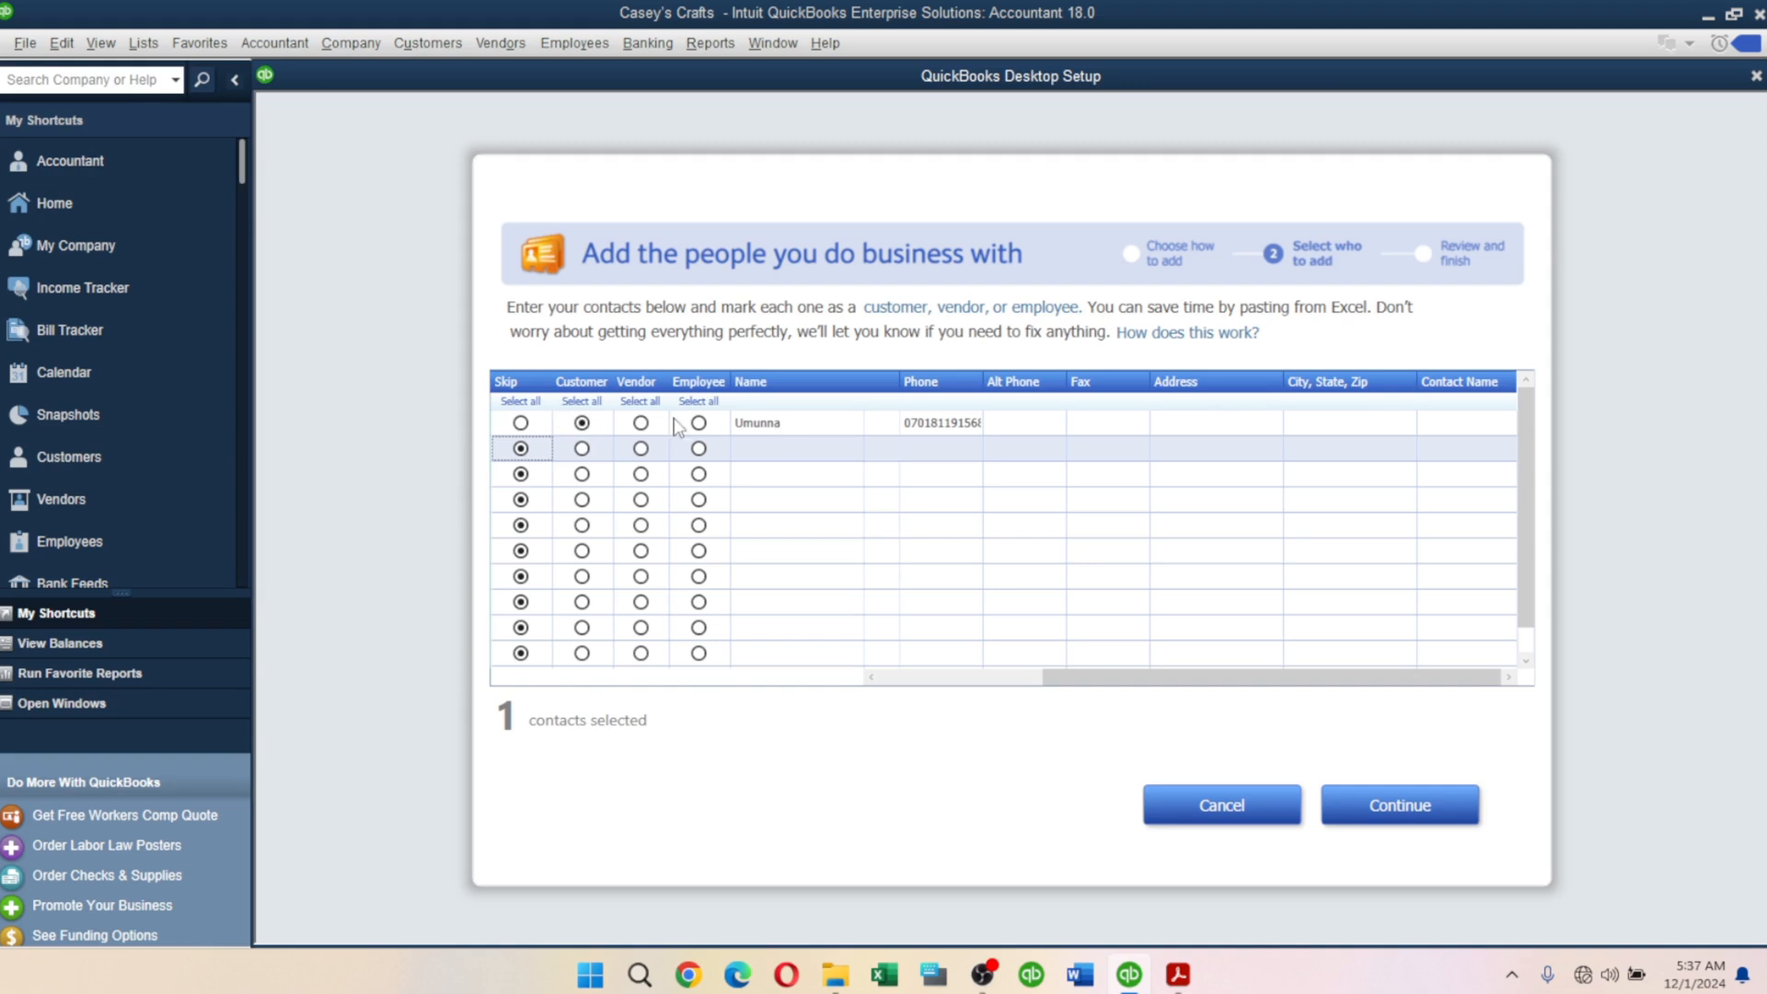
Enter Jamco Ltd as the vendor in row 2.
click(780, 451)
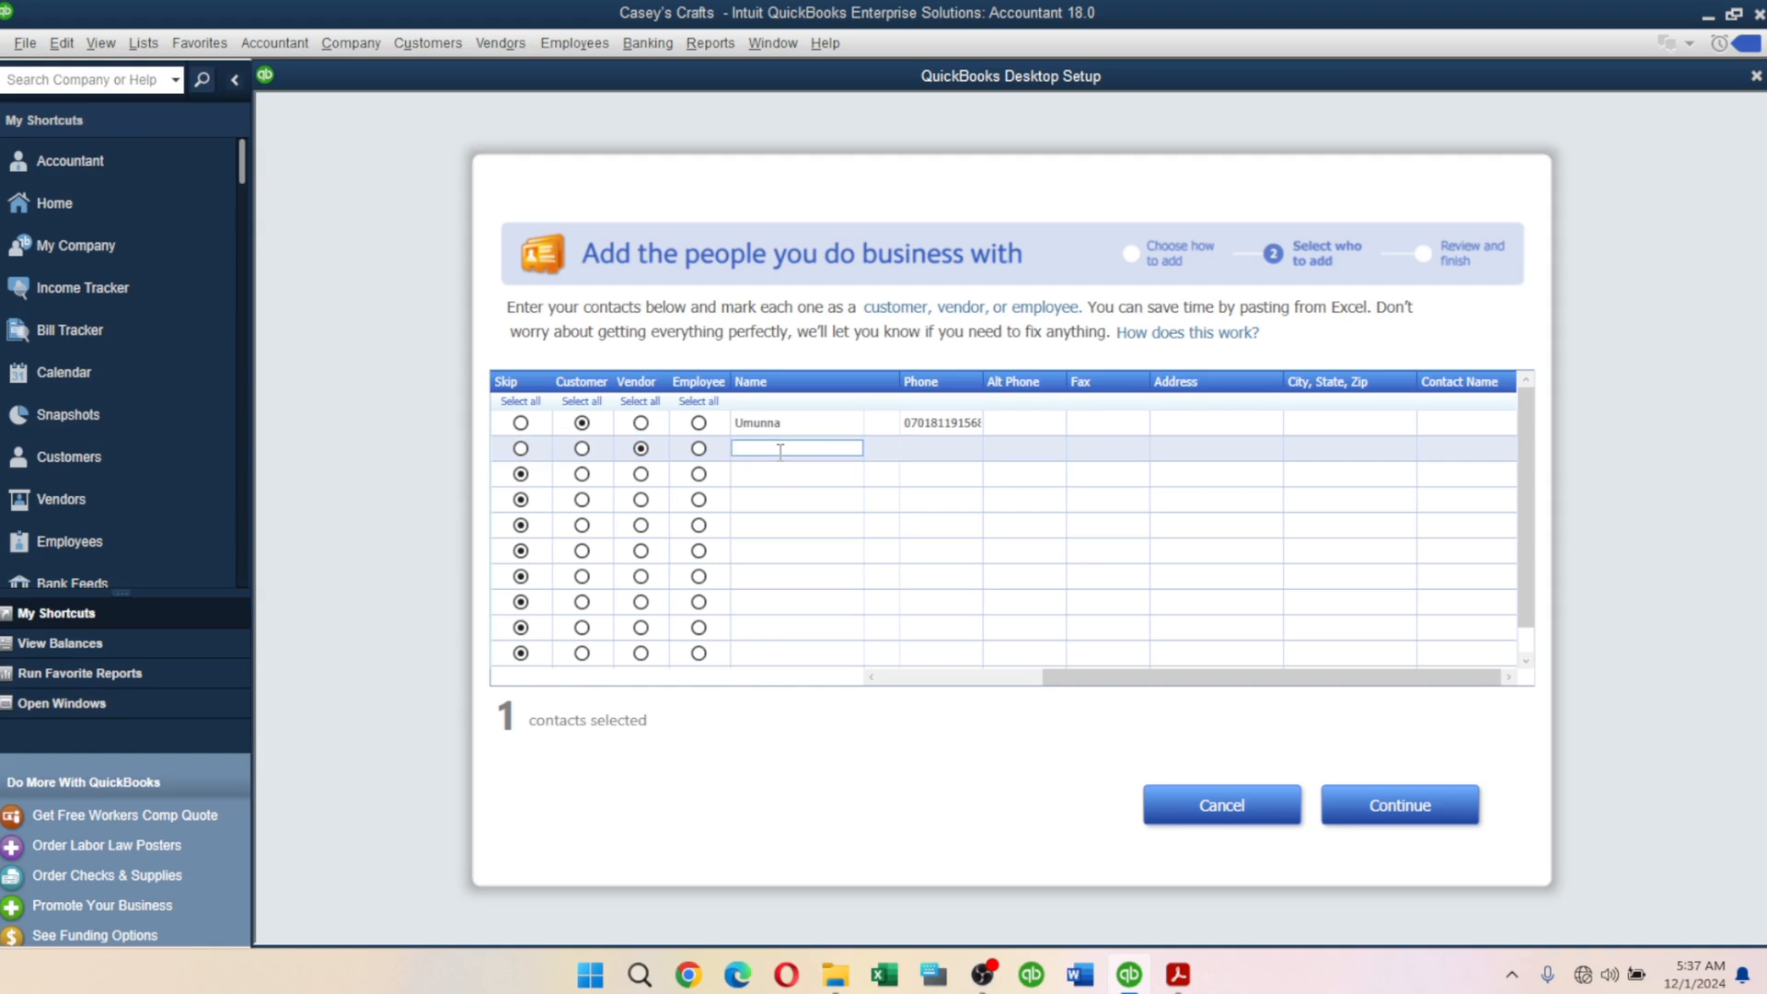
text(Jamco Ltd)
key(Tab)
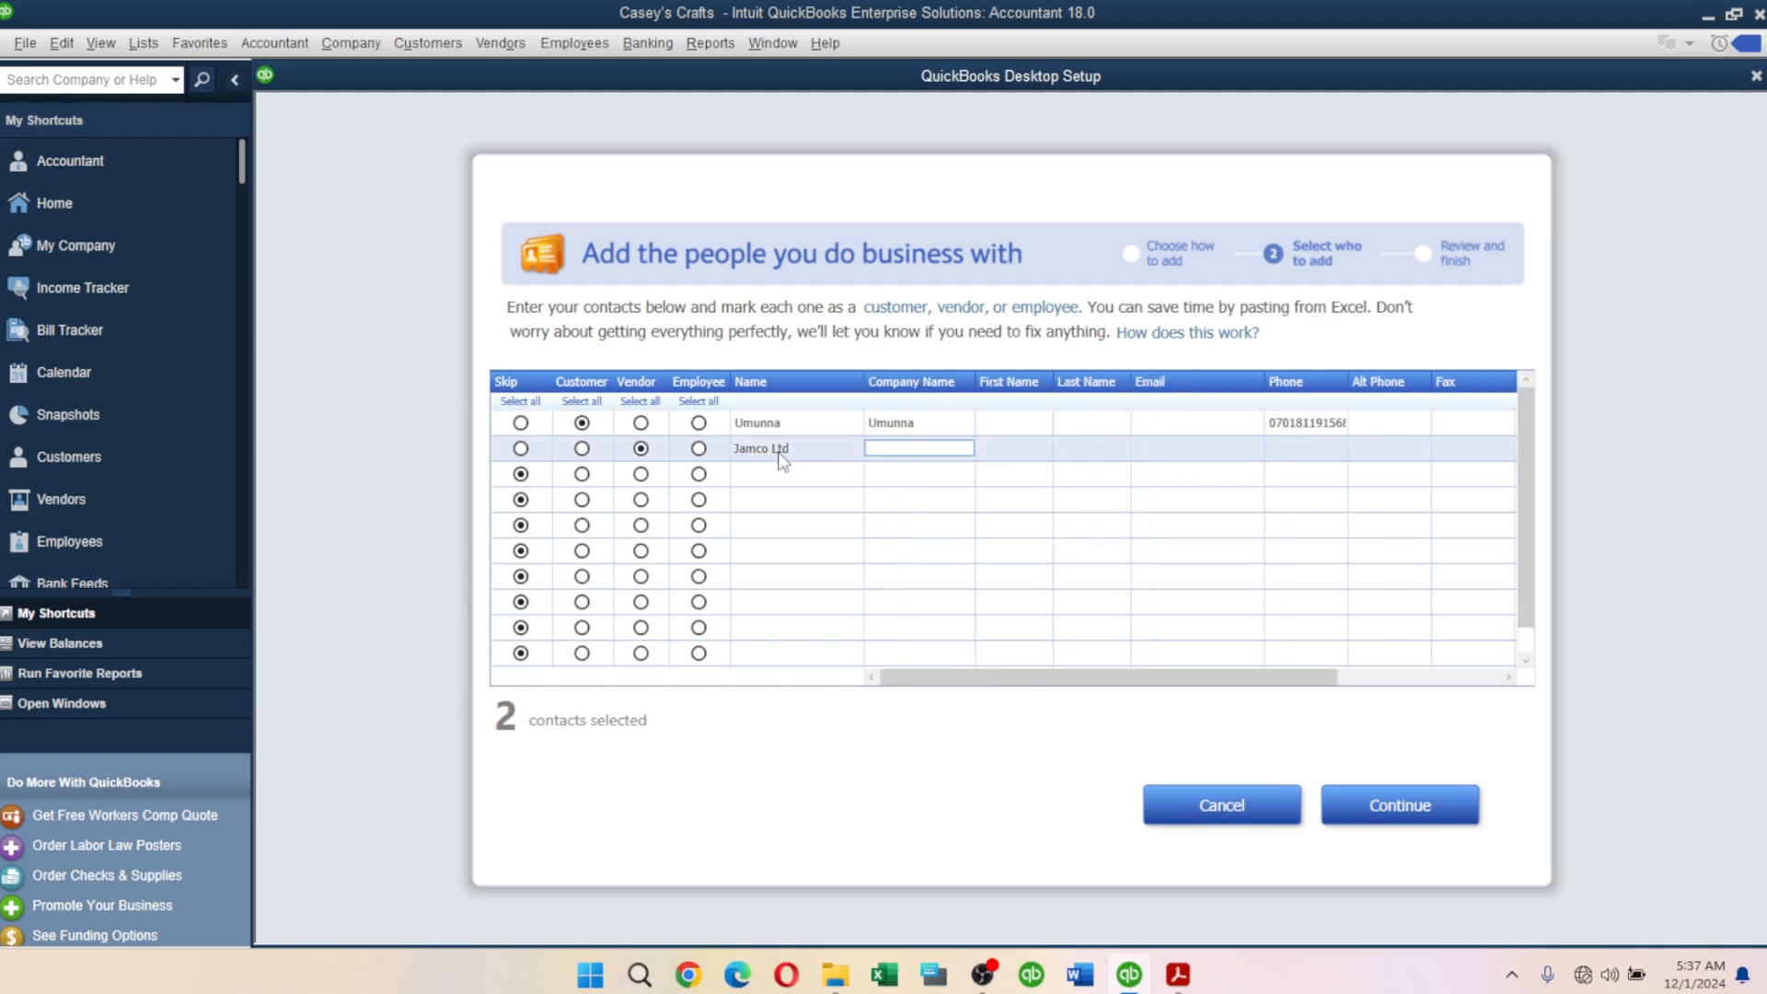
key(Tab)
key(Tab)
key(Tab)
key(Tab)
key(Tab)
key(Tab)
key(Tab)
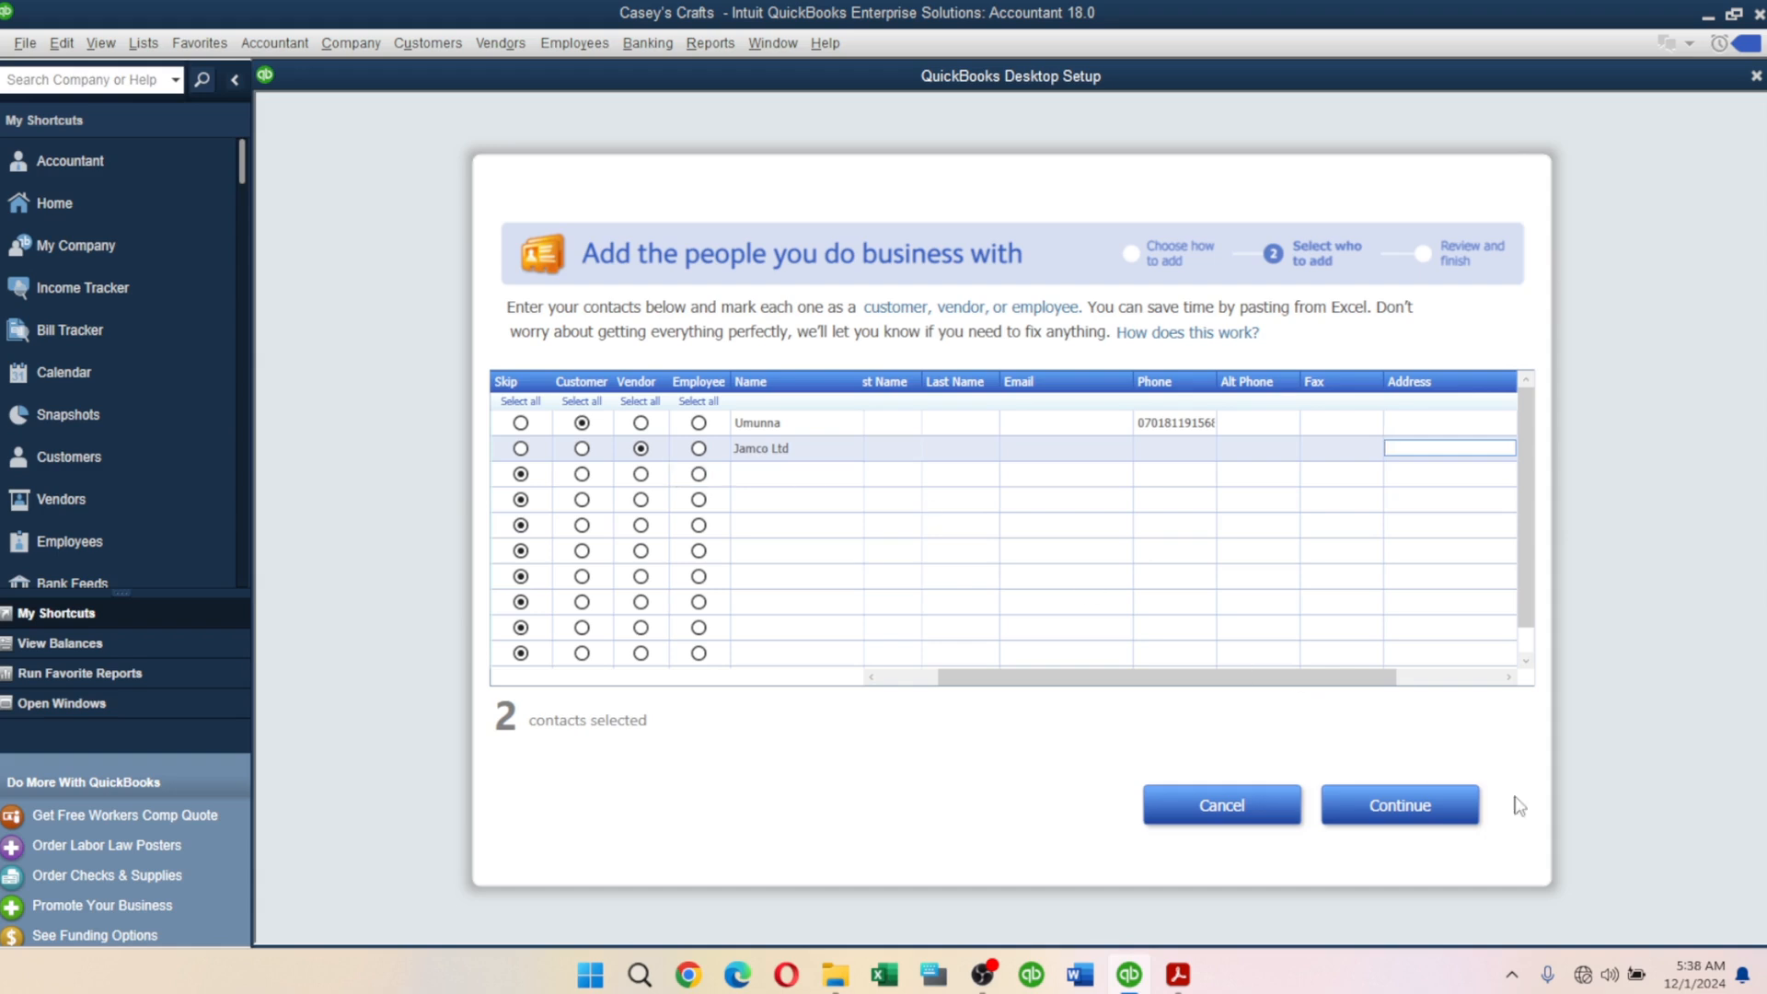
Review the two contacts and add them to Casey's Crafts.
click(1465, 813)
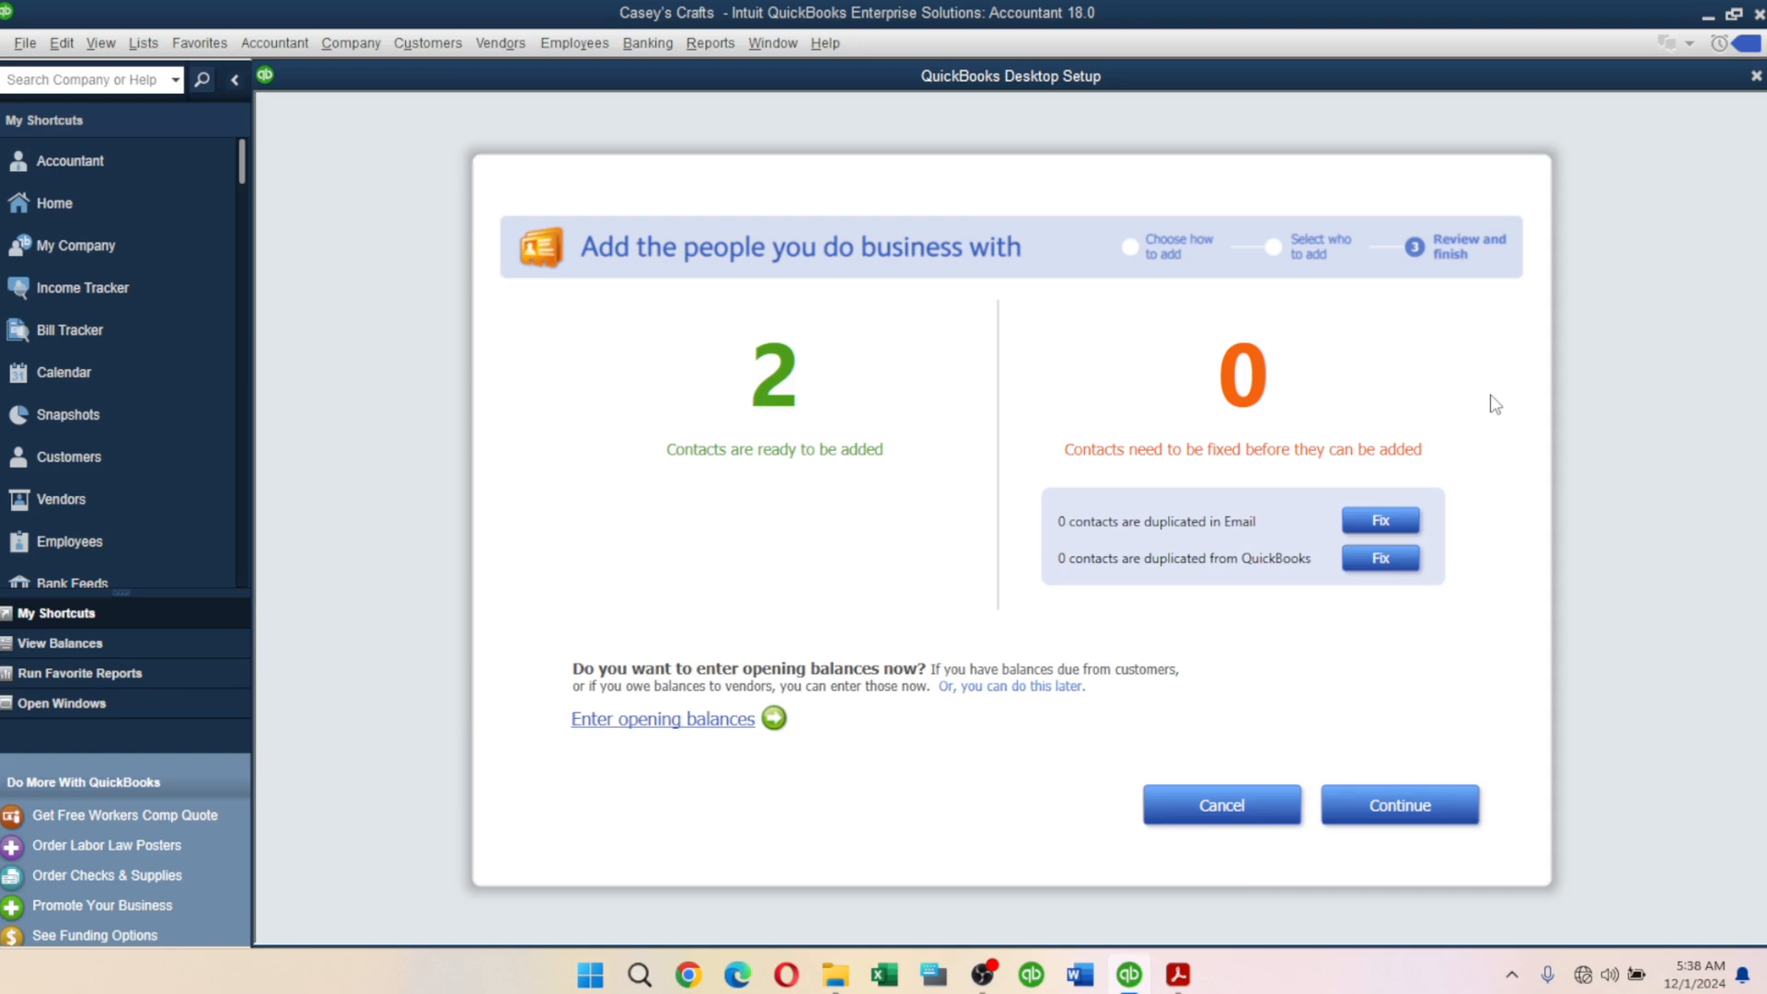
click(1387, 810)
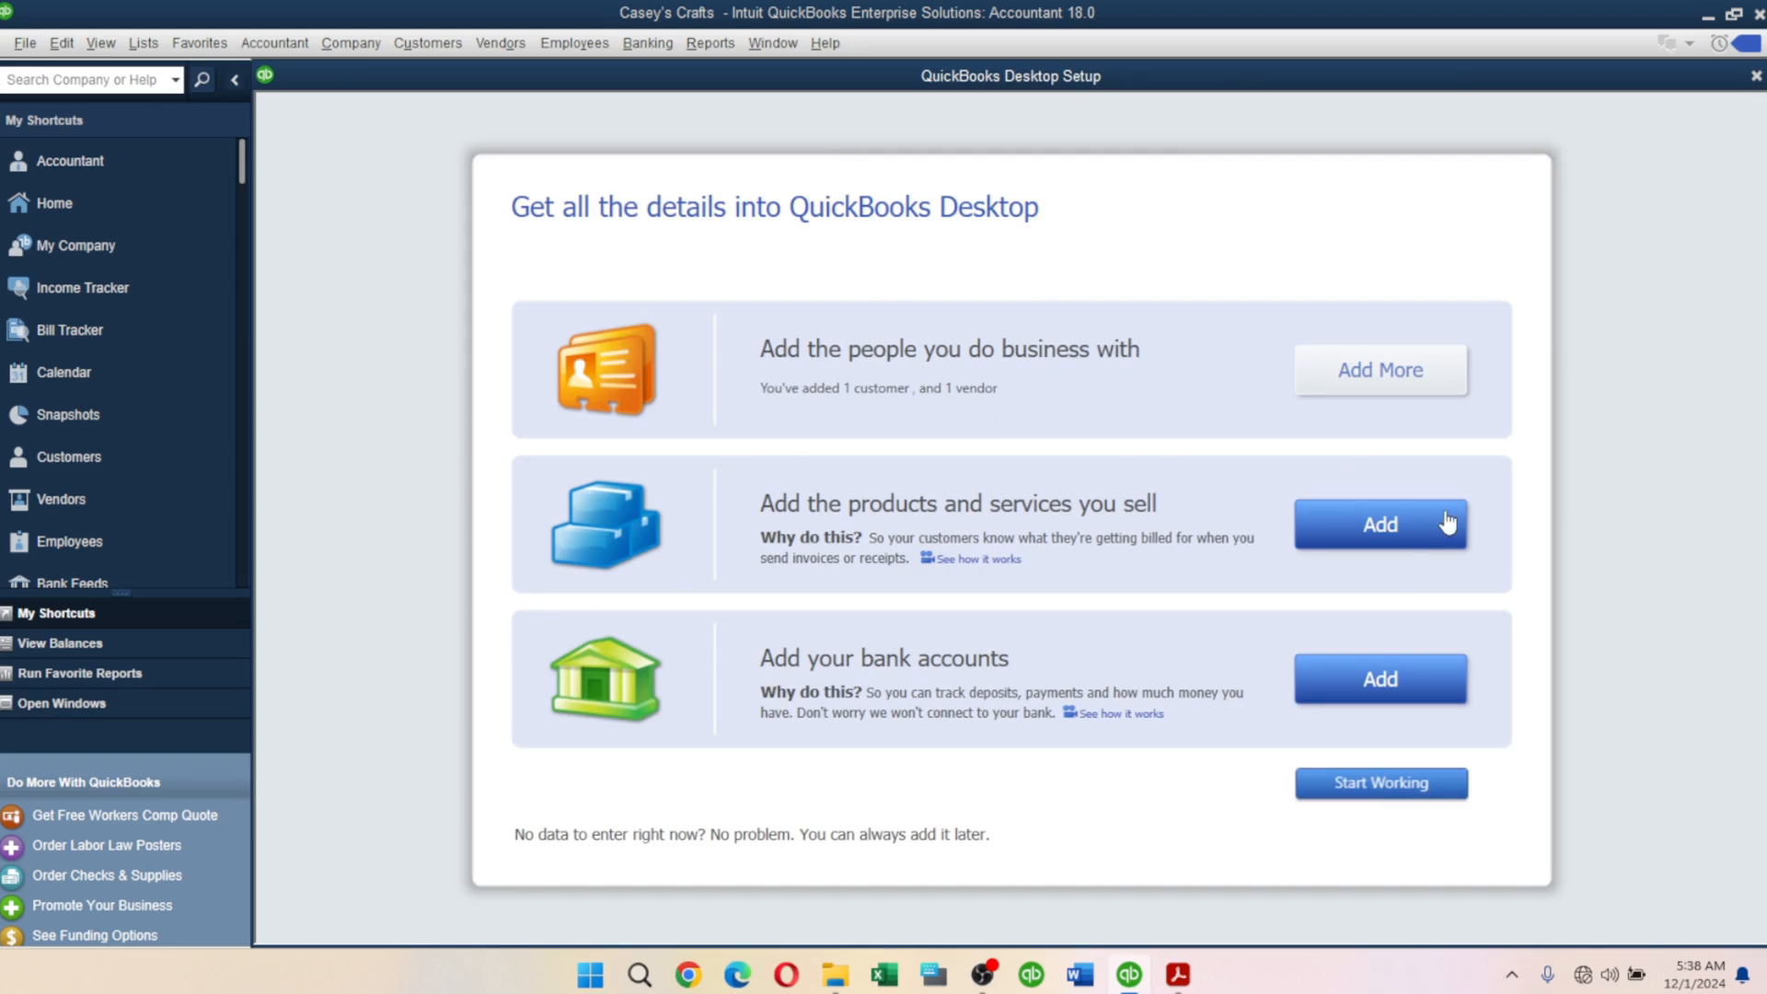
Begin adding products and services with Inventory part as the item type.
click(1378, 533)
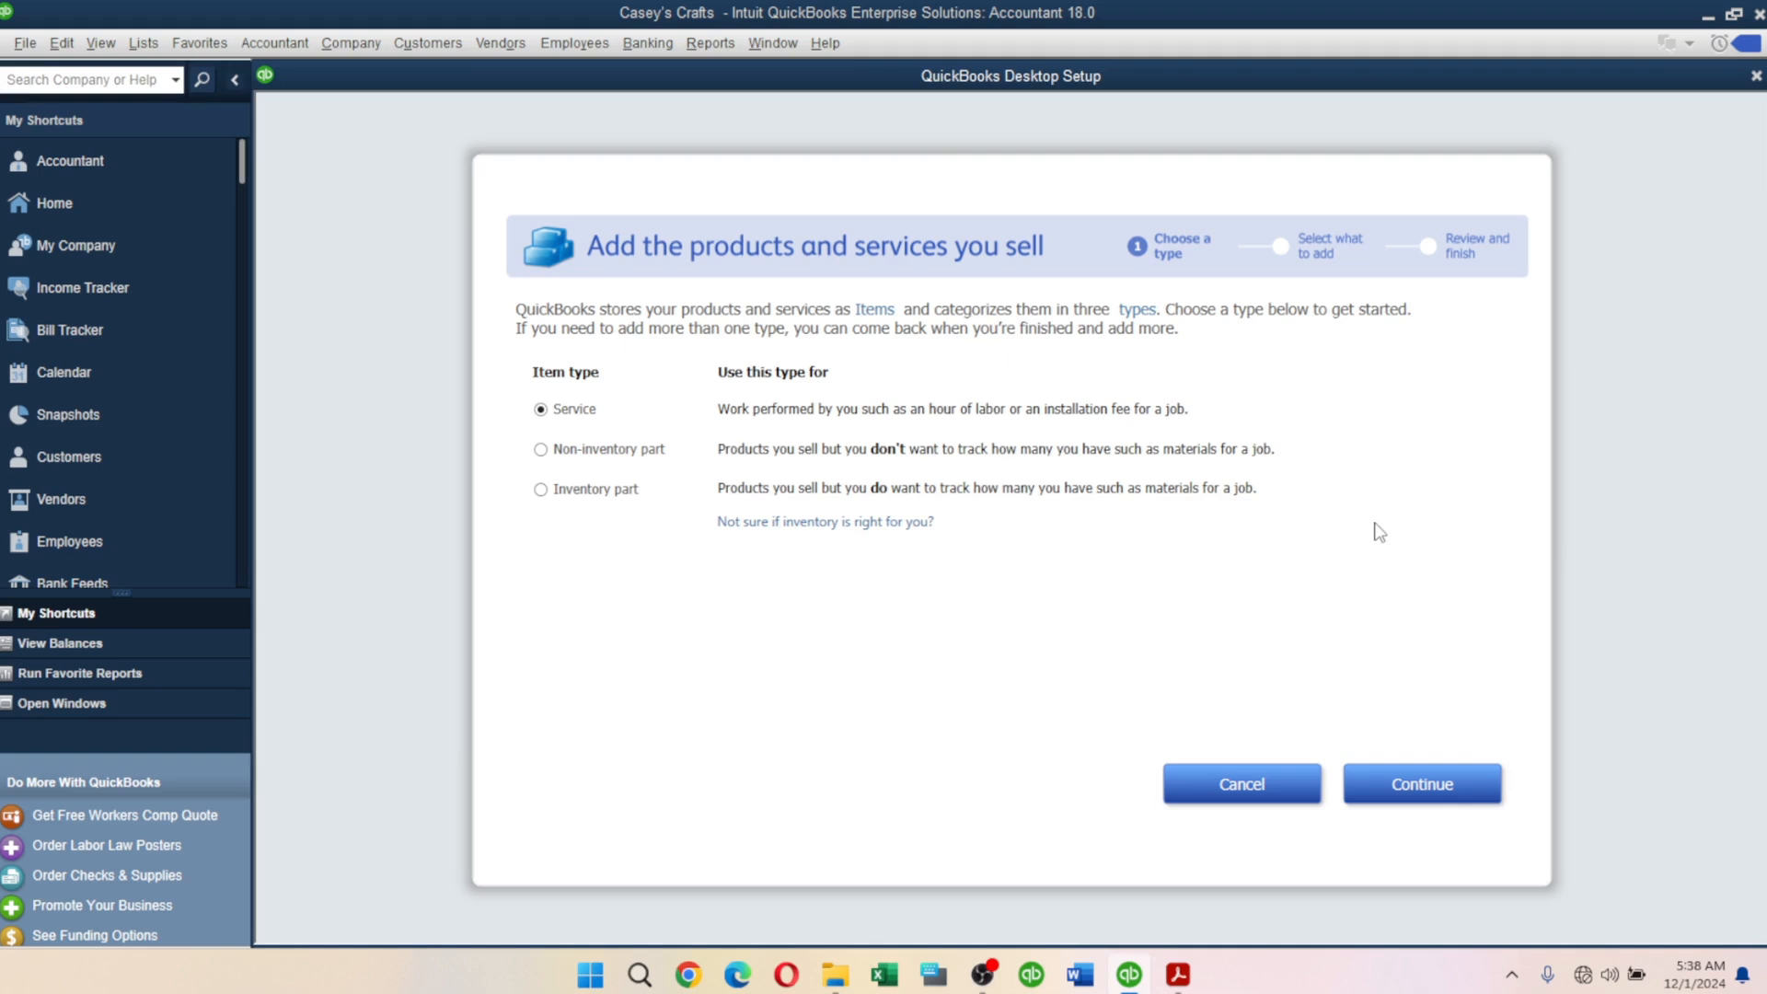
click(540, 491)
Enter 'Customer Art' as the first inventory item's name, leaving its price blank.
click(1411, 784)
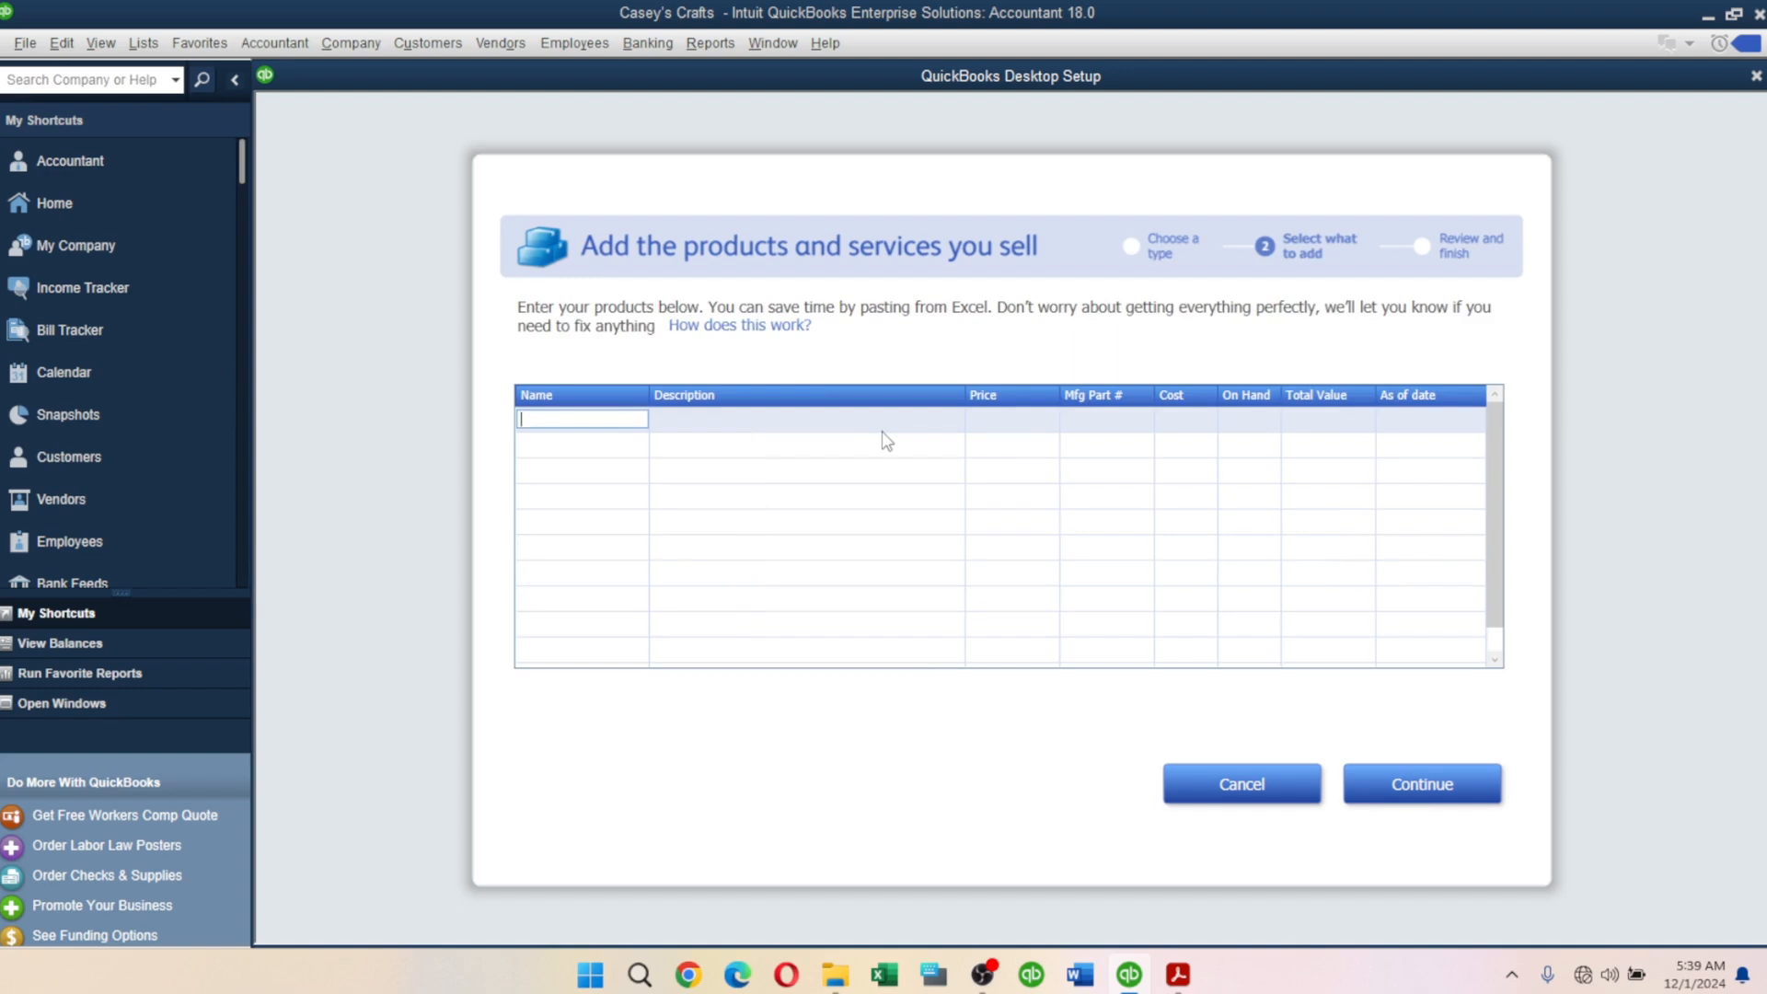
text(Customer Art)
click(880, 425)
click(997, 420)
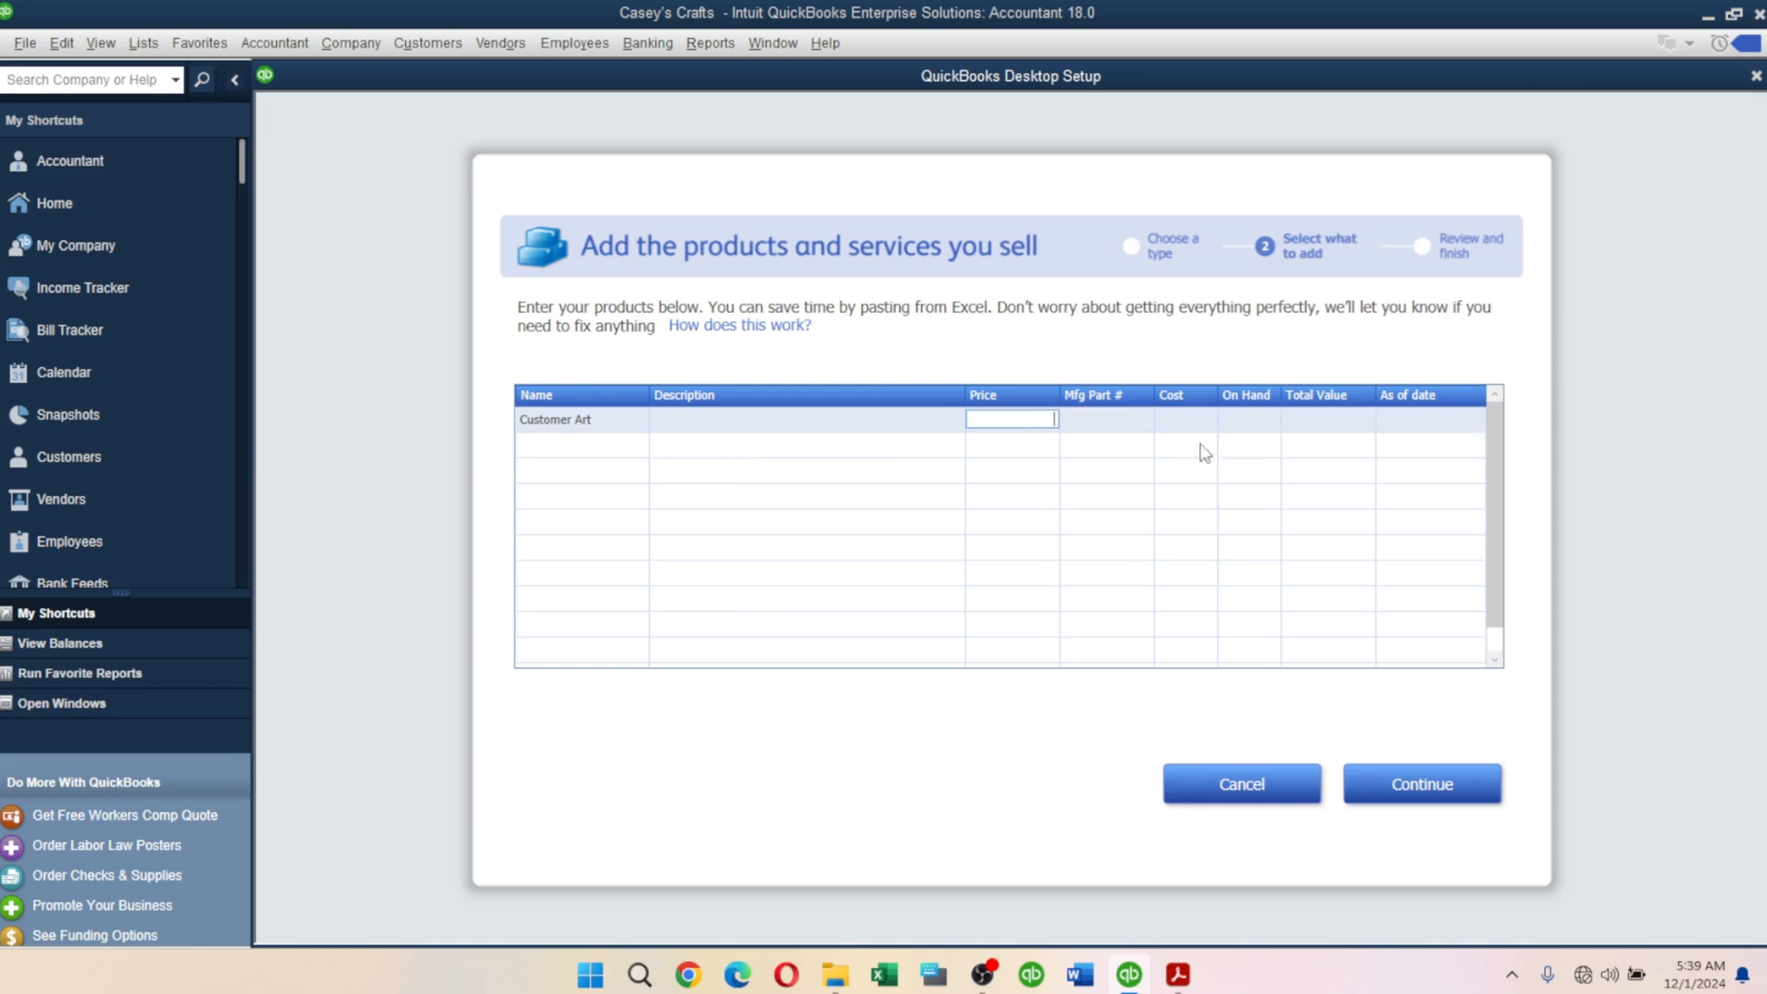
click(563, 420)
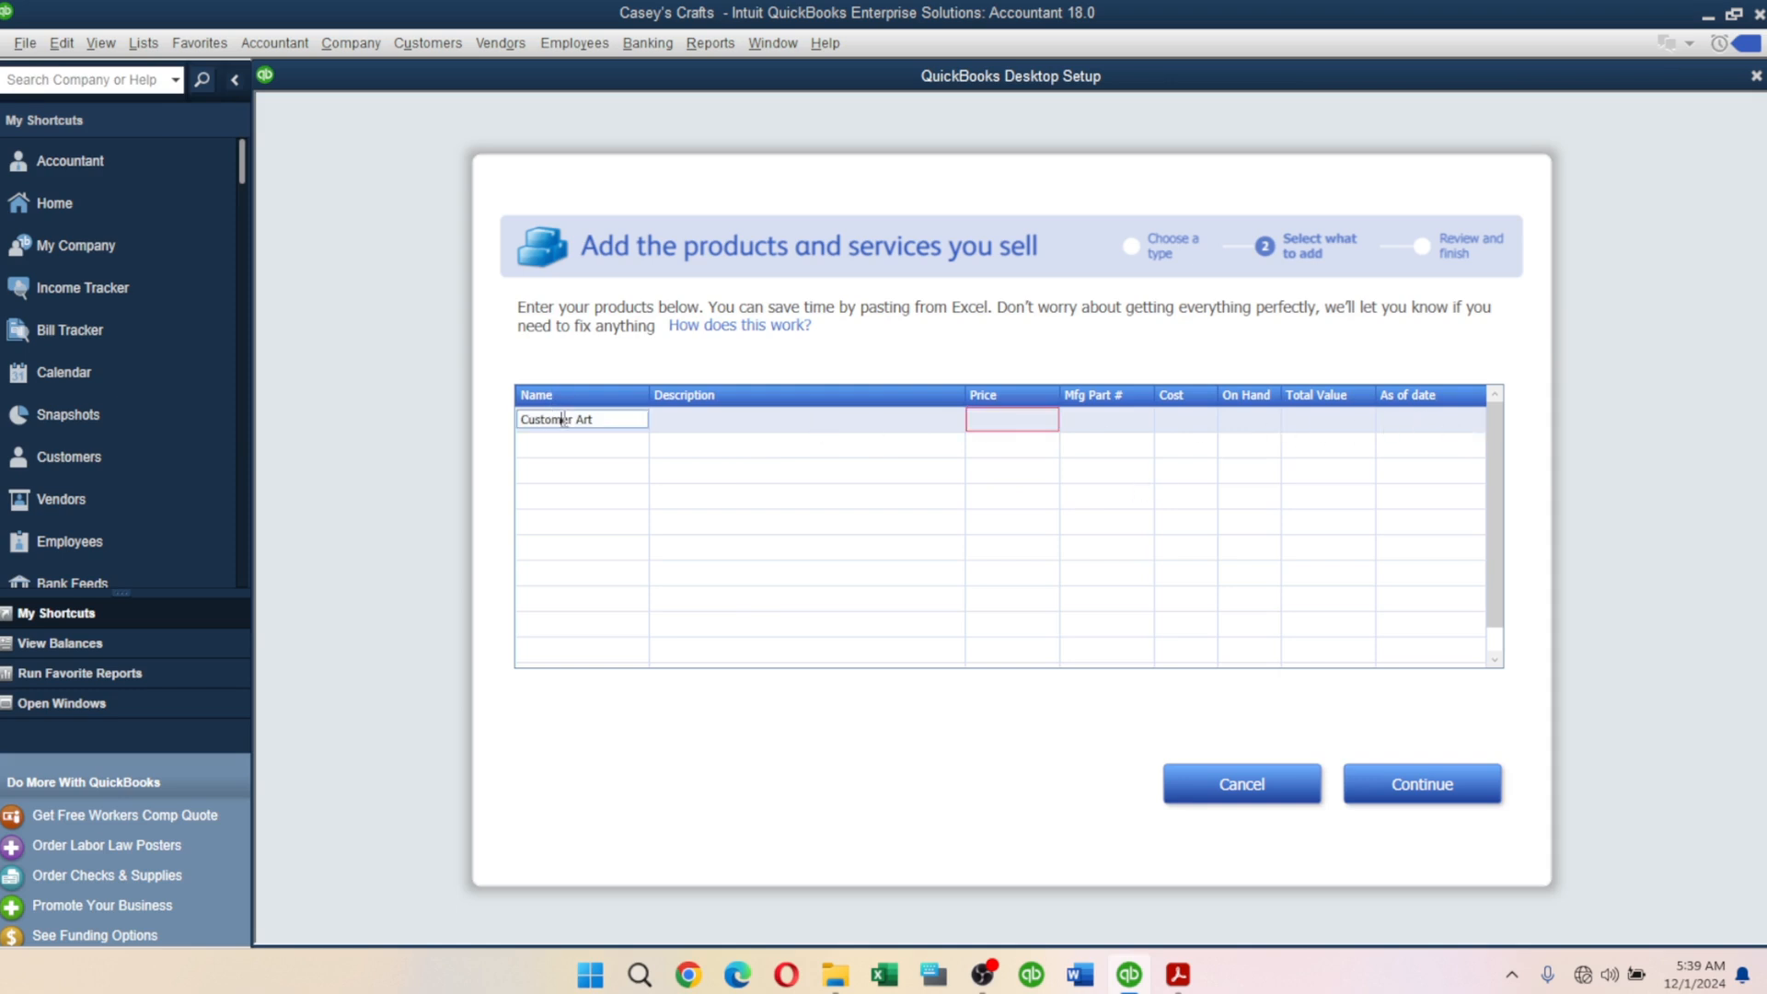
drag(618, 420, 482, 411)
click(1178, 984)
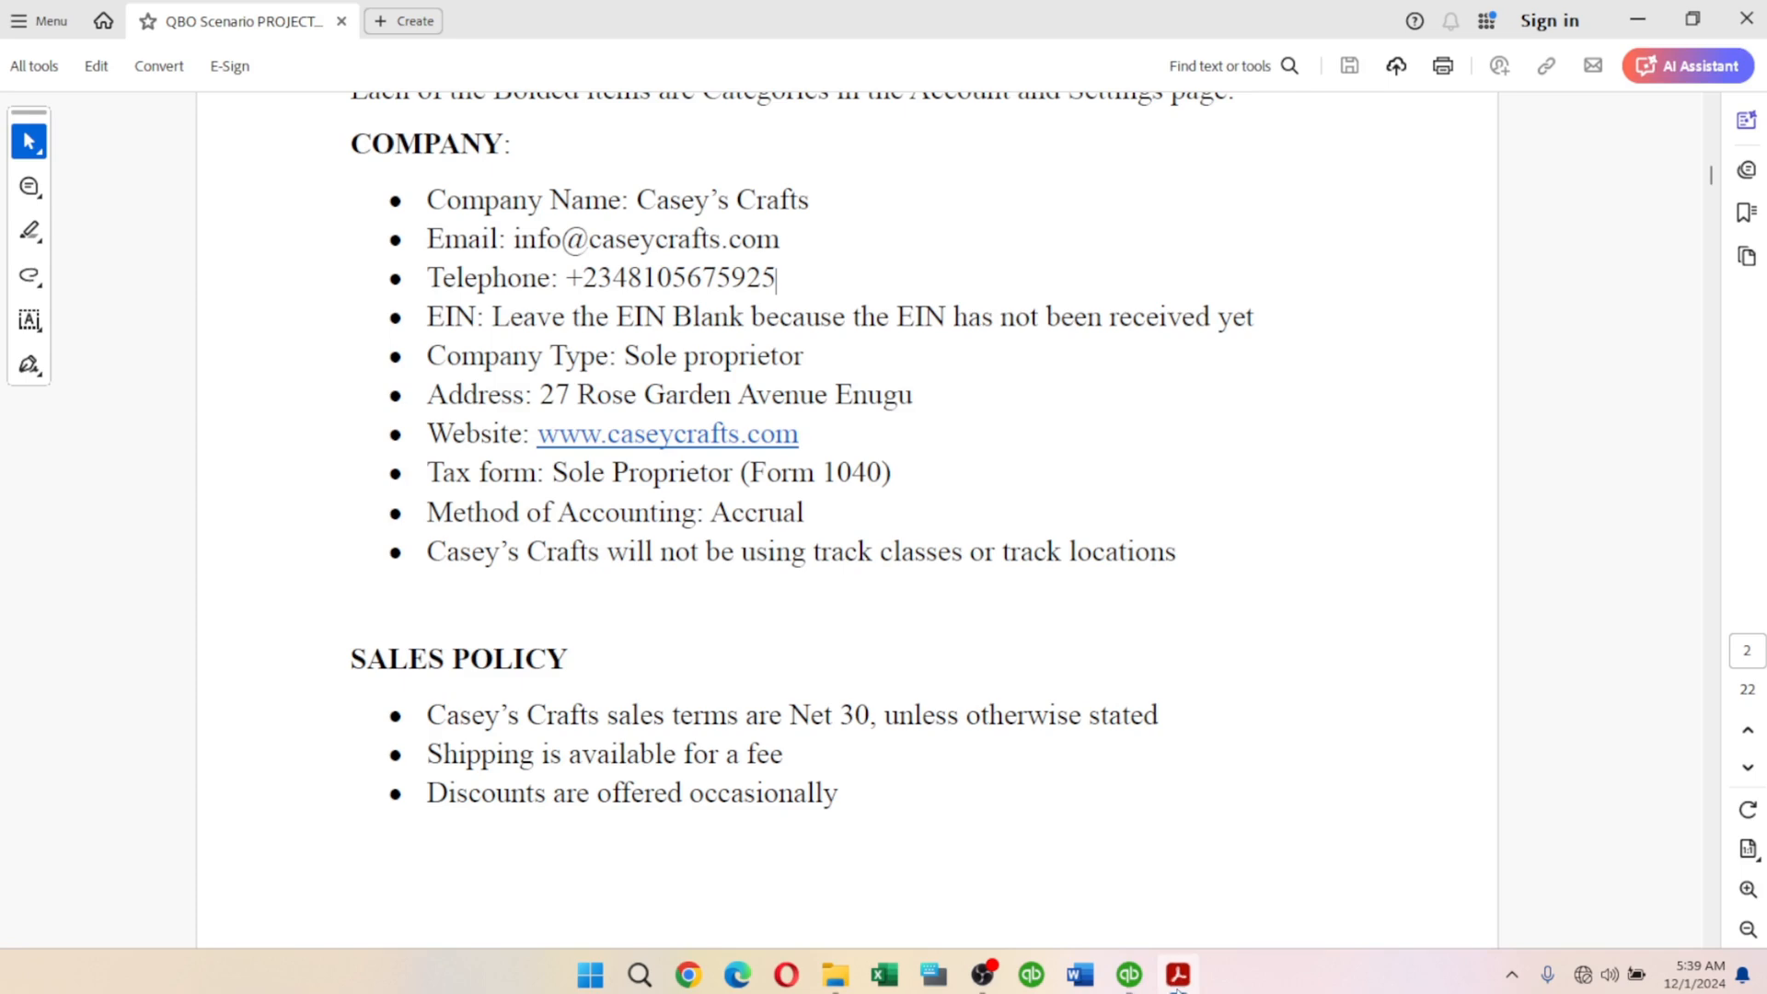
click(1176, 986)
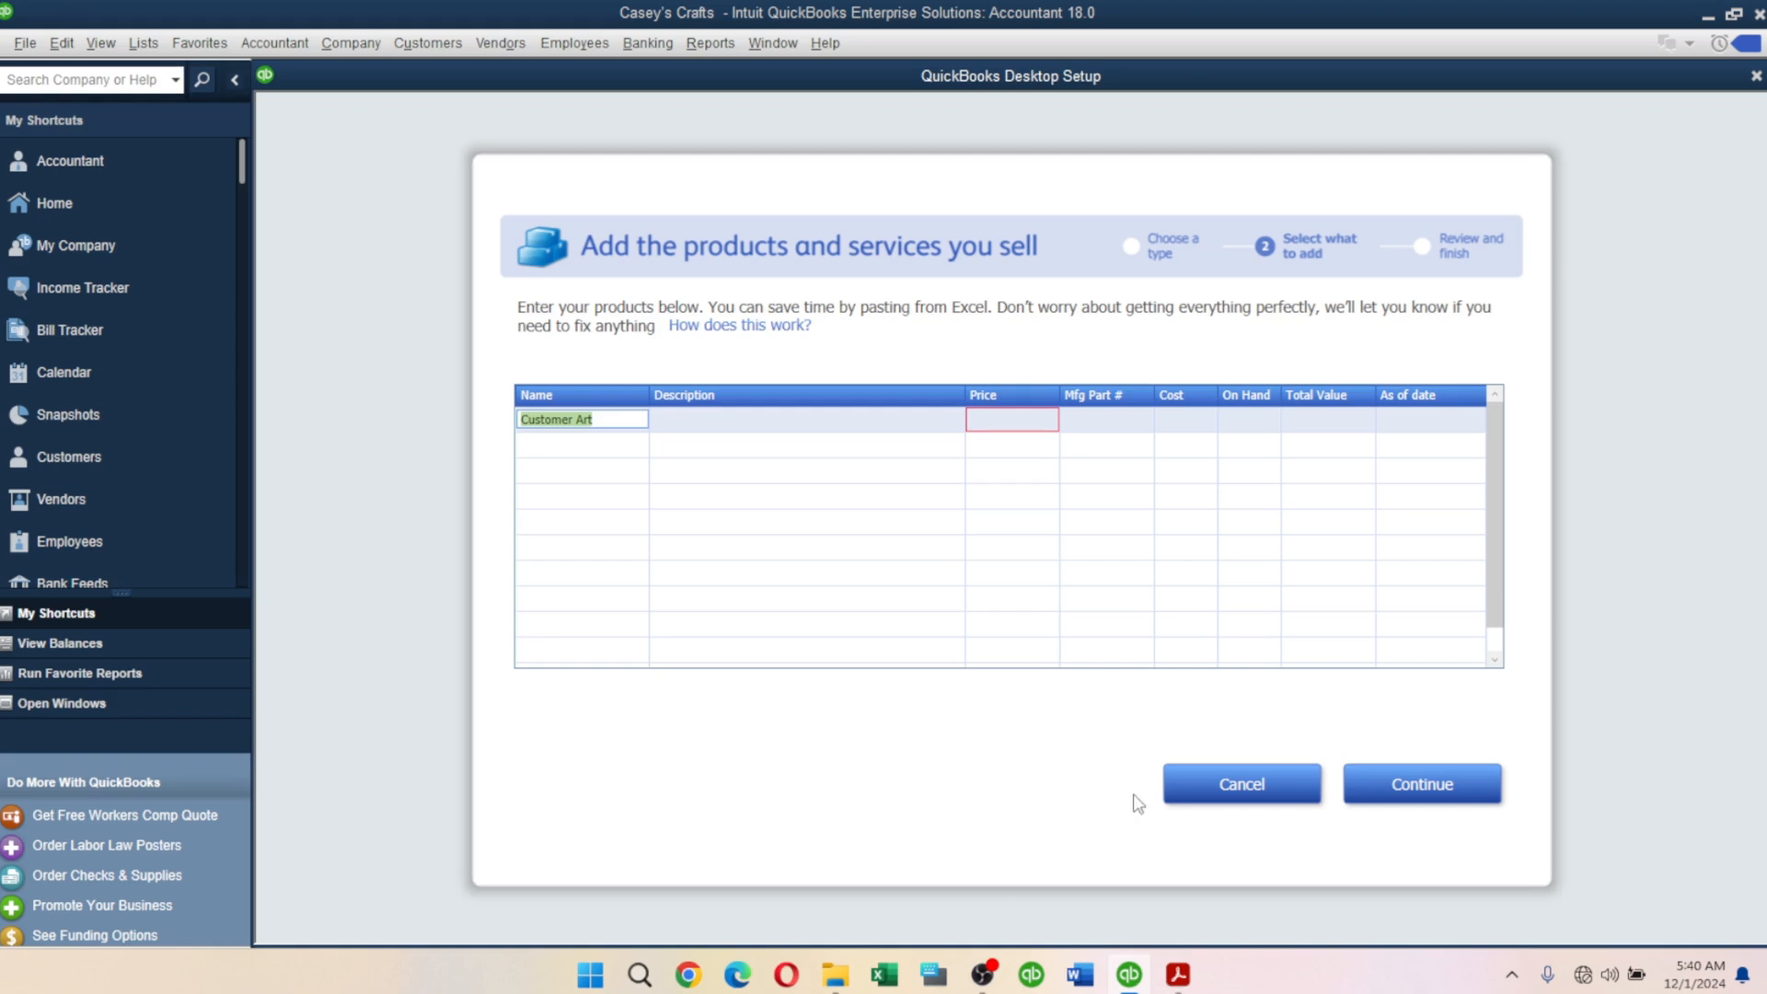
Cancel the product entry and finish setup to reach the Home page.
click(1233, 789)
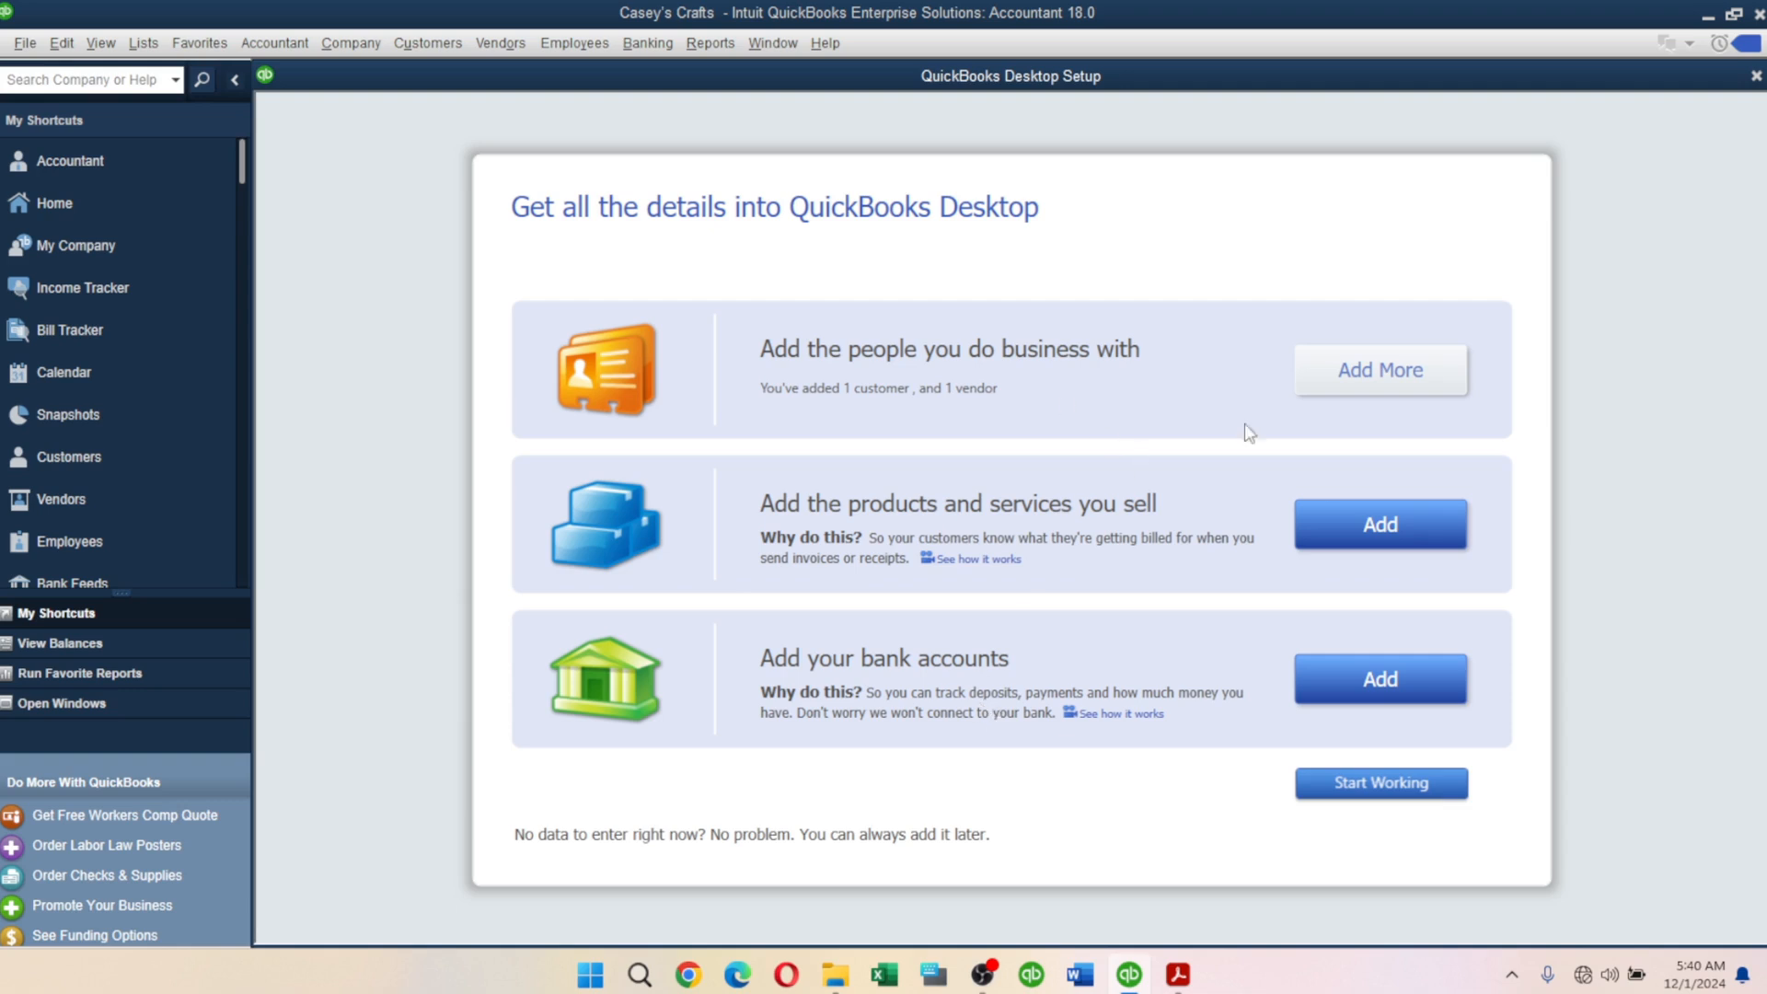
click(1397, 796)
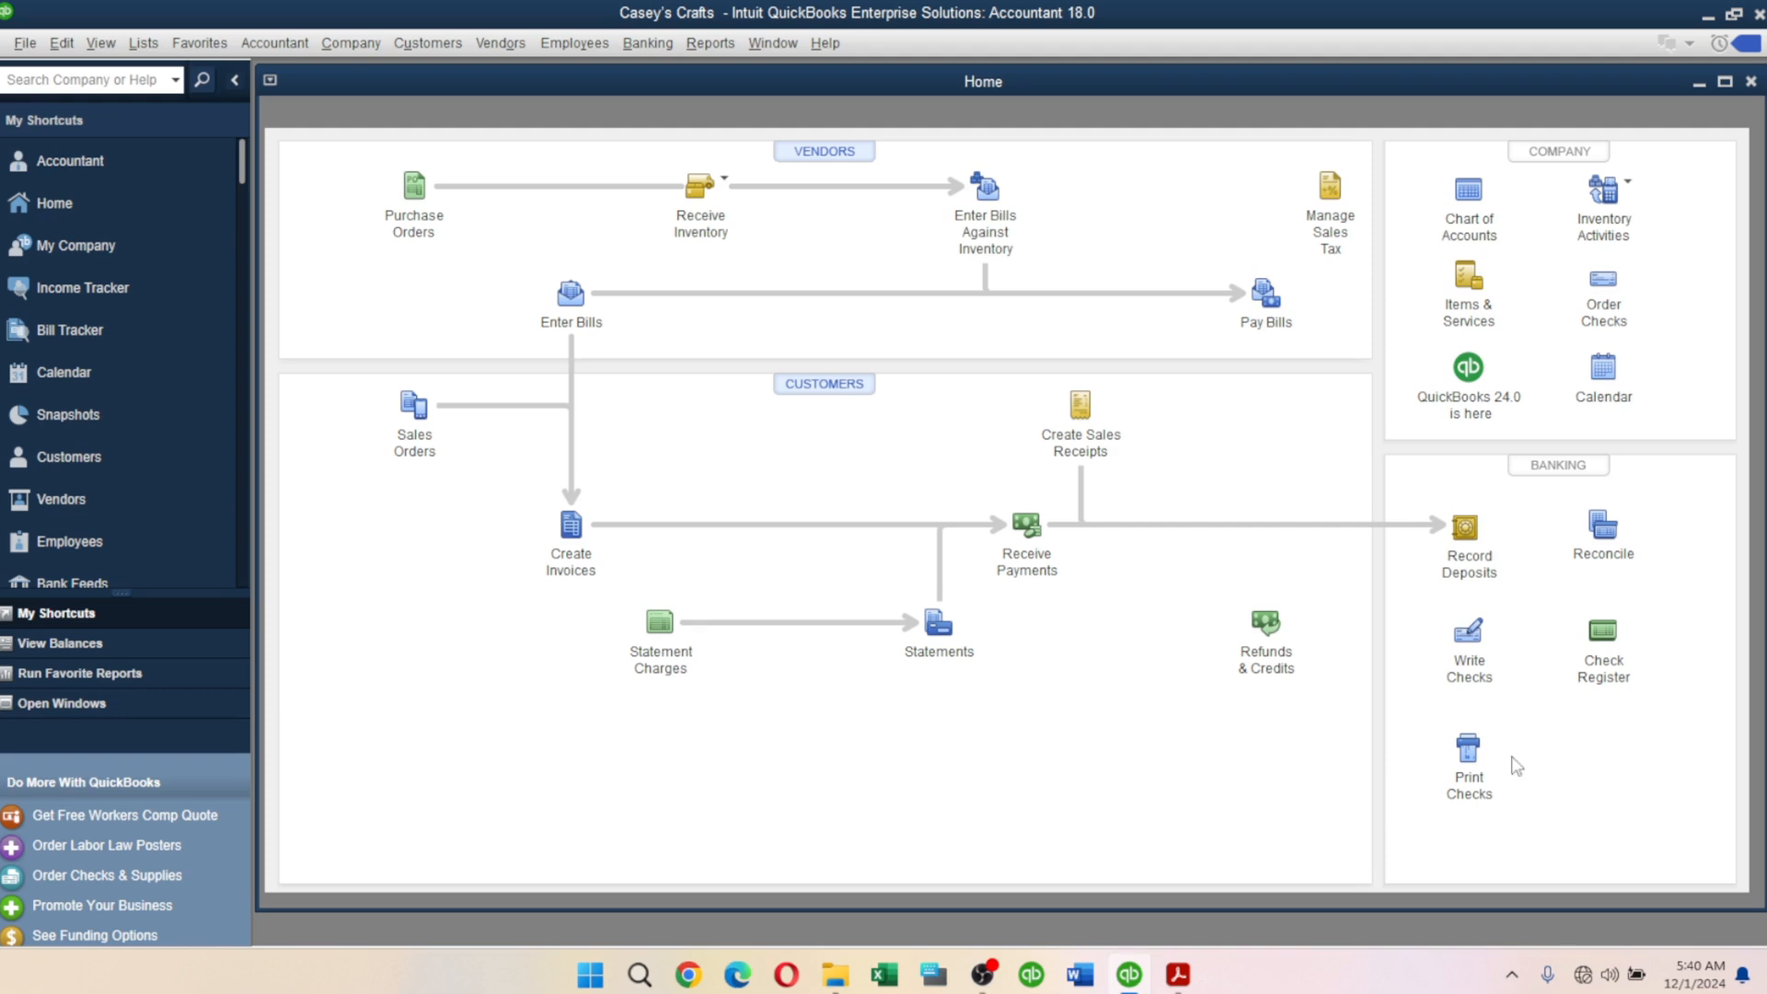
Bring the QBO Scenario PROJECT.pdf back to the front.
click(1182, 977)
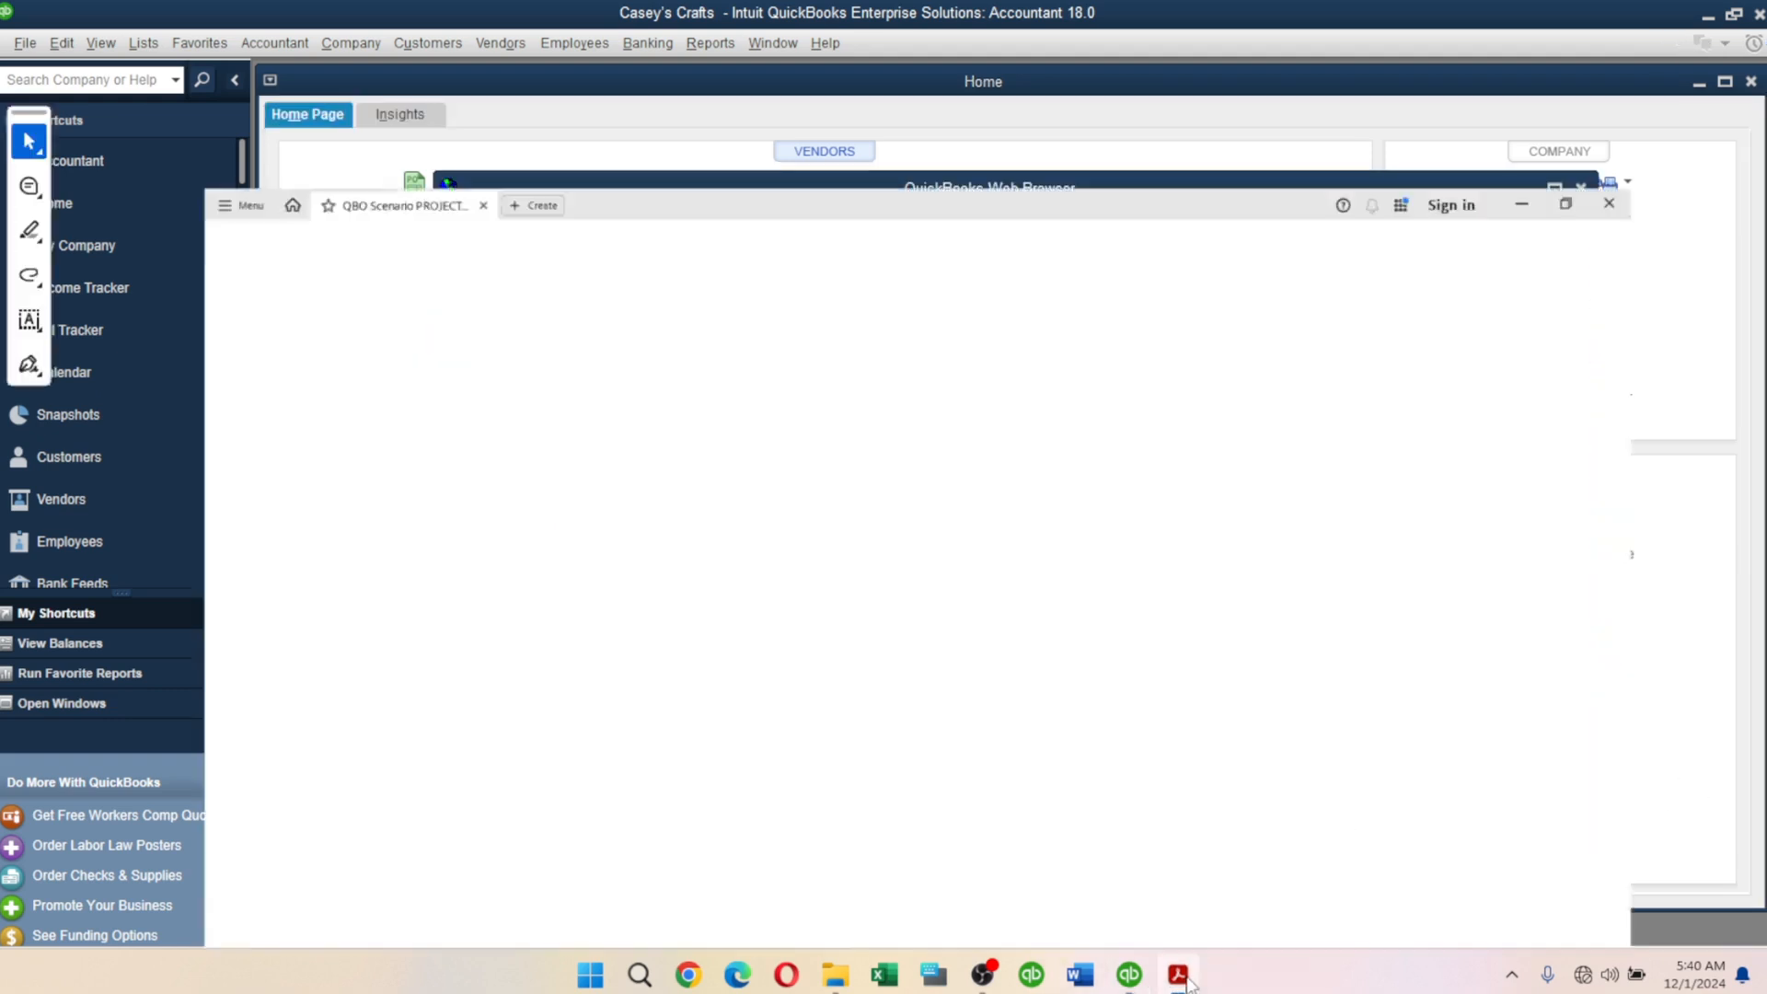